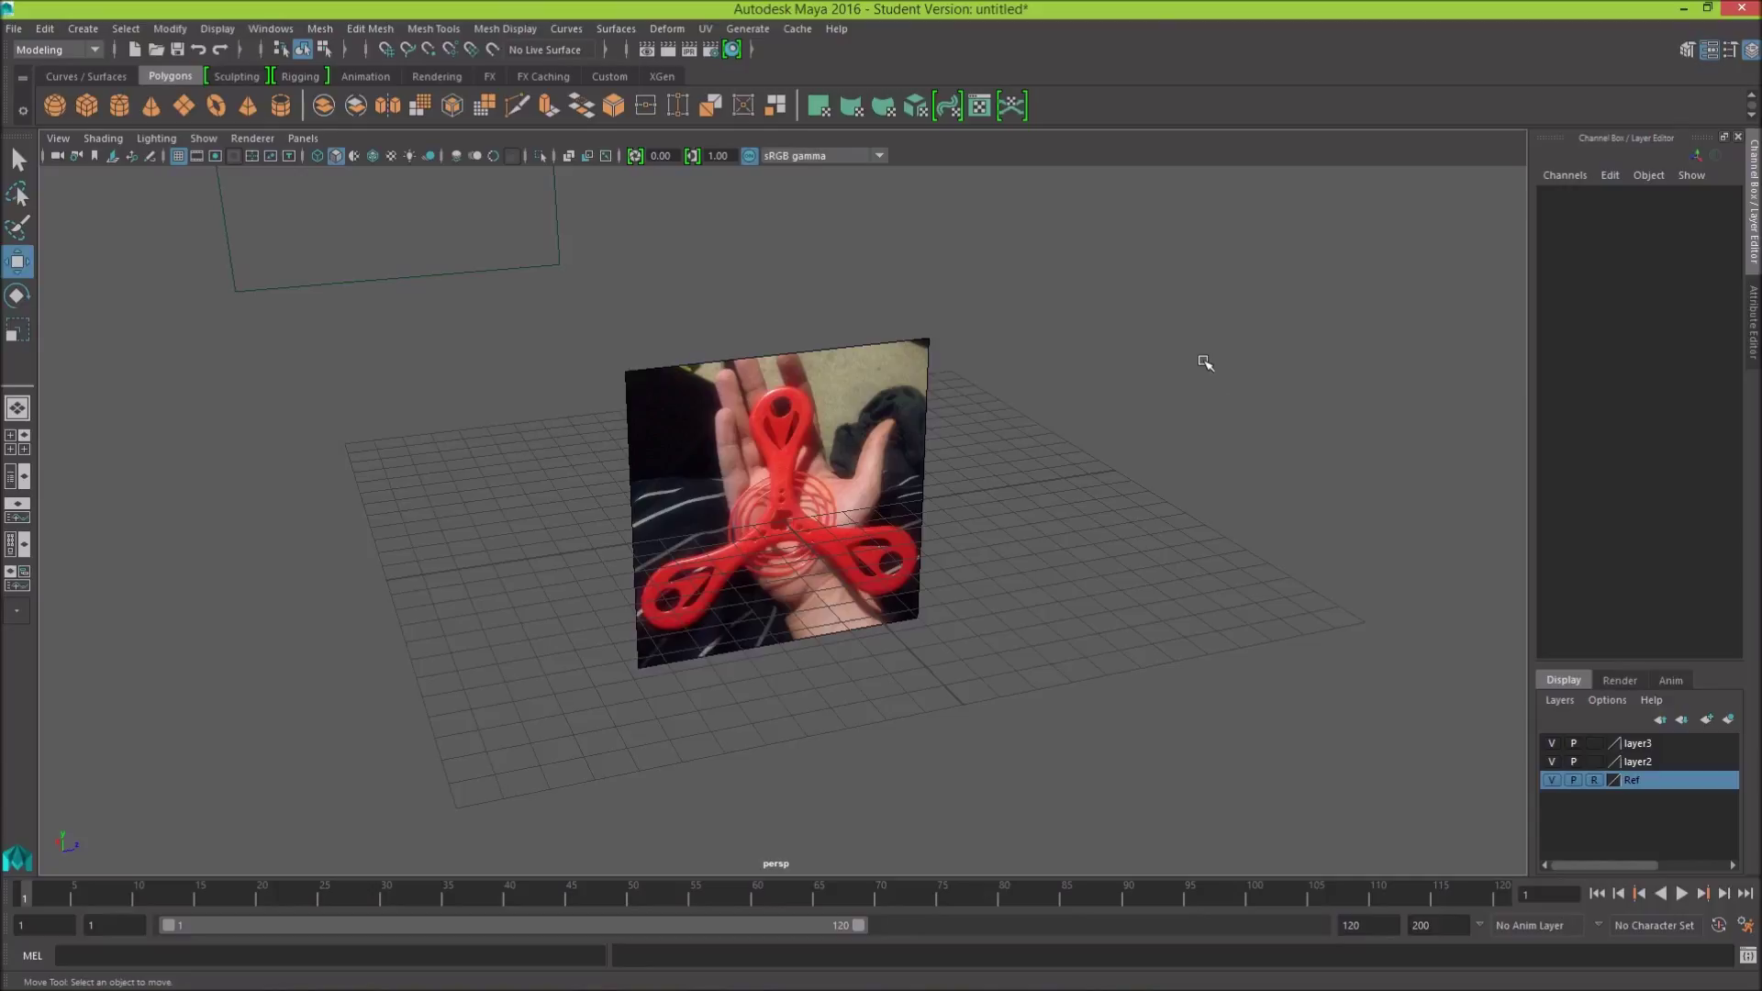
Step: Check the reference plane from a few angles and add a polygon cube at the origin
mouse_move(1200, 357)
left_mouse_down("alt")
mouse_move(1122, 340)
mouse_move(1160, 332)
mouse_move(1129, 311)
mouse_move(1145, 322)
left_mouse_up("alt")
scroll(1142, 387, "up", 2)
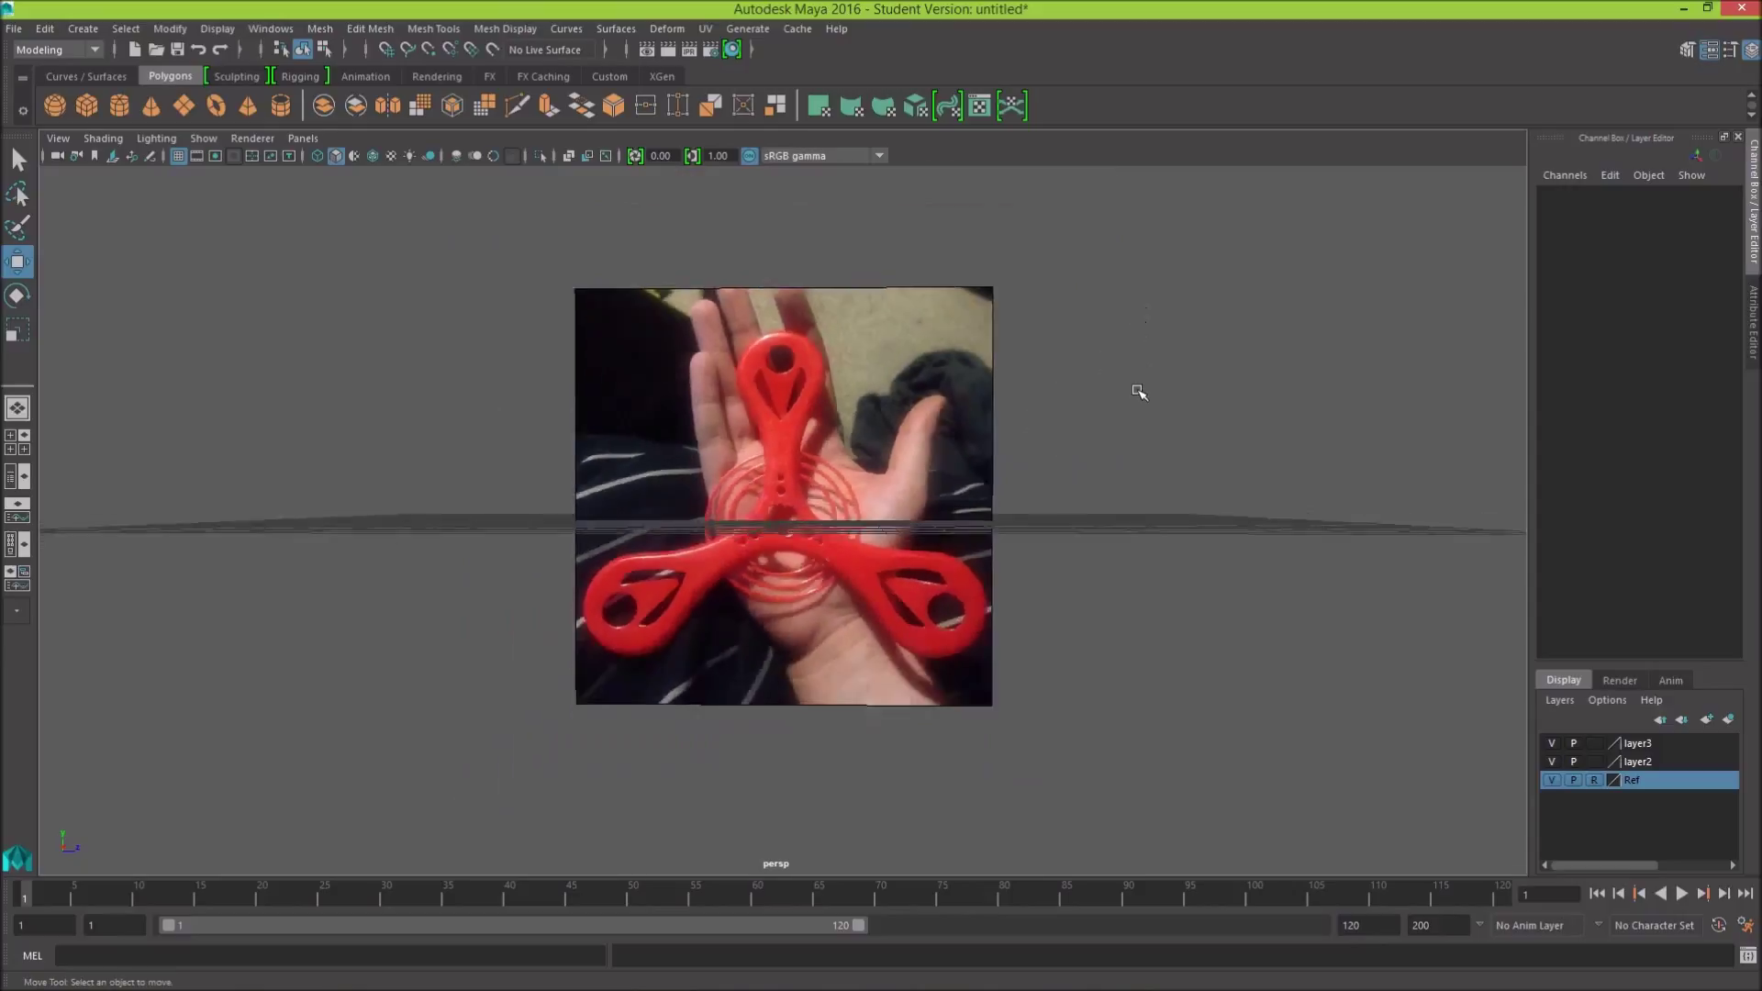
scroll(1142, 386, "up", 1)
left_click_drag(1141, 387, 1180, 418, "alt")
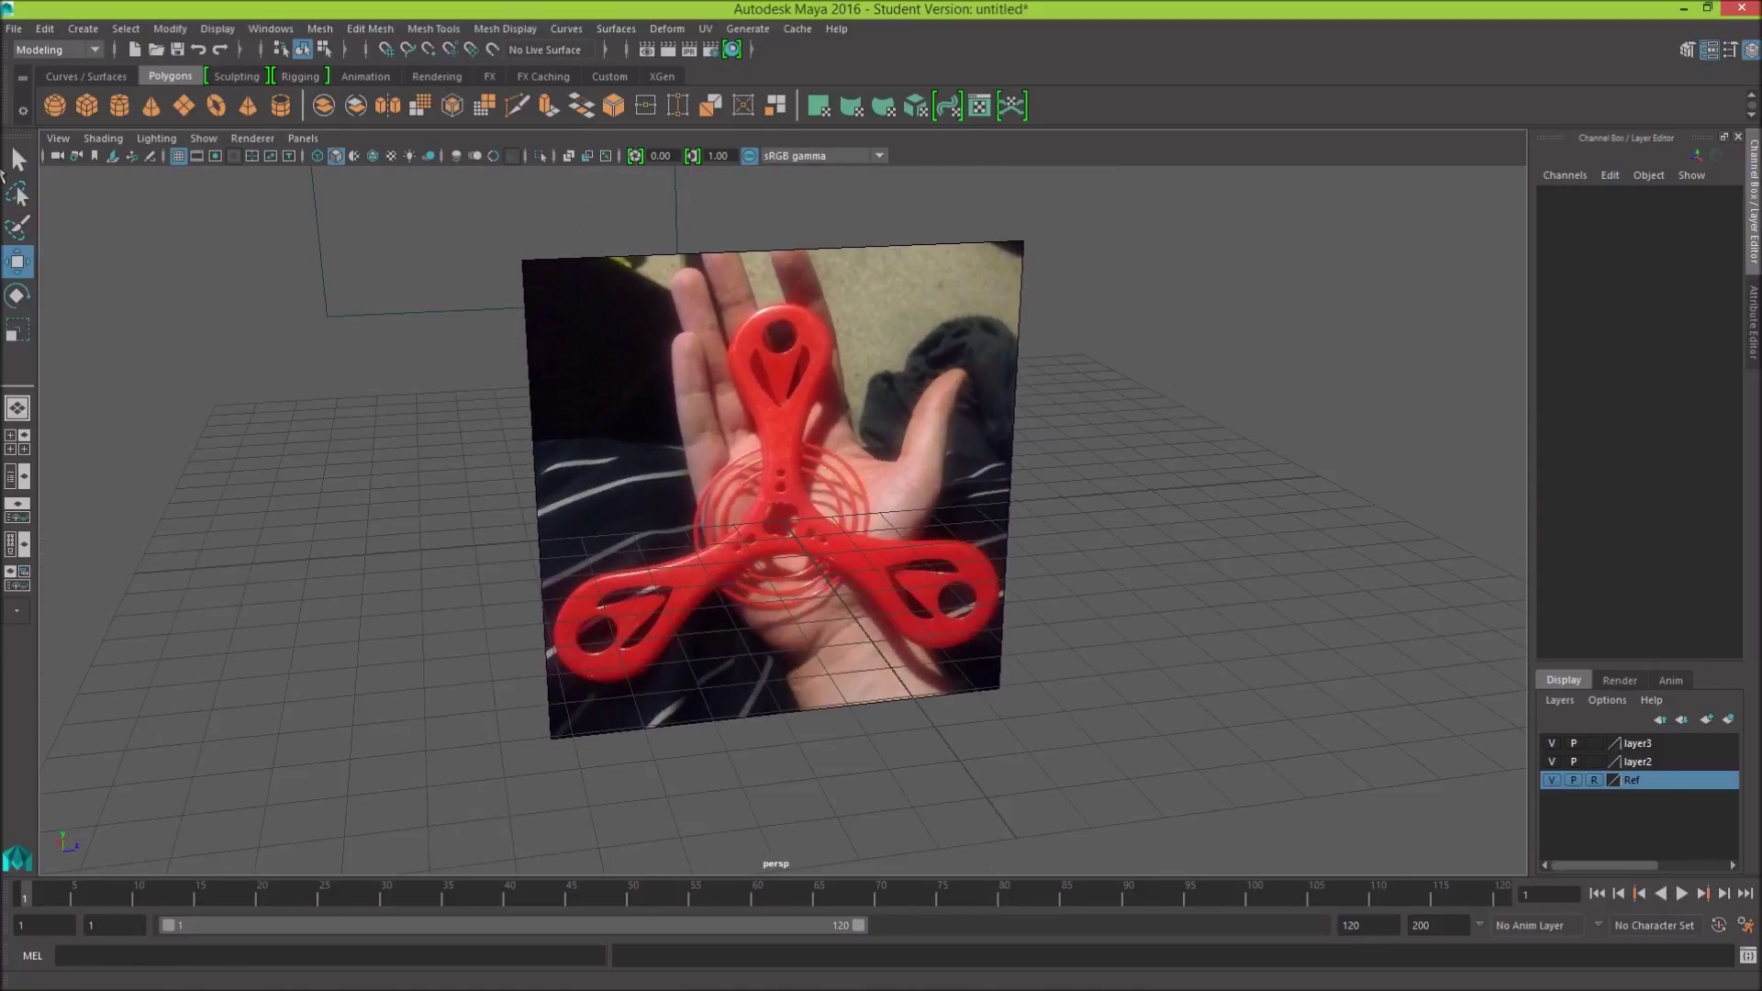
left_click(87, 107)
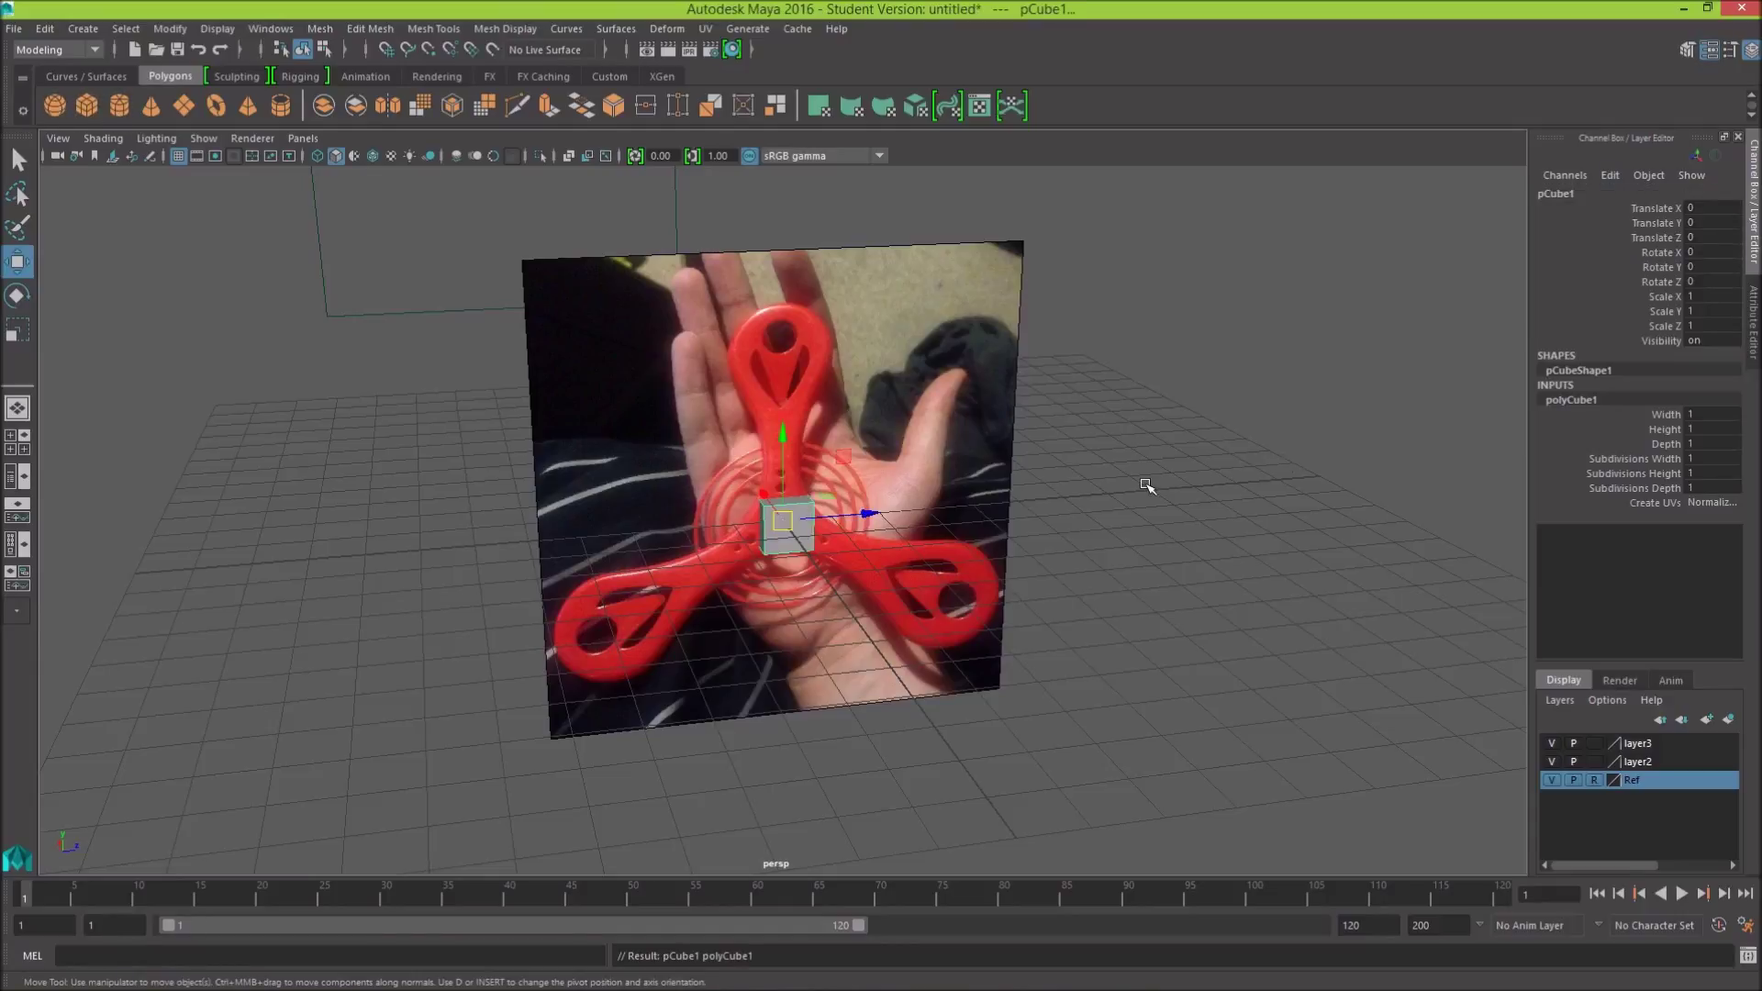
Step: Select the cube and lower it slightly at the spinner's center hub
mouse_move(1223, 455)
left_mouse_down("alt")
mouse_move(1166, 405)
mouse_move(1180, 432)
left_mouse_up("alt")
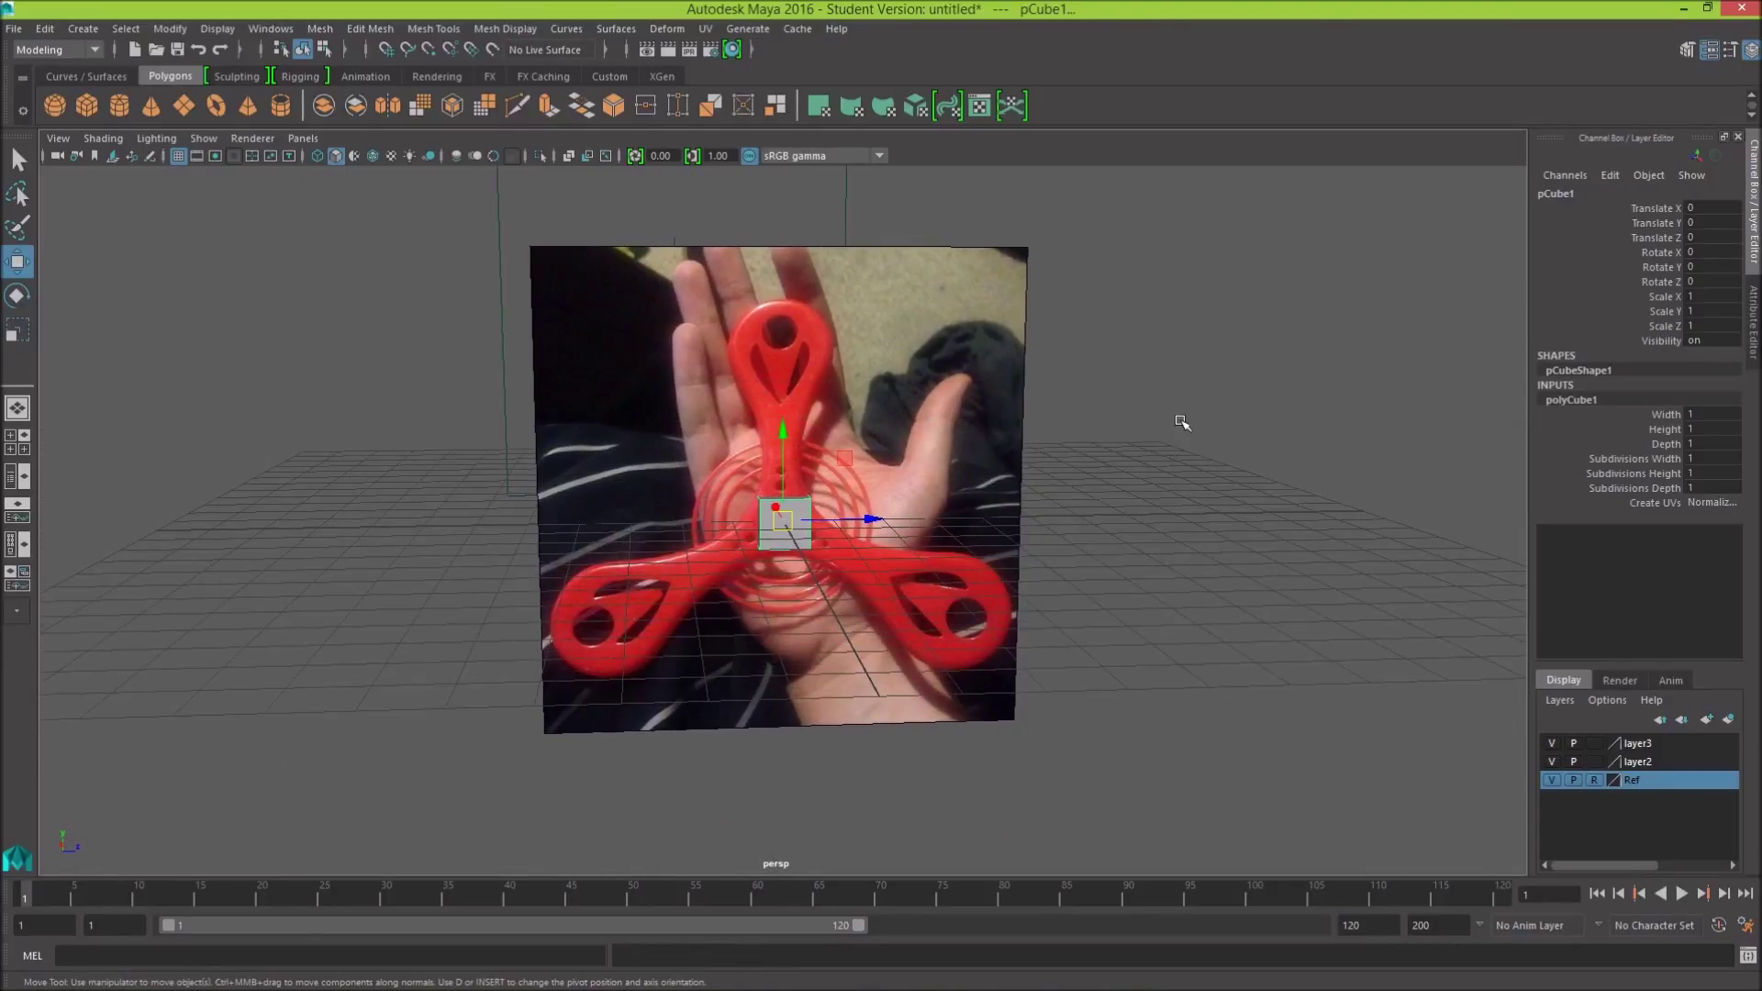
left_click(789, 459)
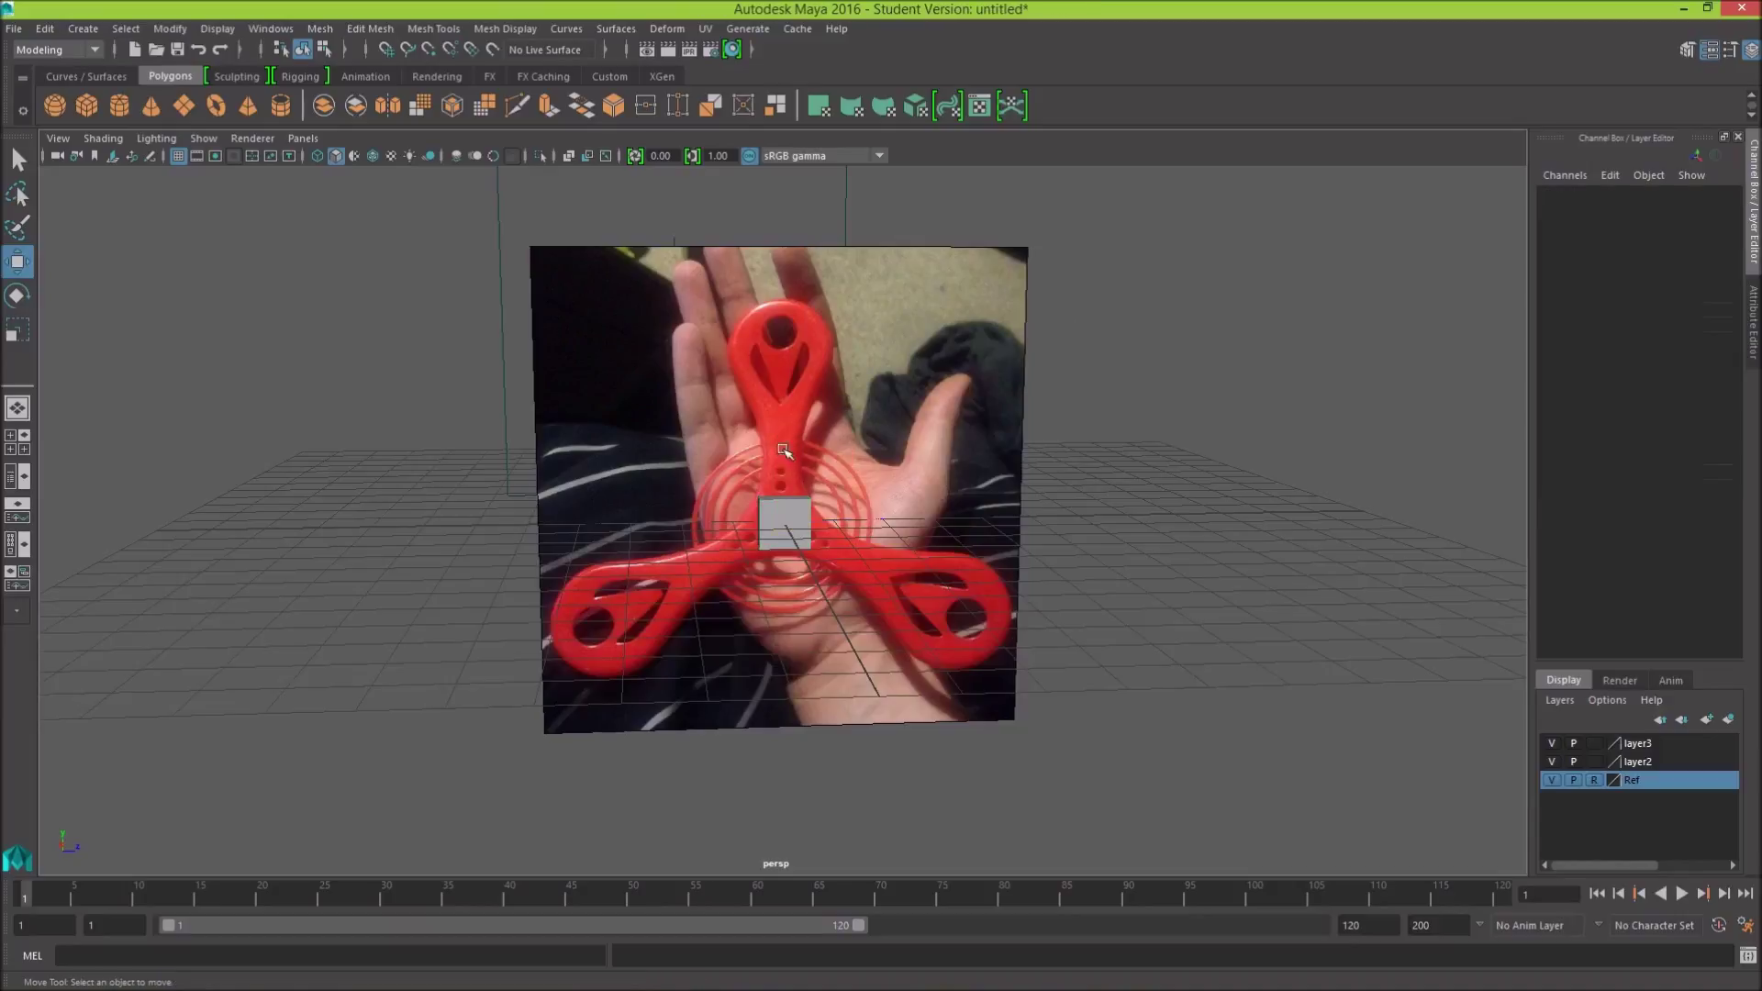
left_click(780, 523)
left_click_drag(780, 448, 778, 431)
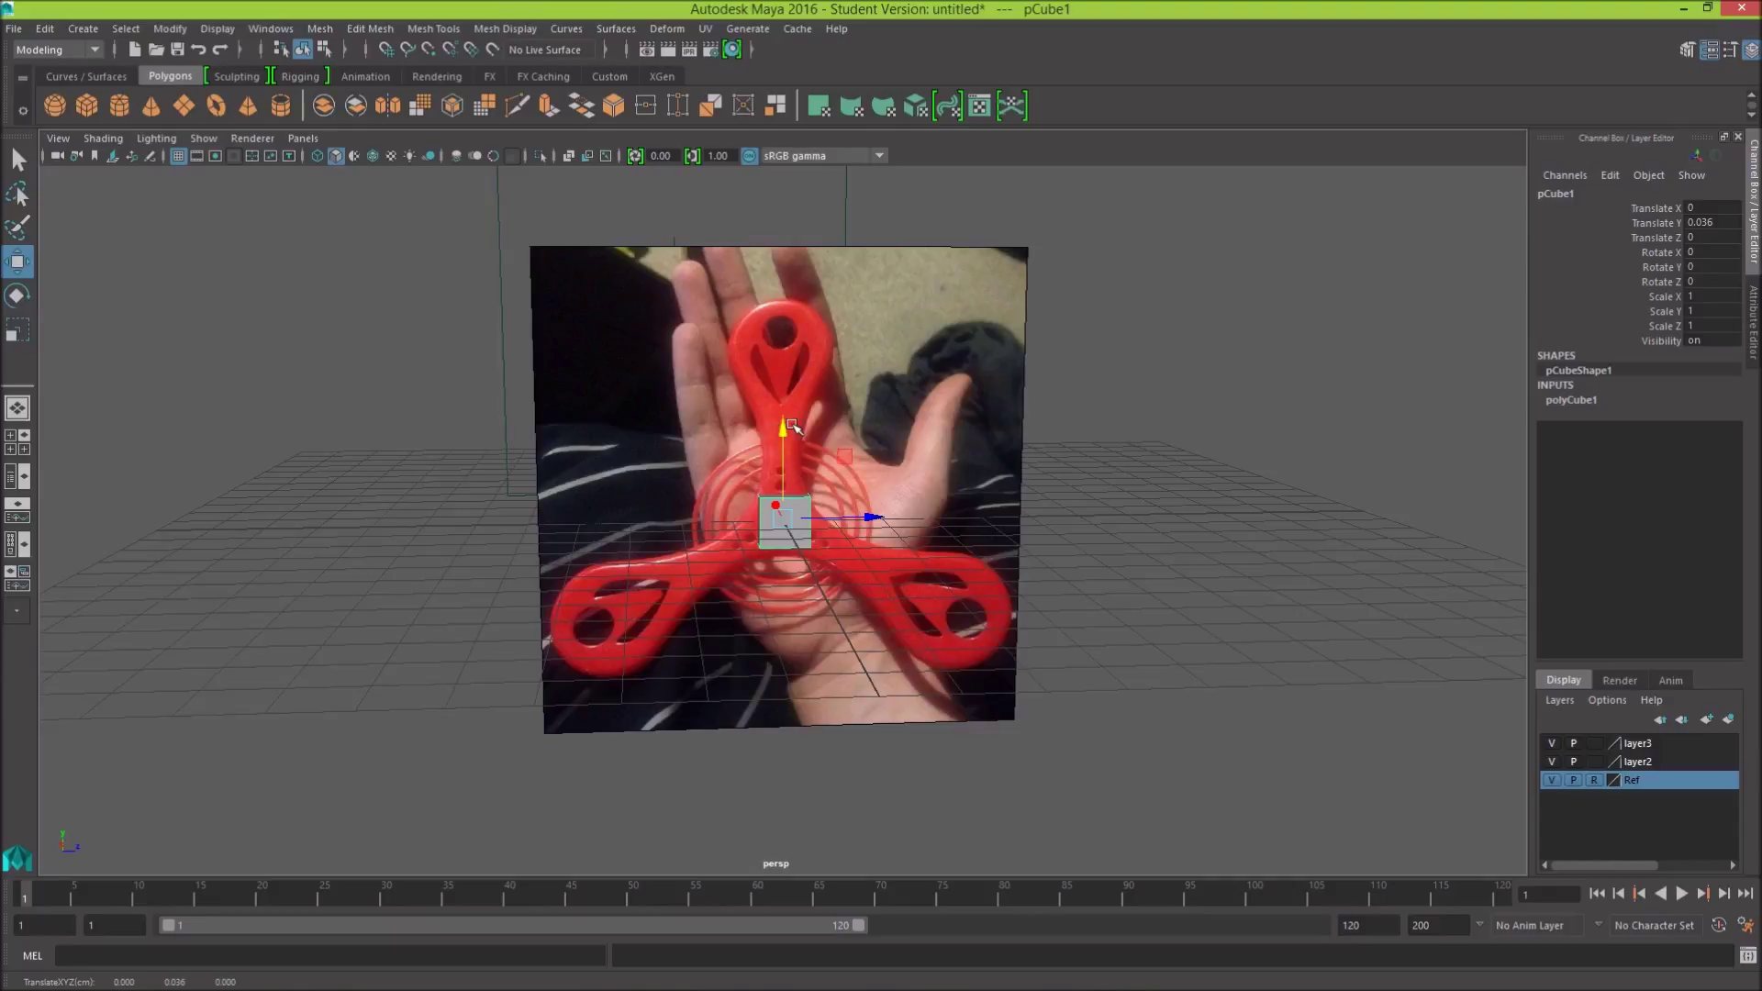
left_click_drag(777, 430, 785, 438)
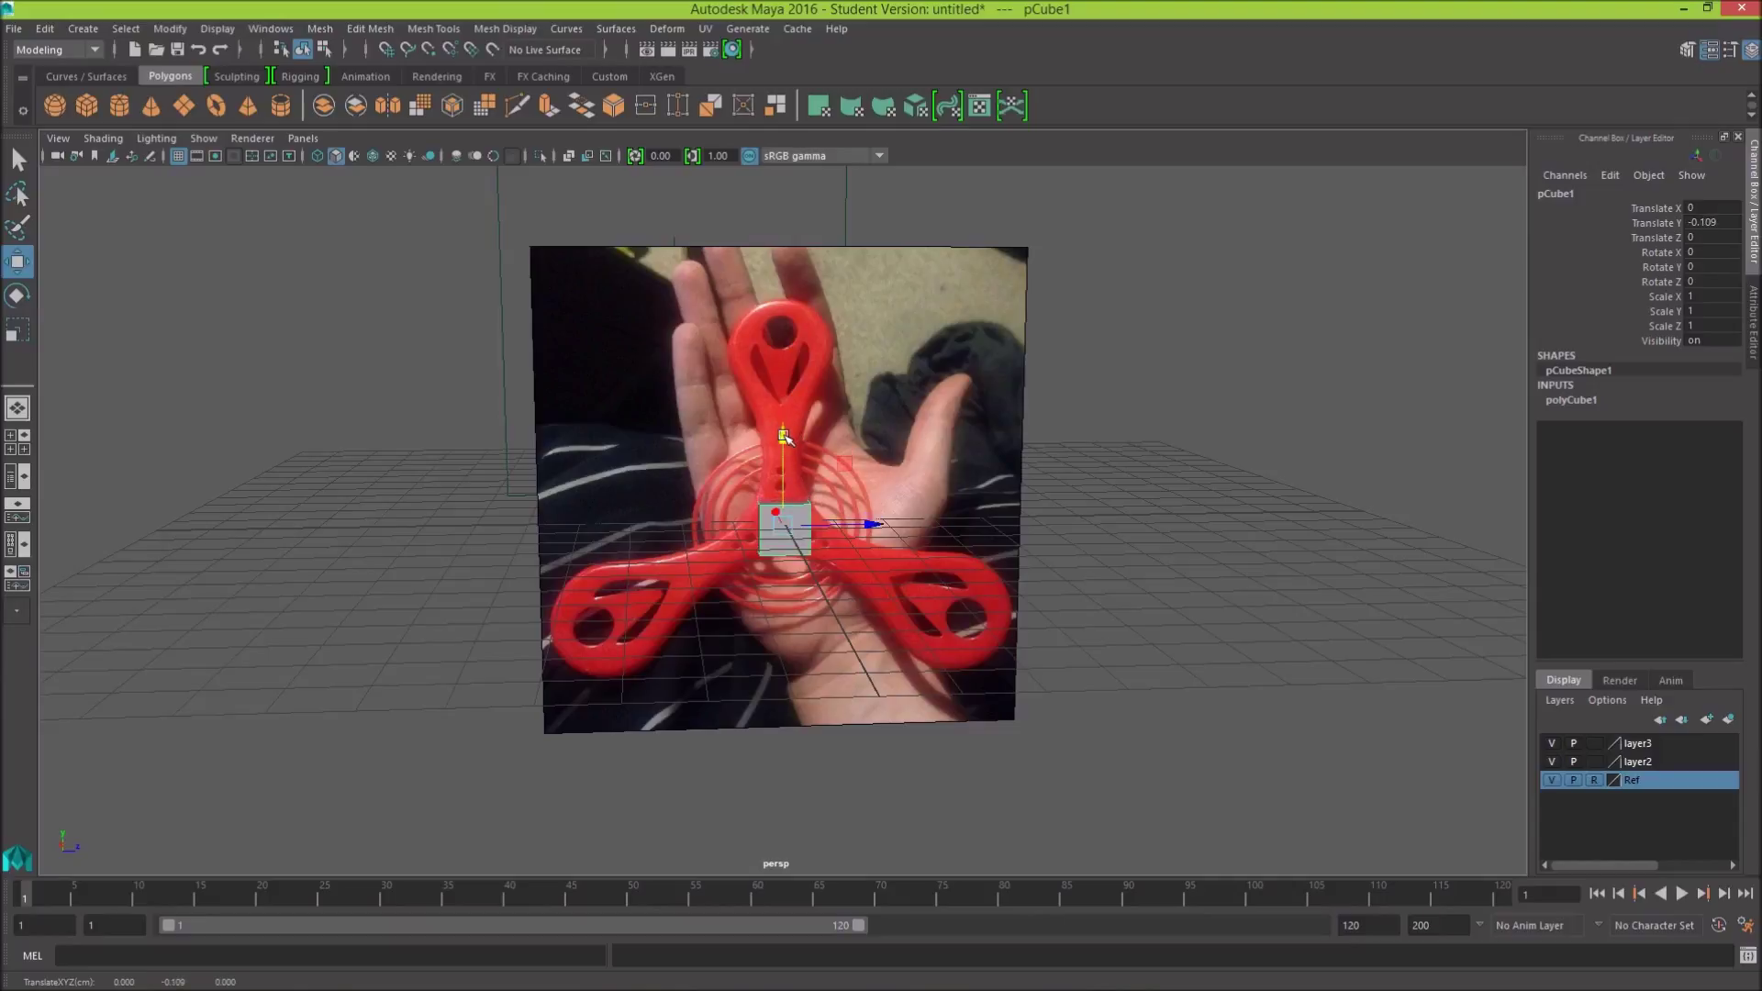
Step: Set the polyCube1 width to 0.5, keeping depth at 1
mouse_move(1515, 526)
left_mouse_down("alt")
mouse_move(1460, 468)
mouse_move(1506, 483)
mouse_move(1461, 542)
mouse_move(1460, 492)
mouse_move(1699, 547)
mouse_move(1523, 492)
mouse_move(1519, 513)
mouse_move(1555, 504)
mouse_move(1500, 509)
mouse_move(1486, 482)
mouse_move(1491, 495)
left_mouse_up("alt")
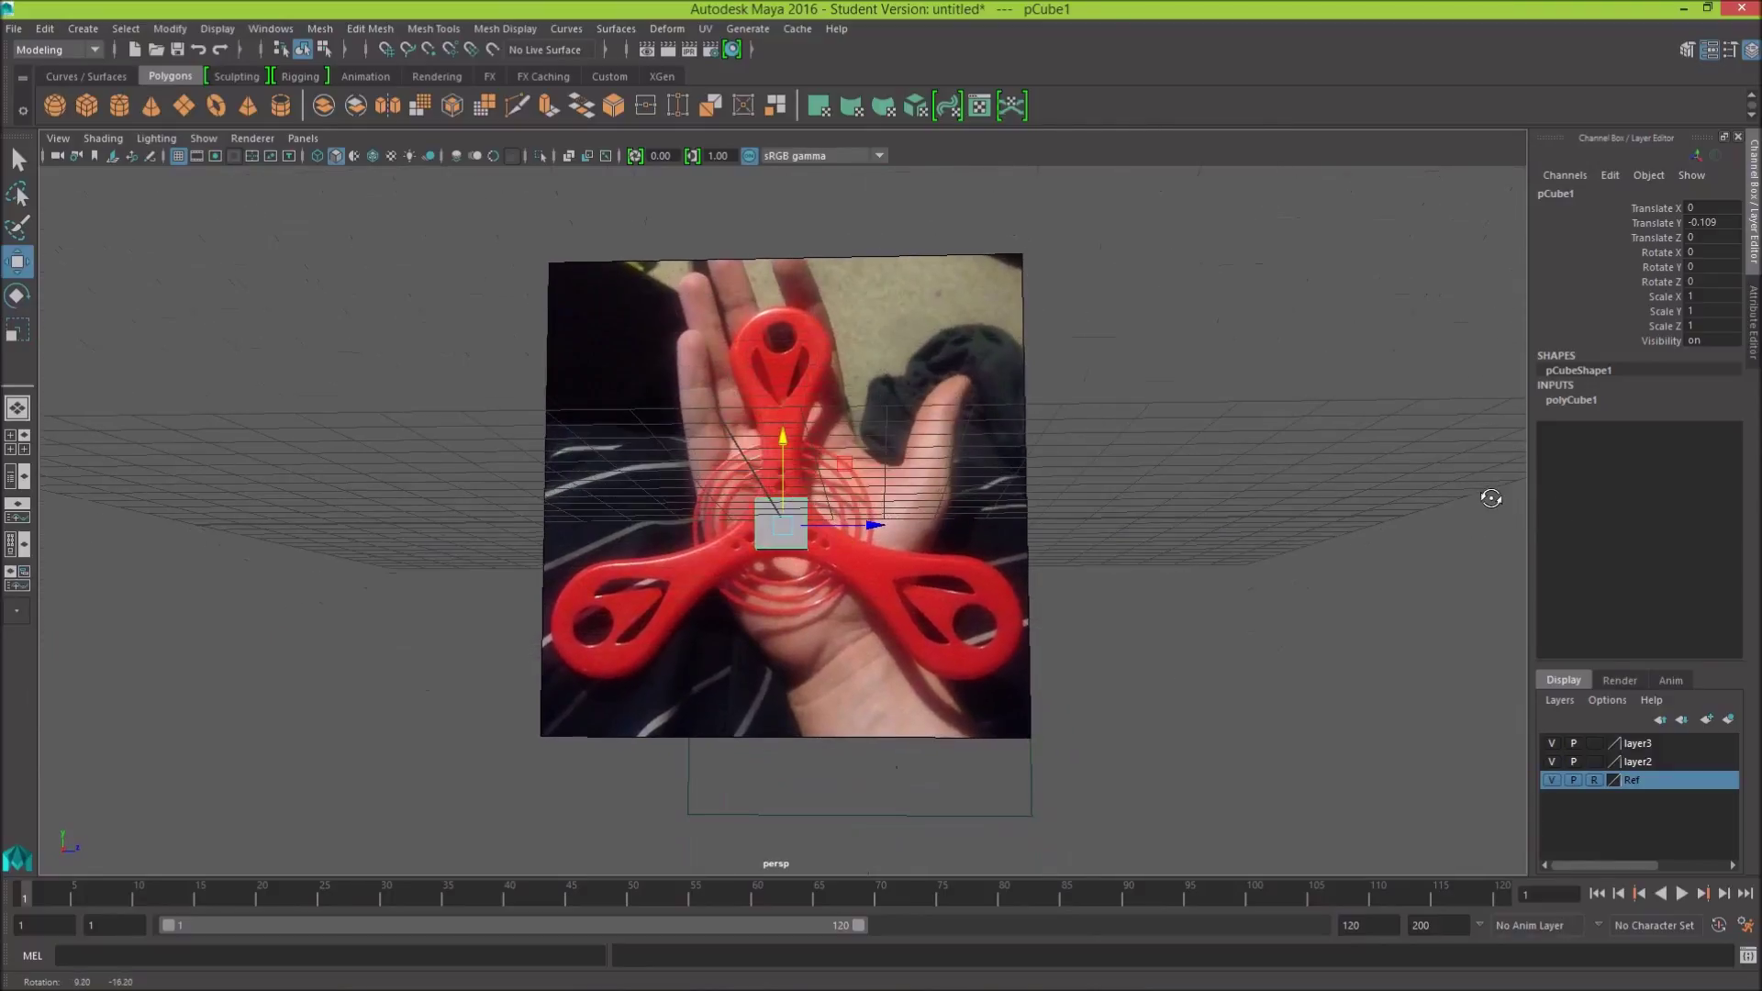
mouse_move(1283, 517)
left_mouse_down("alt")
mouse_move(1280, 559)
mouse_move(1220, 582)
mouse_move(1341, 570)
mouse_move(1279, 562)
mouse_move(1310, 539)
mouse_move(1232, 579)
mouse_move(1035, 560)
mouse_move(1310, 556)
left_mouse_up("alt")
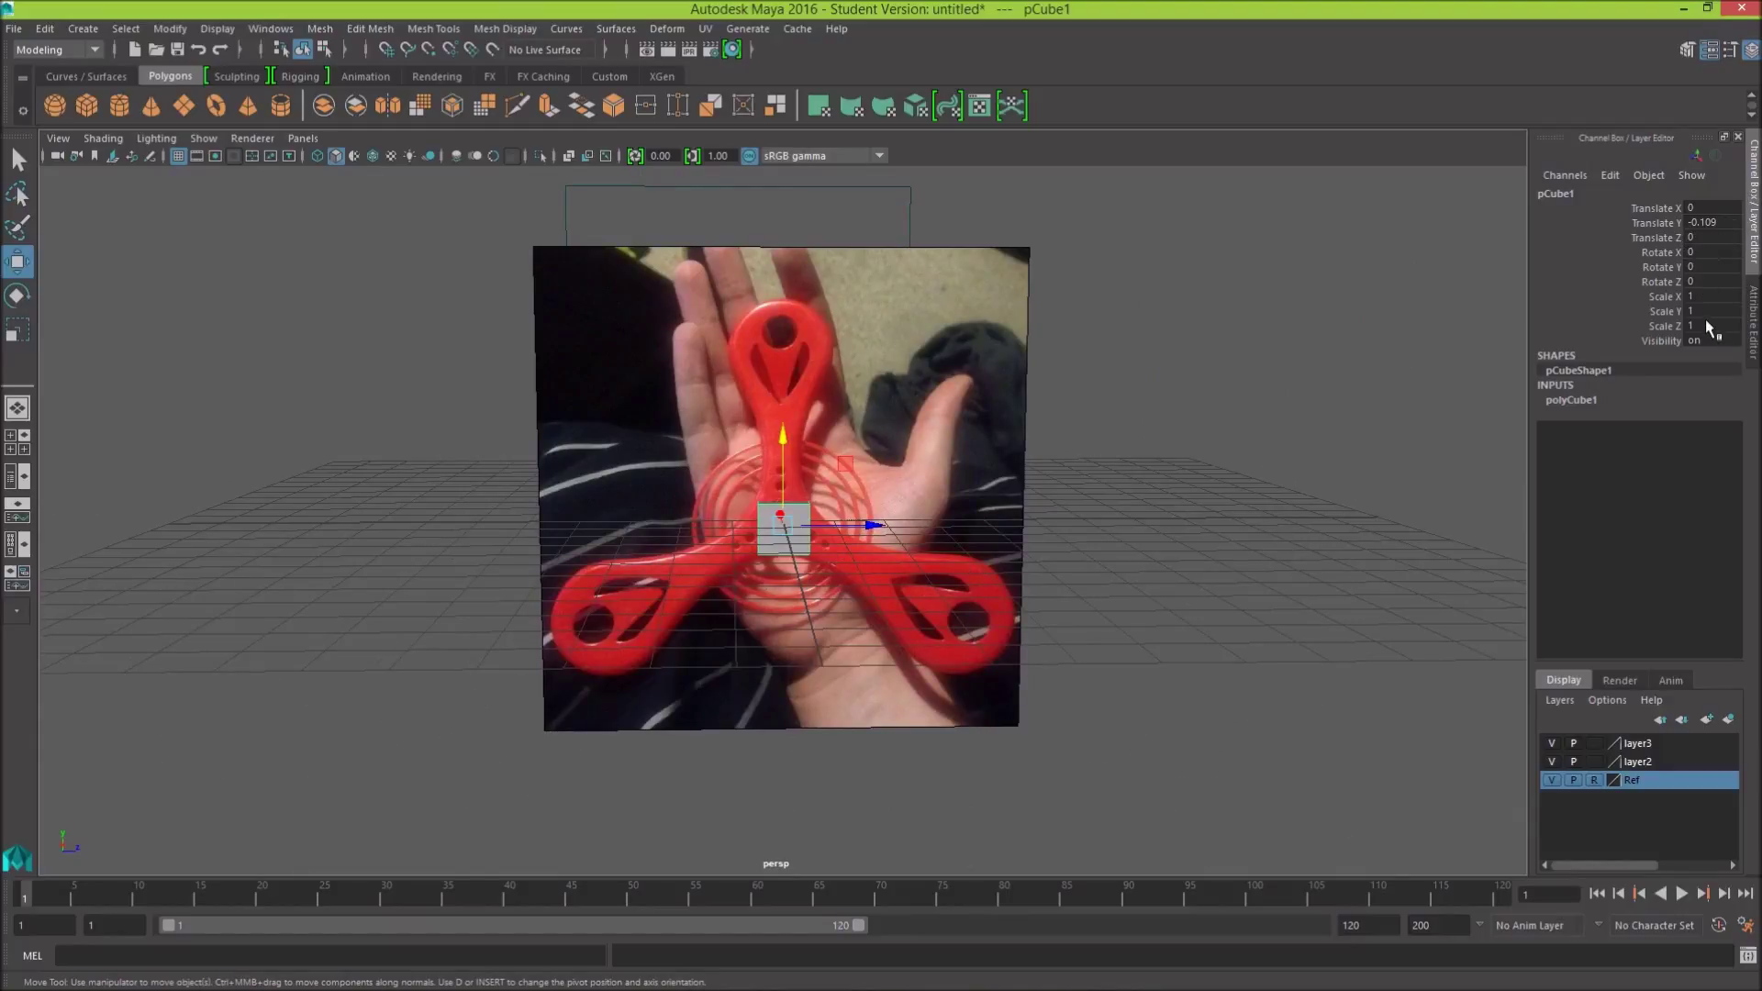
left_click(1635, 401)
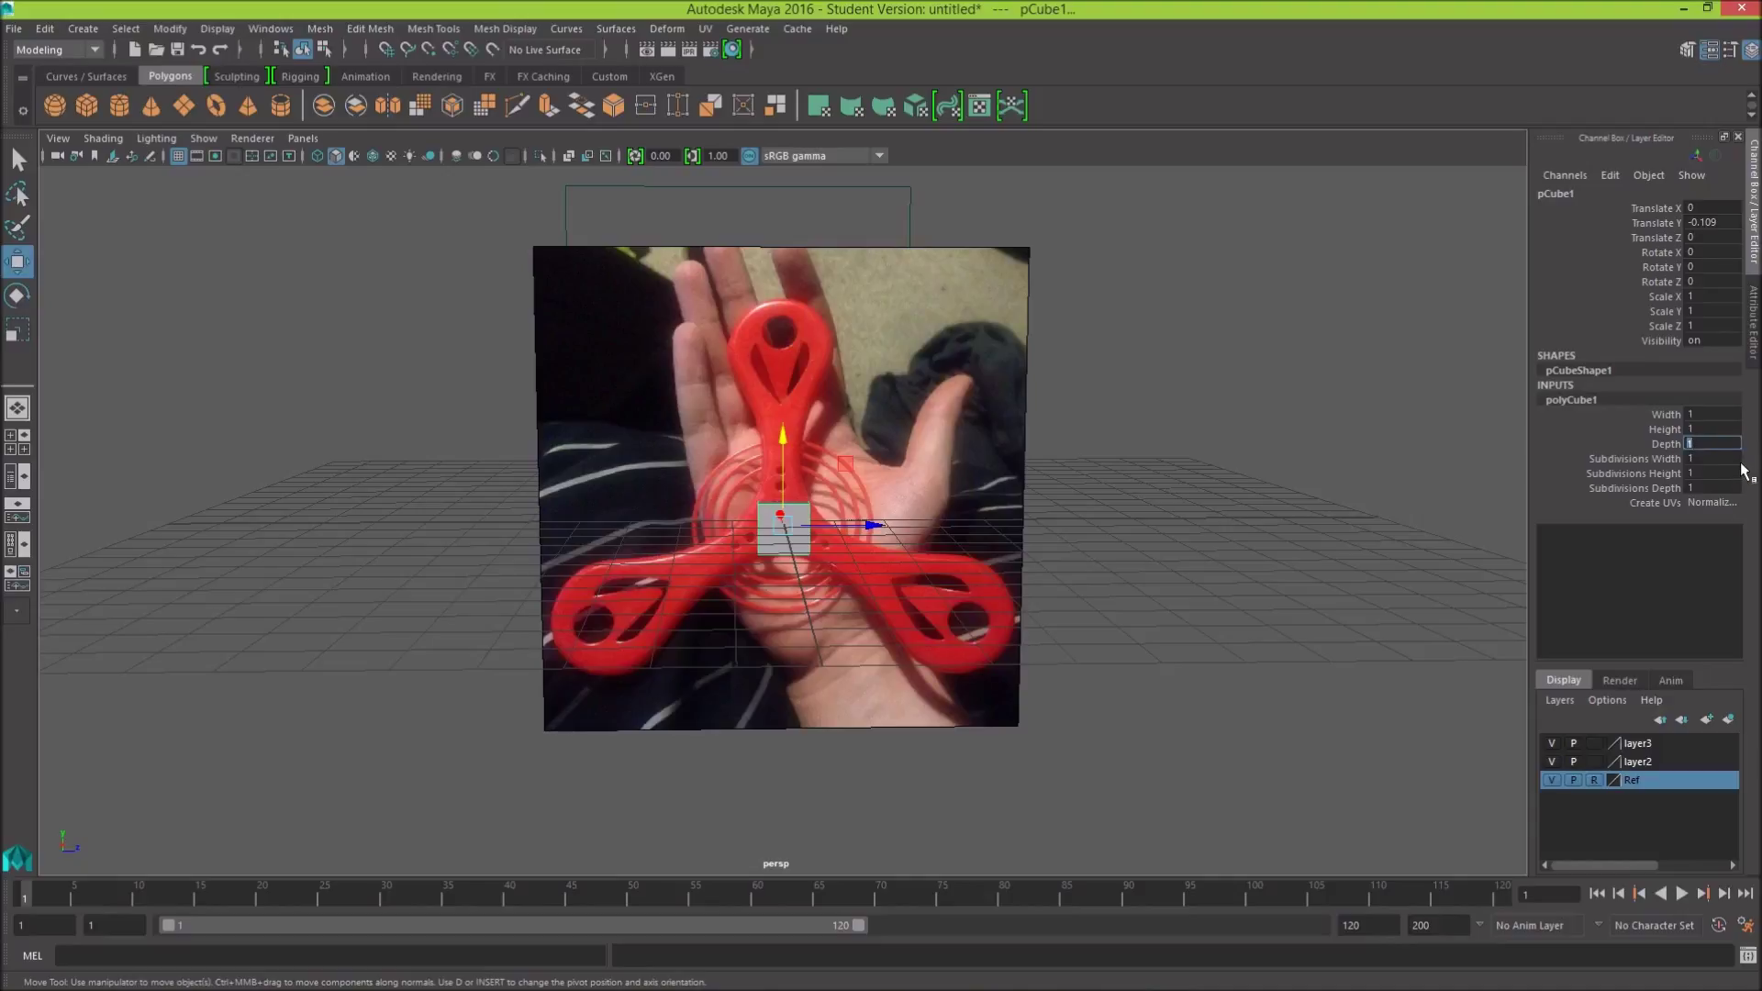
type(".1")
type("0.5")
key("Return")
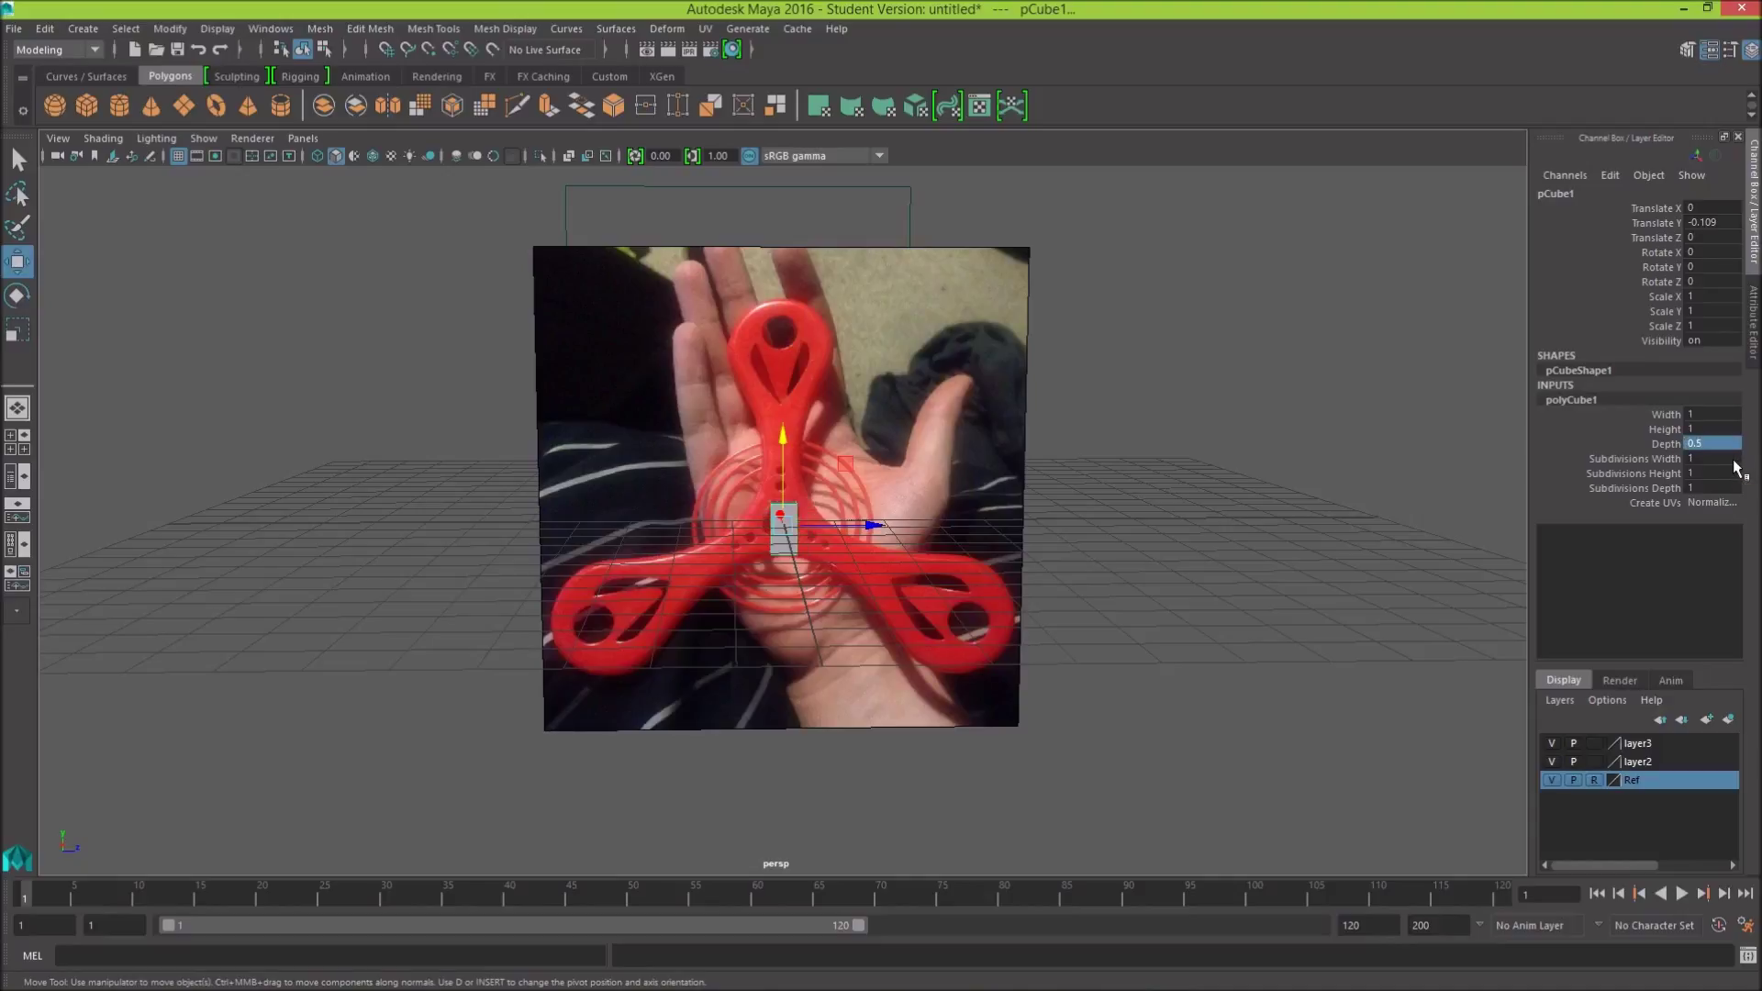
type("1")
key("Return")
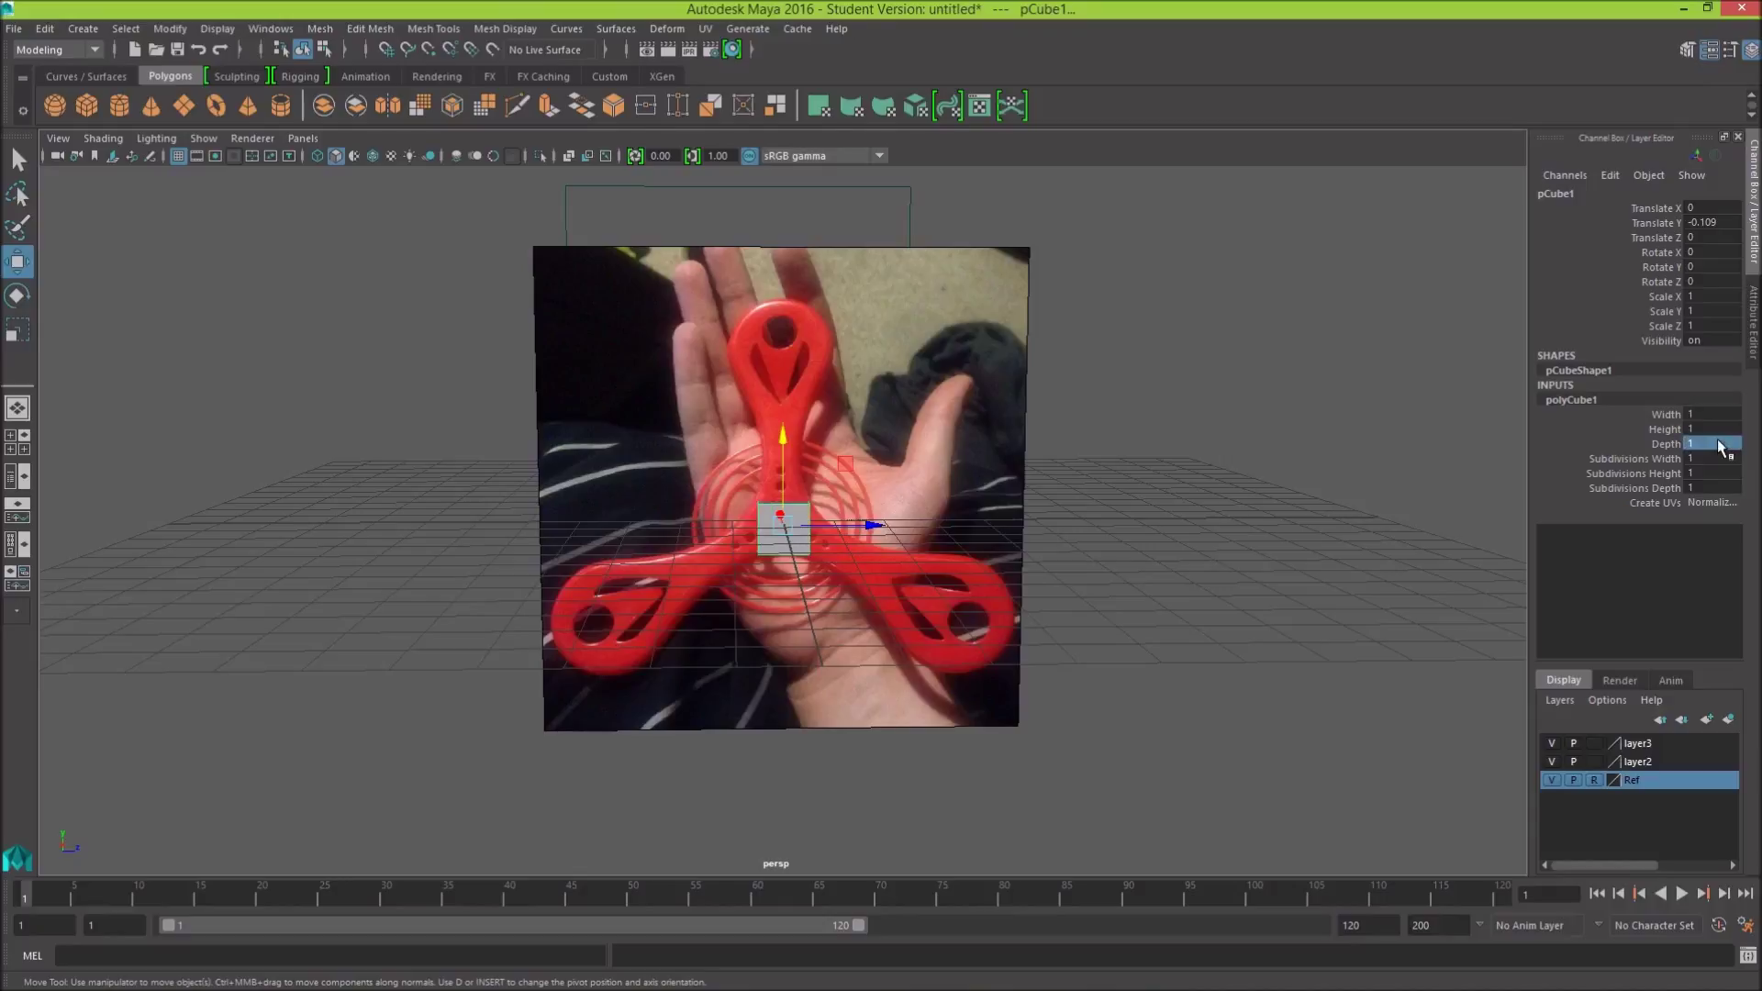
left_click(1707, 414)
type("0.5")
key("Return")
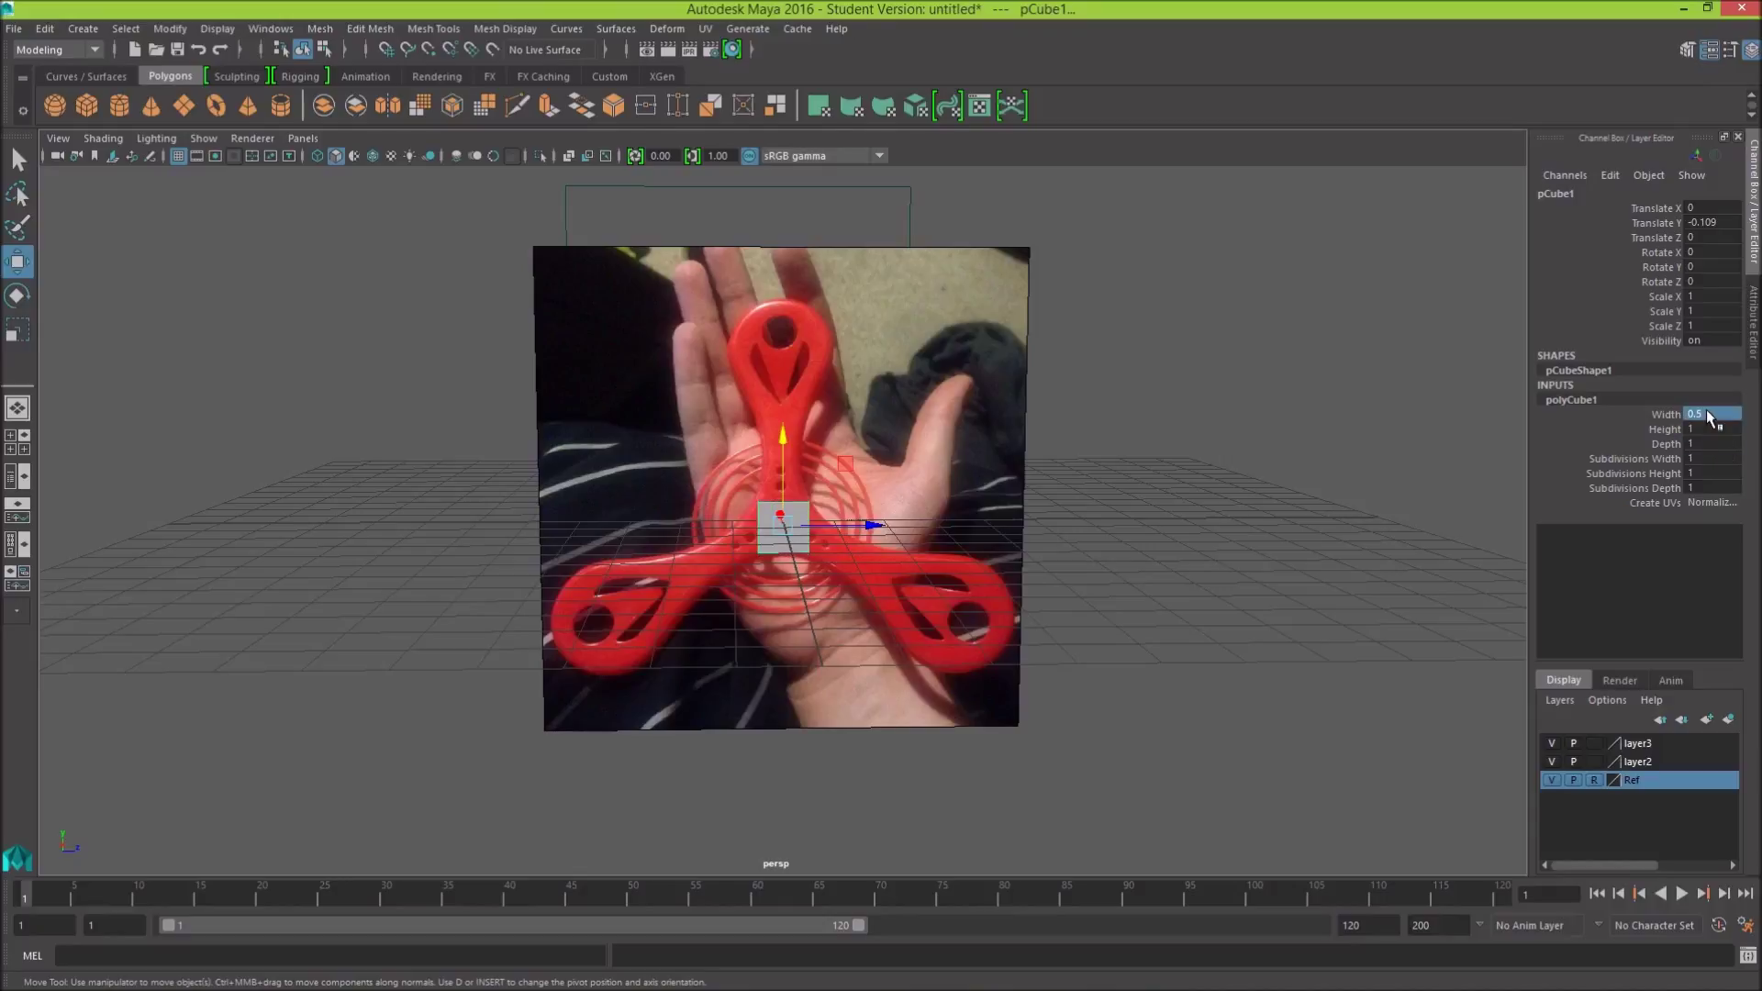
mouse_move(1245, 537)
left_mouse_down("alt")
mouse_move(1027, 533)
mouse_move(955, 461)
mouse_move(936, 536)
mouse_move(1091, 553)
mouse_move(1185, 500)
mouse_move(1128, 516)
mouse_move(1172, 498)
mouse_move(1161, 488)
mouse_move(1144, 537)
mouse_move(1215, 472)
mouse_move(1151, 517)
mouse_move(1258, 524)
mouse_move(1198, 528)
mouse_move(1137, 500)
mouse_move(1212, 484)
mouse_move(1165, 505)
mouse_move(1153, 460)
mouse_move(1123, 524)
mouse_move(1186, 524)
left_mouse_up("alt")
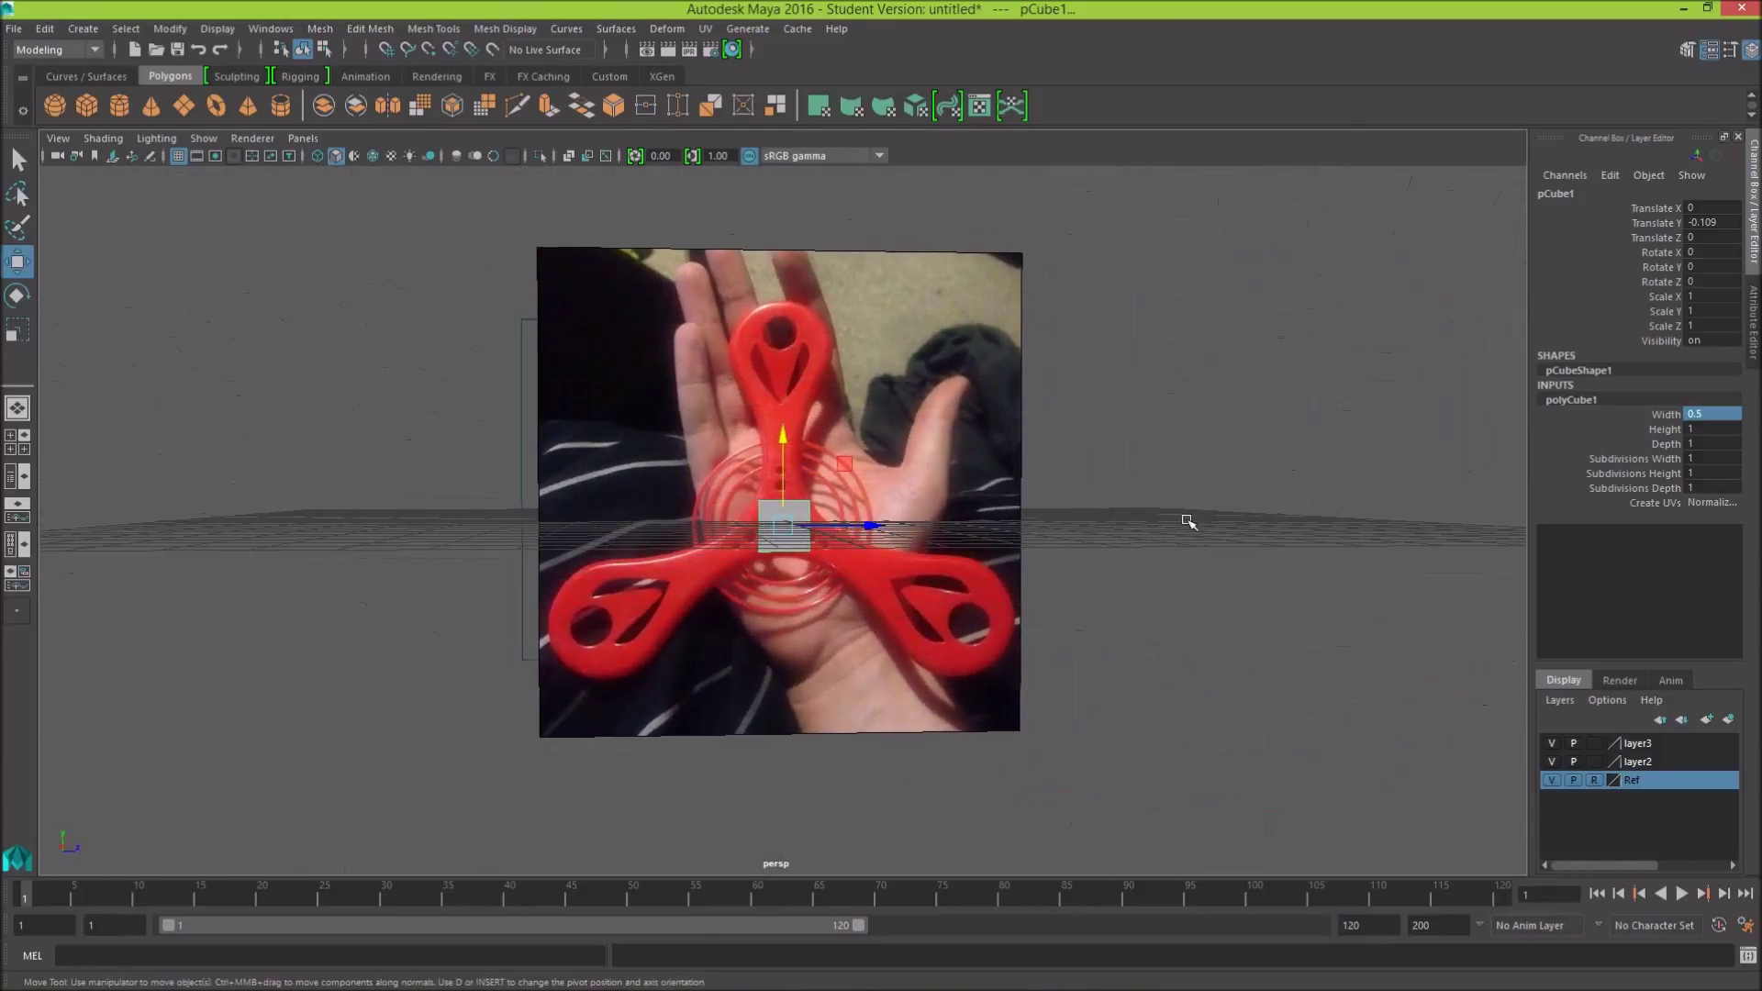
Step: Set the cube height to 0.5, raise it over the hub, and add a polygon cylinder
left_click(1696, 431)
type("0.5")
key("Return")
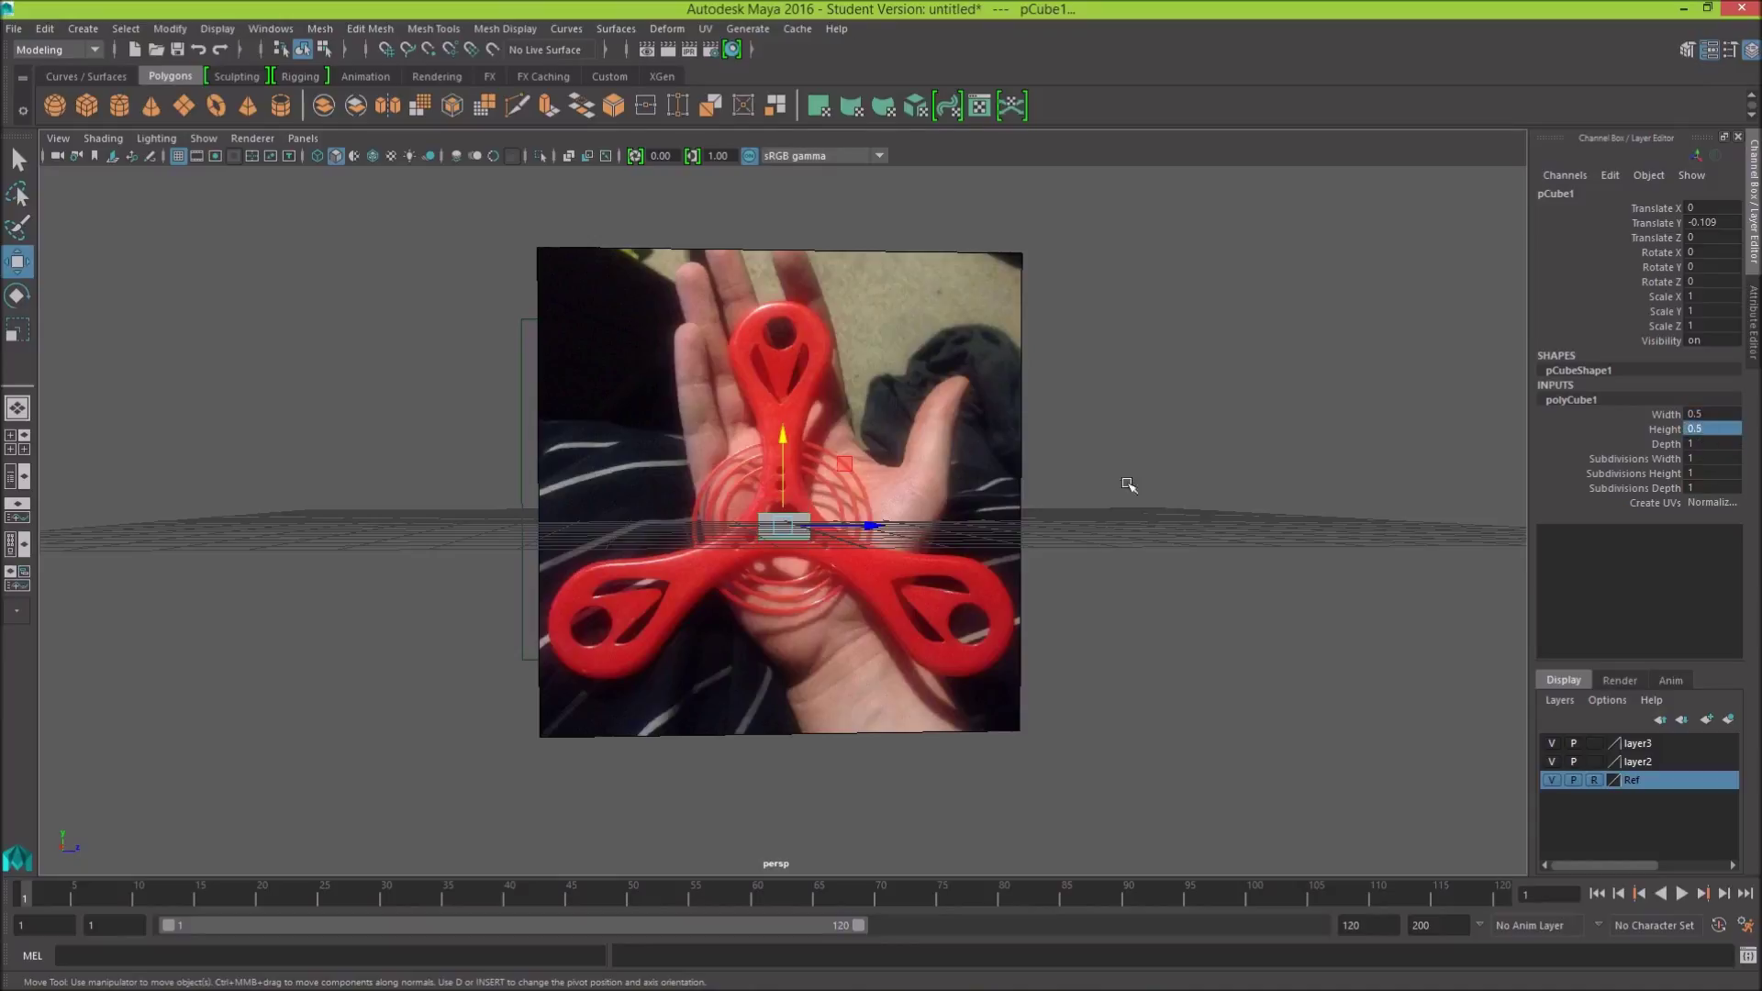
left_click_drag(781, 441, 775, 416)
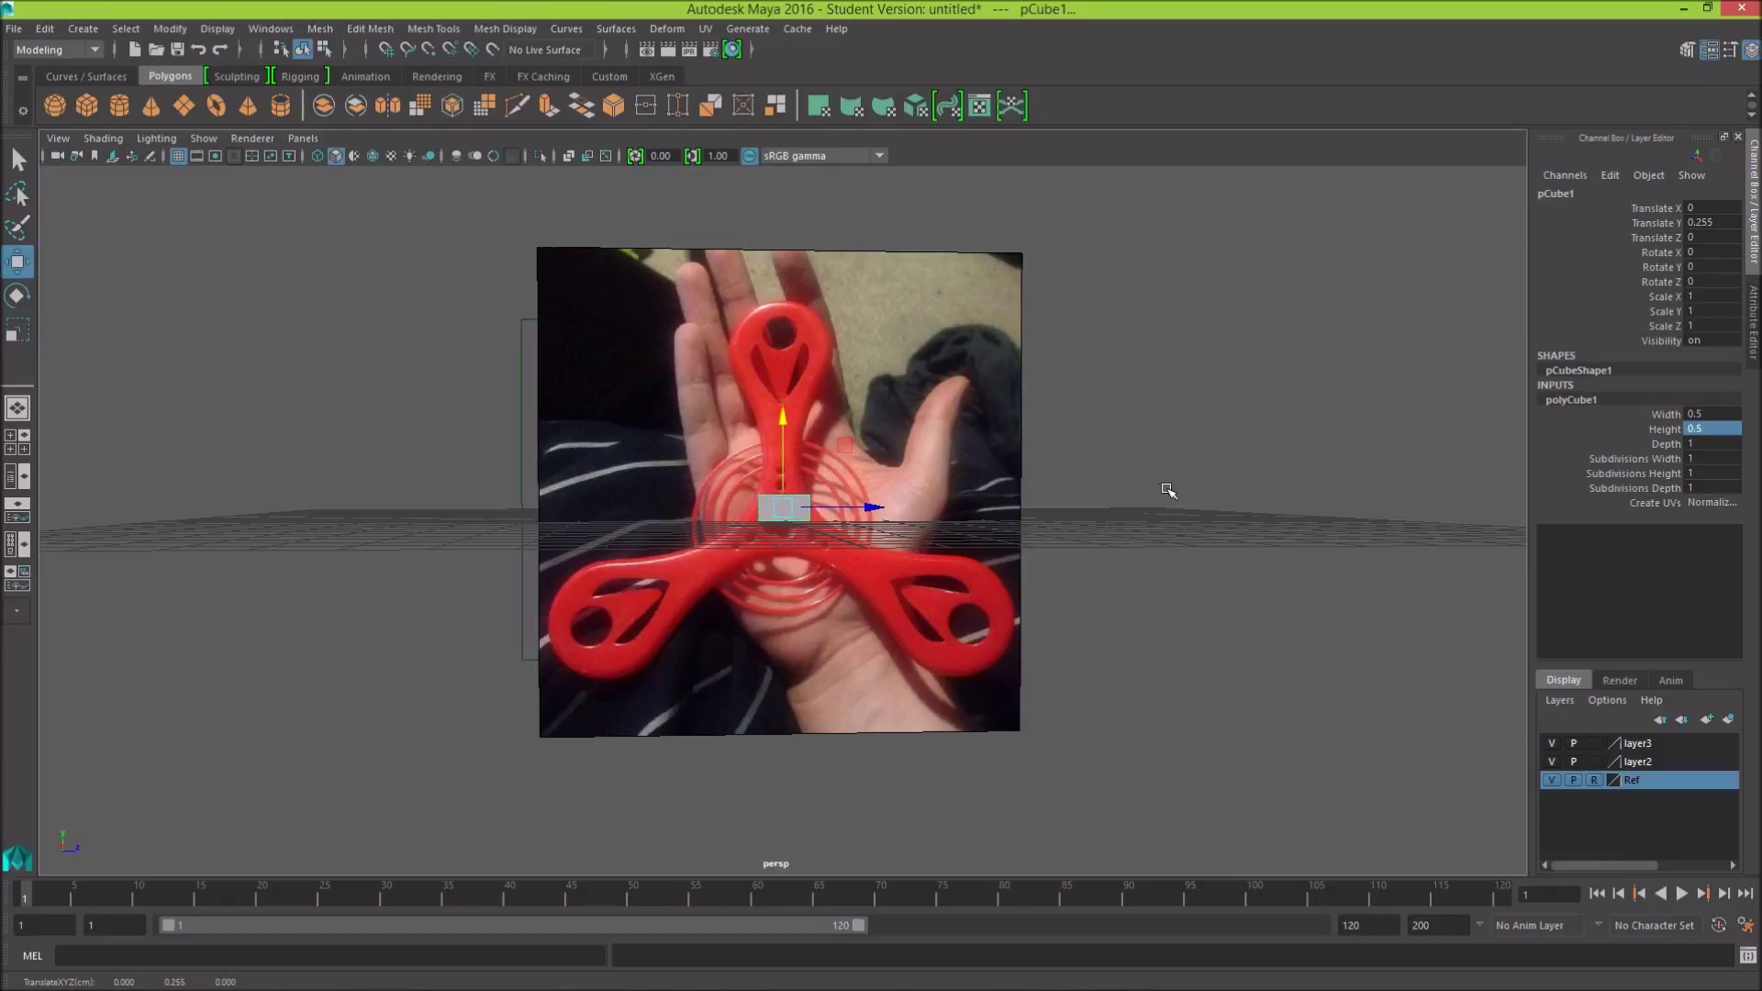
left_click_drag(1261, 607, 1272, 597, "alt")
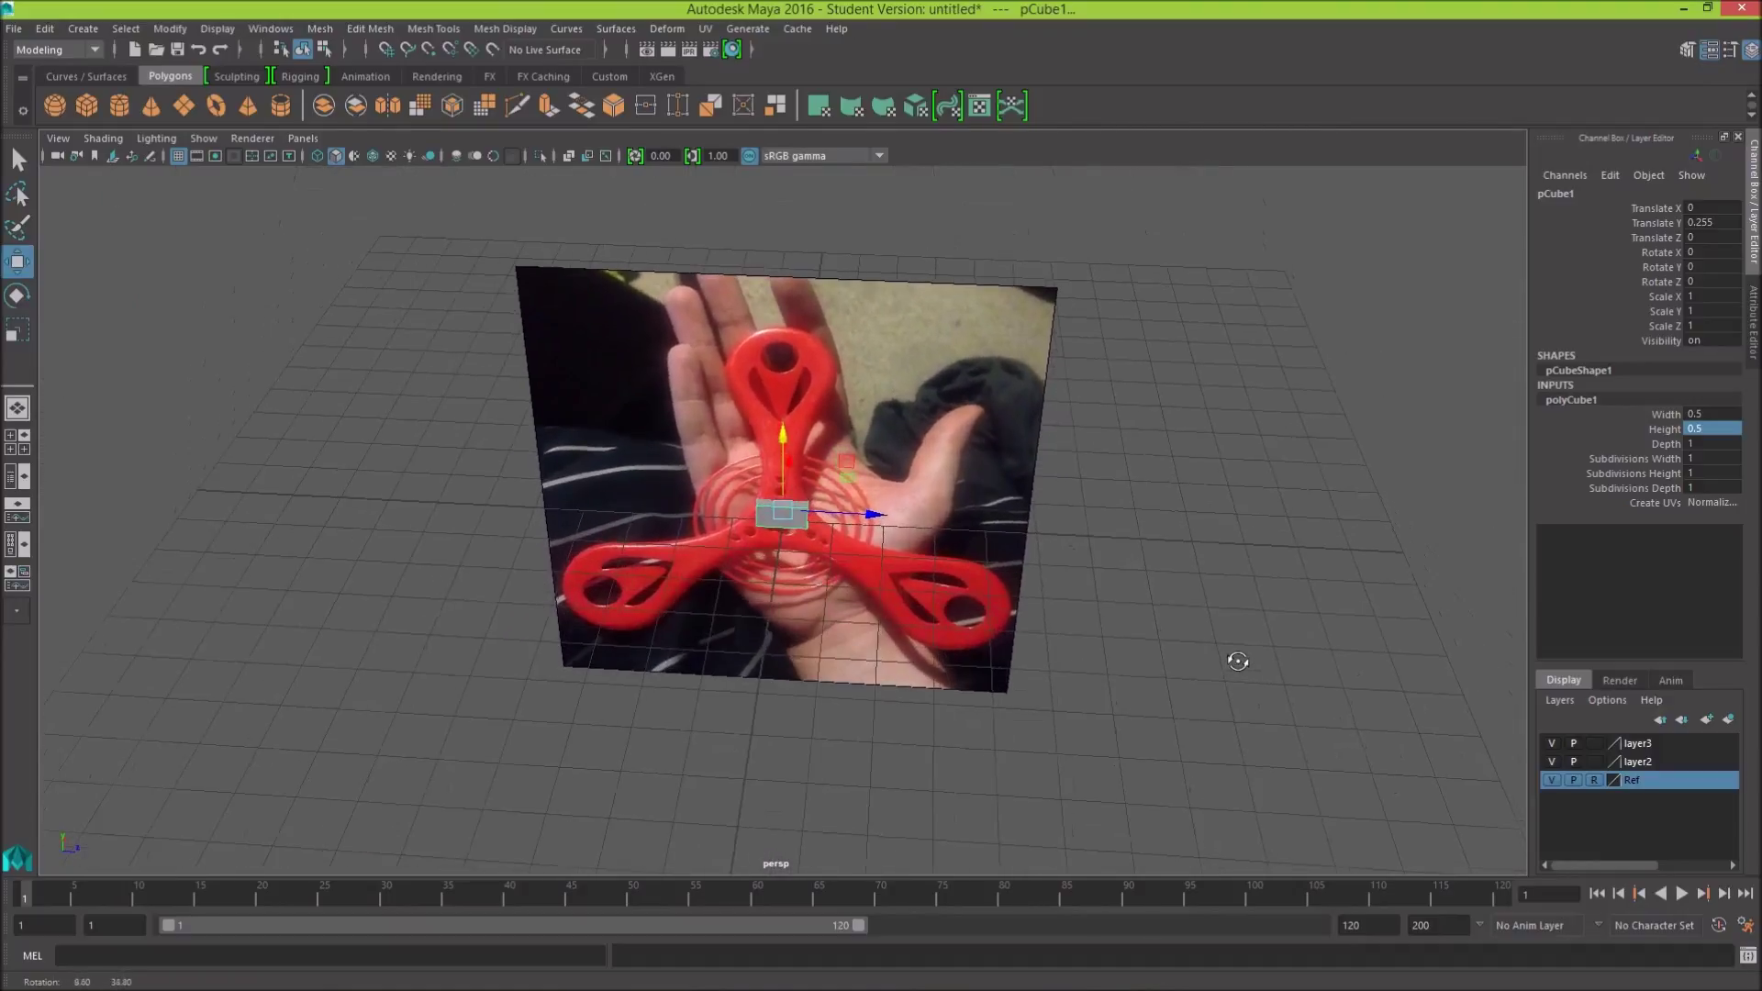
left_click_drag(1273, 598, 1240, 665, "alt")
left_click(119, 108)
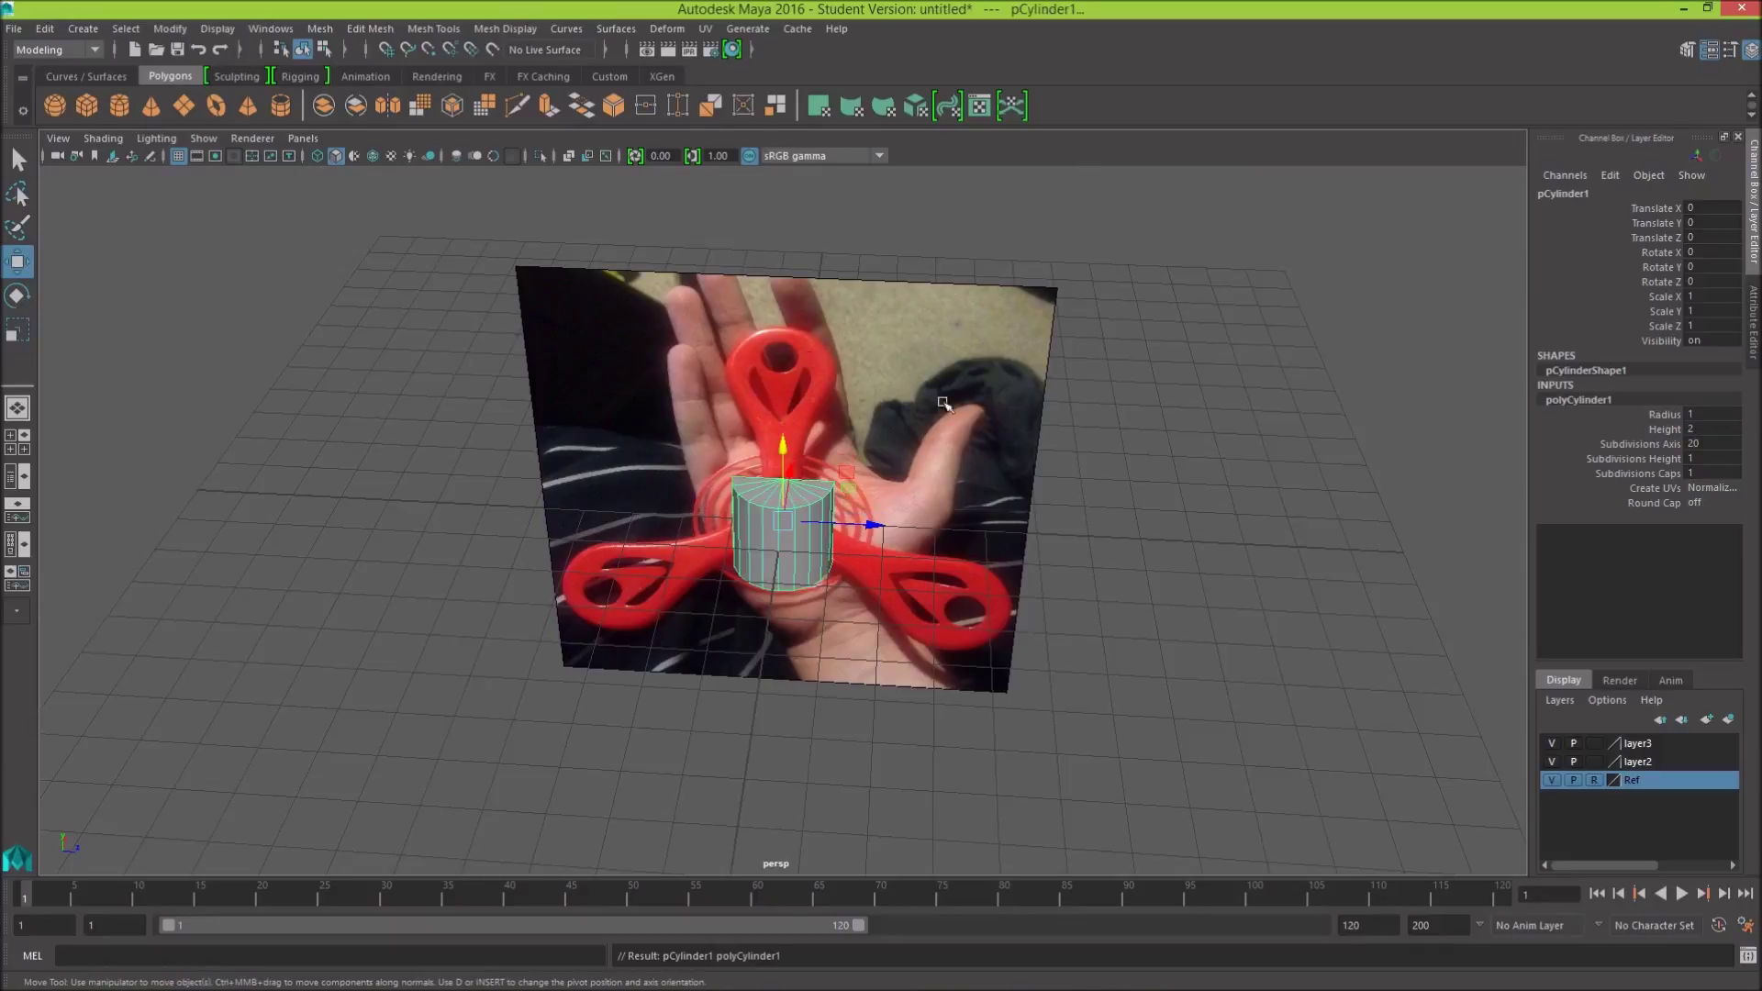
left_click(1708, 223)
type("90")
Step: Turn the cylinder onto its side with a 90-degree Z rotation
key("Return")
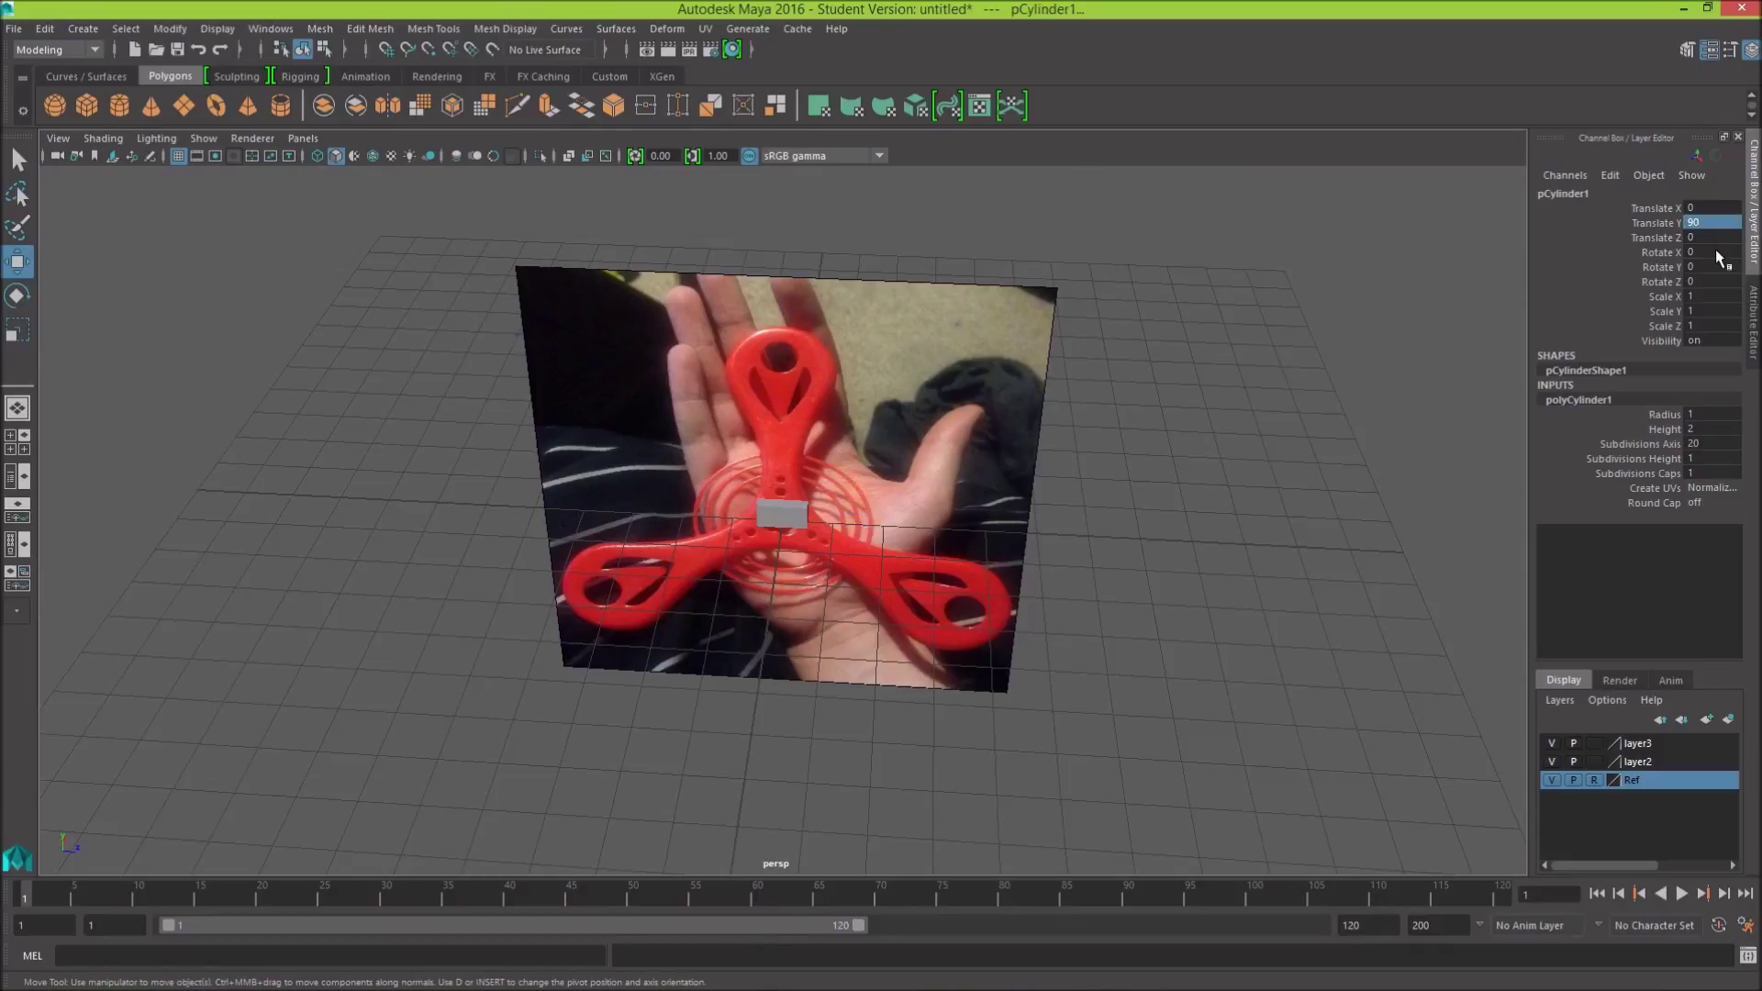
key("ctrl+z")
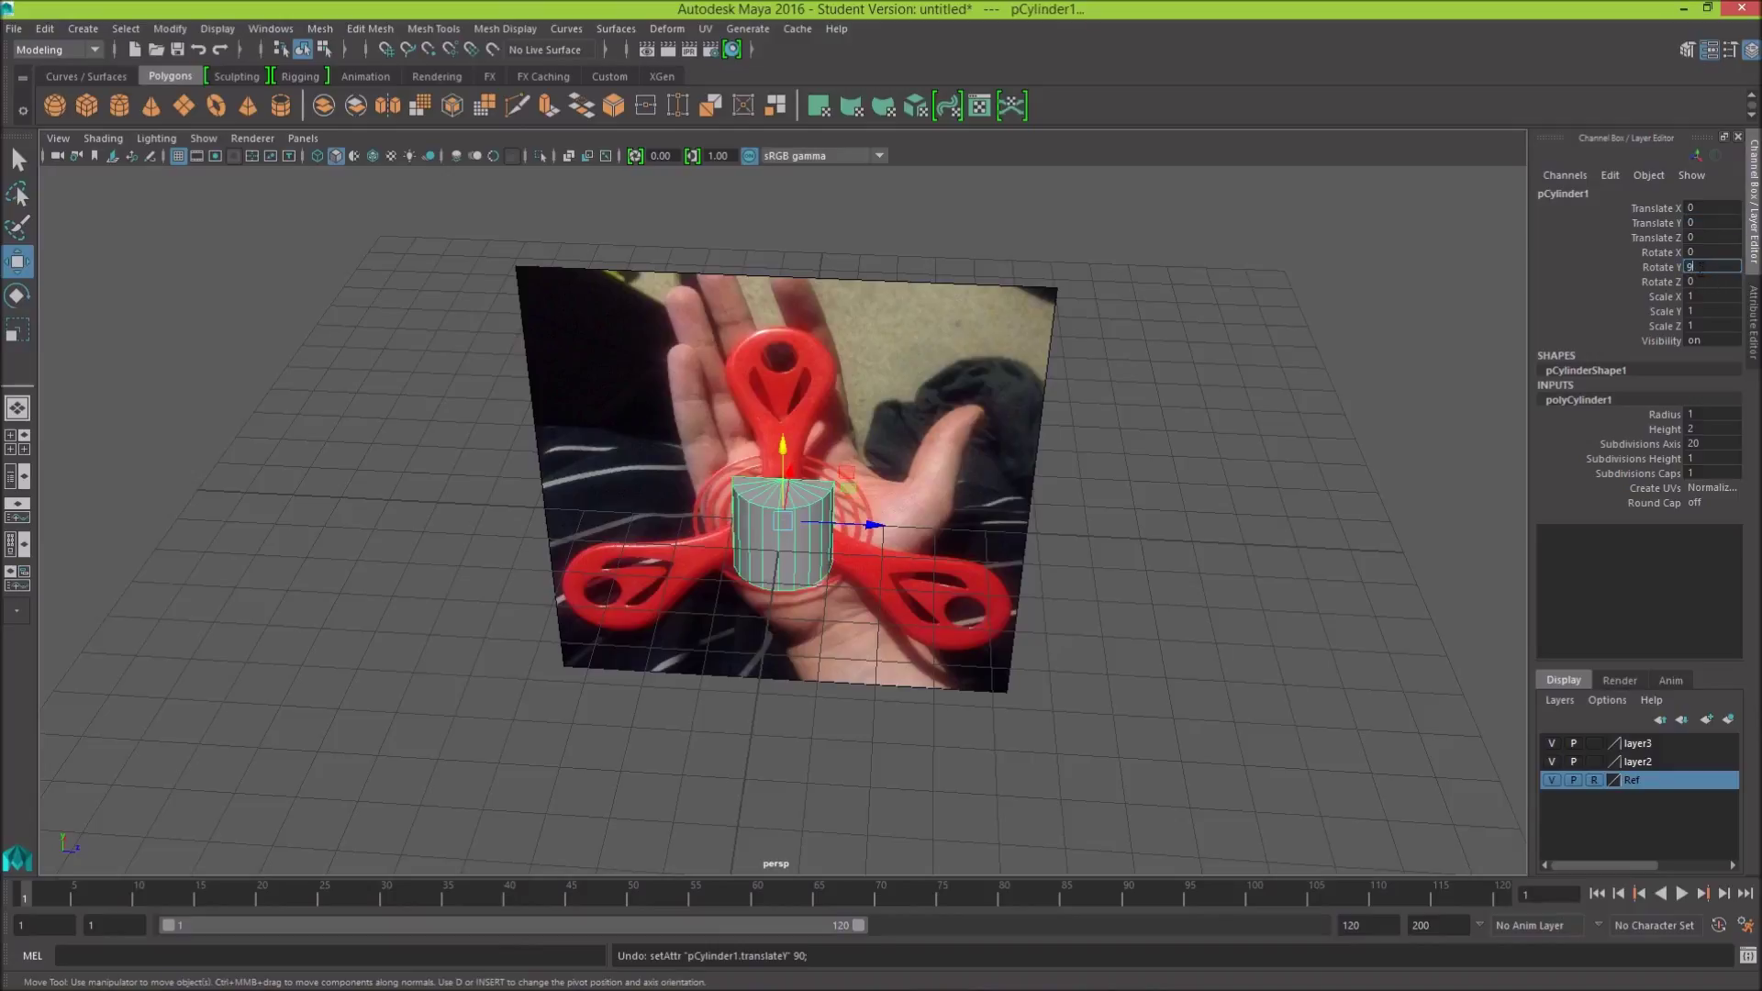
type("0")
key("Return")
key("ctrl+z")
double_click(1709, 281)
type("0")
key("Return")
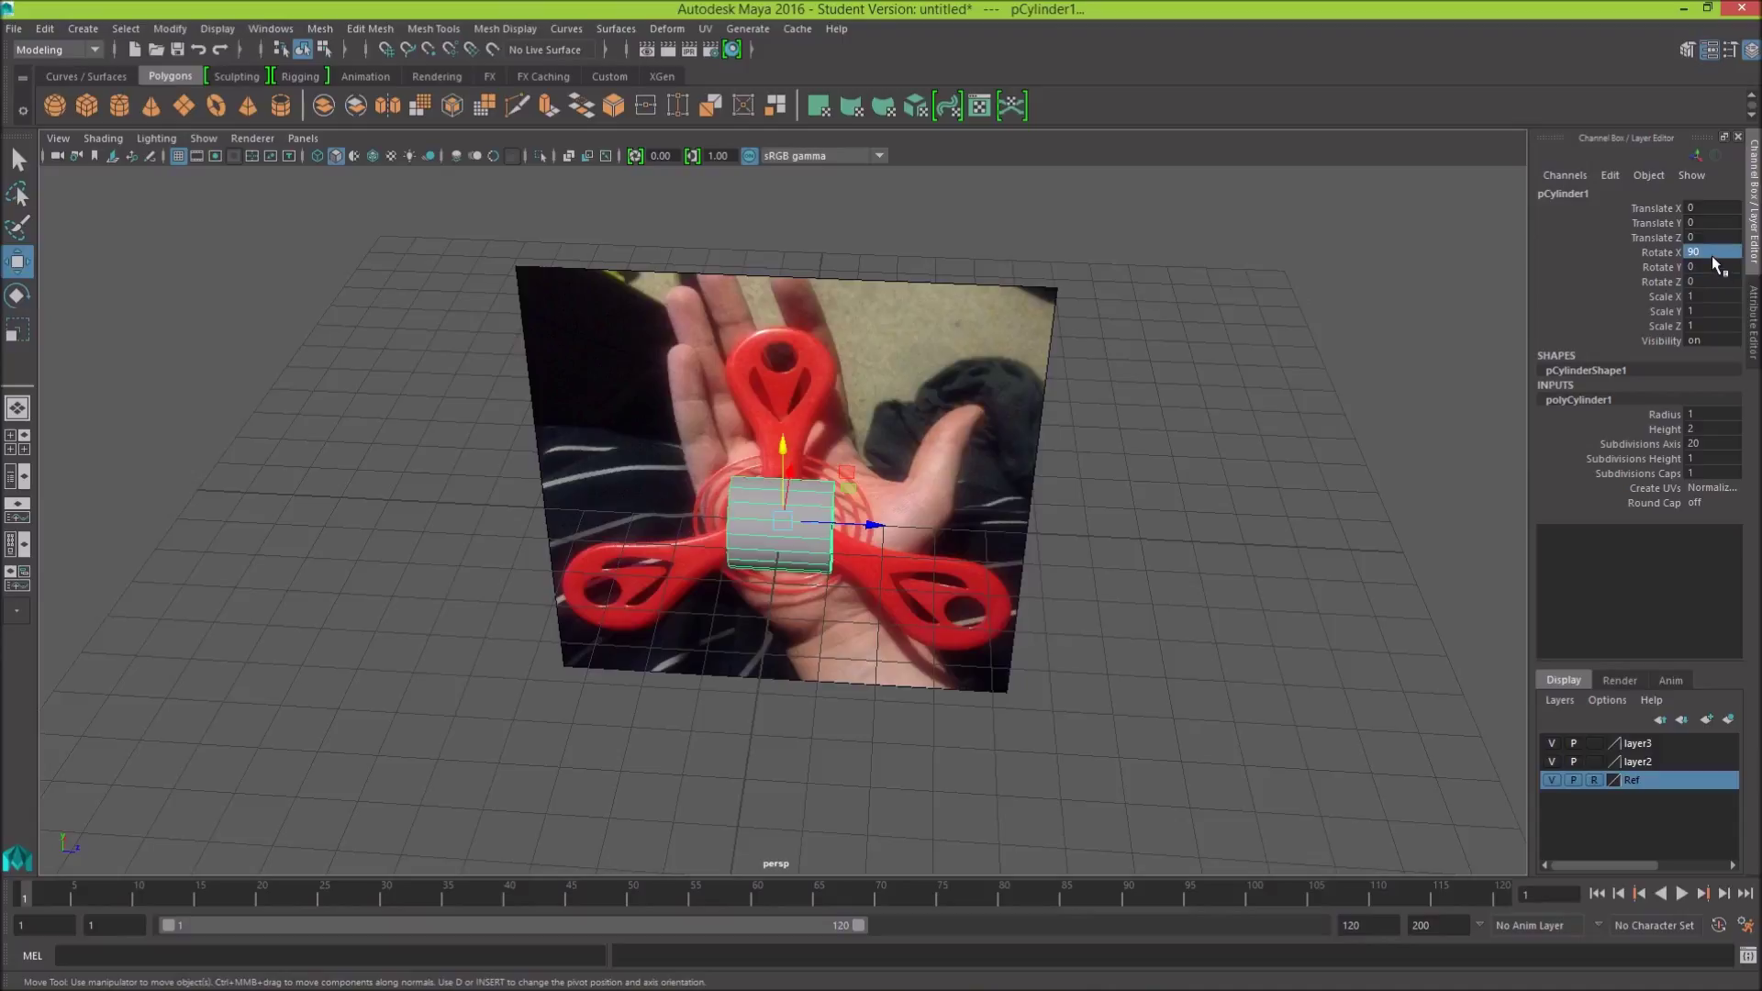
key("Return")
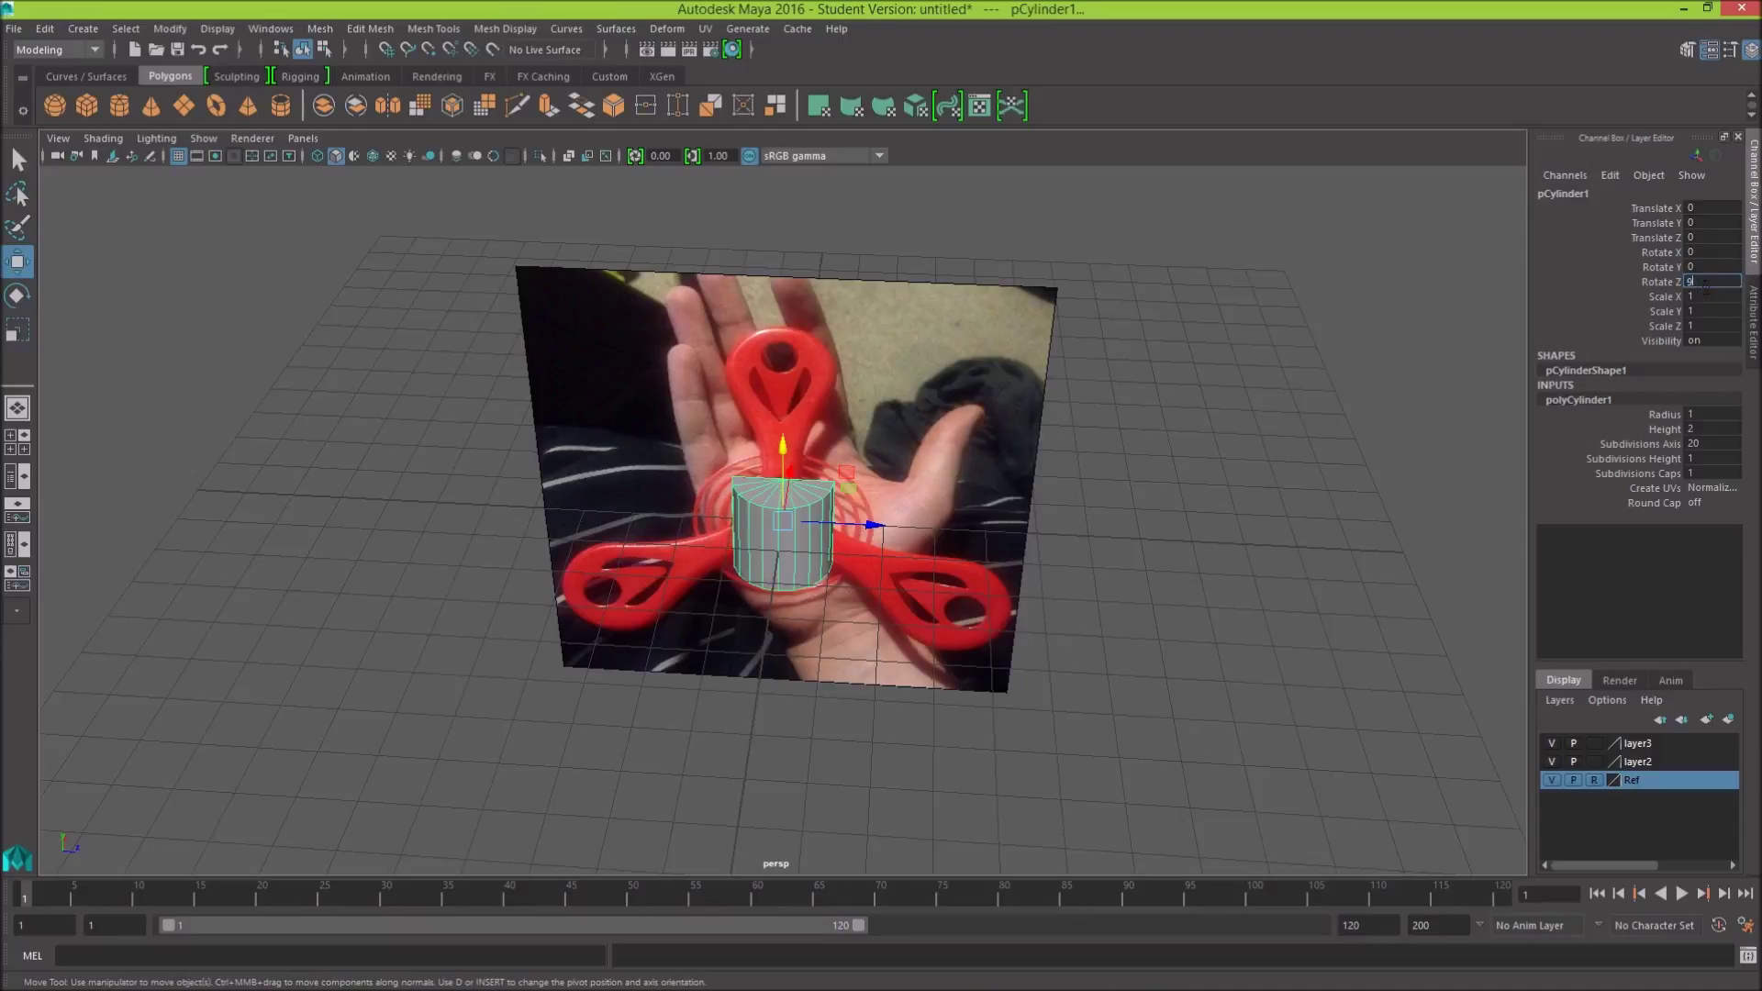
type("0")
key("Return")
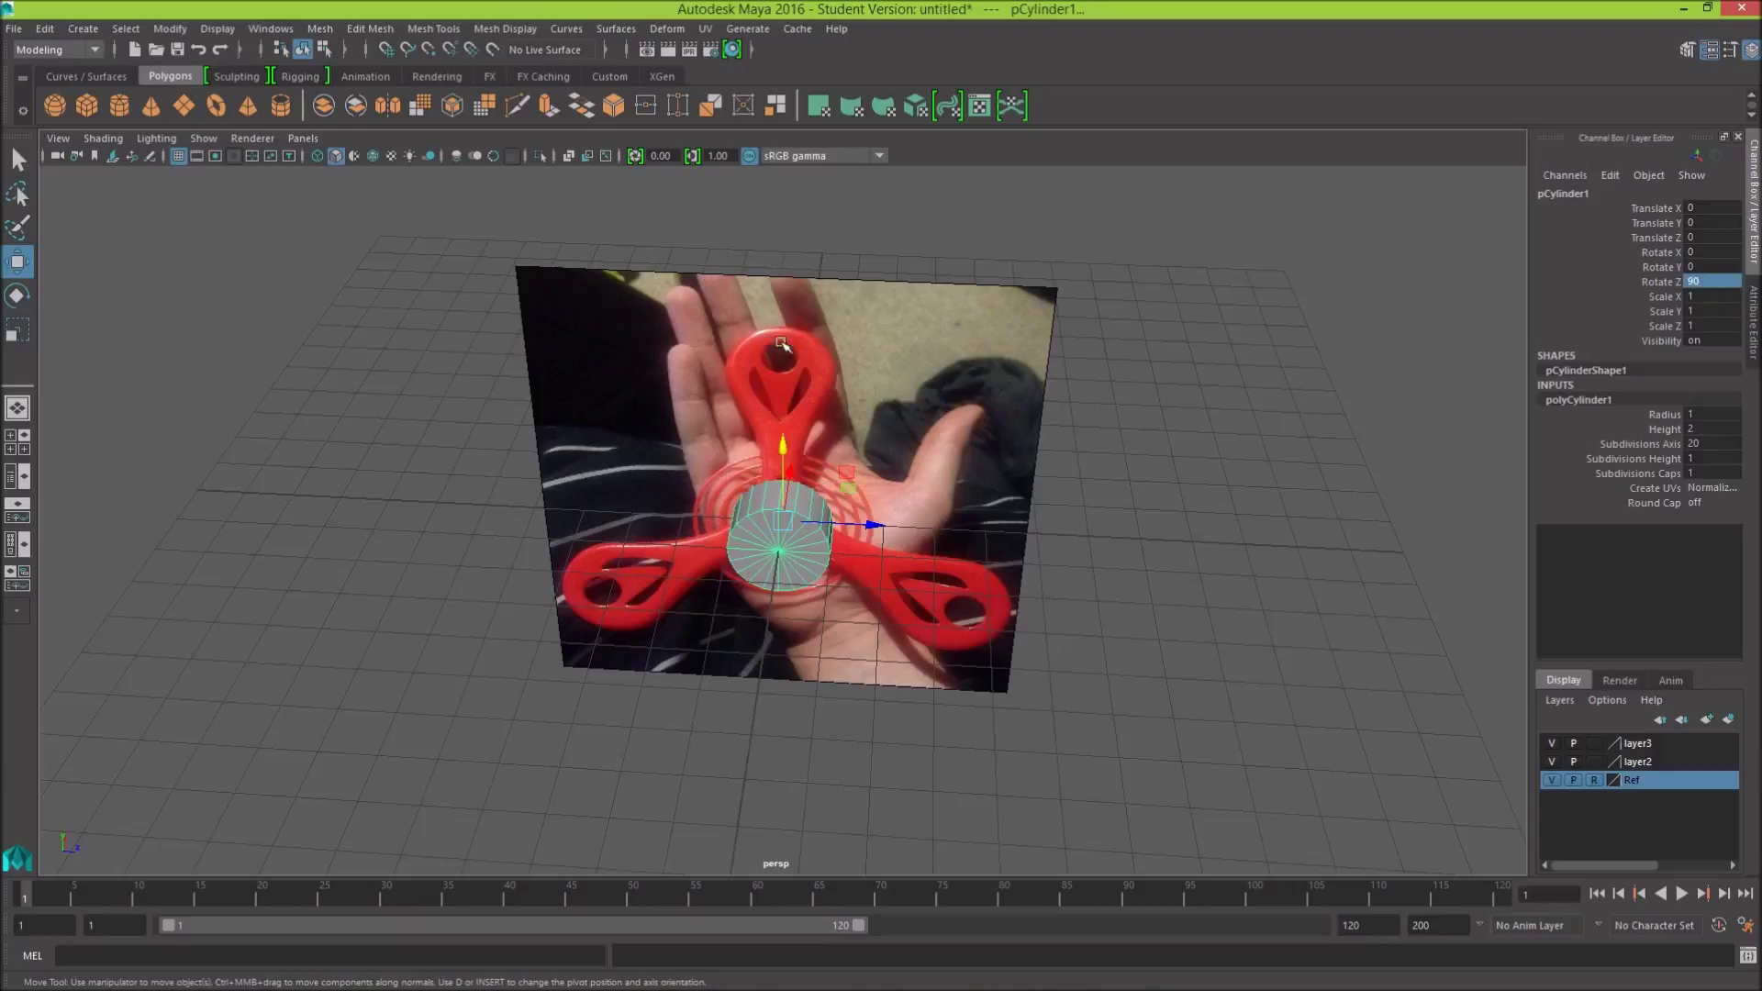
Step: Set the cylinder height to 0.5 and move it up to the top arm's end
double_click(1739, 433)
type("0.5")
key("Return")
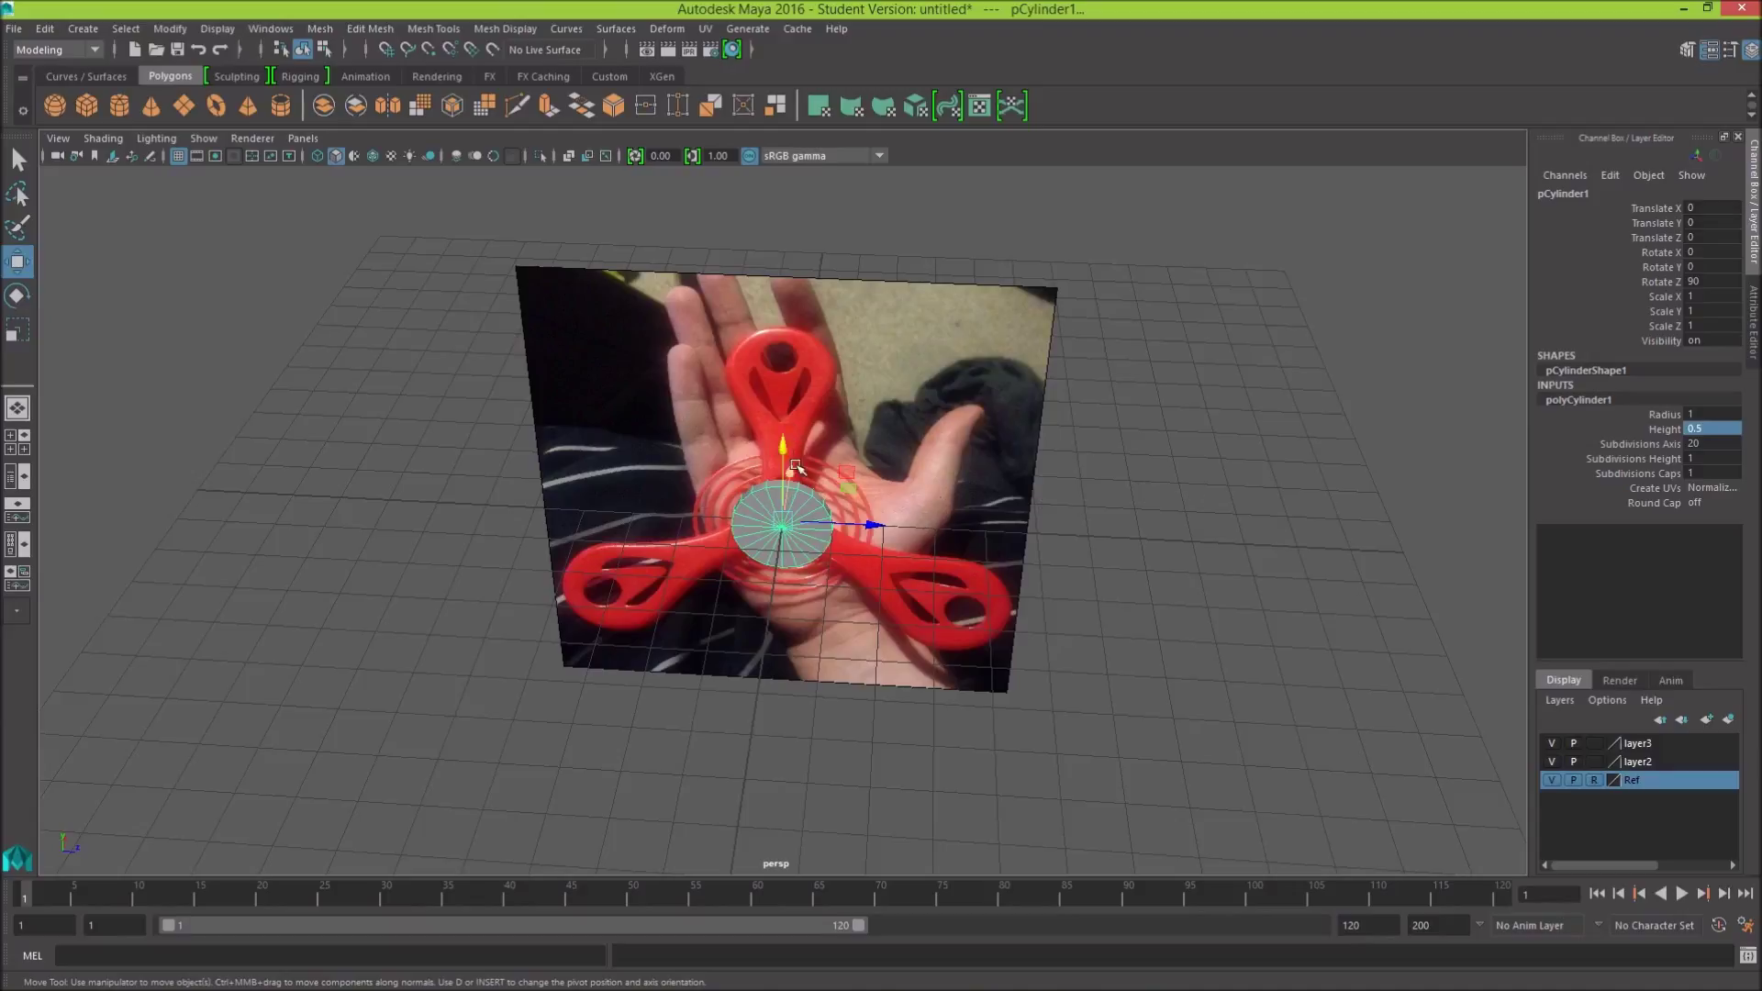
left_click_drag(785, 447, 789, 285)
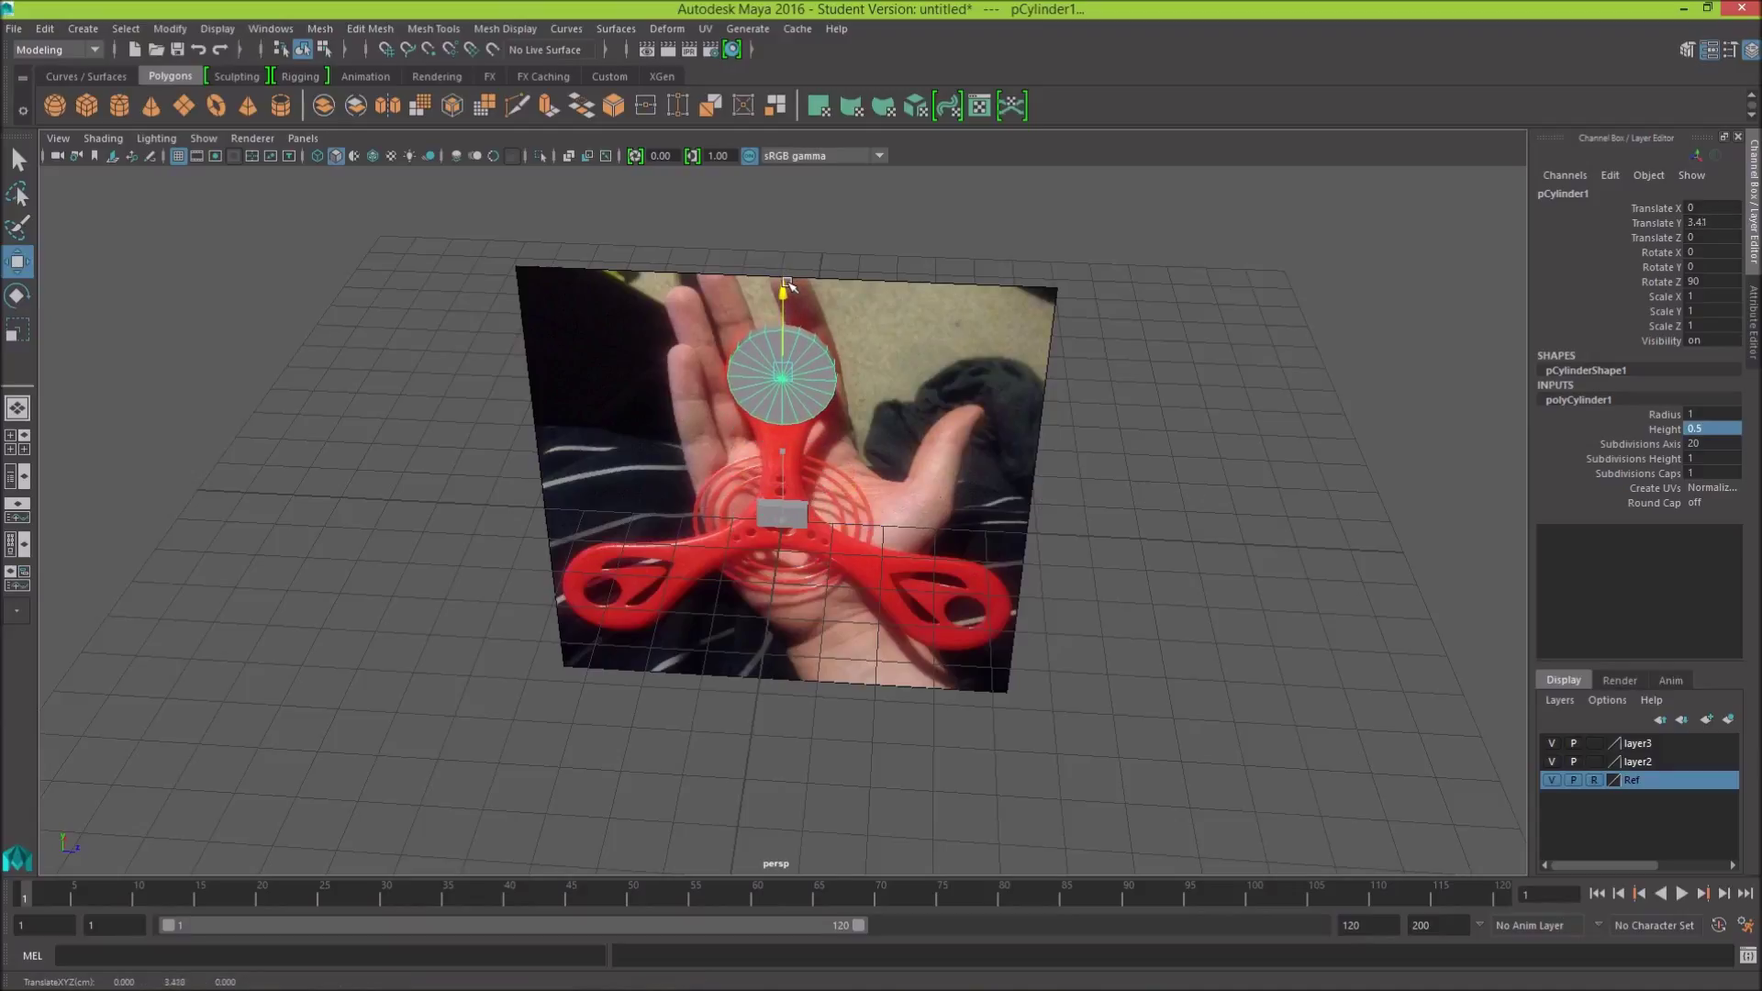
Step: Nudge the disc down, try 4 axis subdivisions, then undo to keep it round
left_click_drag(784, 286, 782, 290)
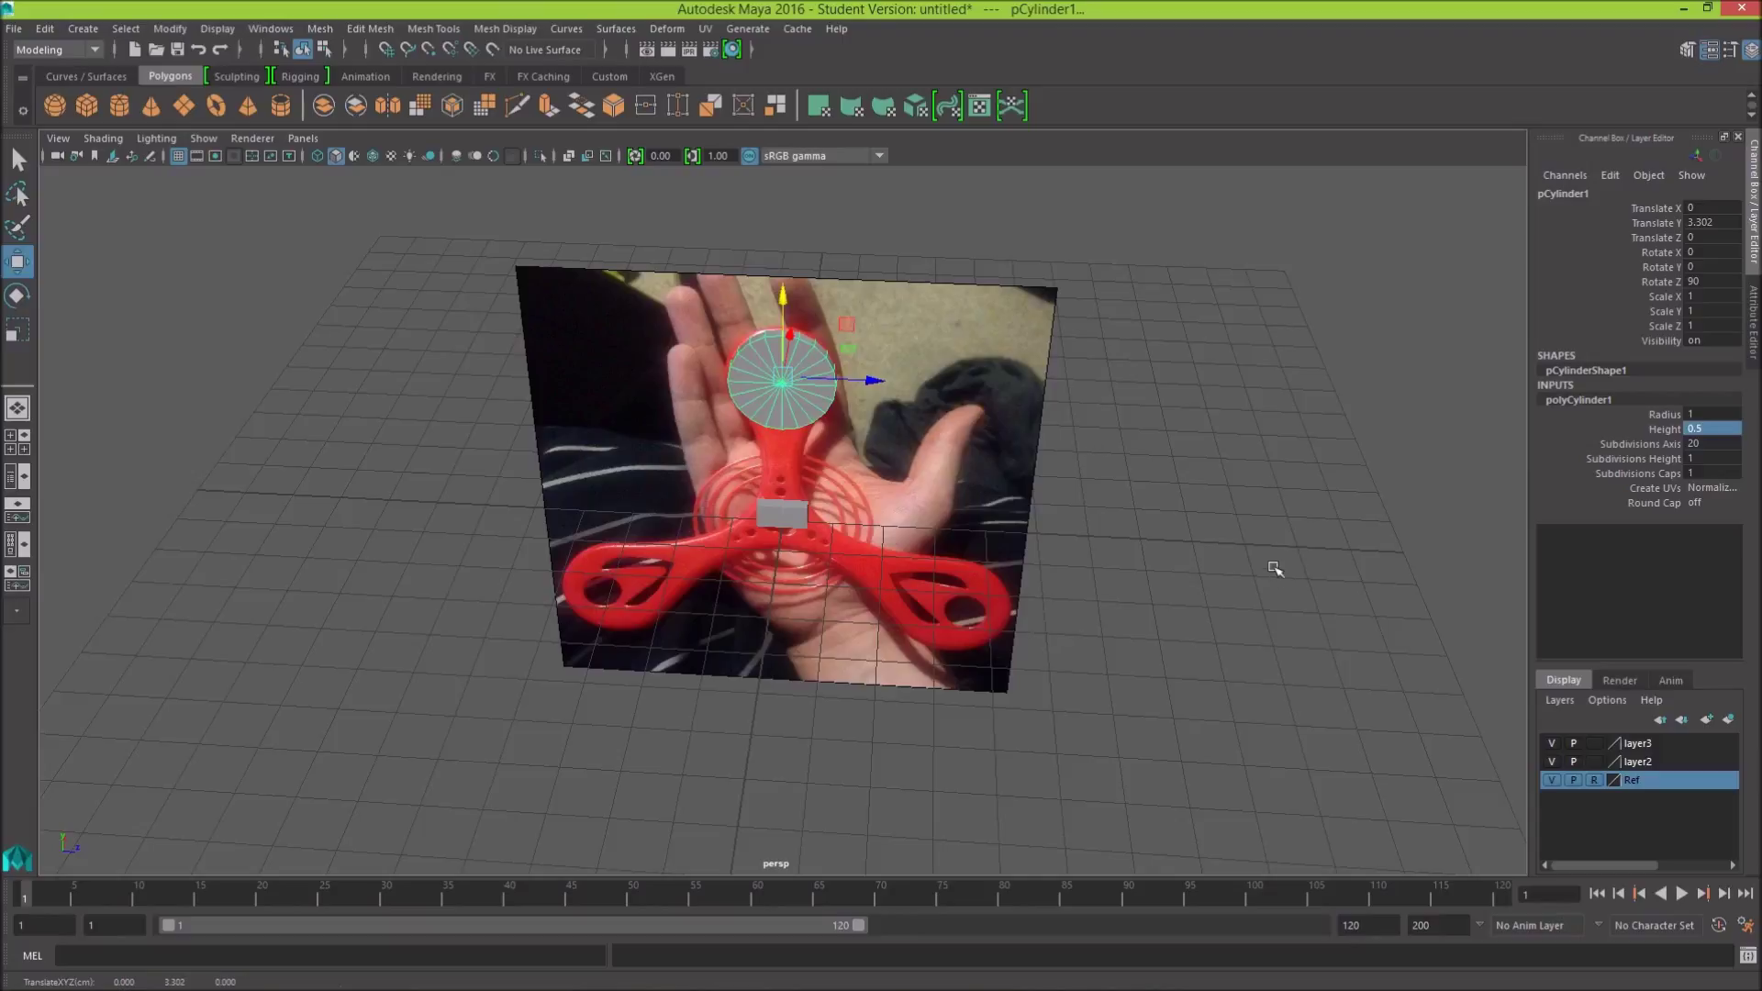
mouse_move(1276, 570)
left_mouse_down("alt")
mouse_move(1310, 444)
mouse_move(1284, 444)
mouse_move(1281, 466)
mouse_move(1279, 433)
mouse_move(1151, 491)
mouse_move(1243, 511)
mouse_move(1309, 476)
mouse_move(1281, 457)
left_mouse_up("alt")
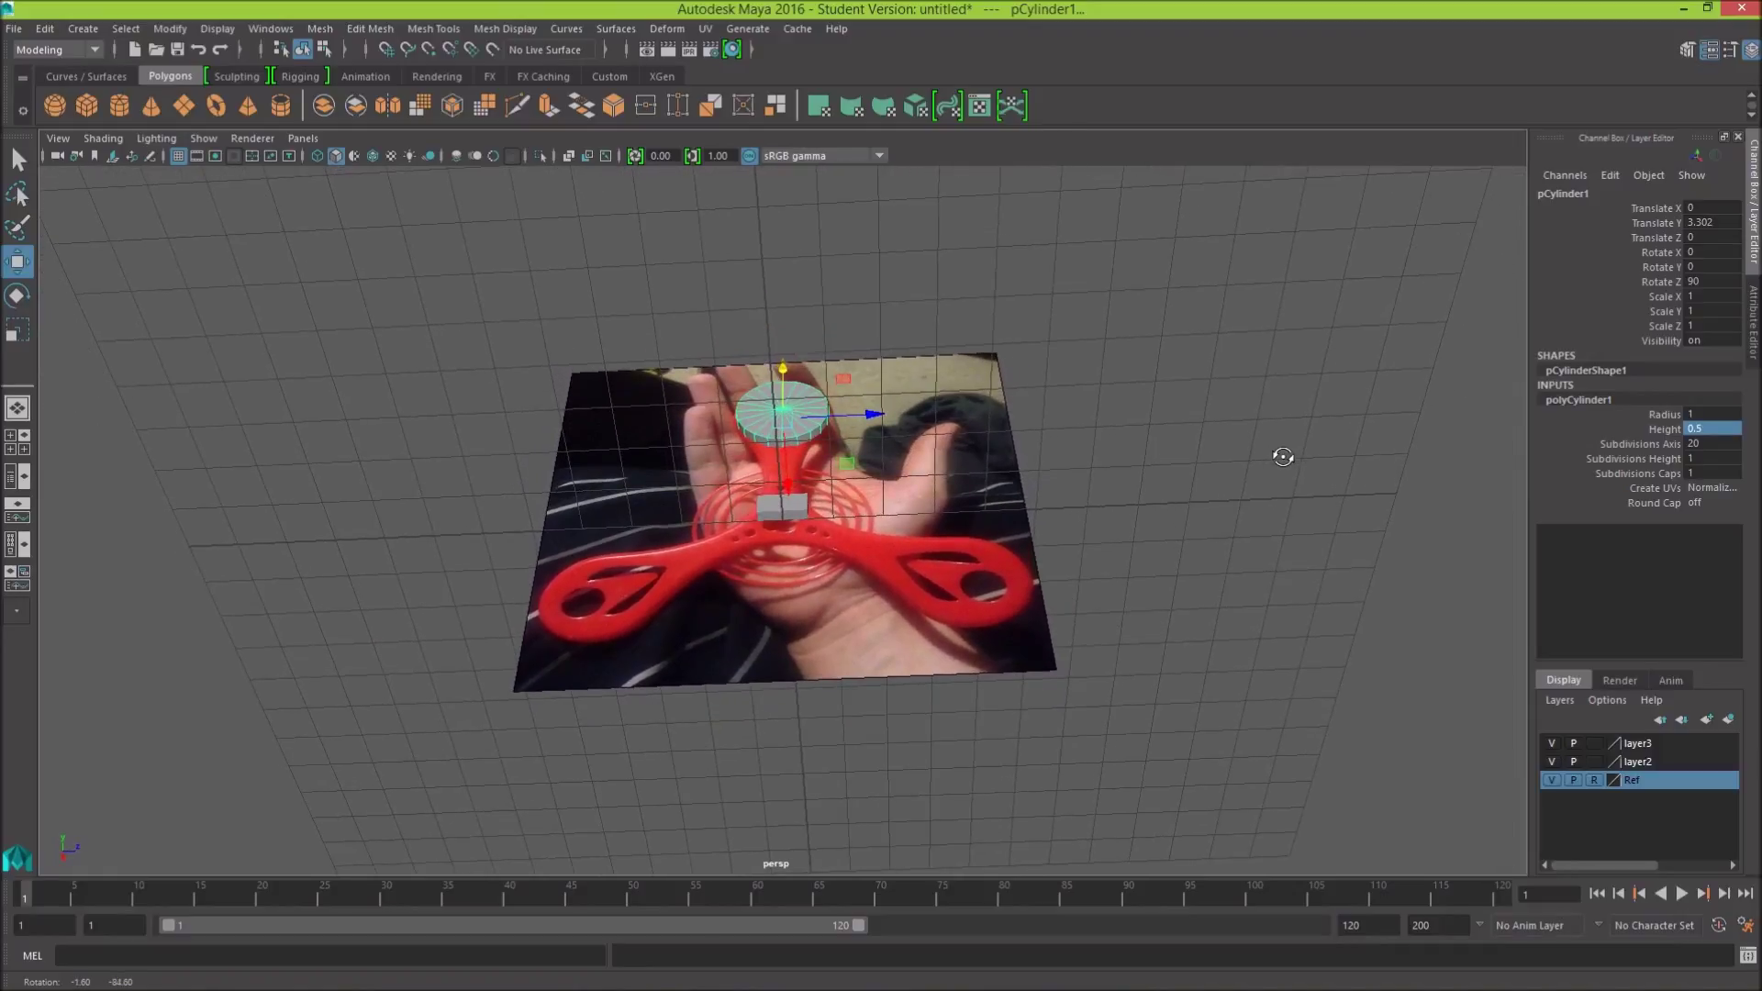
left_click(1721, 474)
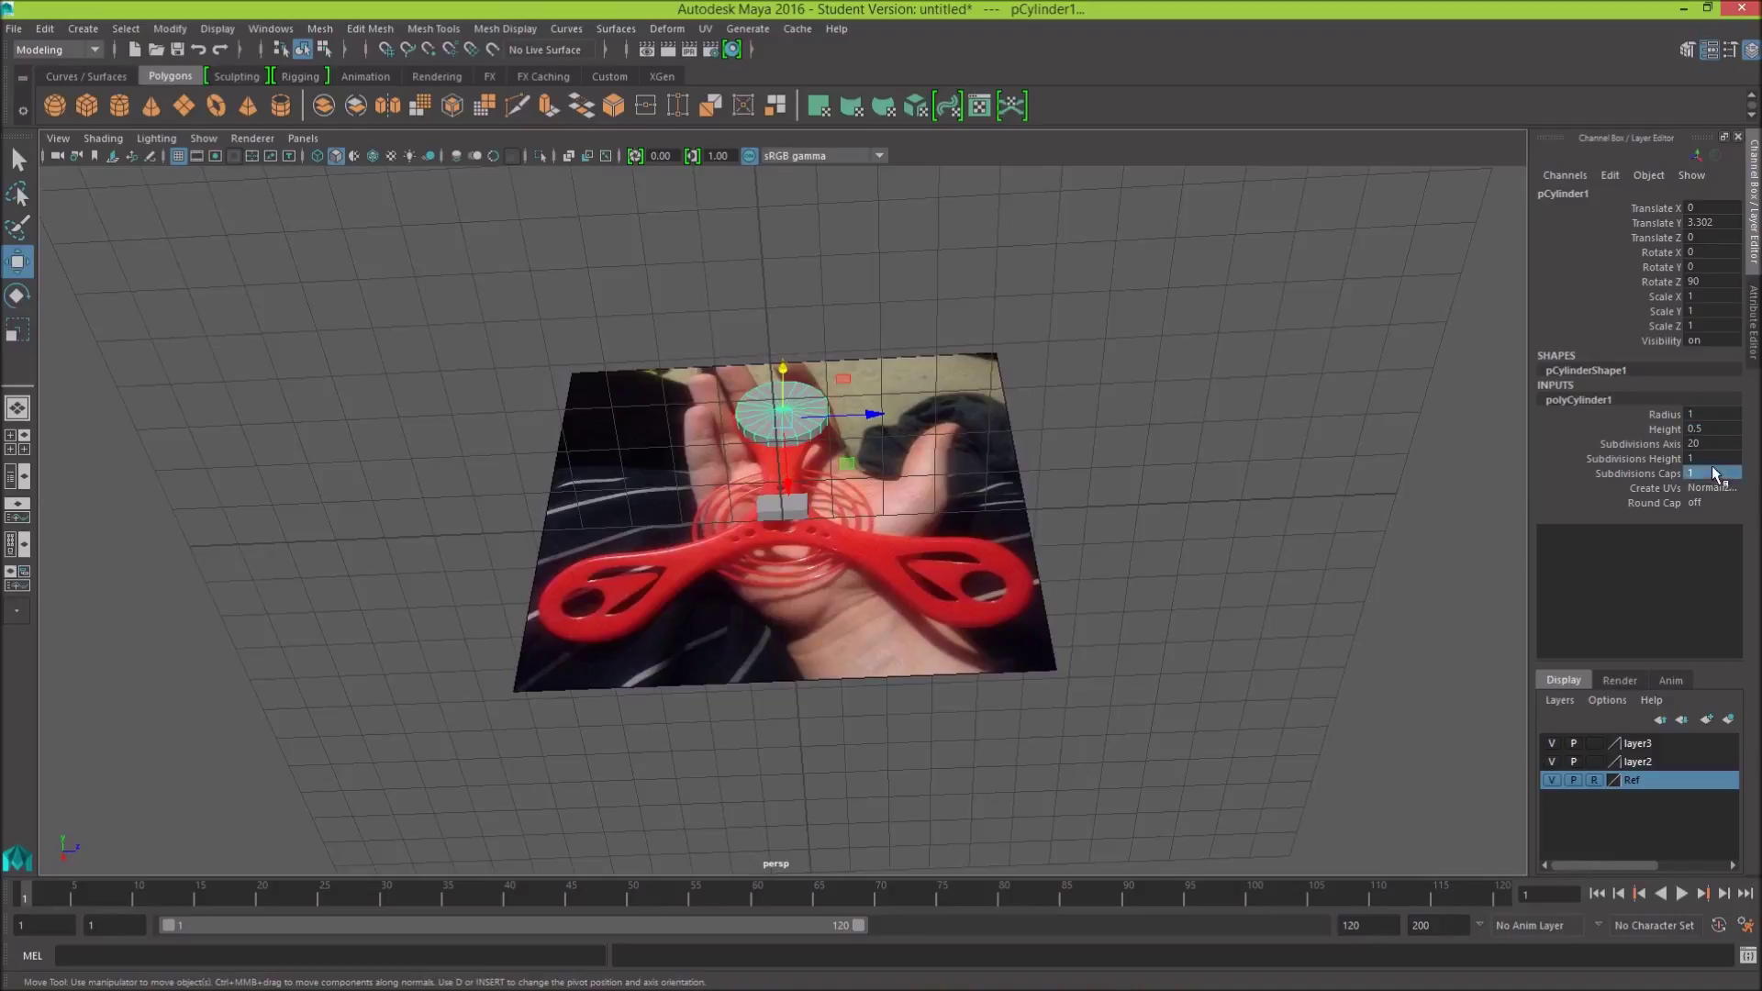
left_click(1710, 444)
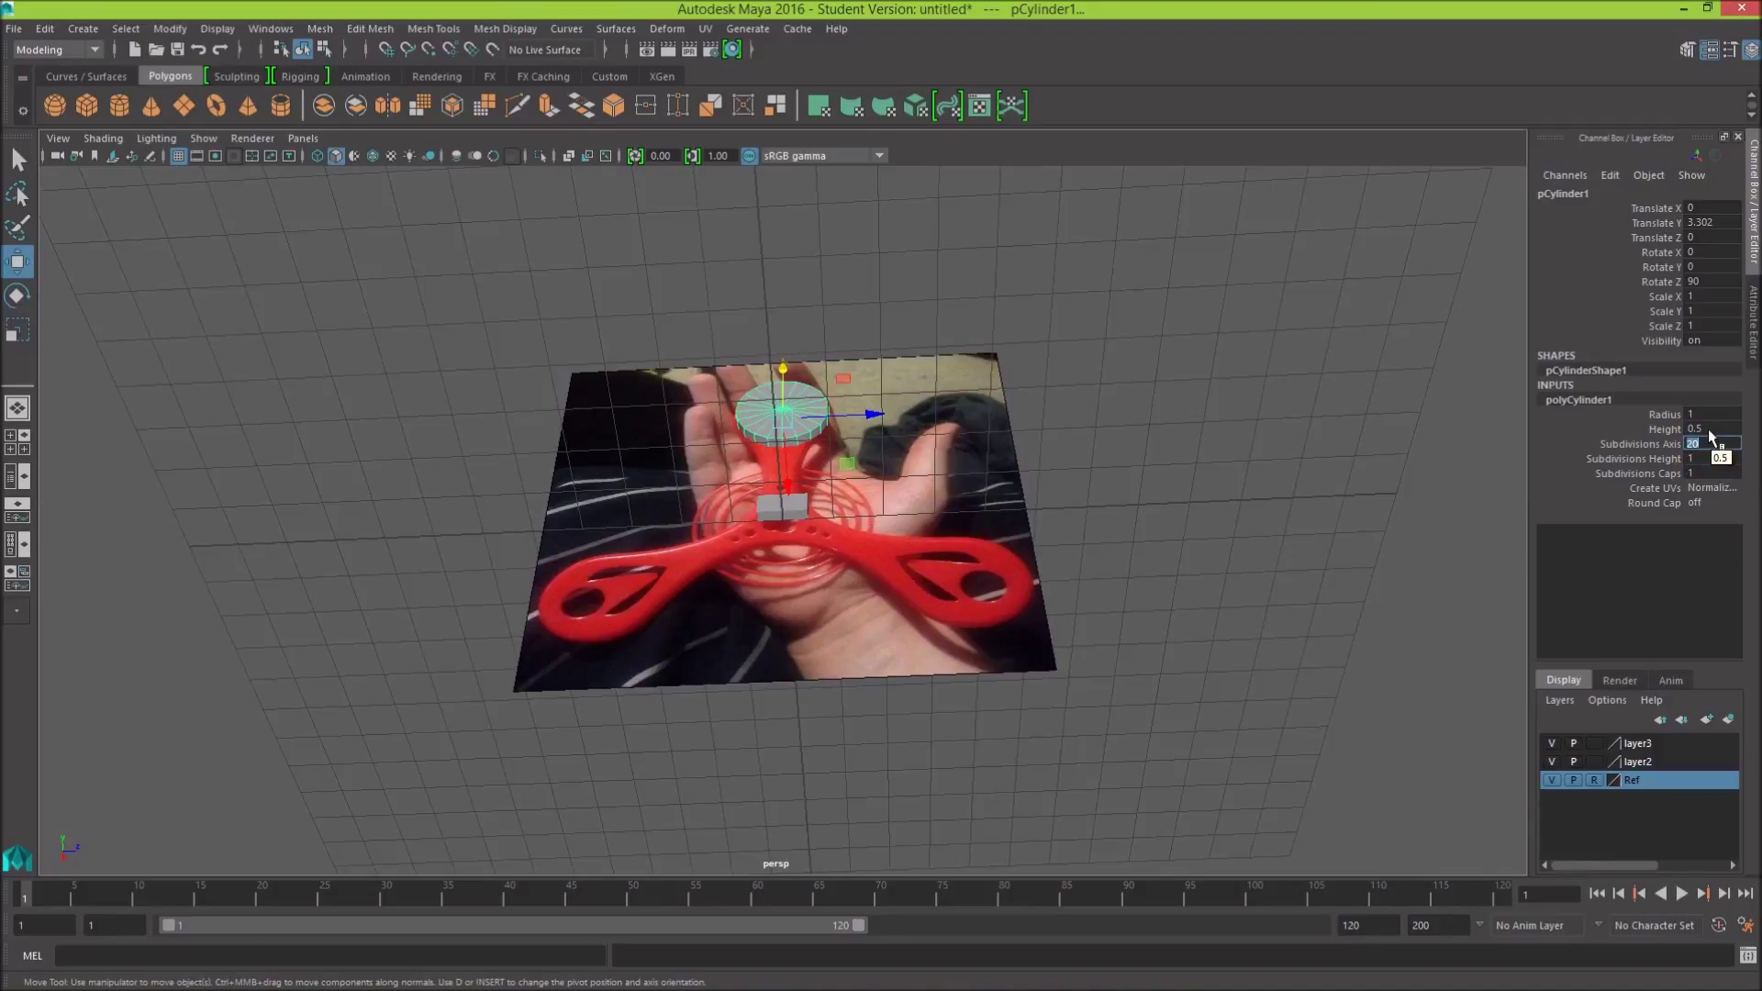
type("4")
key("Return")
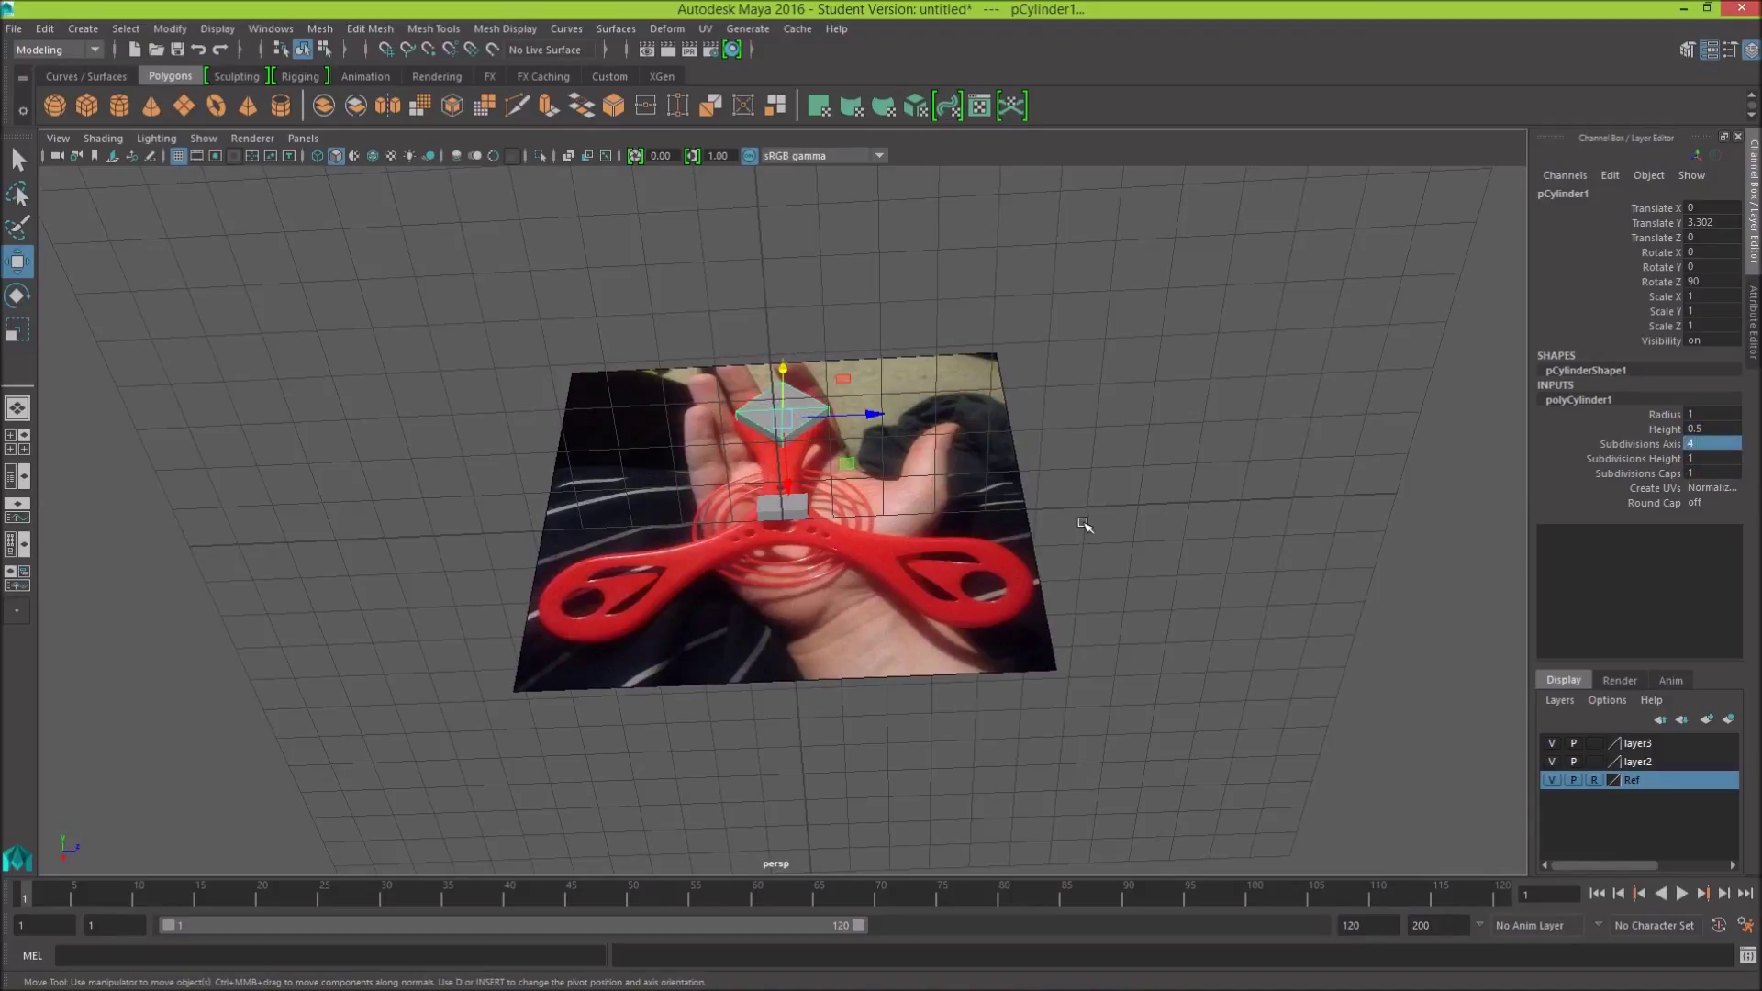
mouse_move(996, 504)
left_mouse_down("alt")
mouse_move(1091, 589)
mouse_move(968, 516)
mouse_move(1073, 612)
left_mouse_up("alt")
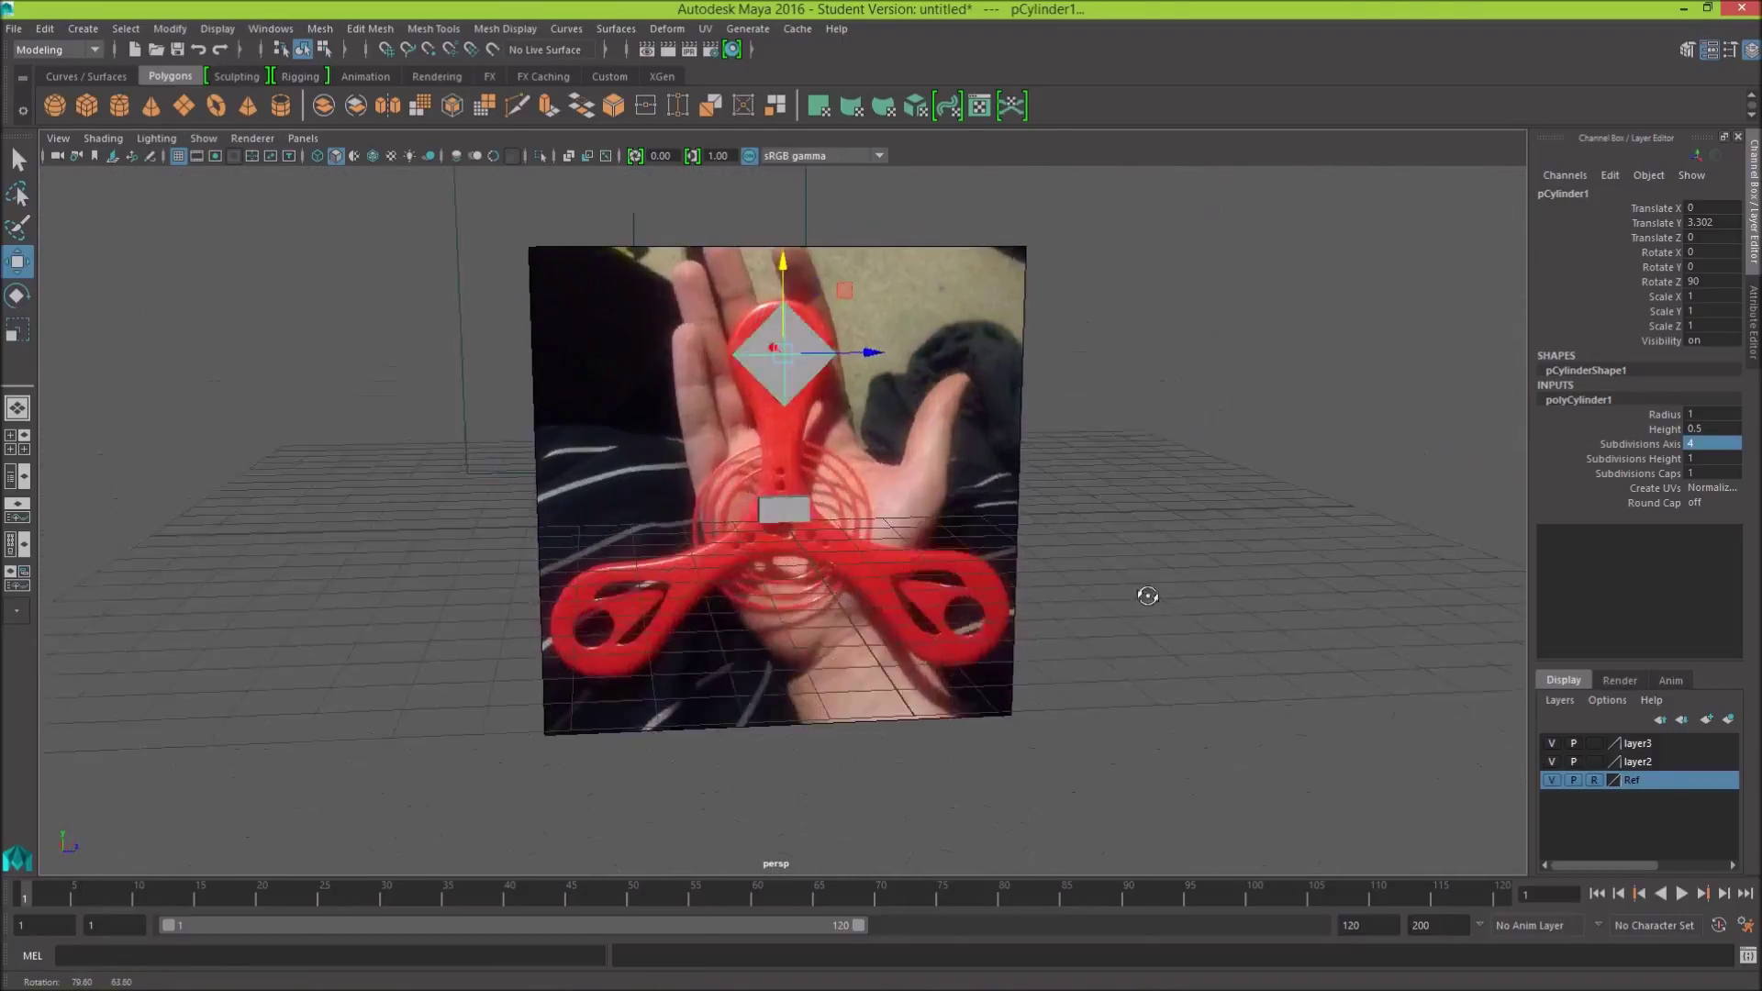
left_click_drag(1072, 612, 1090, 590, "alt")
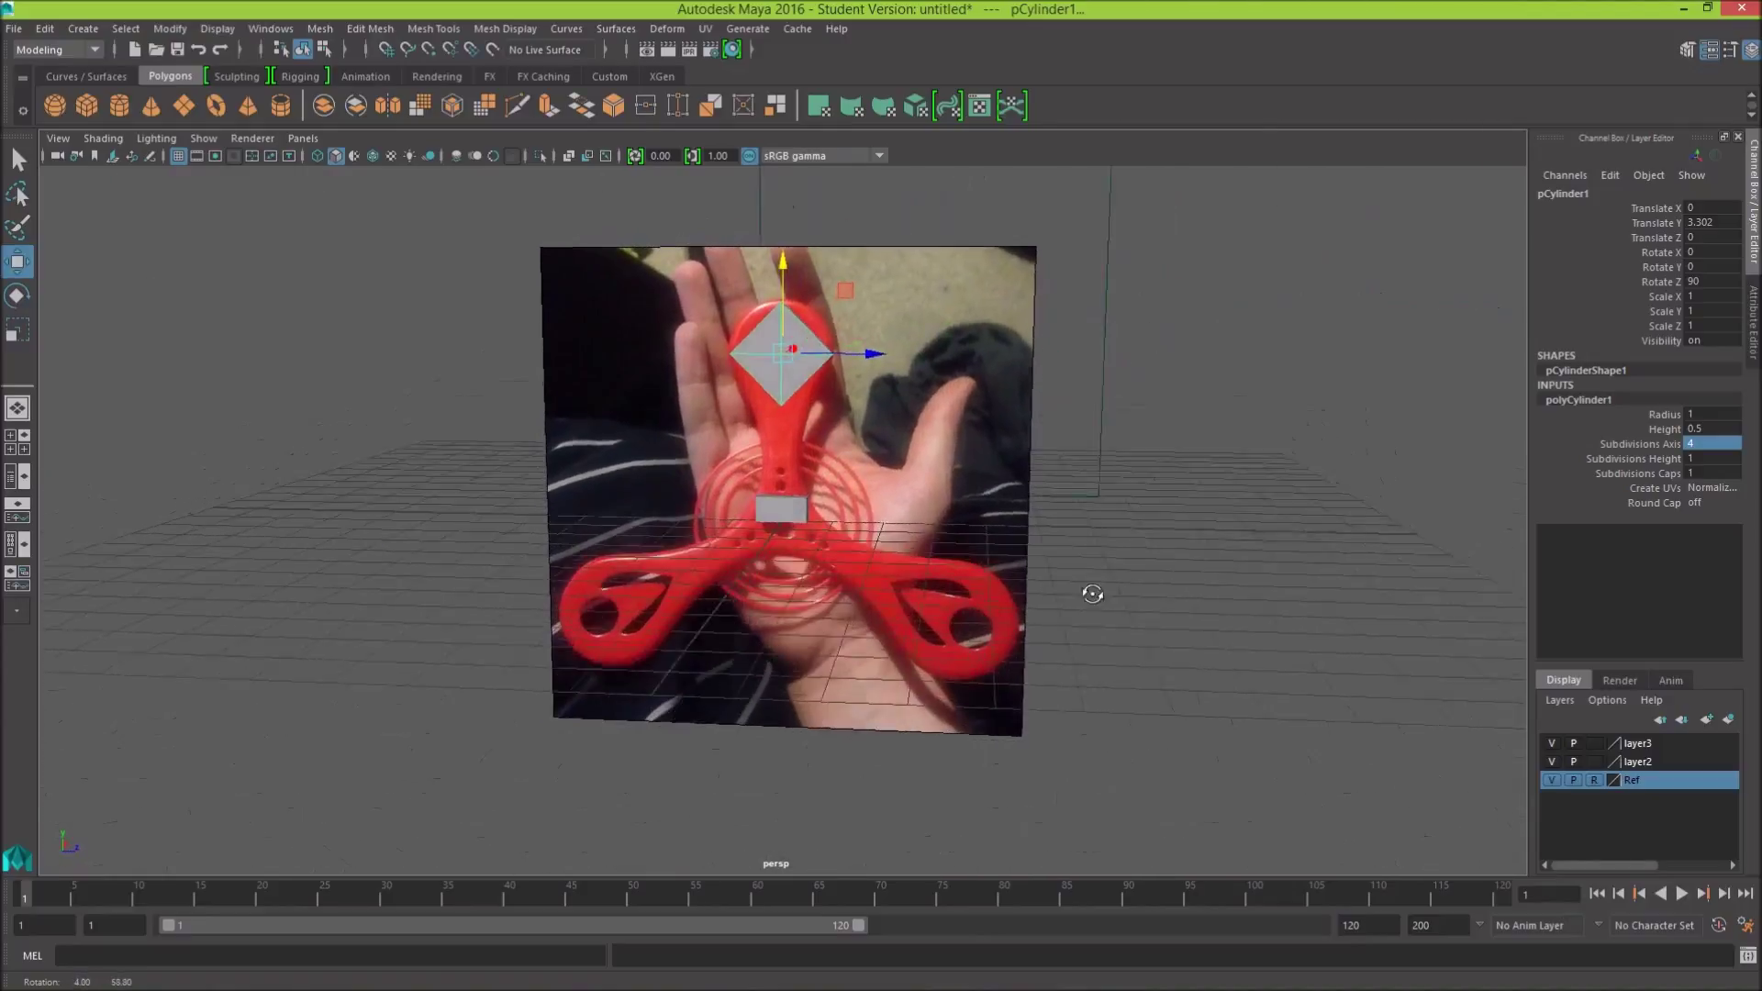
key("ctrl+z")
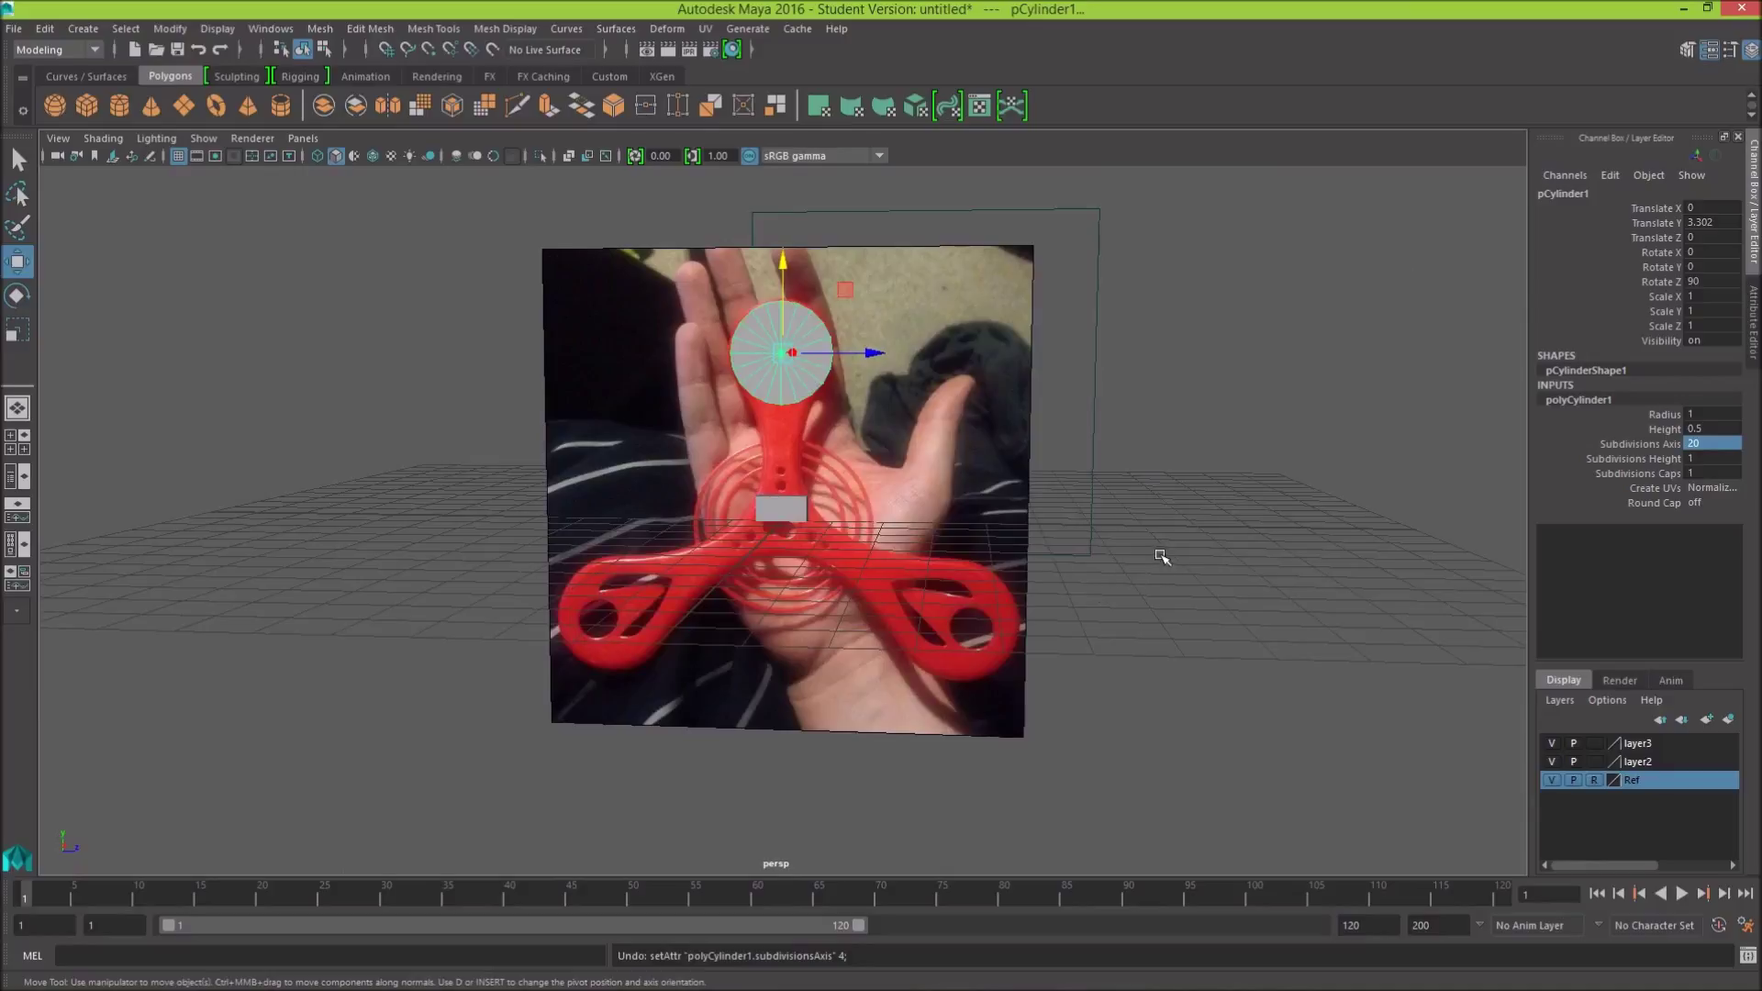
mouse_move(1160, 556)
left_mouse_down("alt")
mouse_move(1061, 480)
mouse_move(1062, 535)
mouse_move(1267, 505)
mouse_move(1247, 472)
mouse_move(896, 543)
mouse_move(1093, 538)
mouse_move(1093, 498)
mouse_move(1152, 539)
mouse_move(1056, 564)
mouse_move(803, 514)
mouse_move(890, 460)
mouse_move(1139, 529)
mouse_move(1231, 527)
mouse_move(1243, 499)
mouse_move(1204, 529)
mouse_move(1250, 511)
mouse_move(1269, 464)
mouse_move(1239, 500)
mouse_move(1251, 512)
mouse_move(1208, 531)
mouse_move(1301, 577)
mouse_move(1463, 556)
mouse_move(1255, 468)
mouse_move(1125, 496)
mouse_move(1065, 547)
mouse_move(1070, 515)
mouse_move(1047, 538)
mouse_move(1074, 436)
mouse_move(1089, 461)
mouse_move(1097, 386)
mouse_move(1099, 430)
left_mouse_up("alt")
scroll(1064, 522, "up", 3)
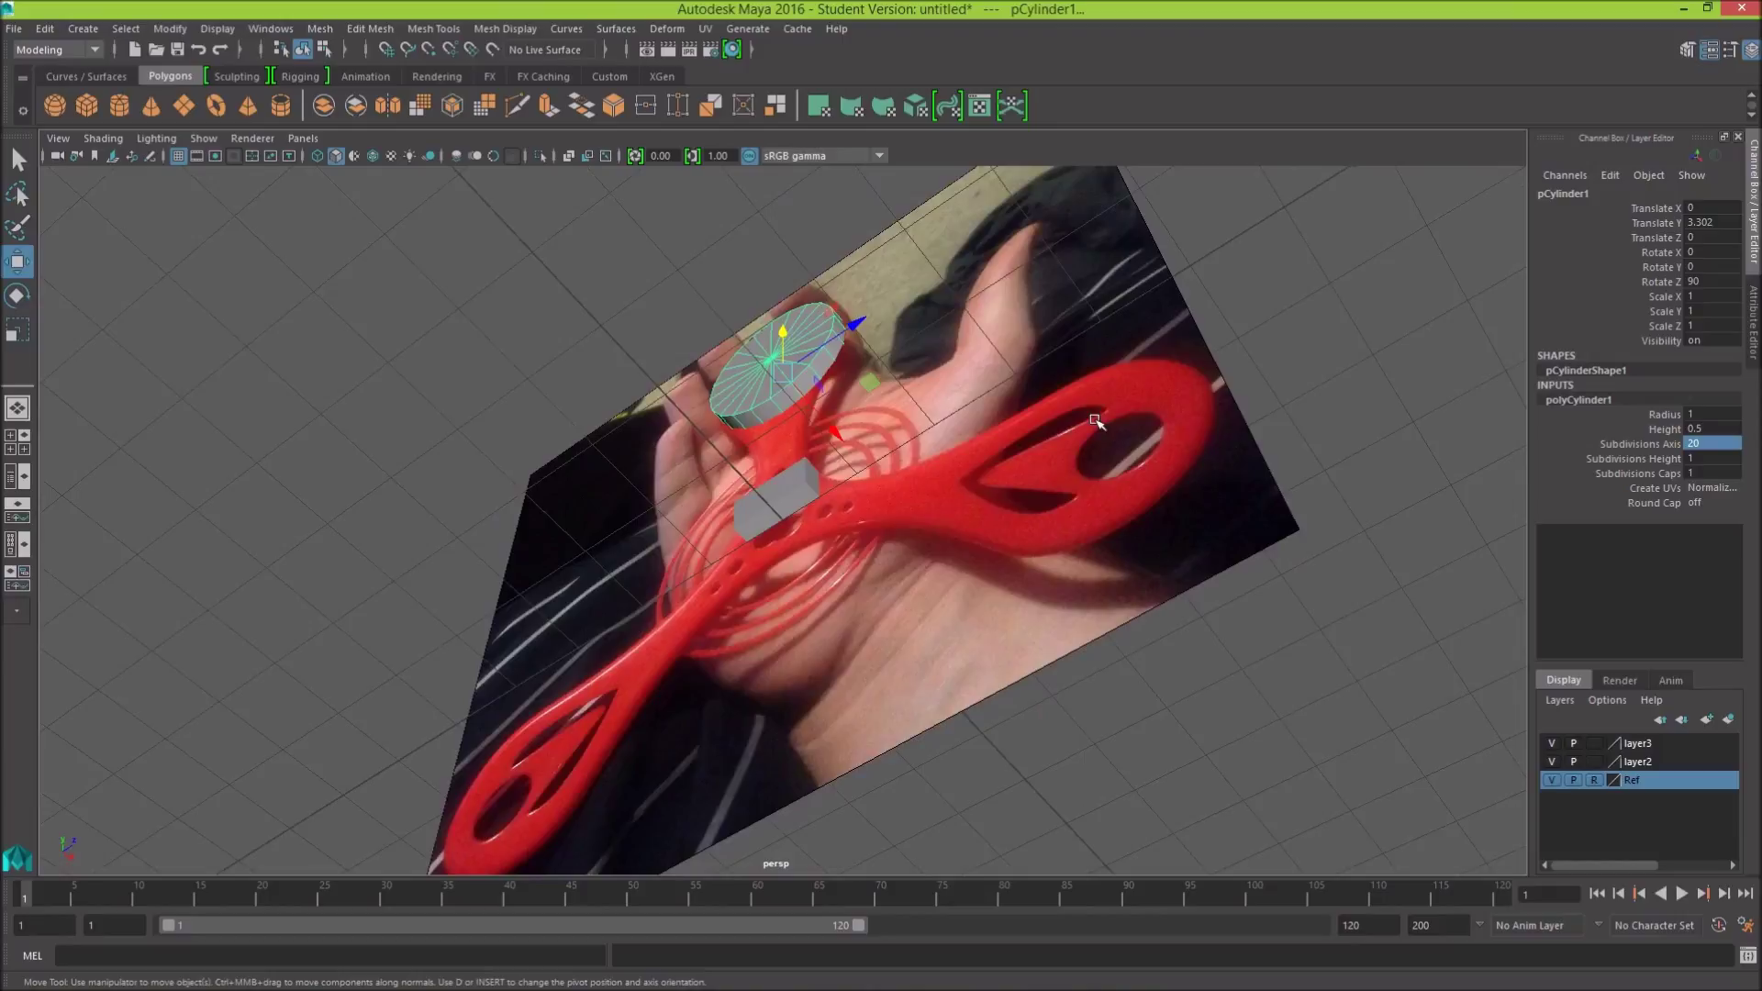
Step: Switch to object selection and select the small block below the hub
mouse_move(1096, 422)
left_mouse_down("alt")
mouse_move(1112, 405)
mouse_move(1125, 464)
mouse_move(1109, 359)
mouse_move(1148, 497)
mouse_move(1165, 399)
mouse_move(1136, 365)
mouse_move(1147, 454)
left_mouse_up("alt")
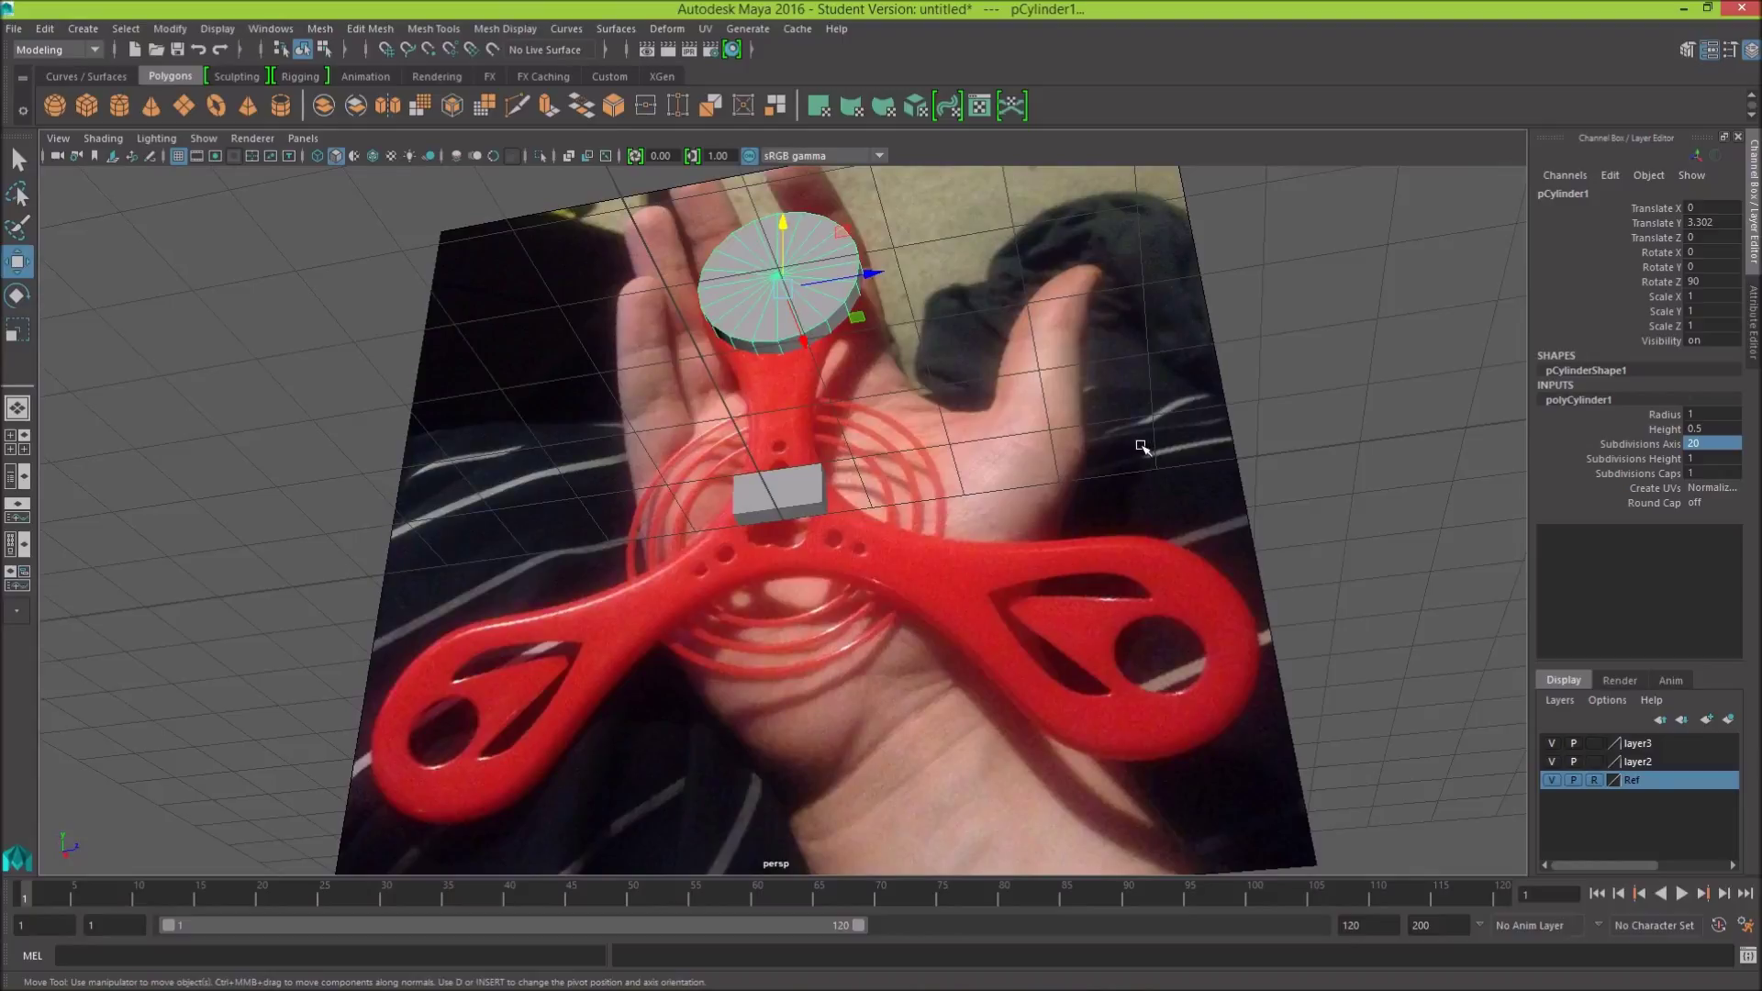
mouse_move(1142, 447)
left_mouse_down("alt")
mouse_move(1070, 460)
mouse_move(778, 430)
mouse_move(1082, 511)
mouse_move(1165, 463)
mouse_move(1174, 432)
mouse_move(1179, 475)
mouse_move(1182, 457)
left_mouse_up("alt")
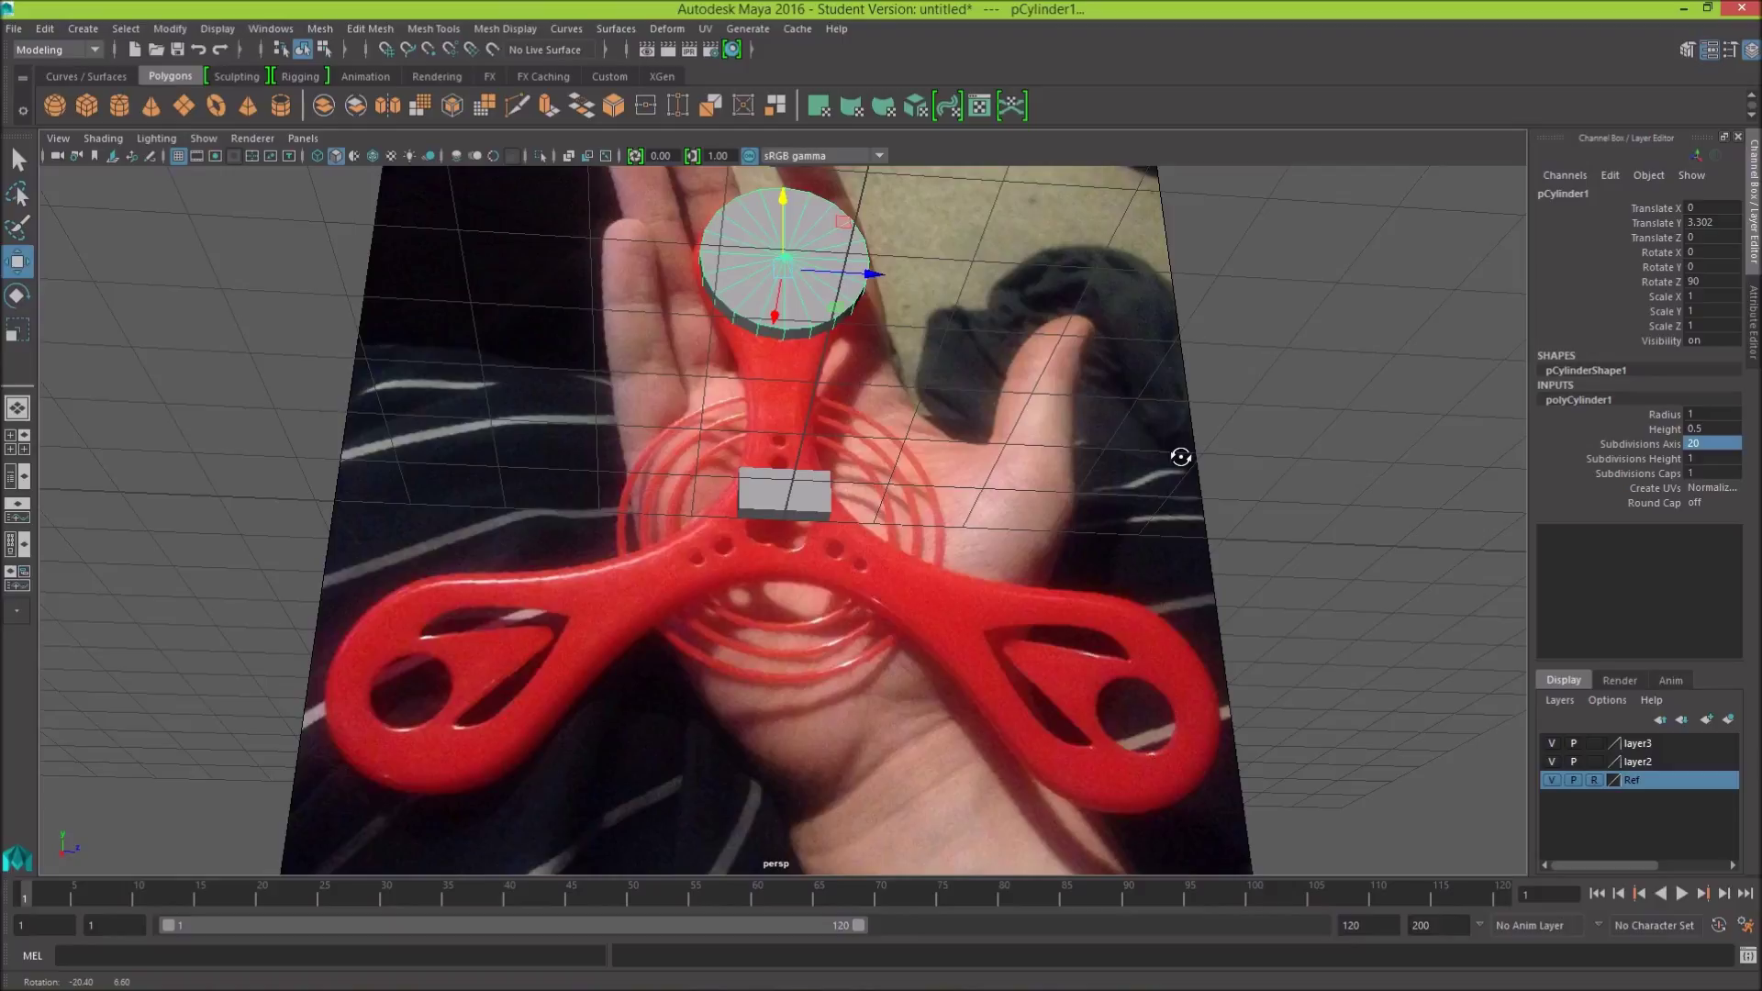
mouse_move(1181, 457)
left_mouse_down("alt")
mouse_move(1185, 426)
mouse_move(1152, 443)
left_mouse_up("alt")
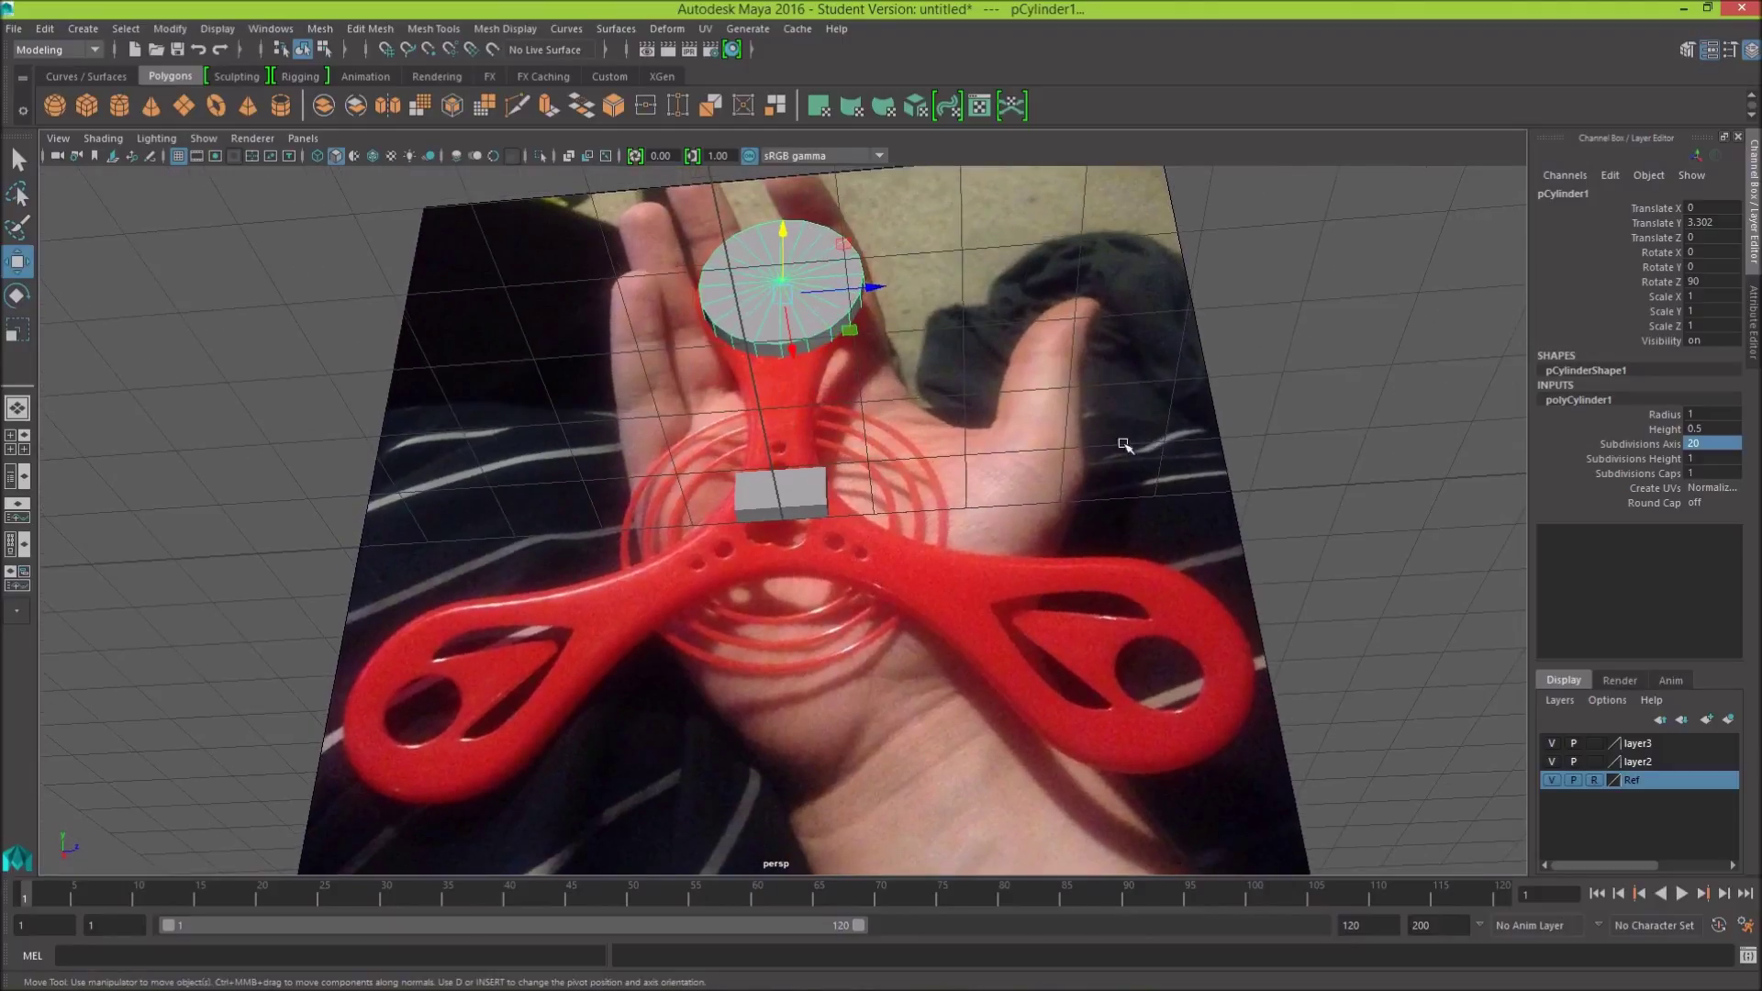
key("q")
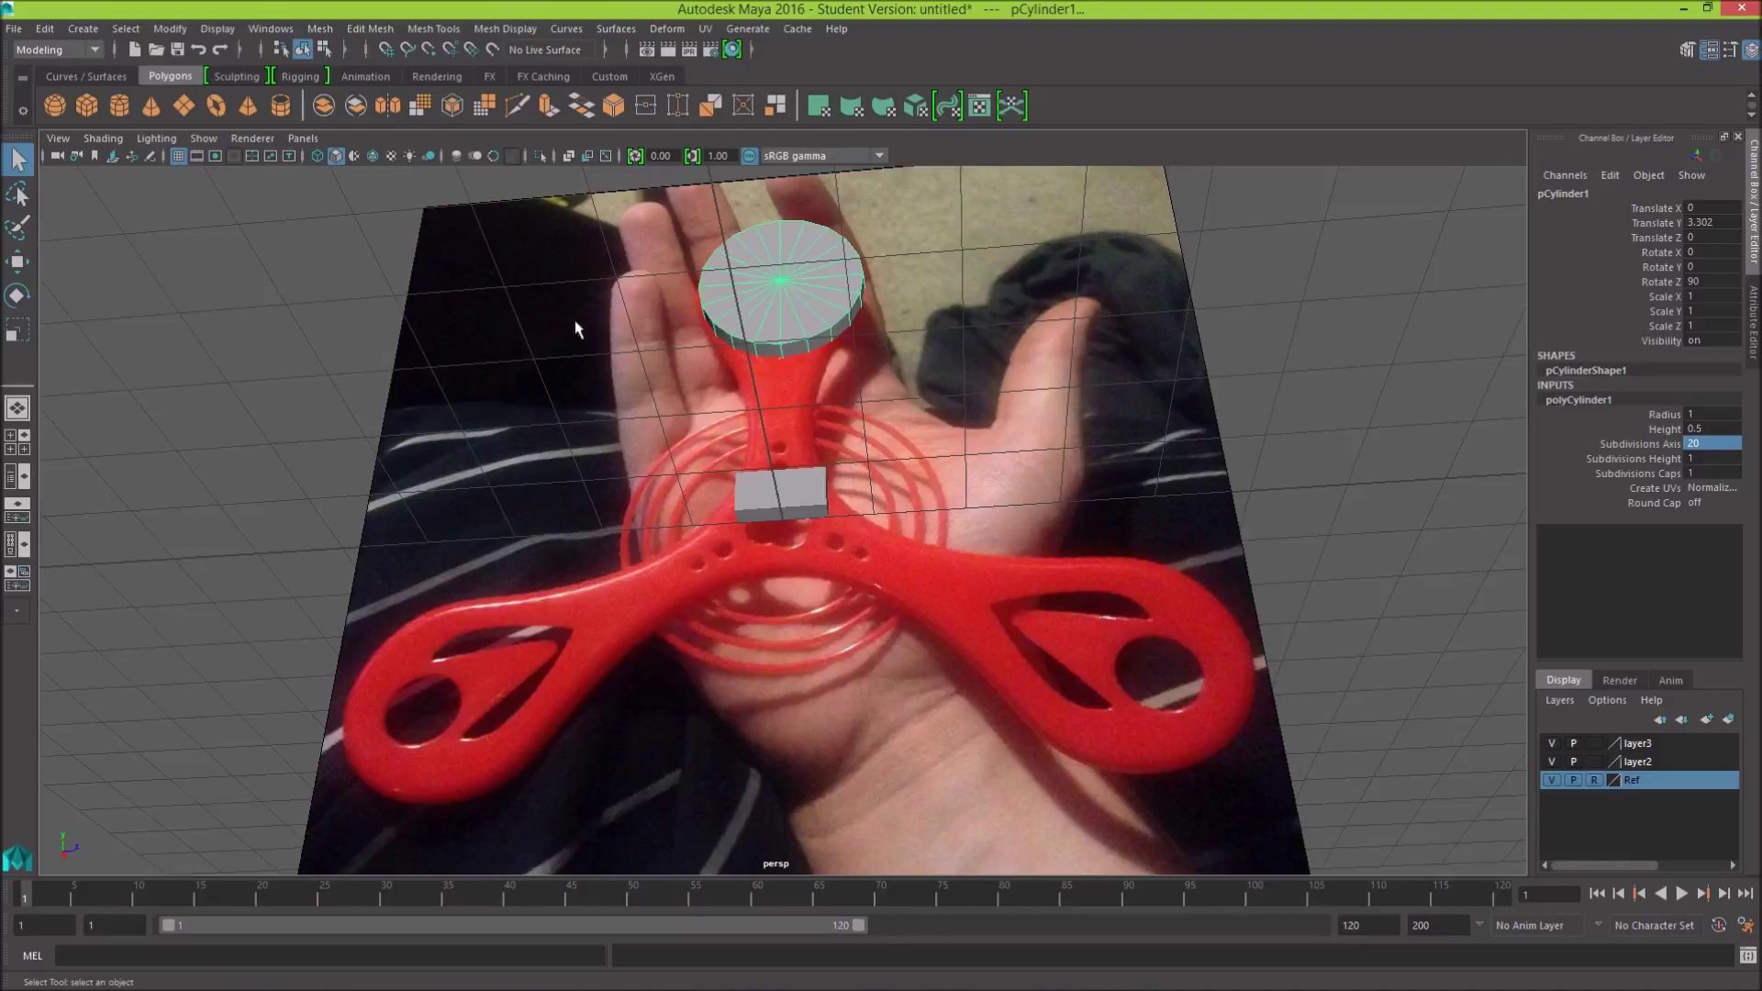
mouse_move(983, 330)
left_mouse_down("alt")
mouse_move(914, 345)
mouse_move(906, 312)
left_mouse_up("alt")
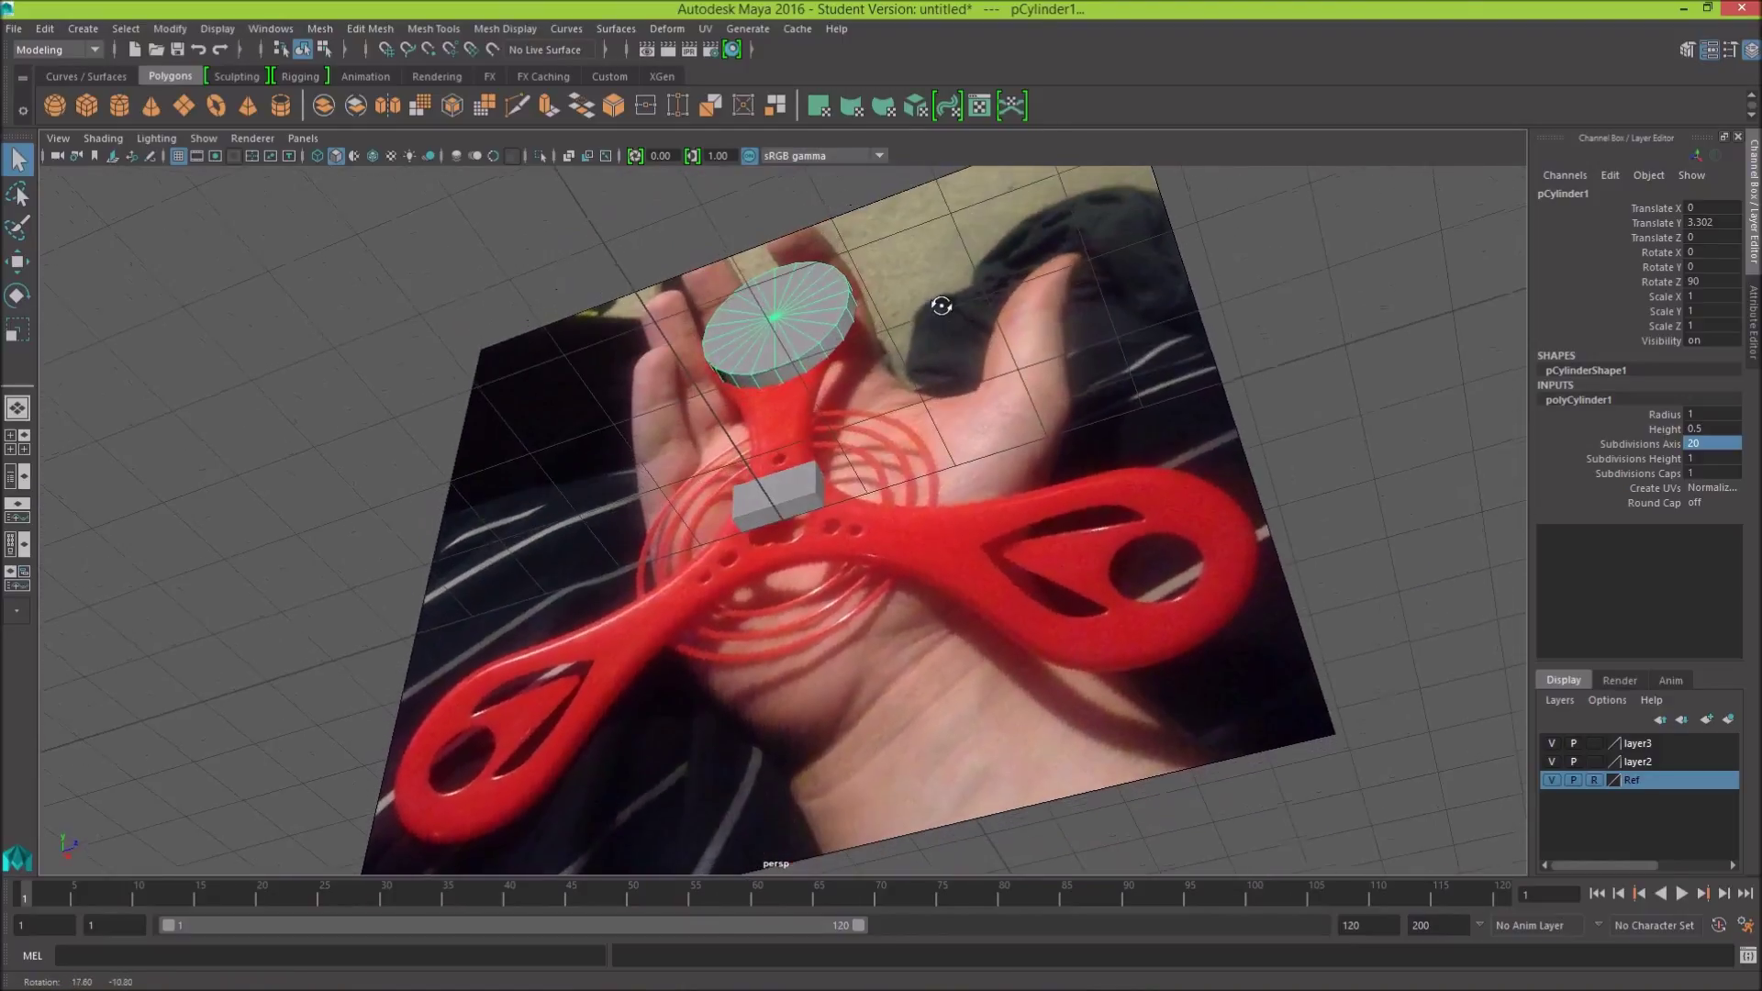
left_click_drag(795, 374, 720, 344, "alt")
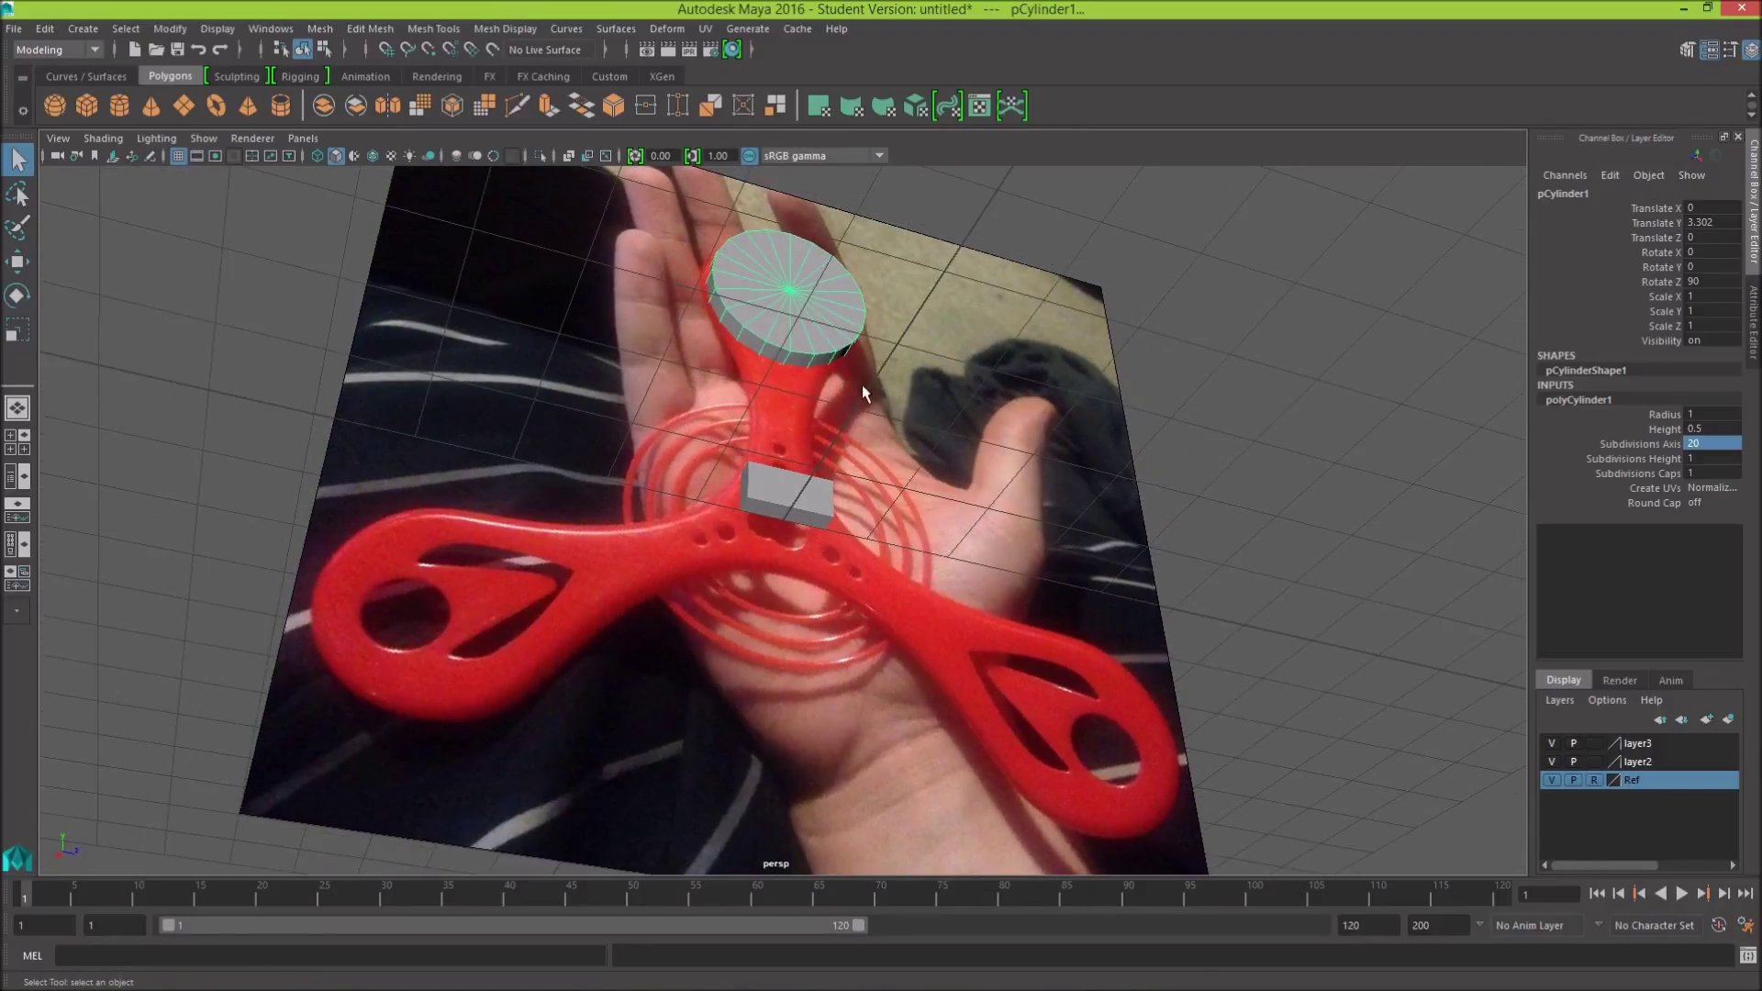
left_click_drag(738, 380, 789, 499, "alt")
left_click(788, 500)
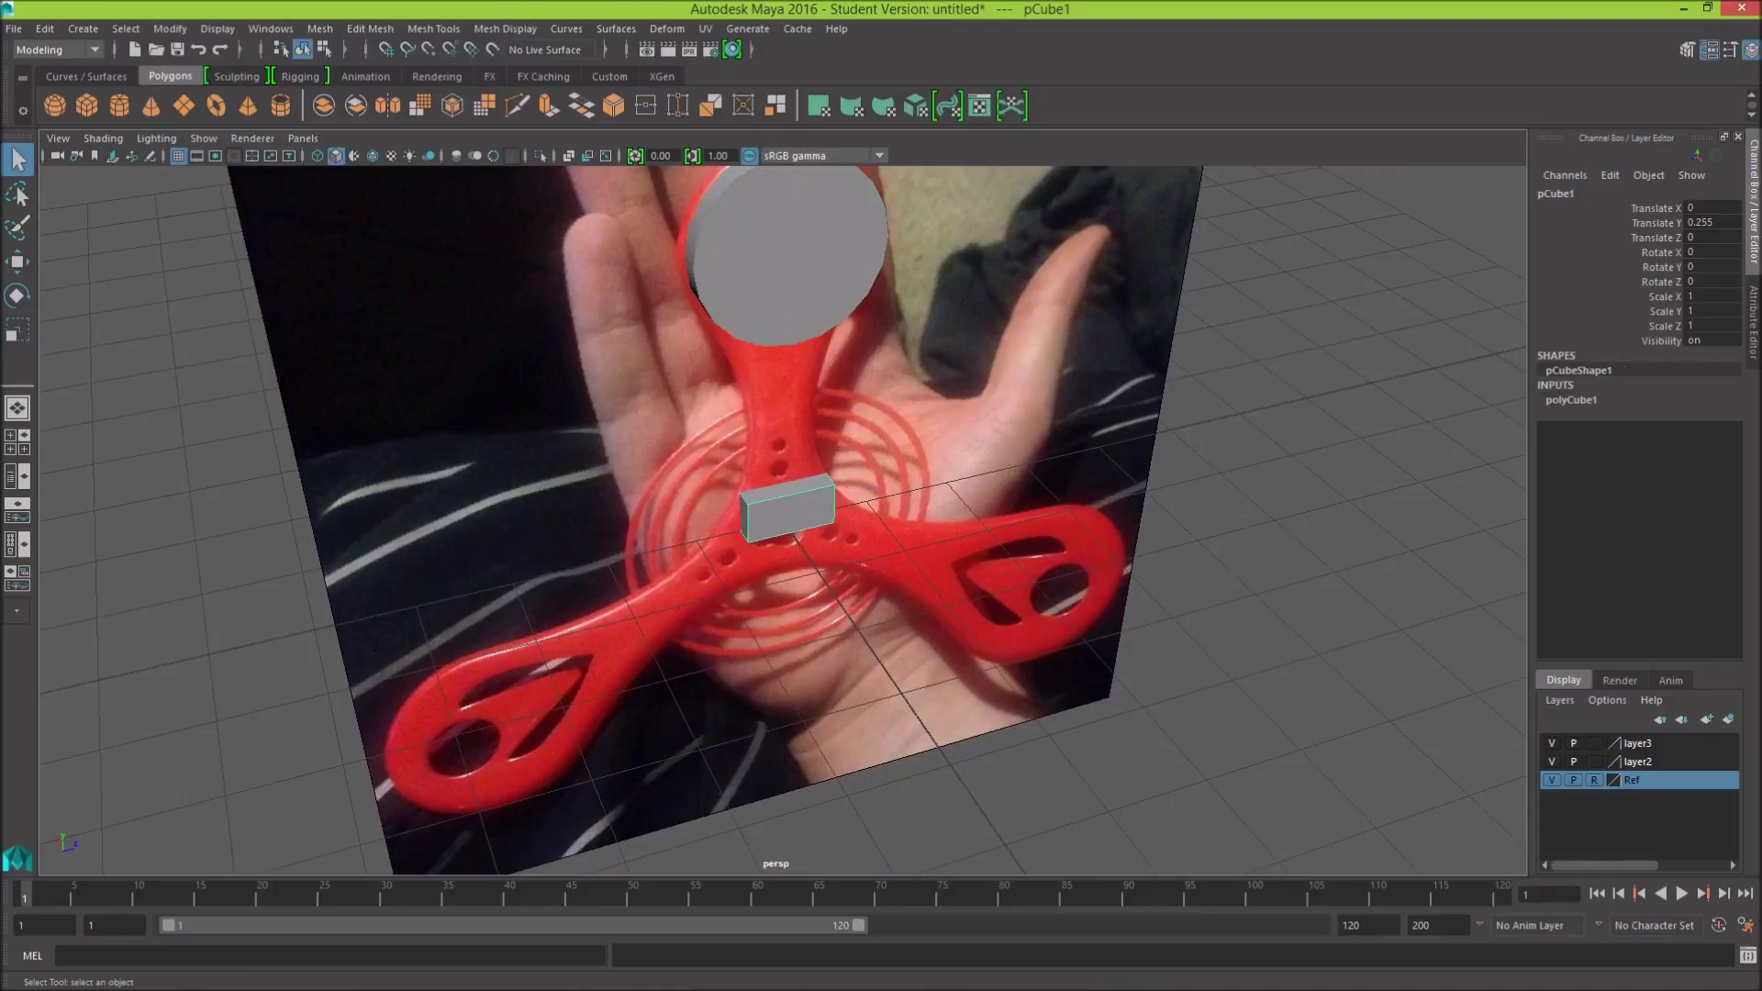
Step: Set the block's width, height and depth subdivisions to 8
left_click(1577, 400)
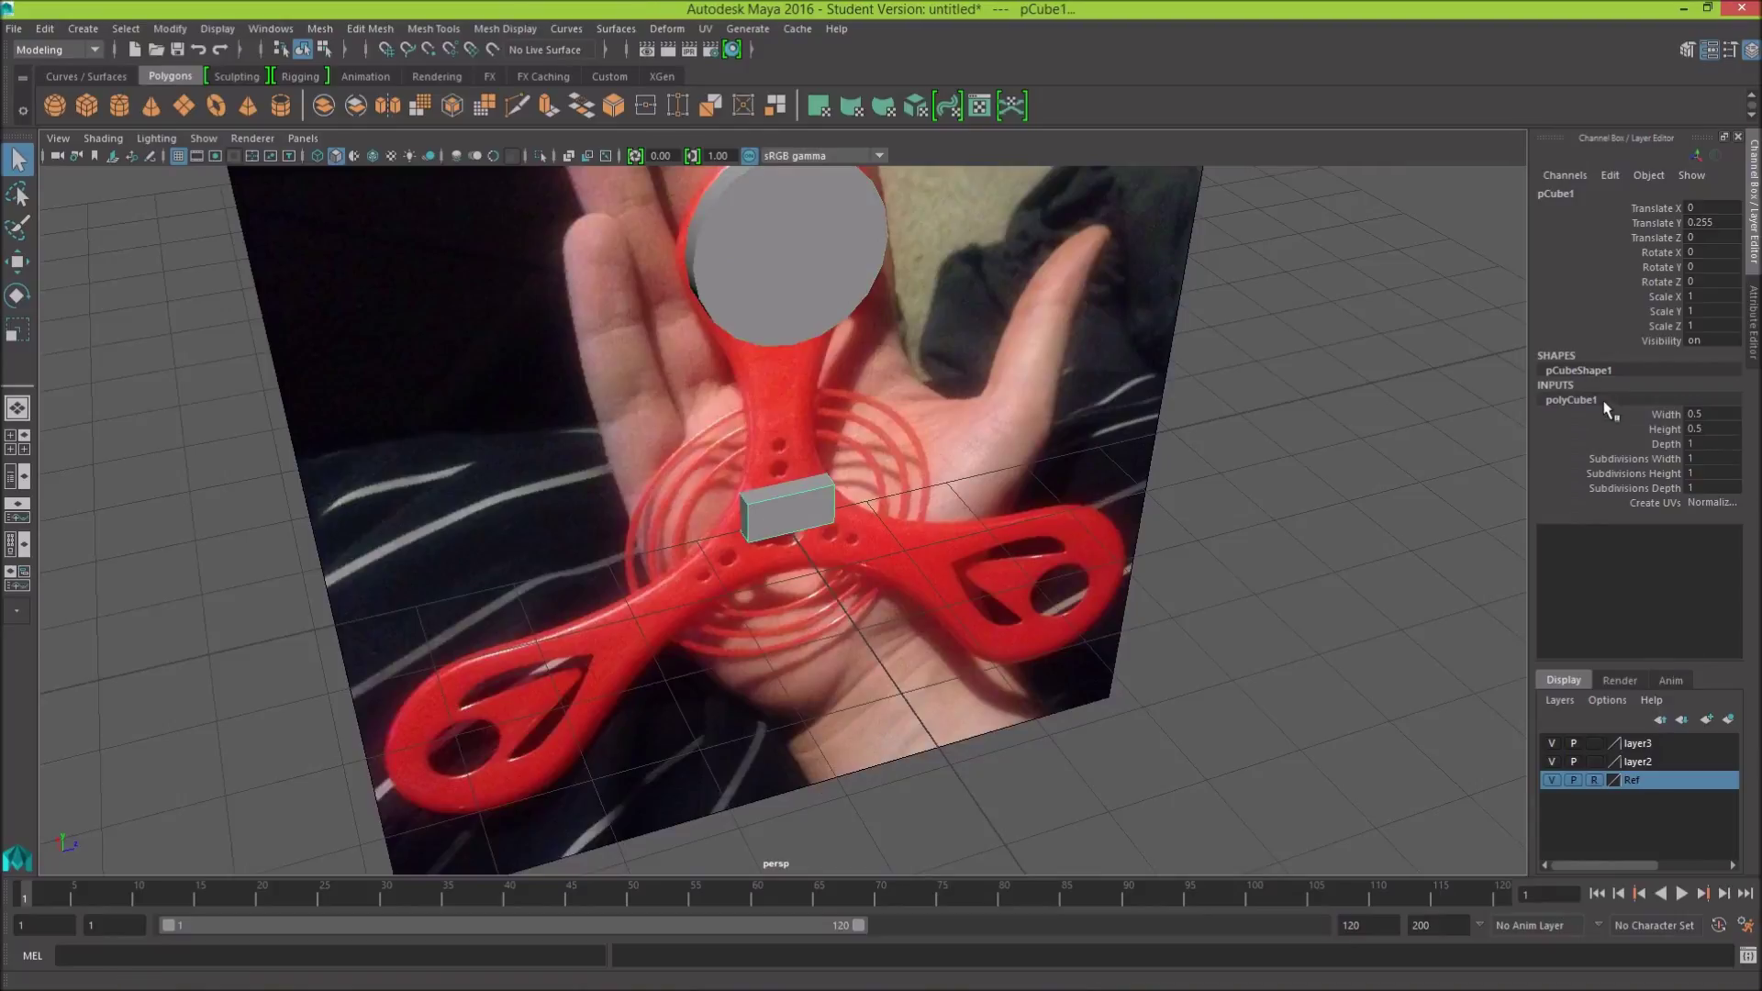
left_click(1701, 464)
type("8")
key("Return")
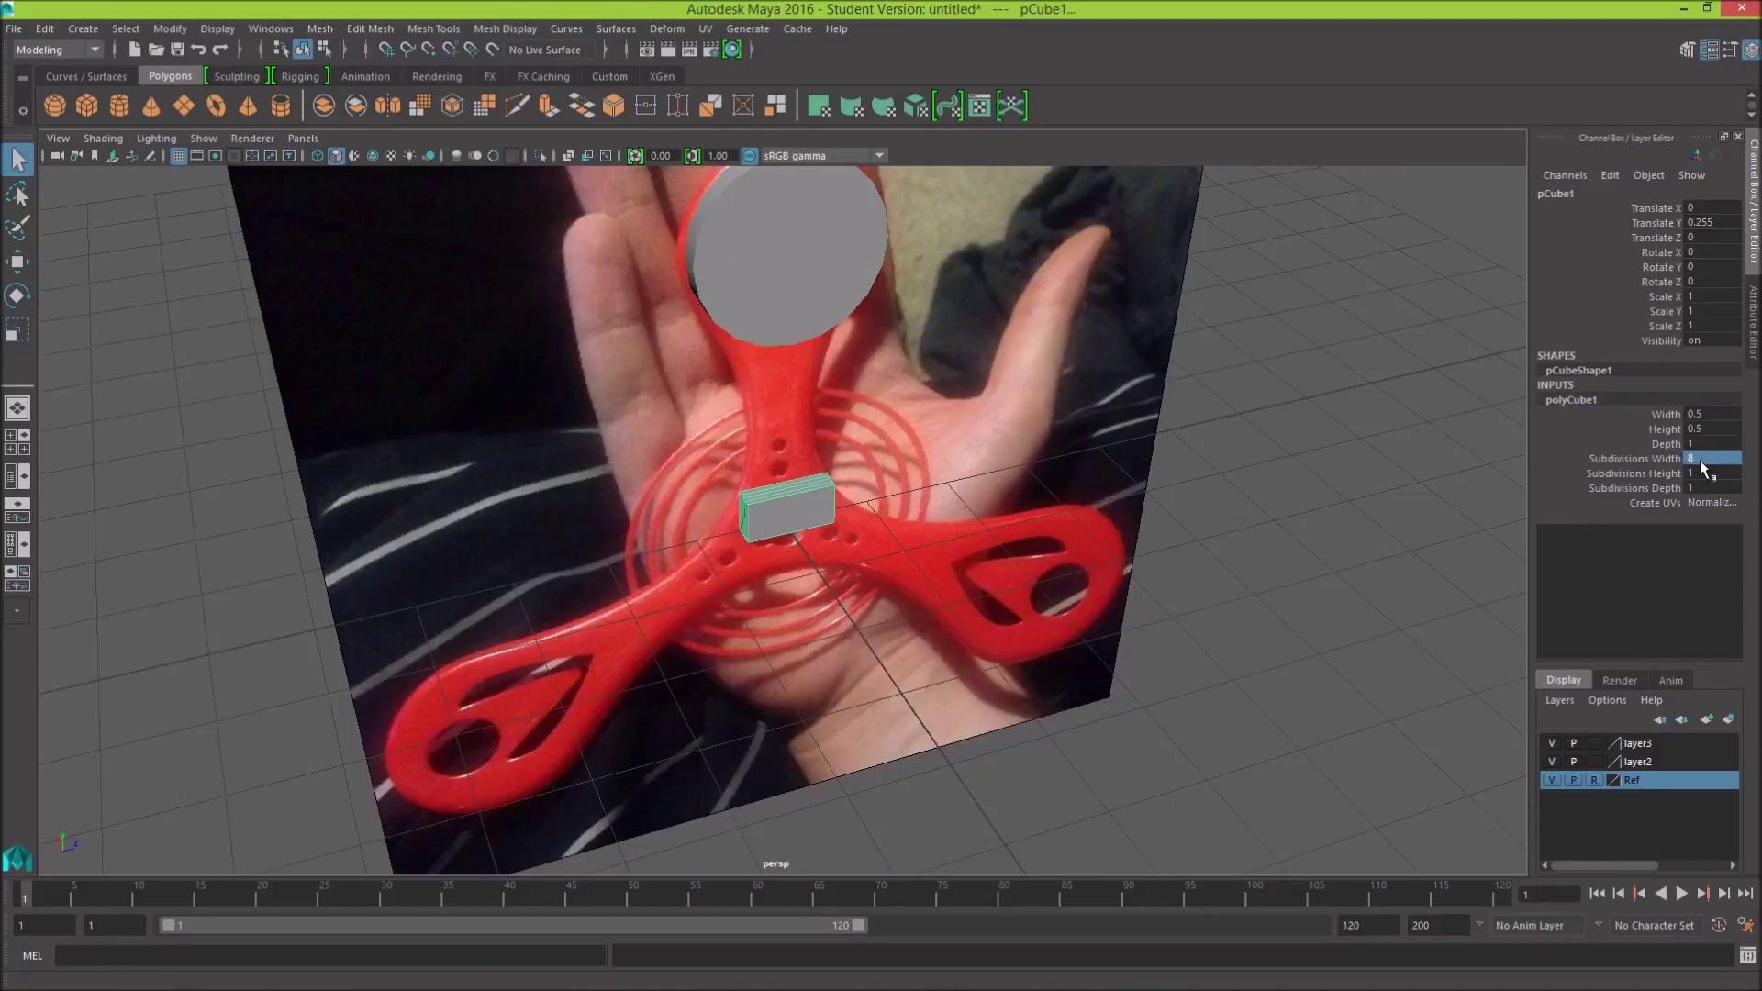
left_click(1705, 474)
type("8")
key("Return")
left_click(1710, 488)
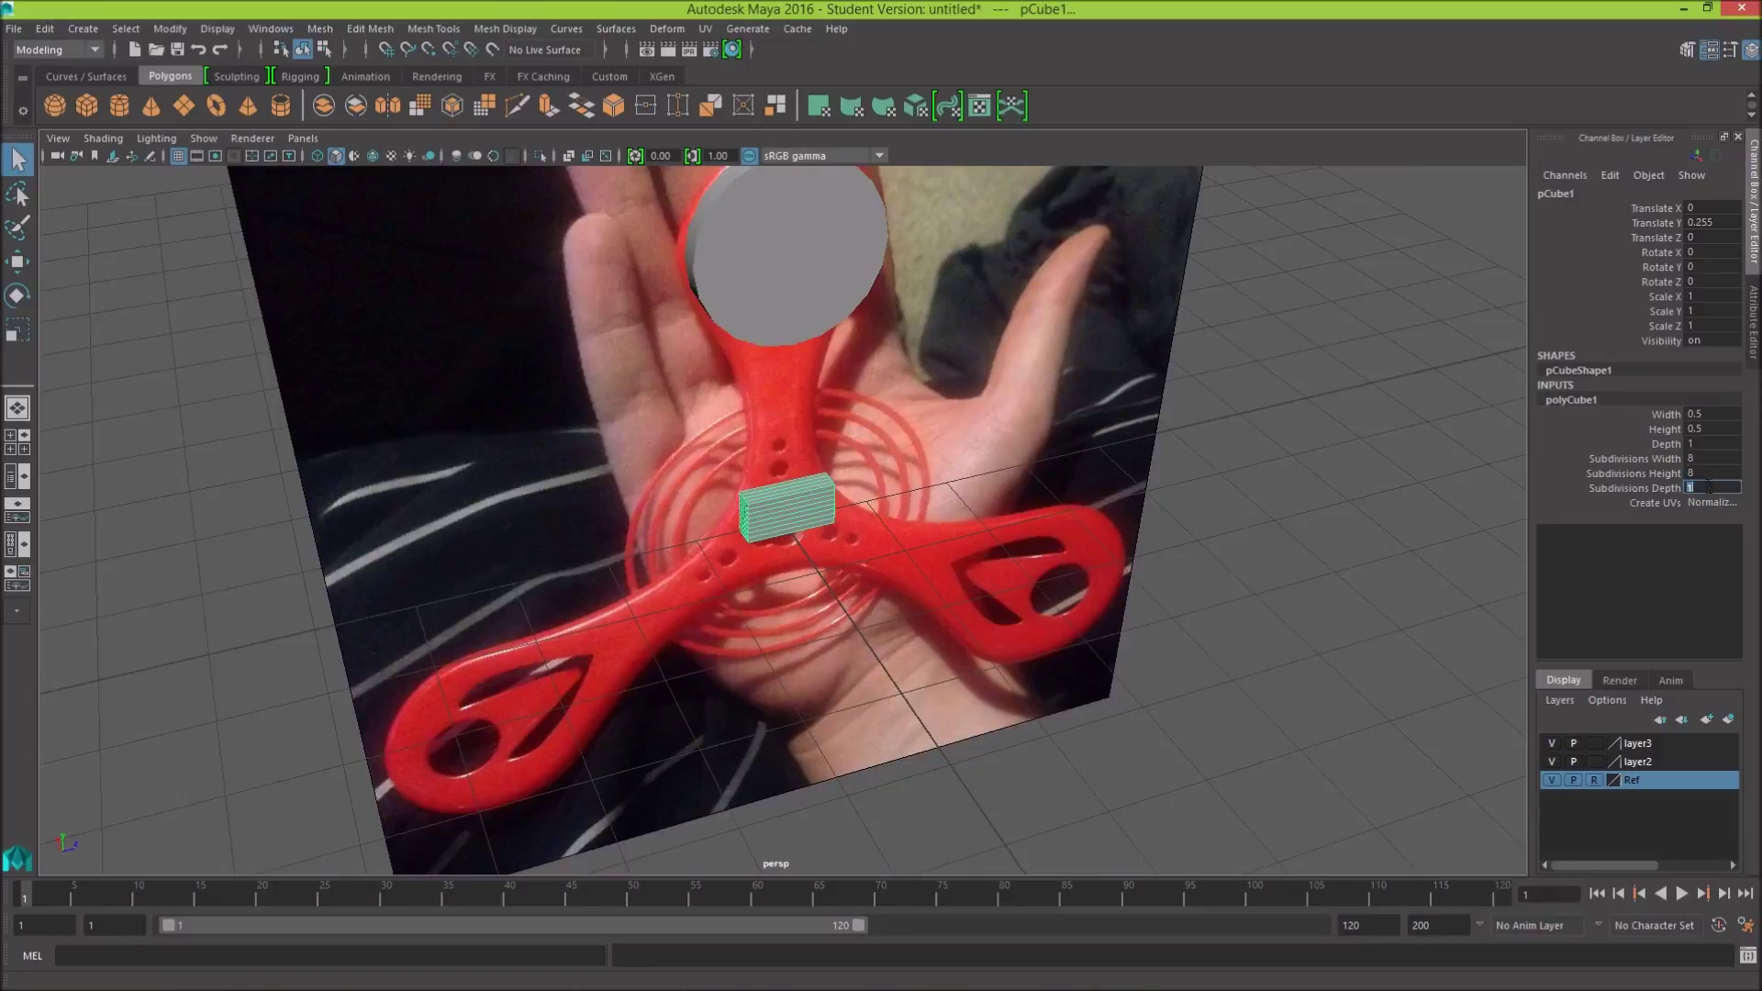
type("8")
key("Return")
Step: Reduce the block's width subdivisions to 1 and height to 2, keeping depth at 8
mouse_move(1336, 518)
left_mouse_down("alt")
mouse_move(1243, 464)
mouse_move(1153, 366)
mouse_move(1075, 527)
mouse_move(1003, 538)
mouse_move(1089, 504)
mouse_move(1208, 499)
left_mouse_up("alt")
double_click(1702, 476)
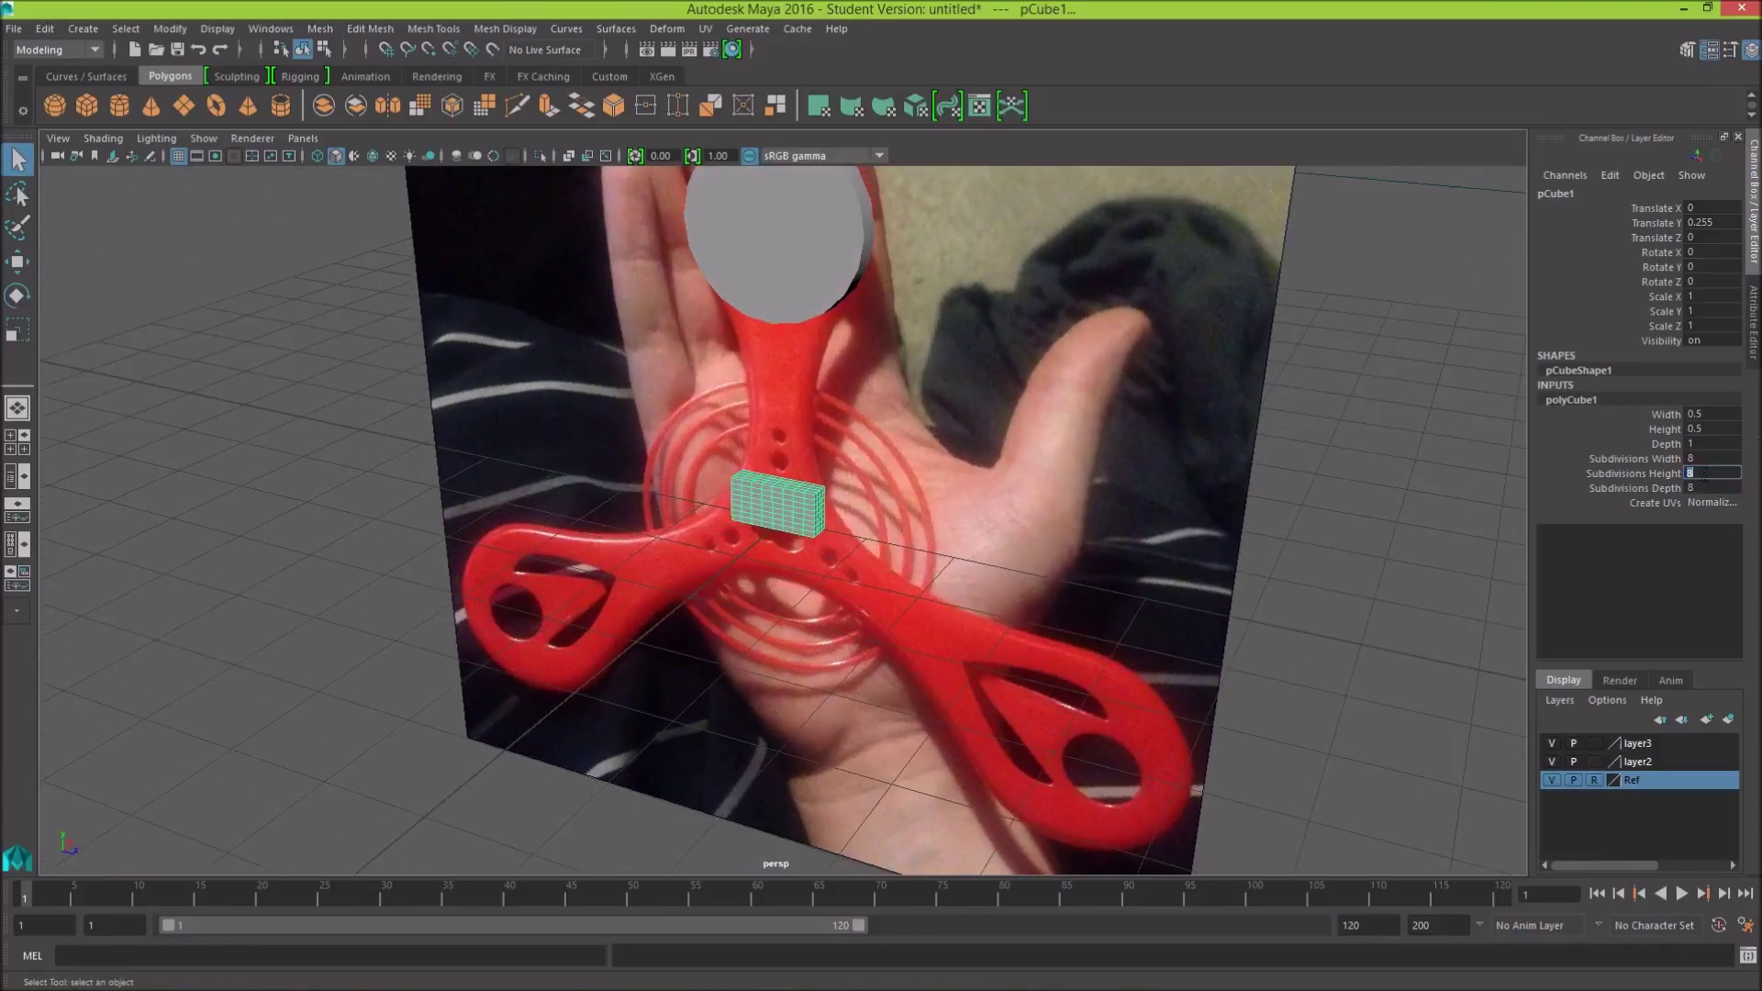
double_click(1715, 487)
key("Return")
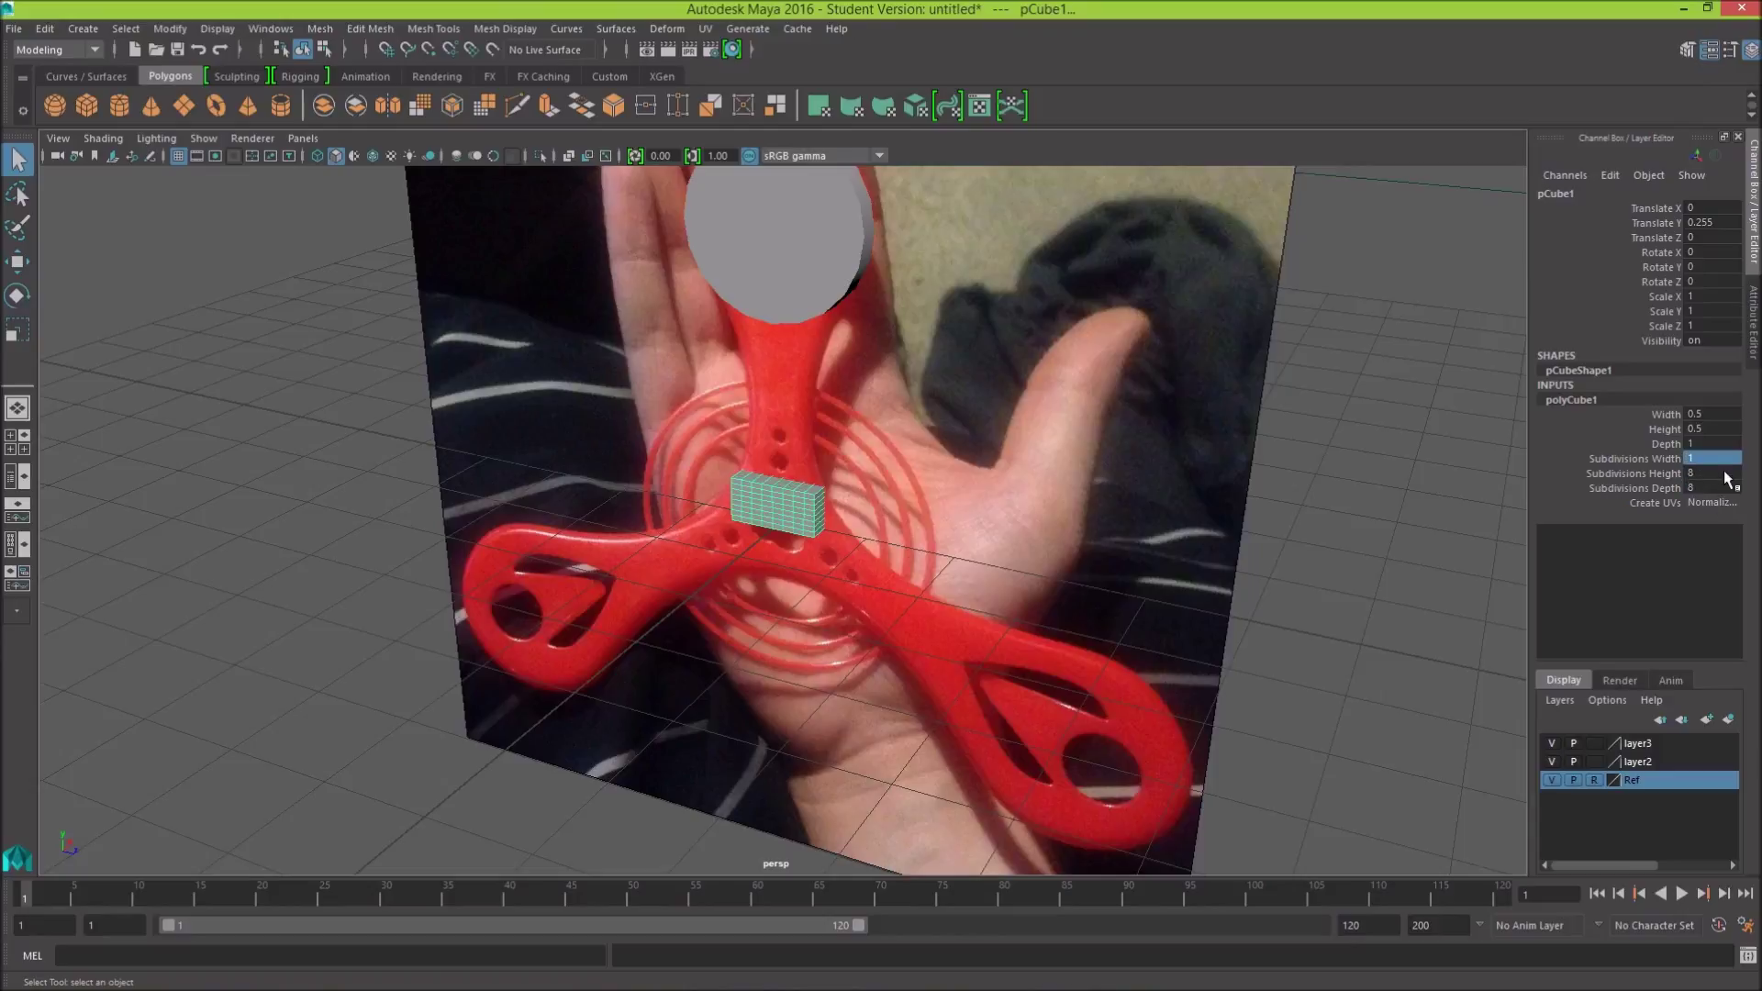
type("1")
key("Return")
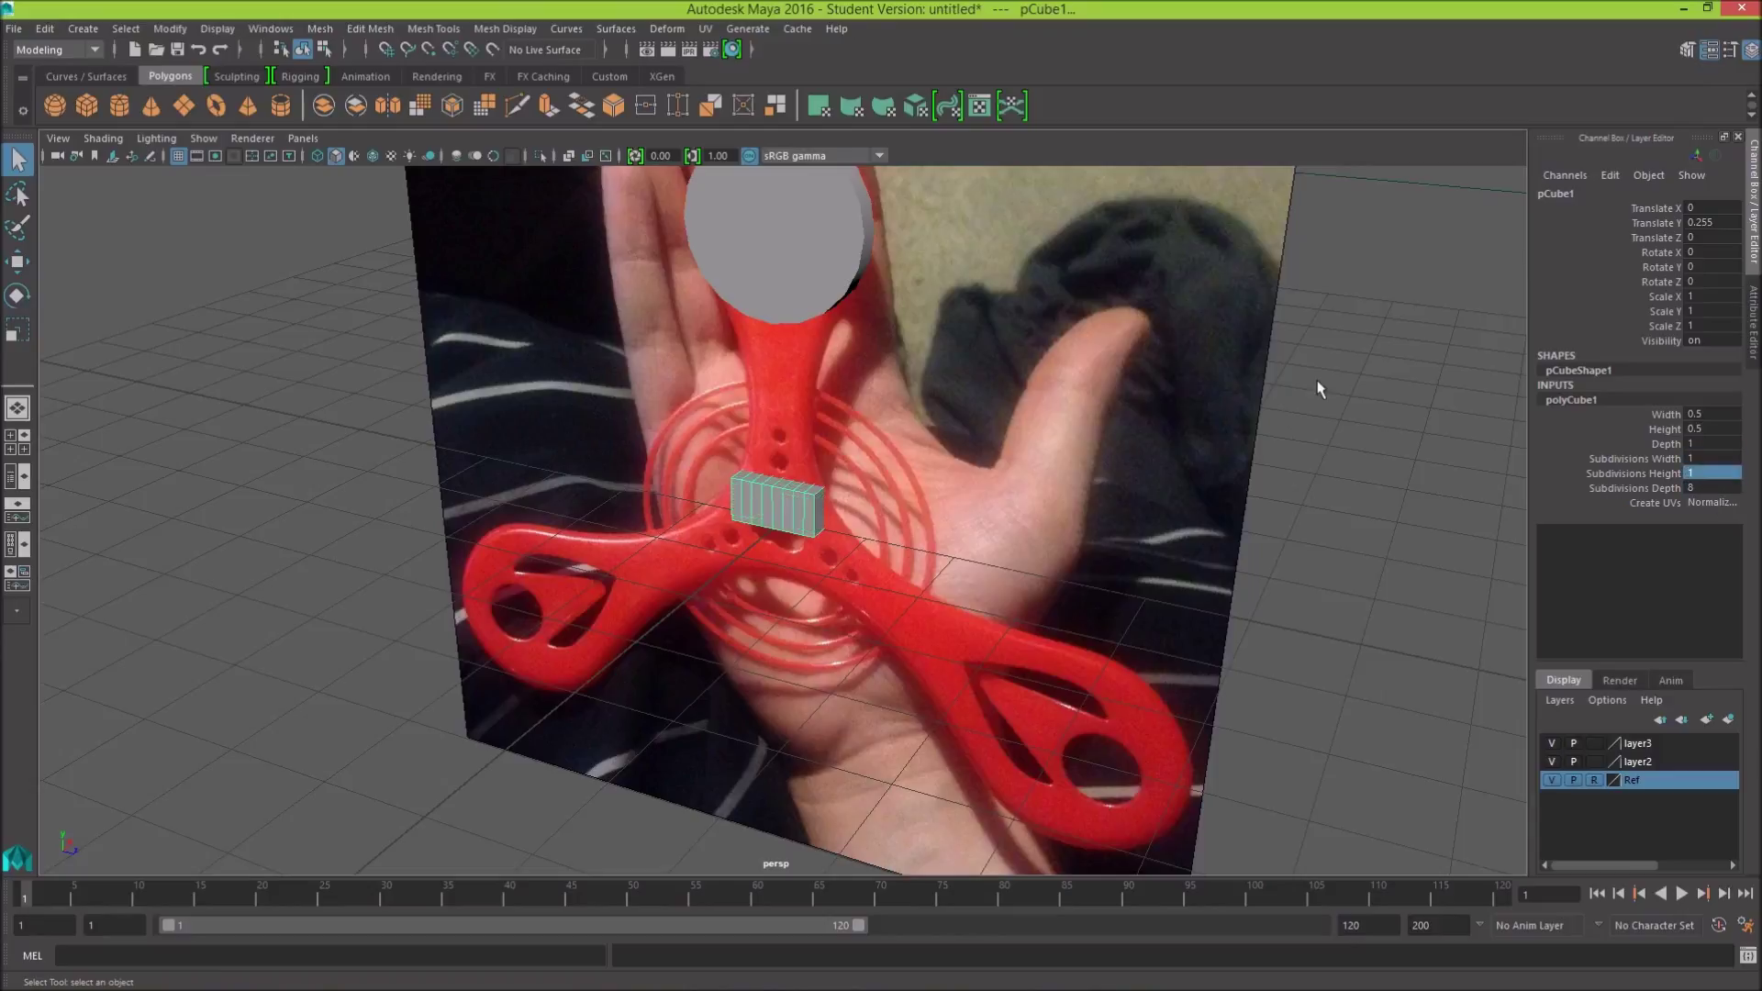
left_click_drag(1328, 434, 1381, 394, "alt")
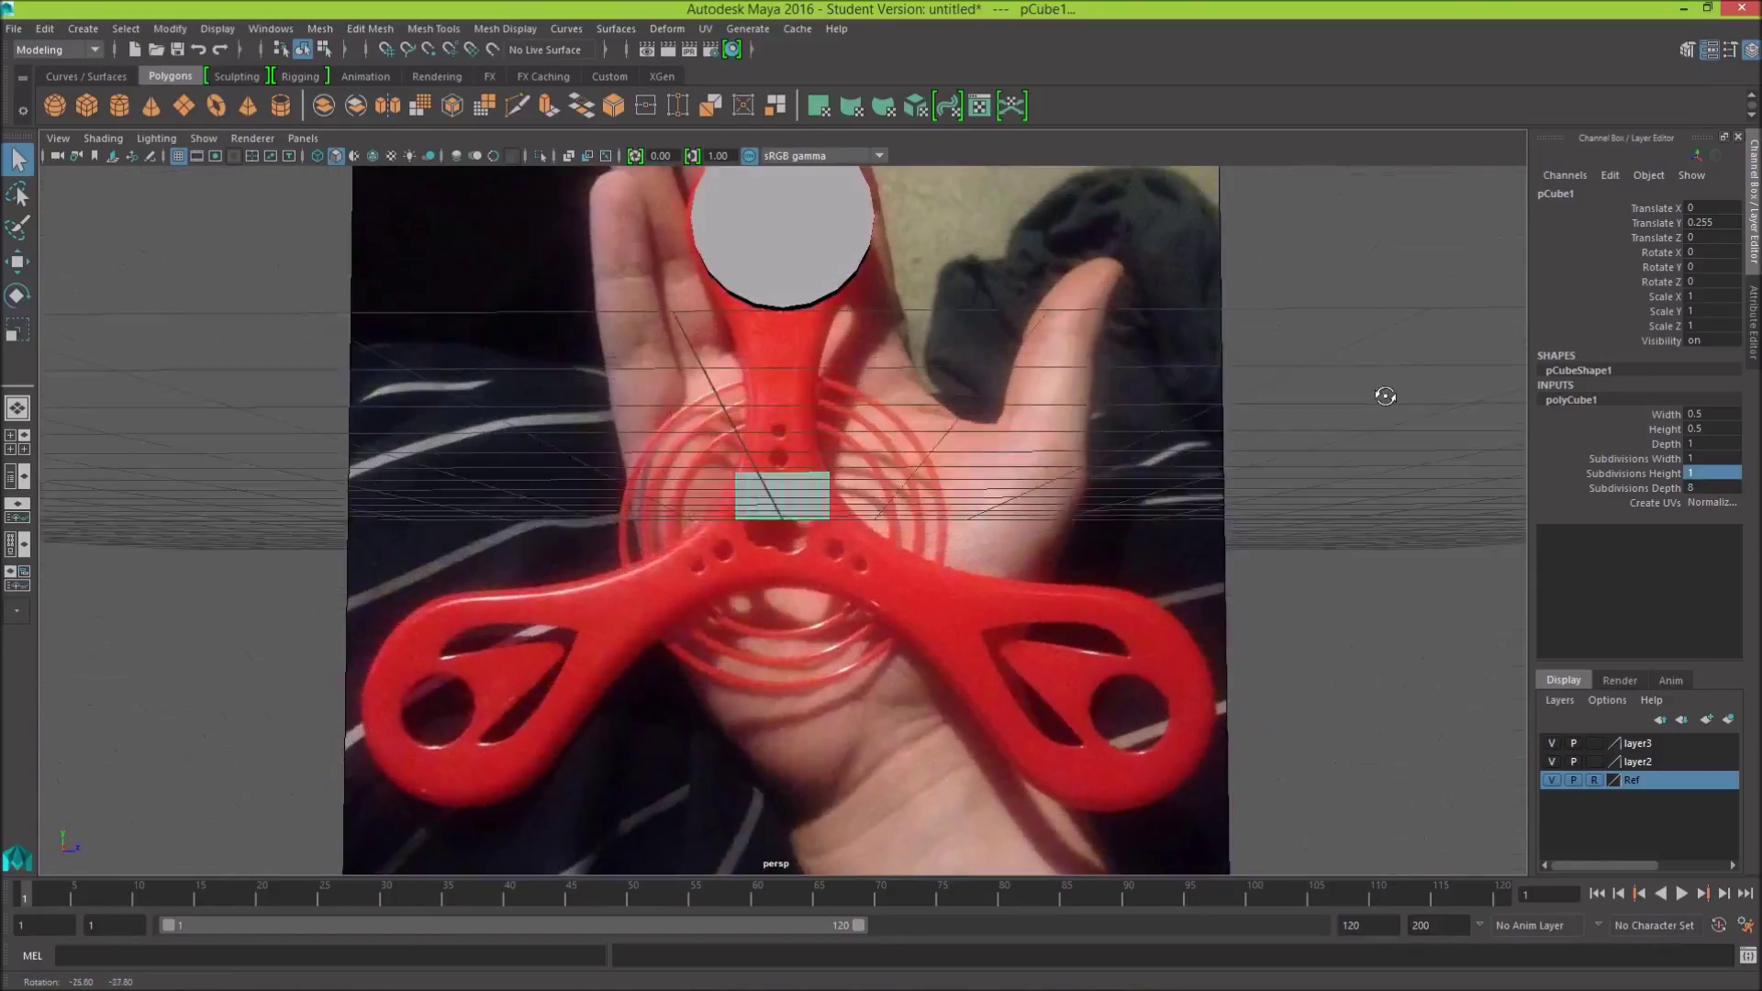
left_click(1742, 472)
type("2")
key("Return")
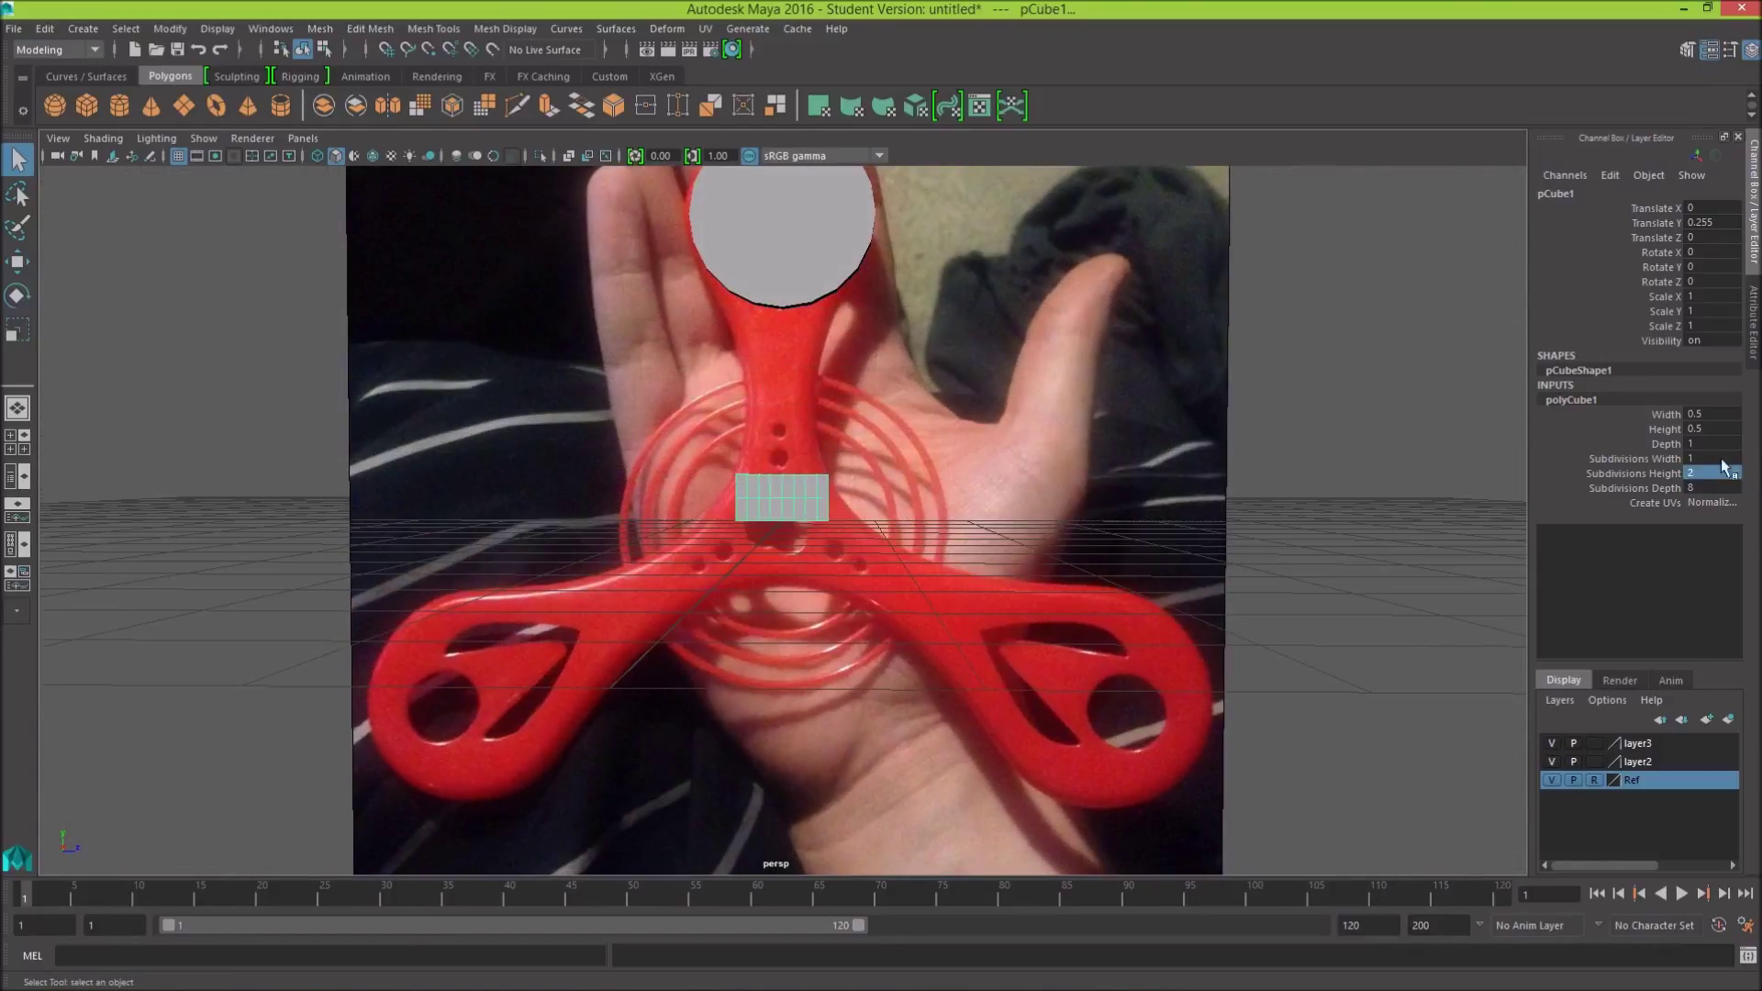
left_click_drag(1454, 493, 1466, 567, "alt")
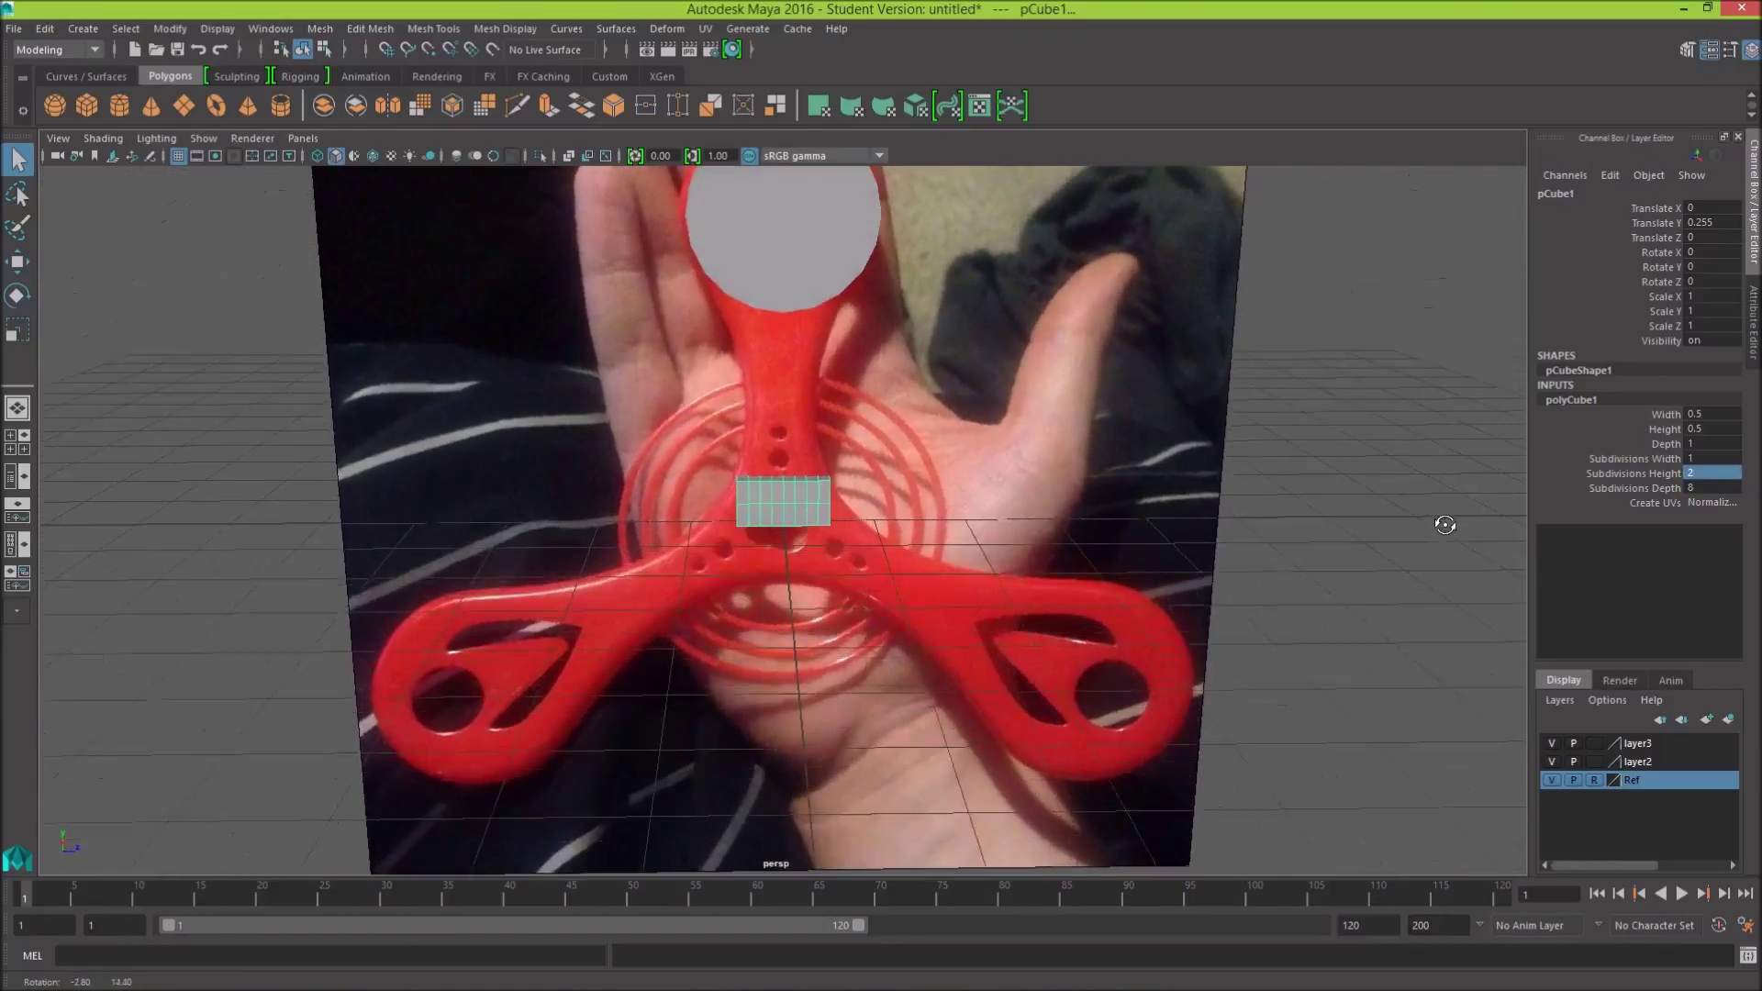
left_click_drag(1466, 568, 1428, 444, "alt")
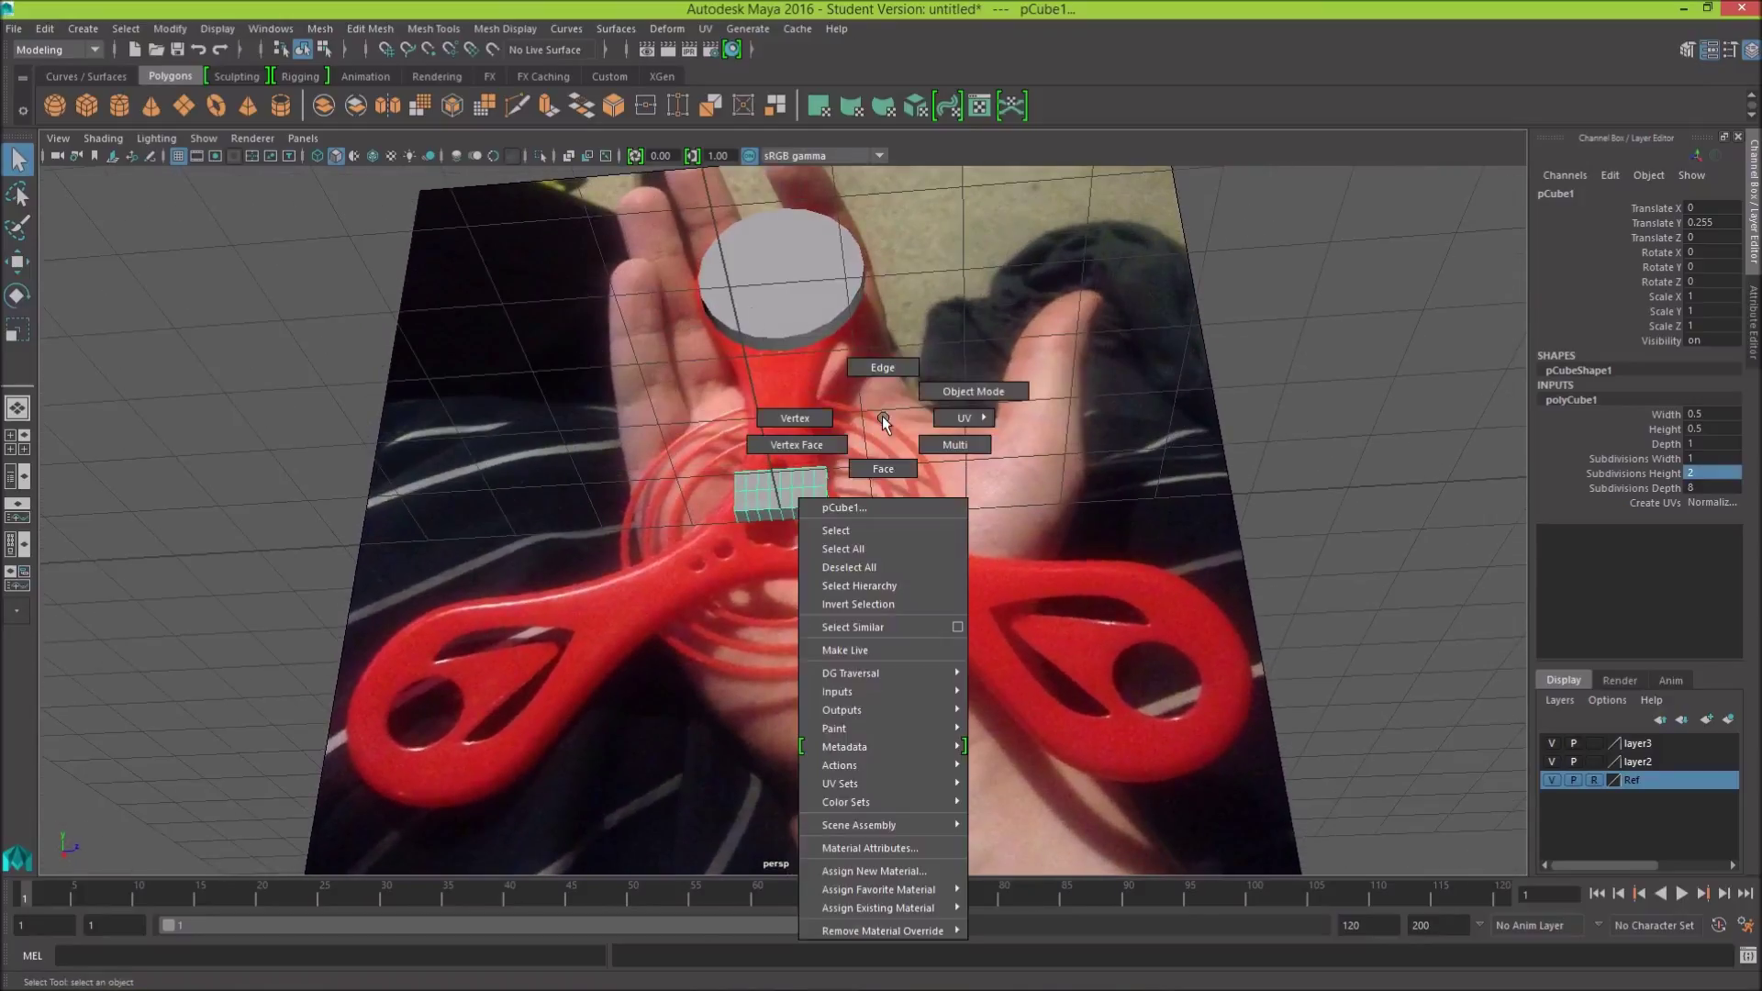
Step: Combine the hub cylinder and the block into one mesh
right_click_drag(925, 411, 823, 449)
left_click(794, 287)
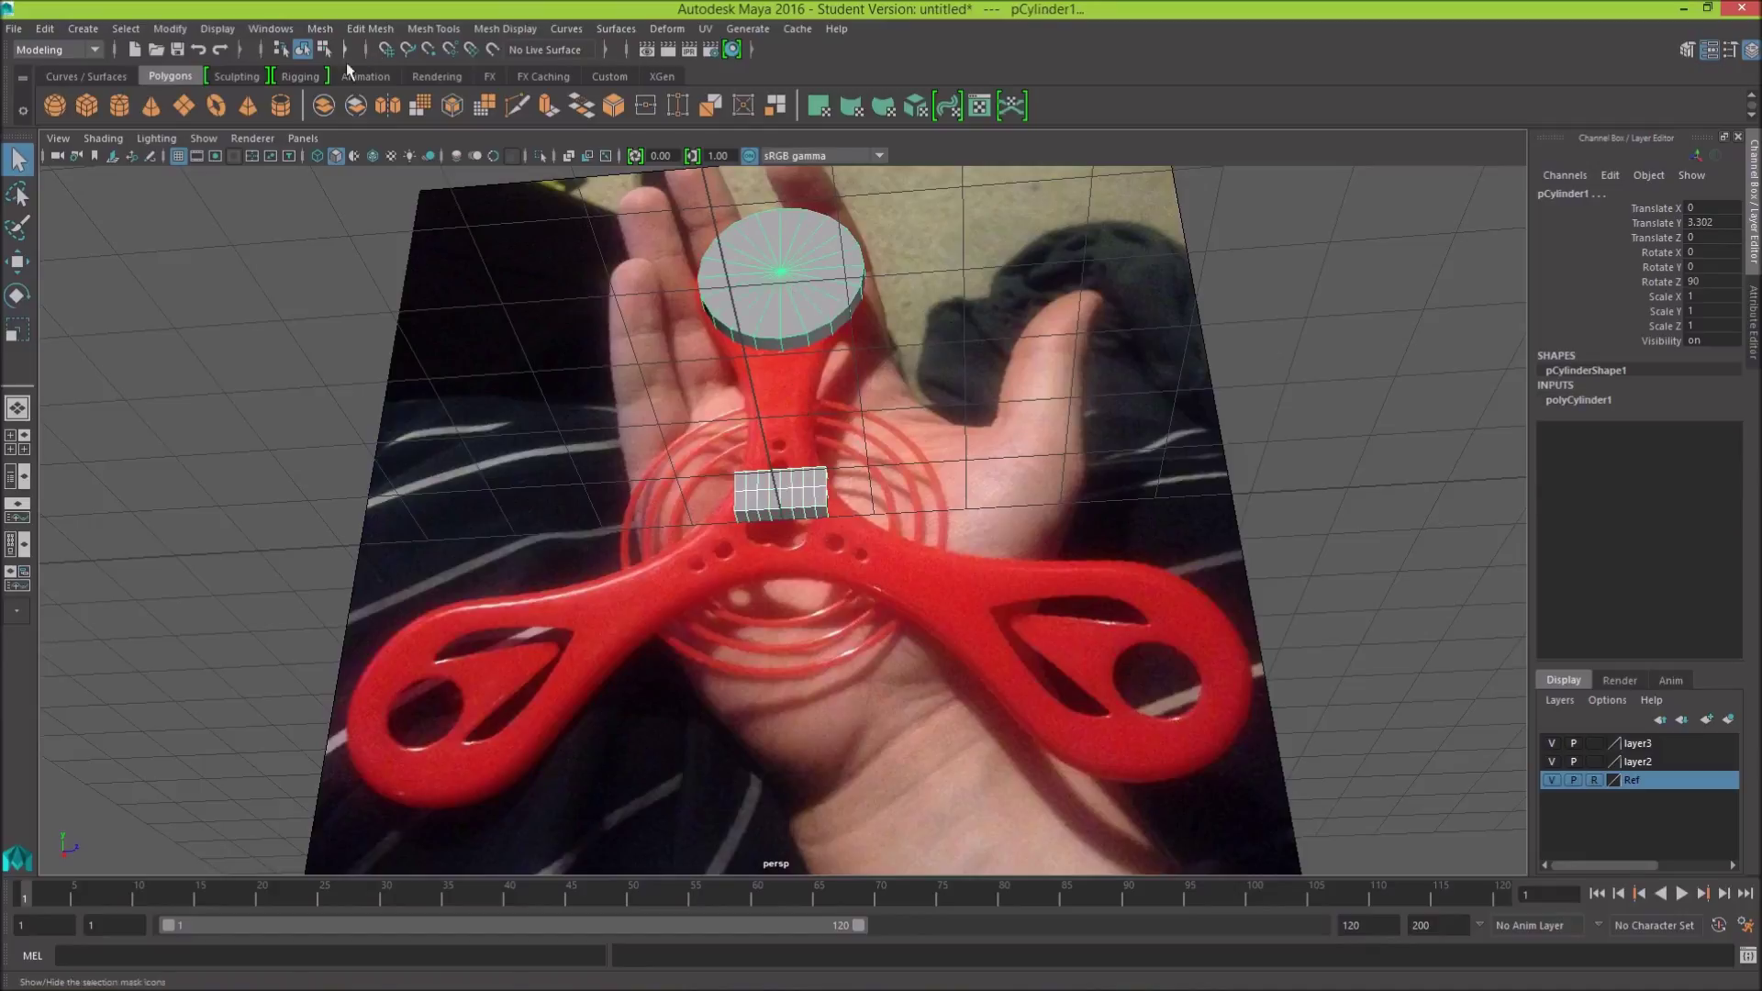
left_click(324, 106)
Step: Select several hub side faces, then clear the selection
right_click_drag(960, 389, 972, 413)
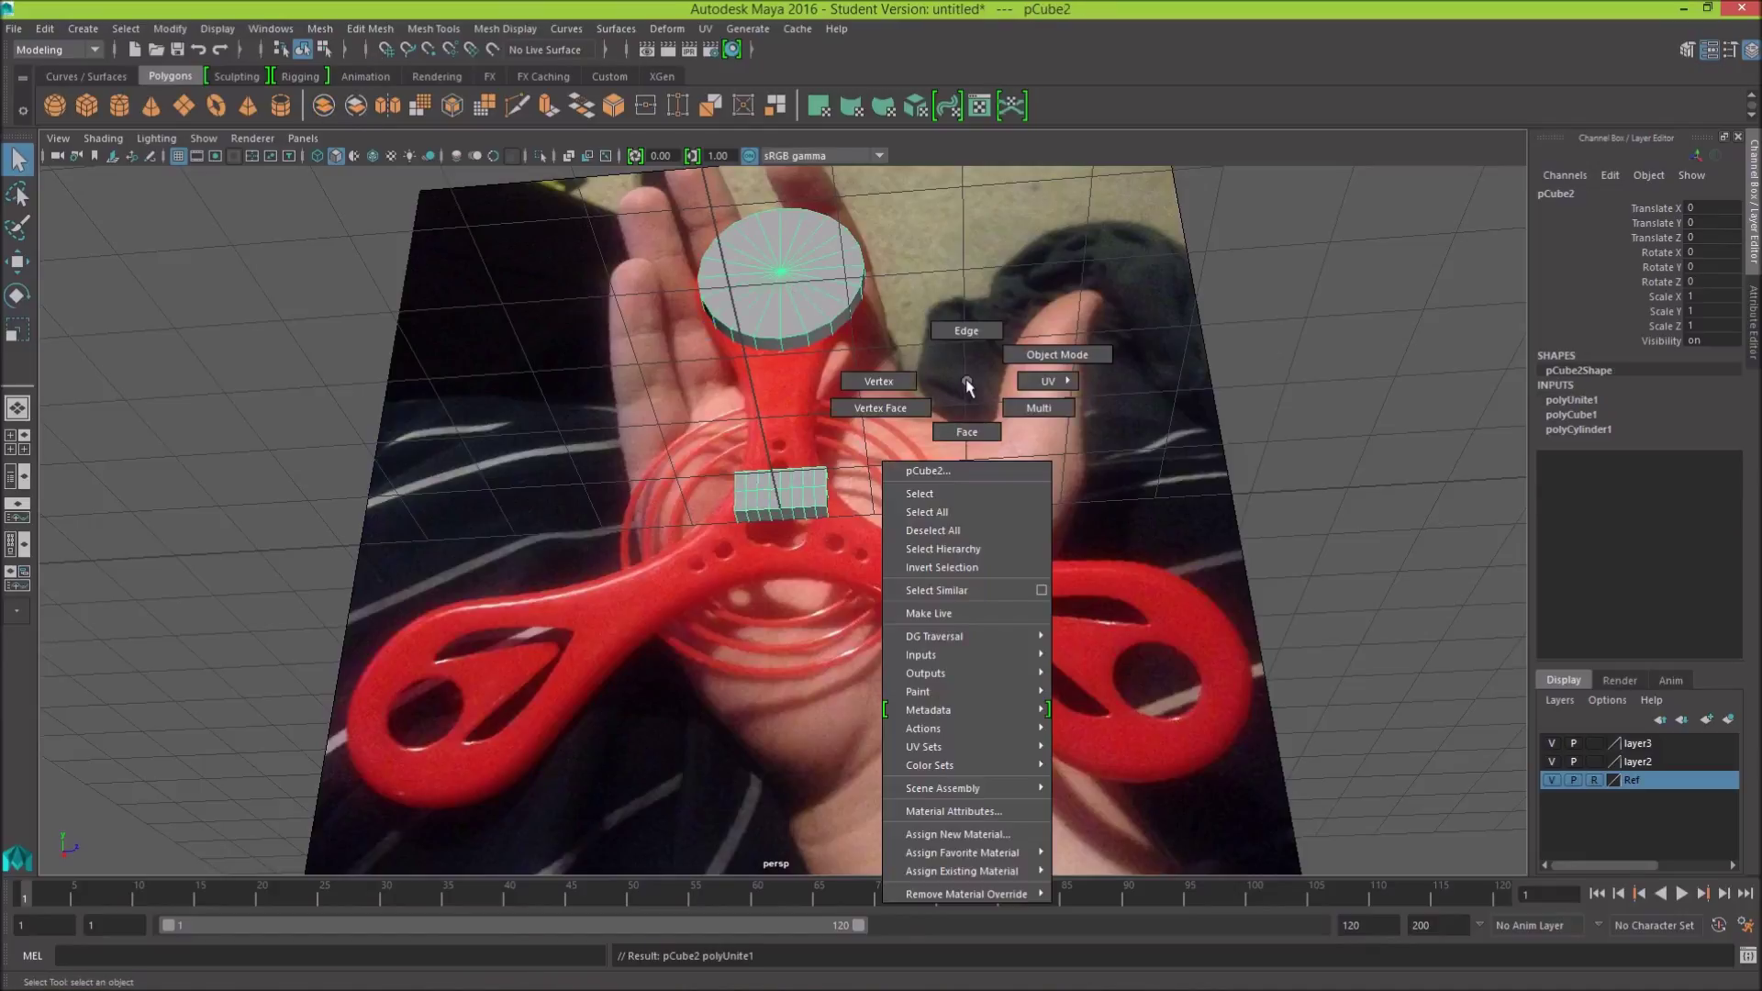
left_click(794, 349)
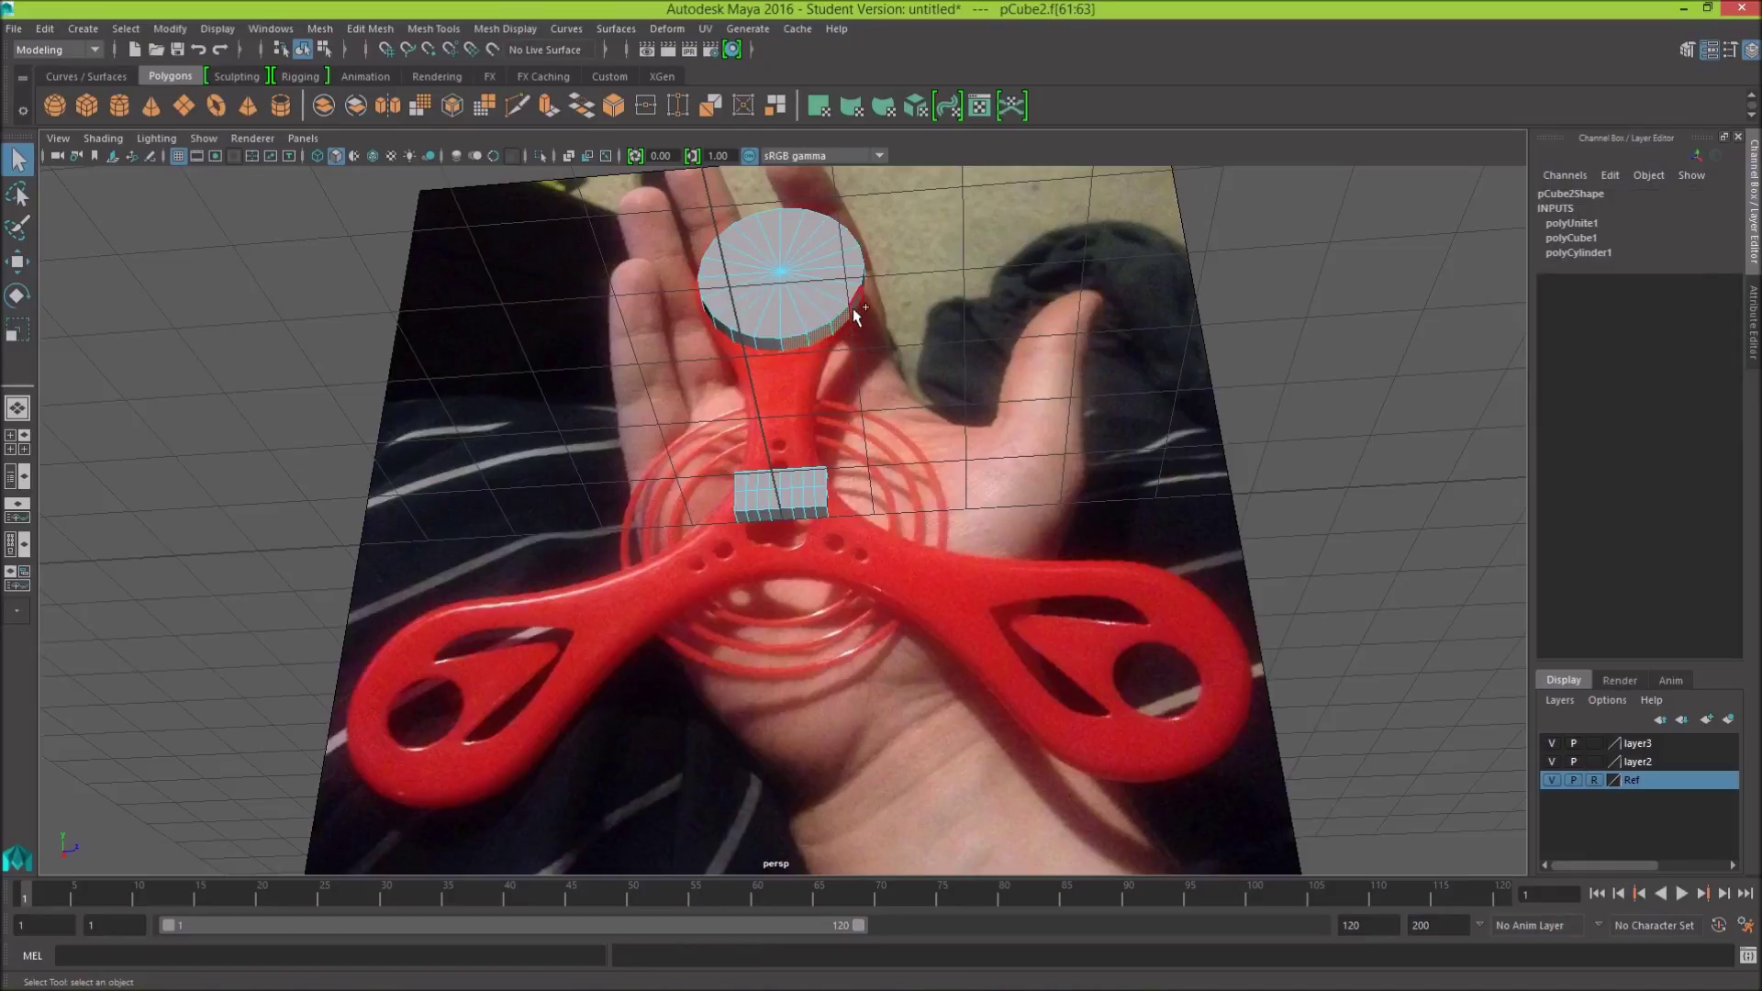
left_click(724, 337, "shift")
left_click(707, 315, "shift")
left_click(463, 422)
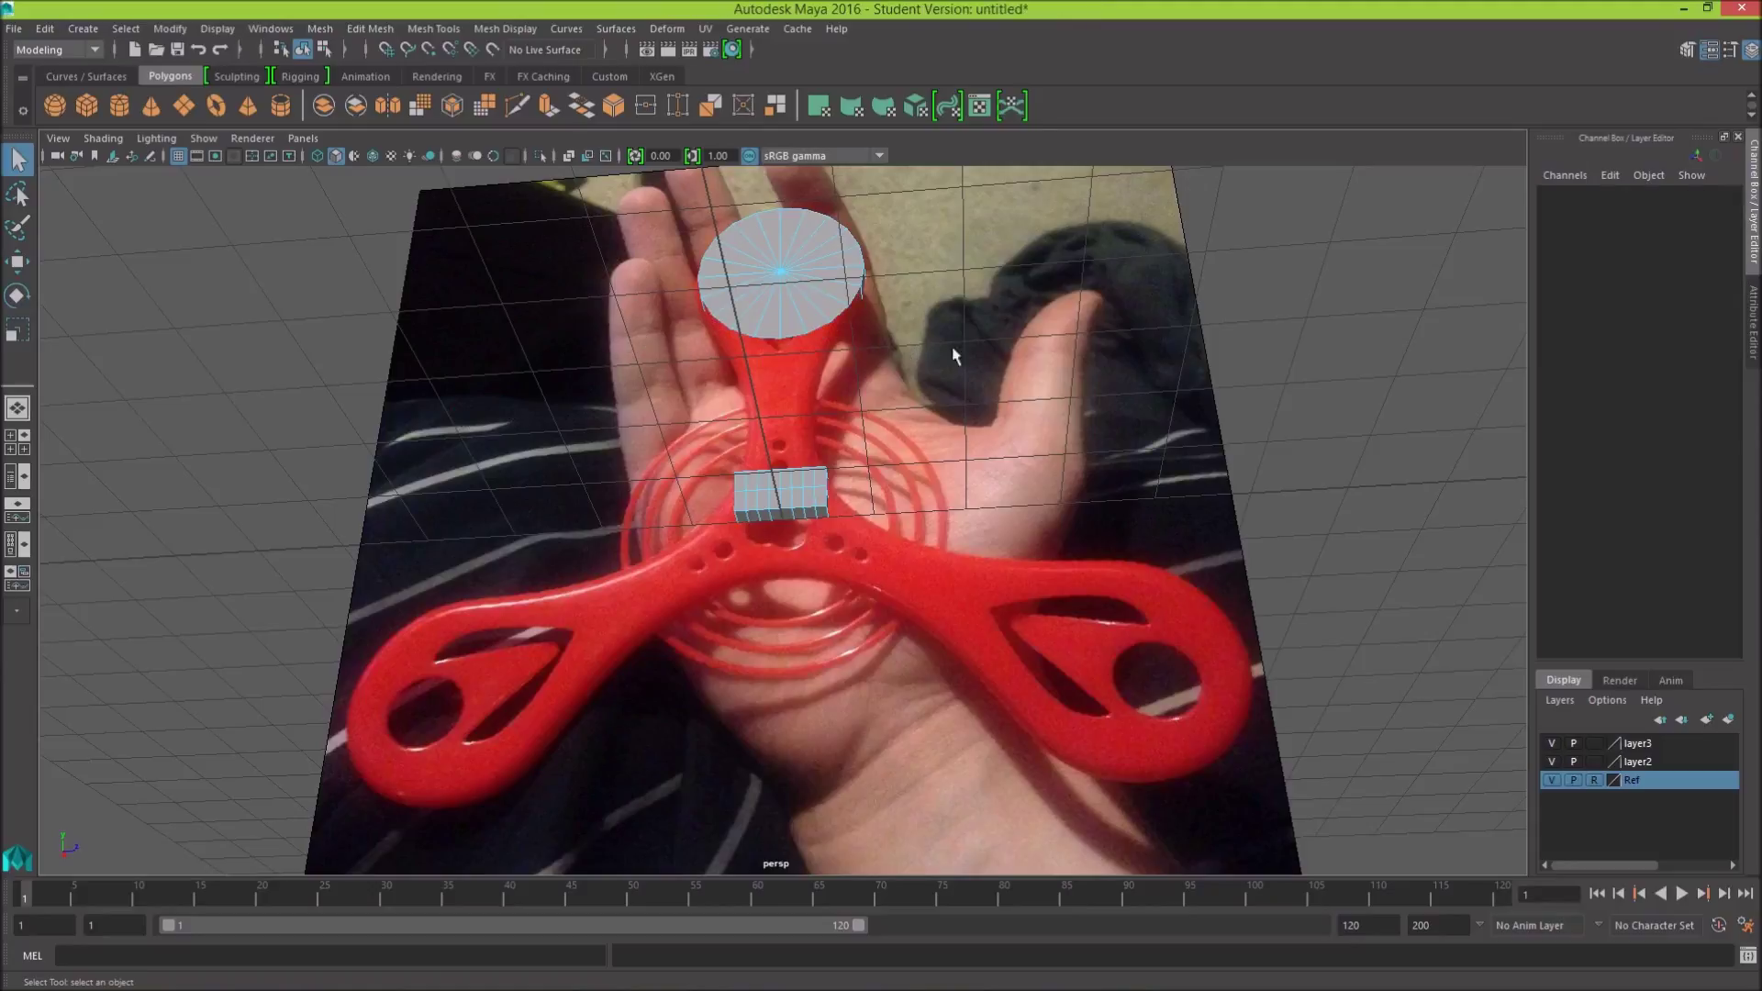
Step: Select the box's end faces and delete them
mouse_move(953, 355)
left_mouse_down("alt")
mouse_move(774, 512)
mouse_move(860, 510)
left_mouse_up("alt")
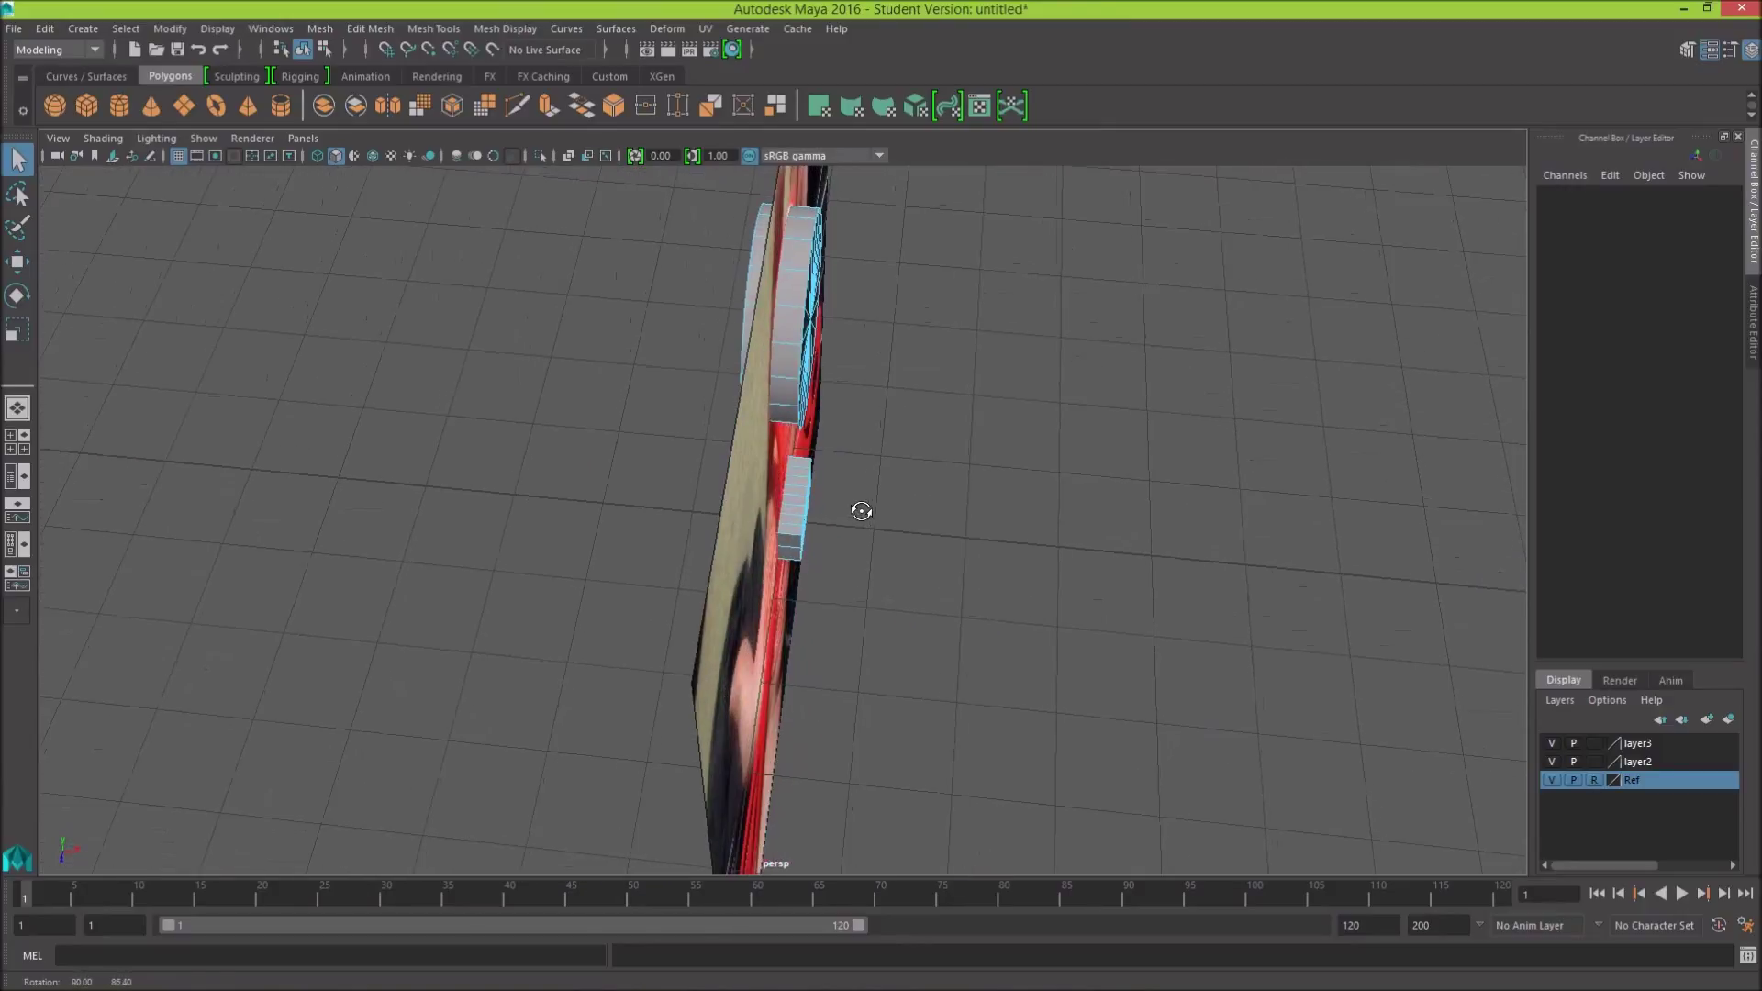
left_click(791, 533)
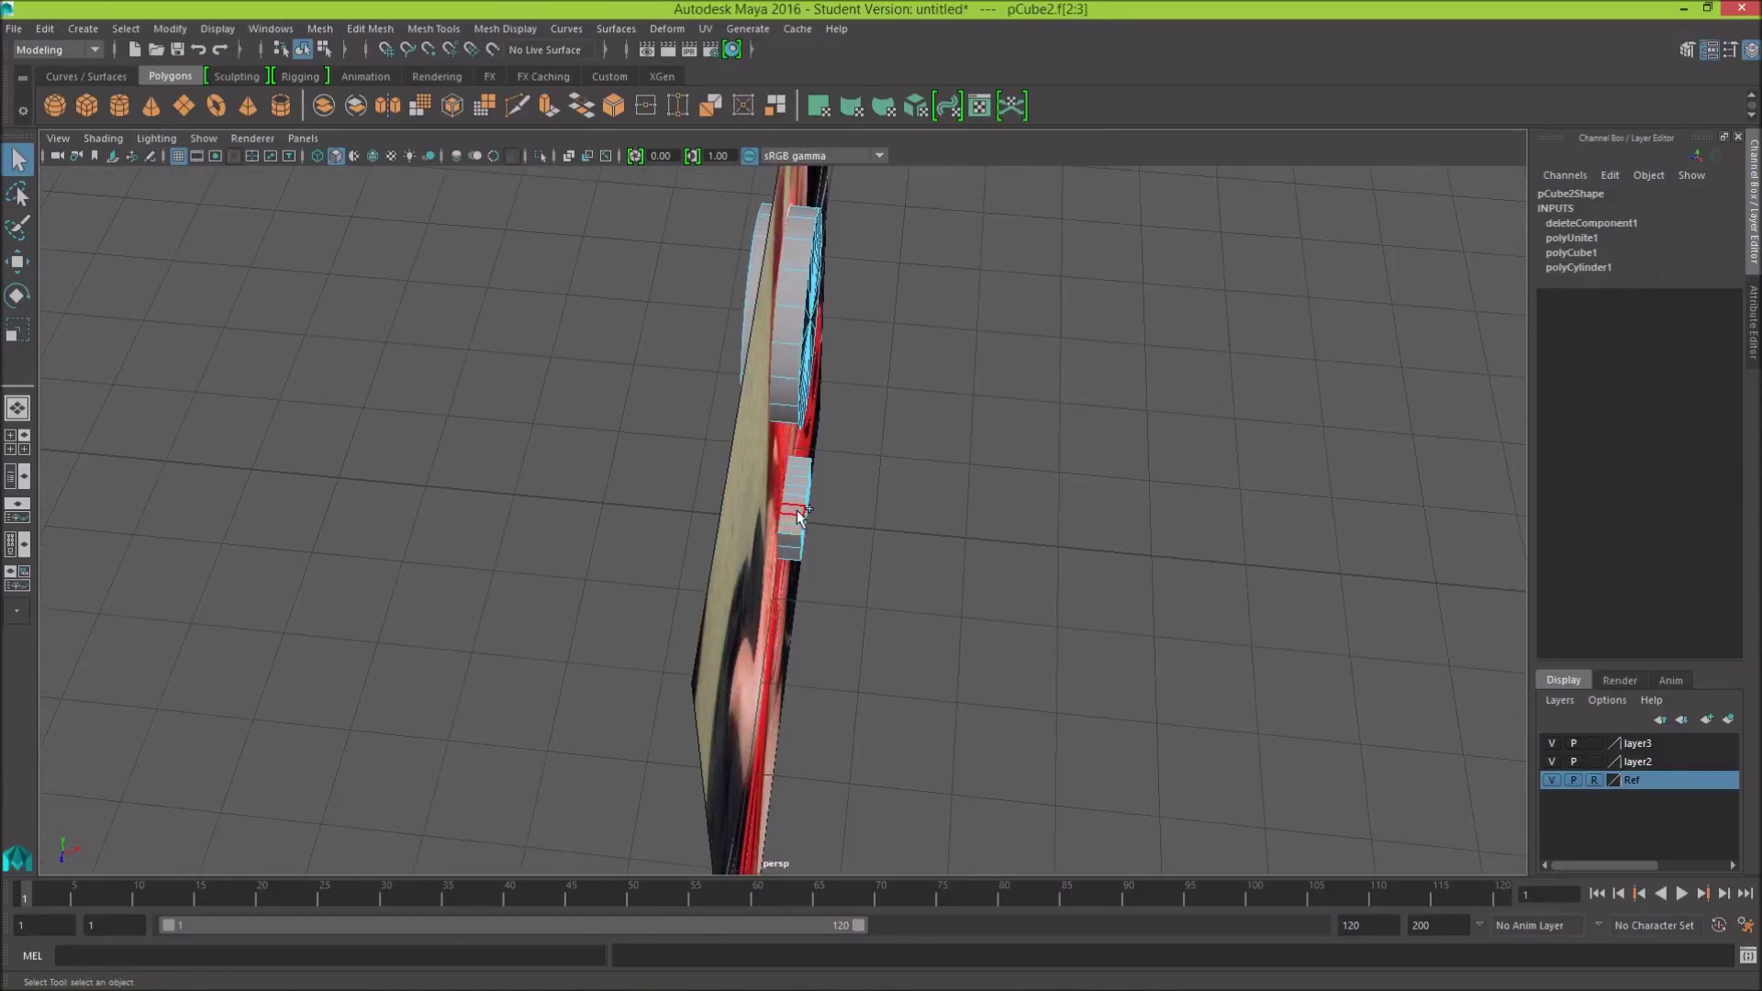
left_click(799, 484, "shift")
left_click(805, 468, "shift")
key("Delete")
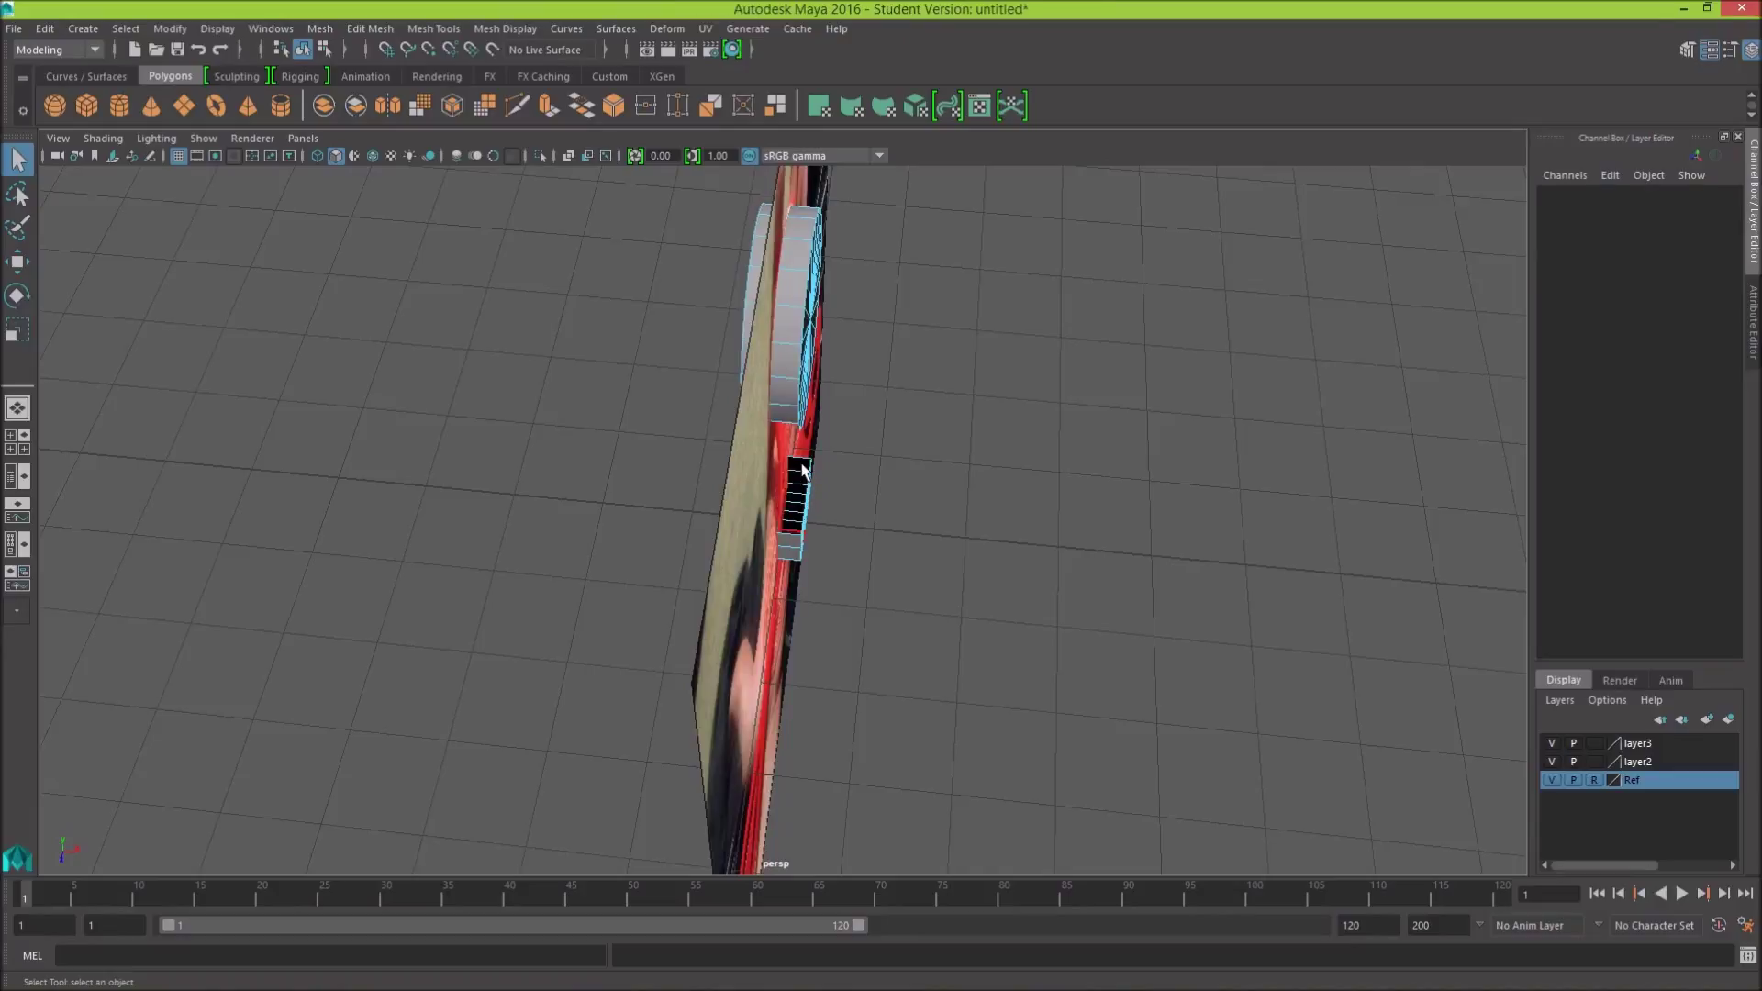
scroll(776, 480, "up", 5)
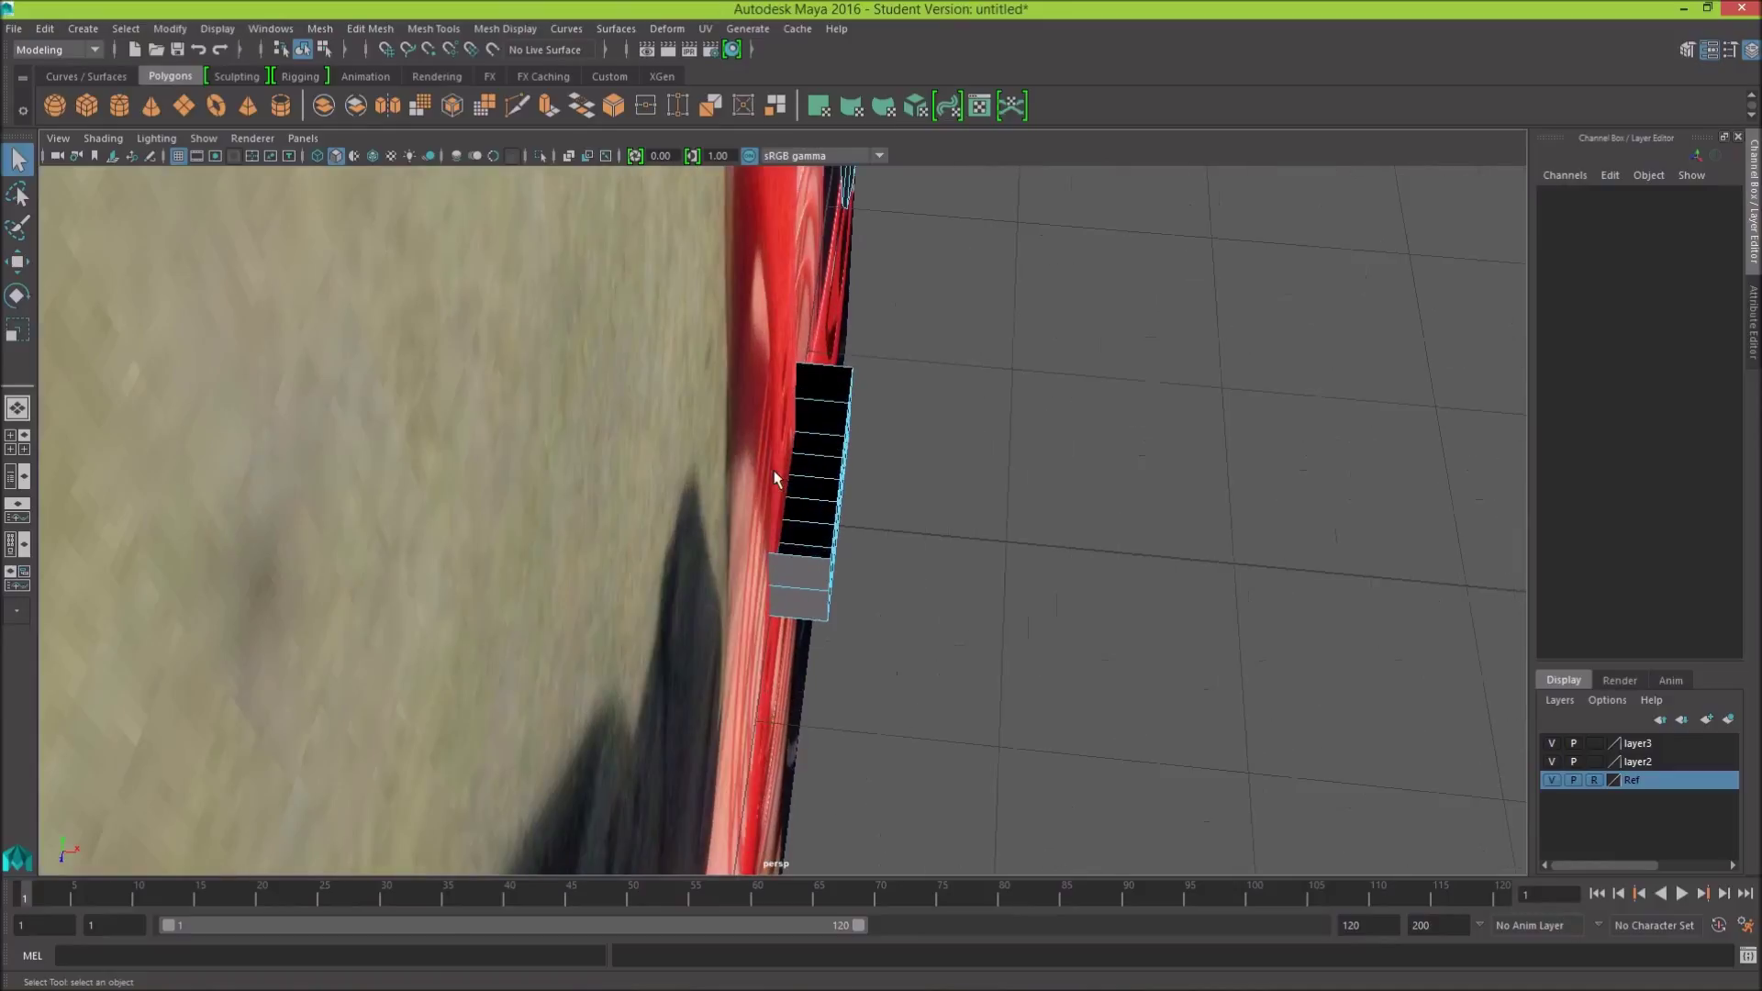
scroll(966, 434, "down", 5)
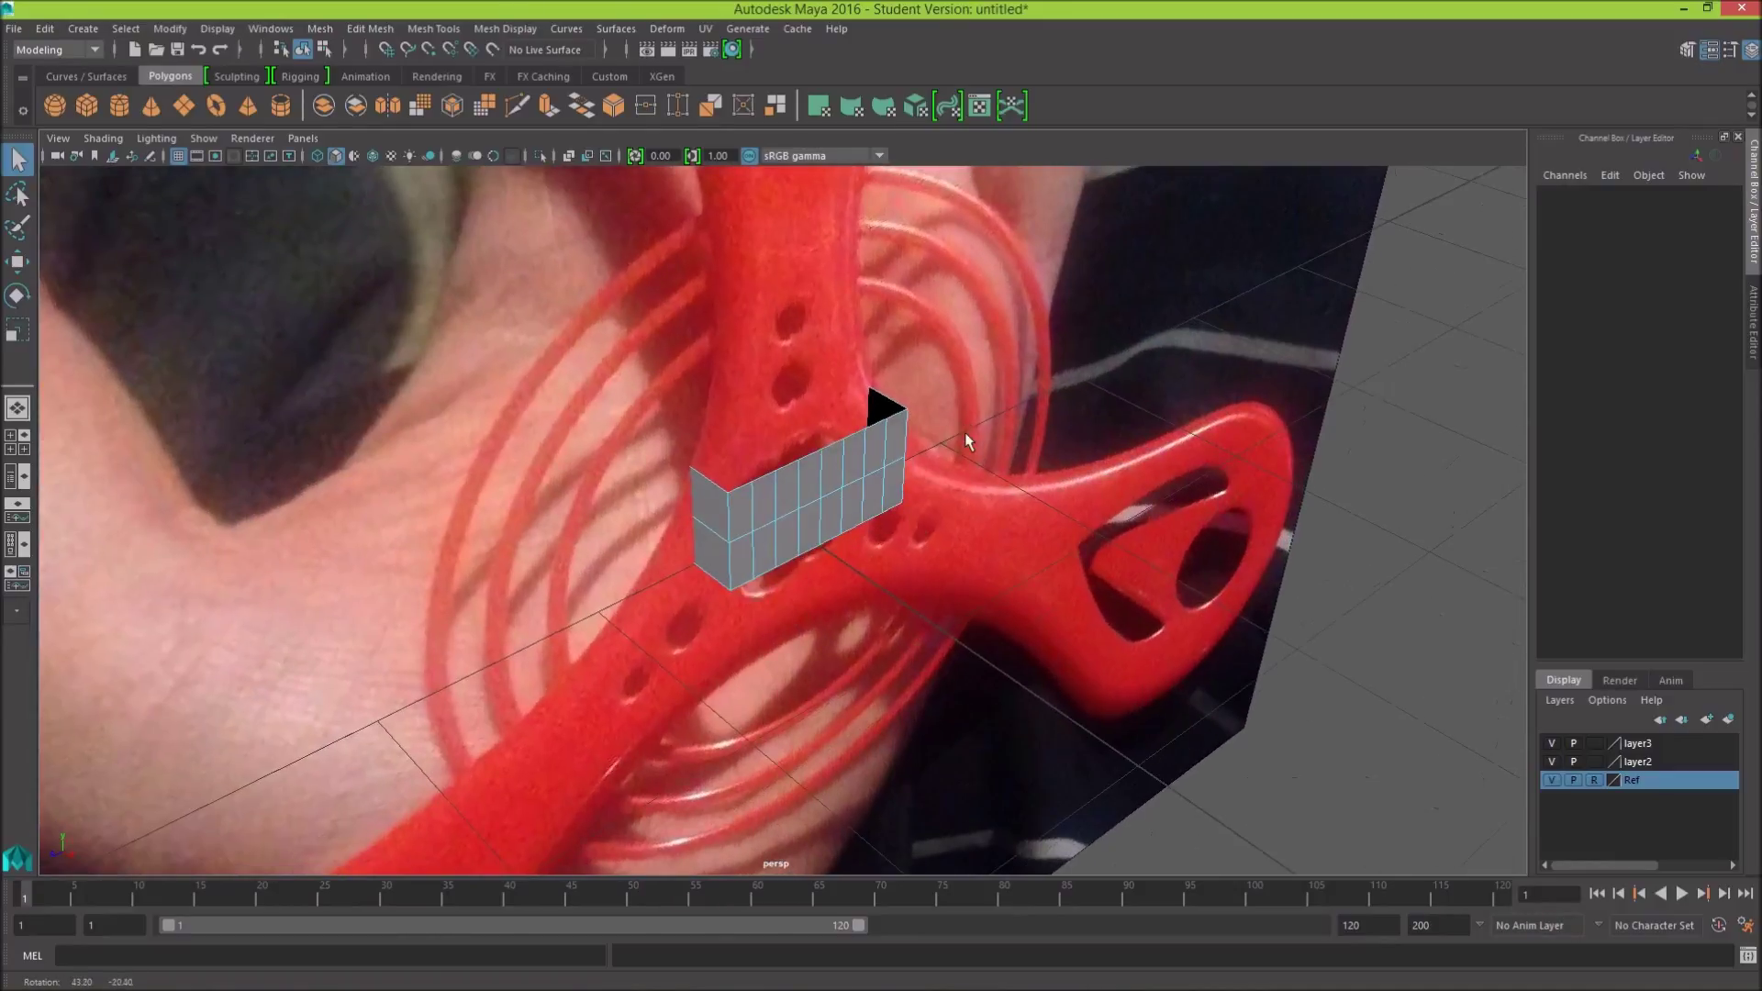
Step: Hide the Ref layer and select the box opening's border edges in edge mode
left_click(1551, 781)
right_click(1081, 458)
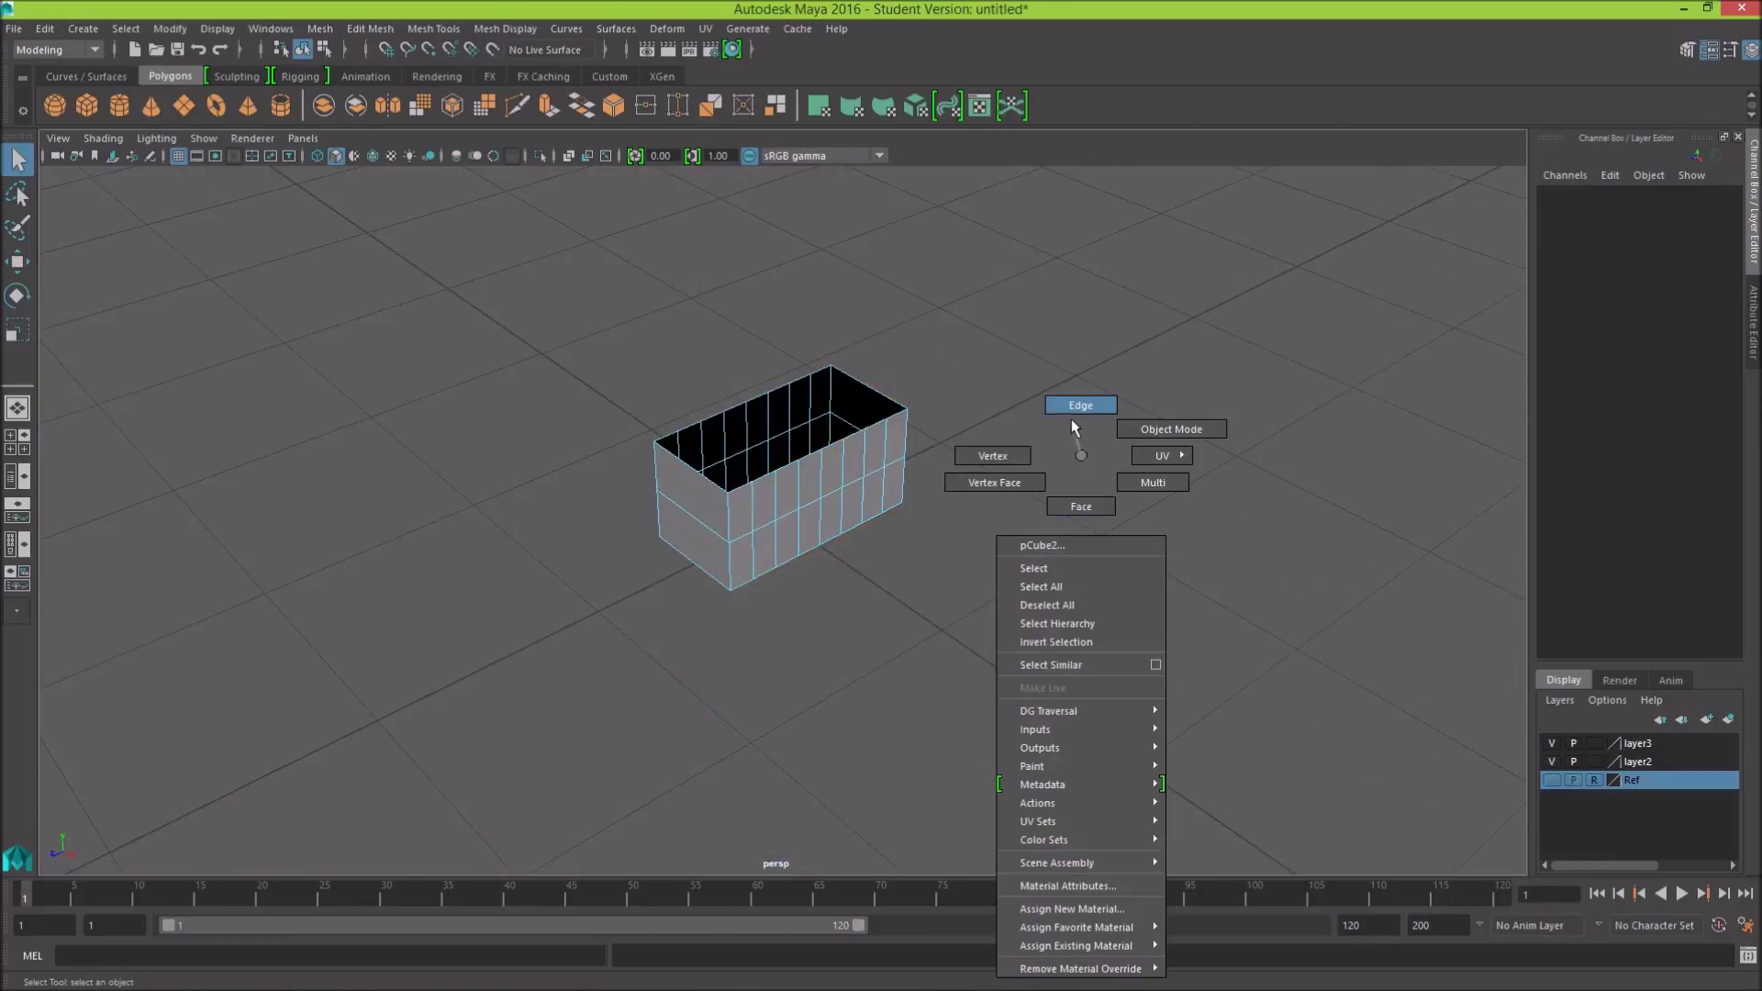
left_click(1071, 418)
left_click(873, 398)
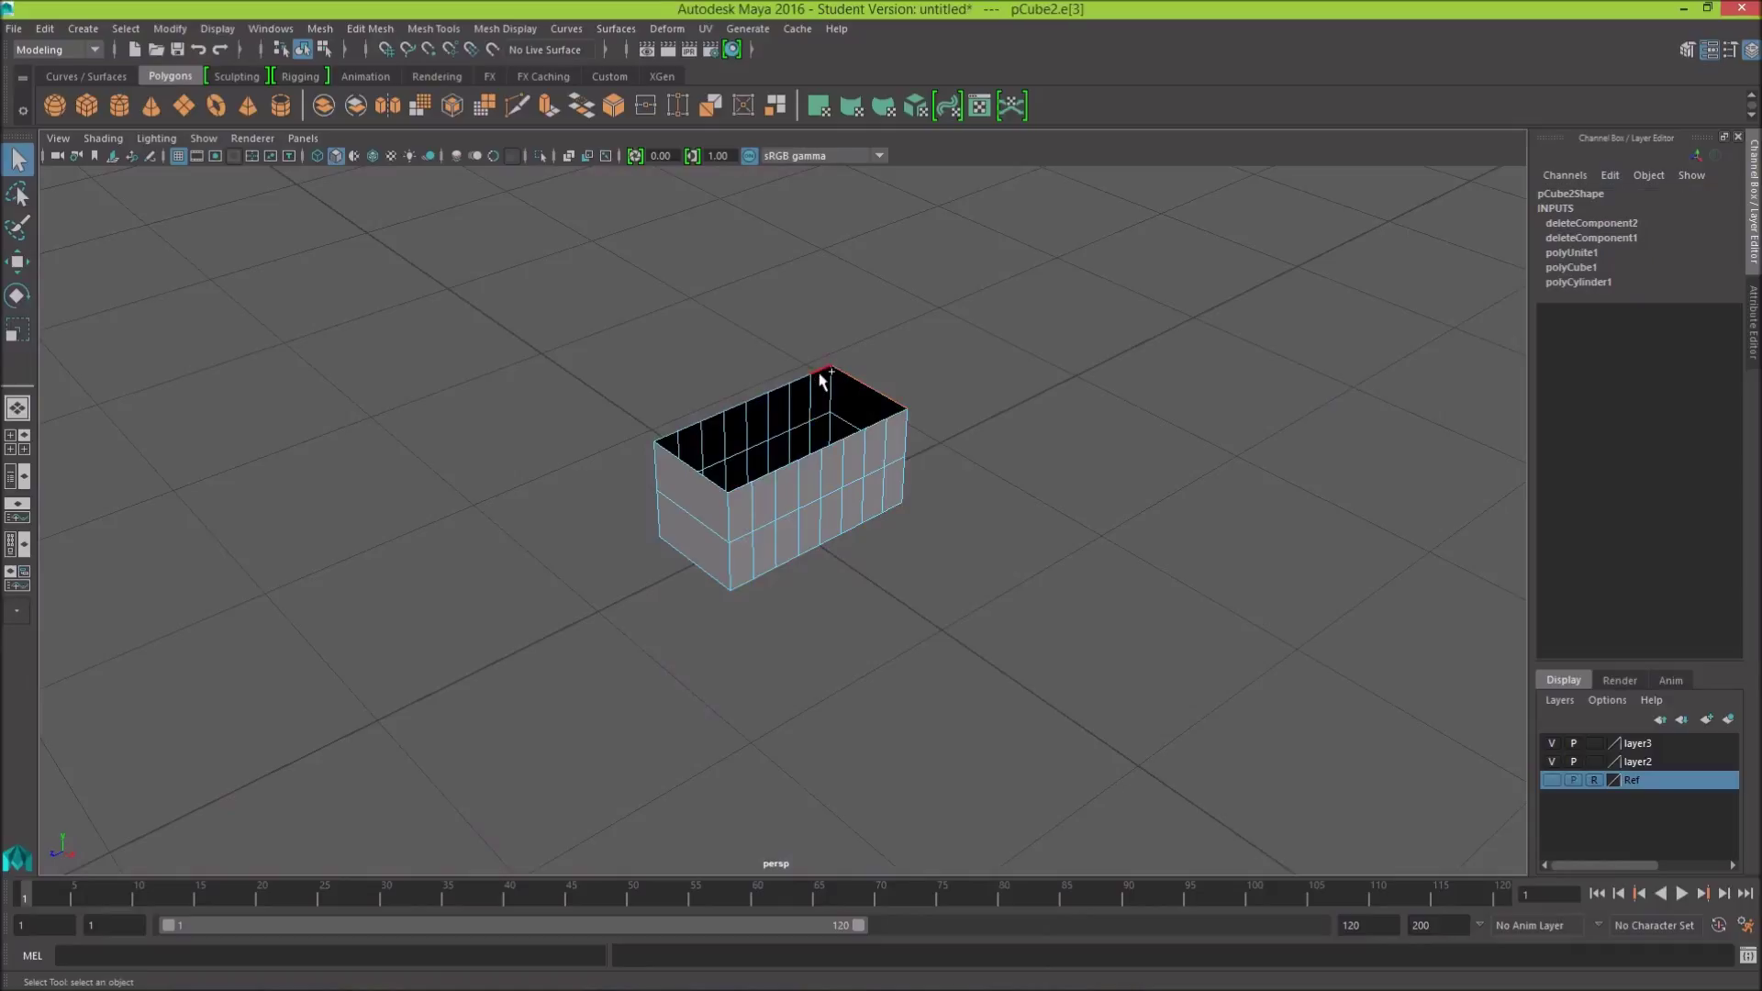
left_click(822, 383, "shift")
left_click_drag(1344, 415, 1300, 261, "alt")
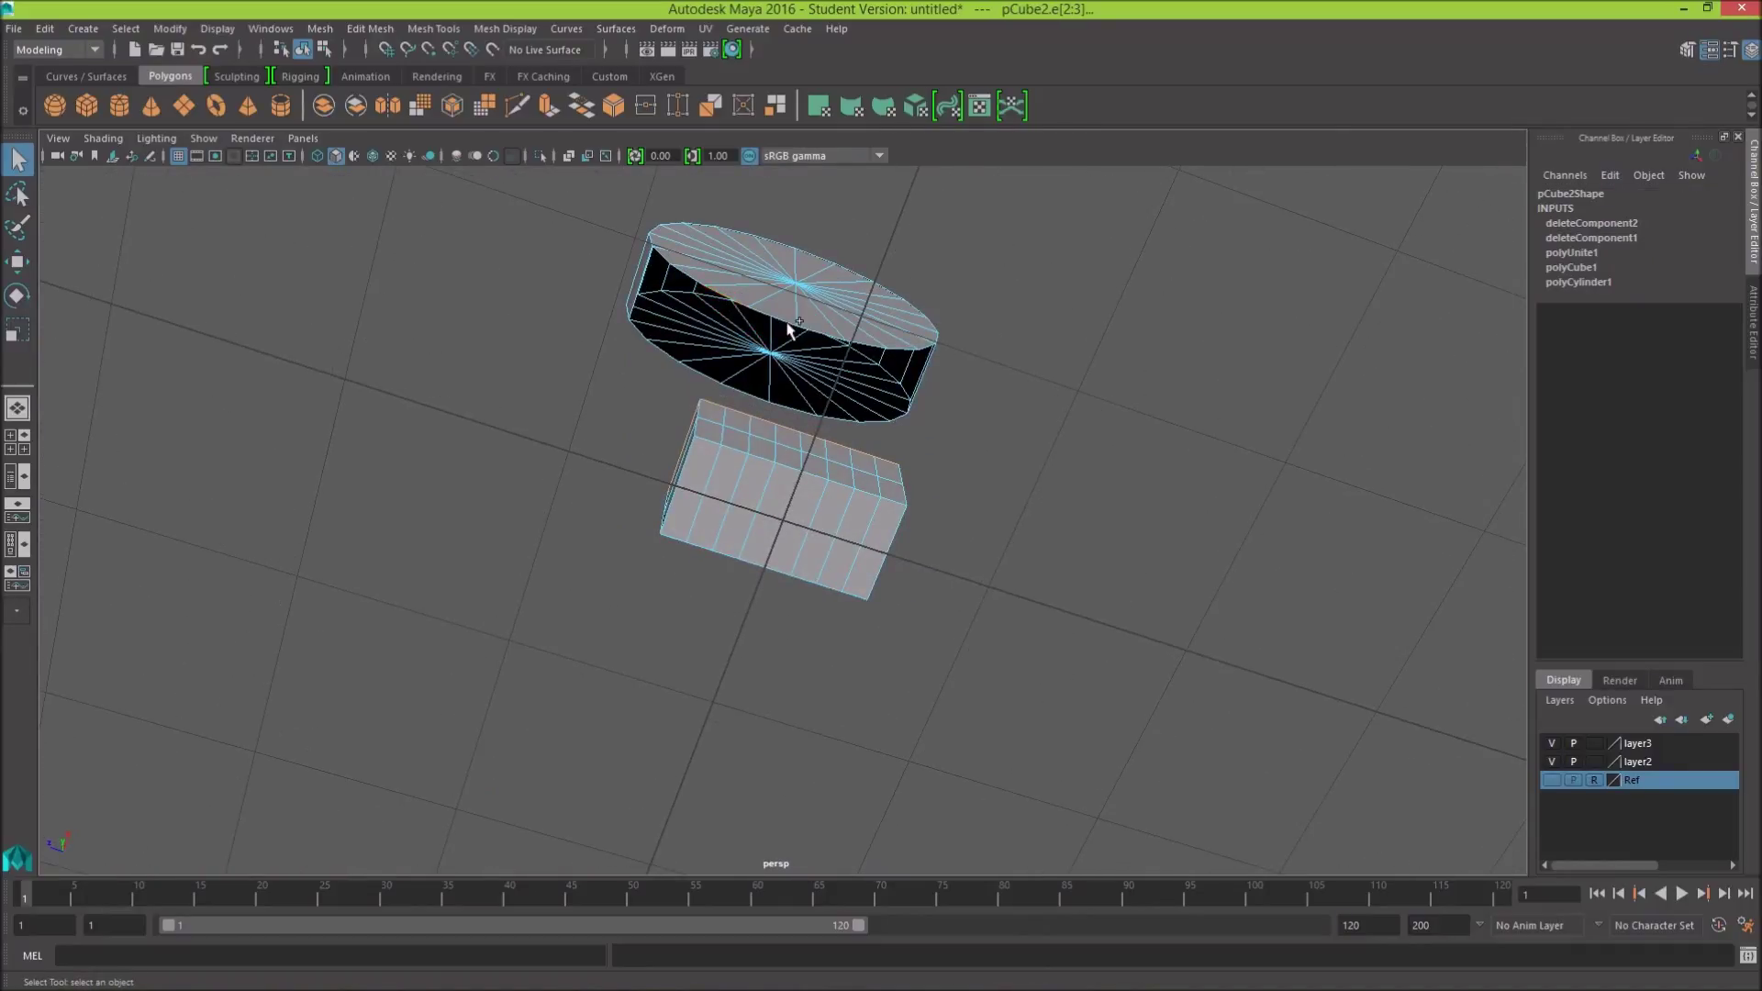
left_click_drag(1135, 465, 1086, 542, "alt")
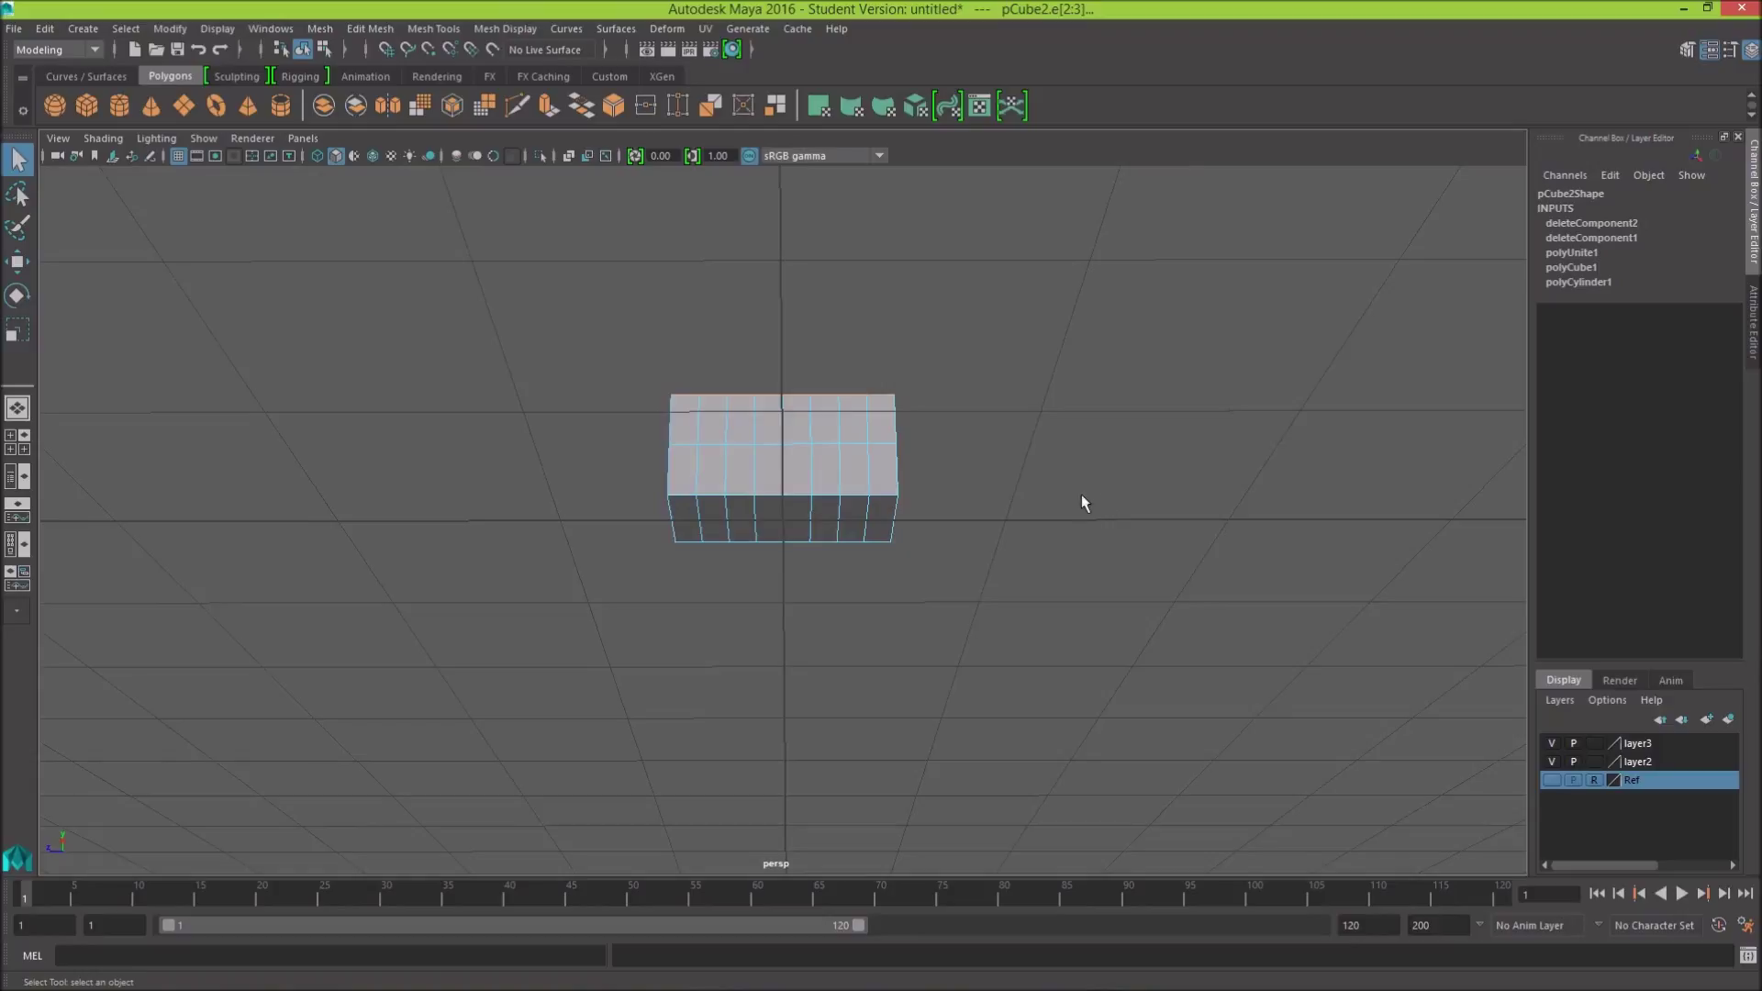
right_click(1092, 439, "shift")
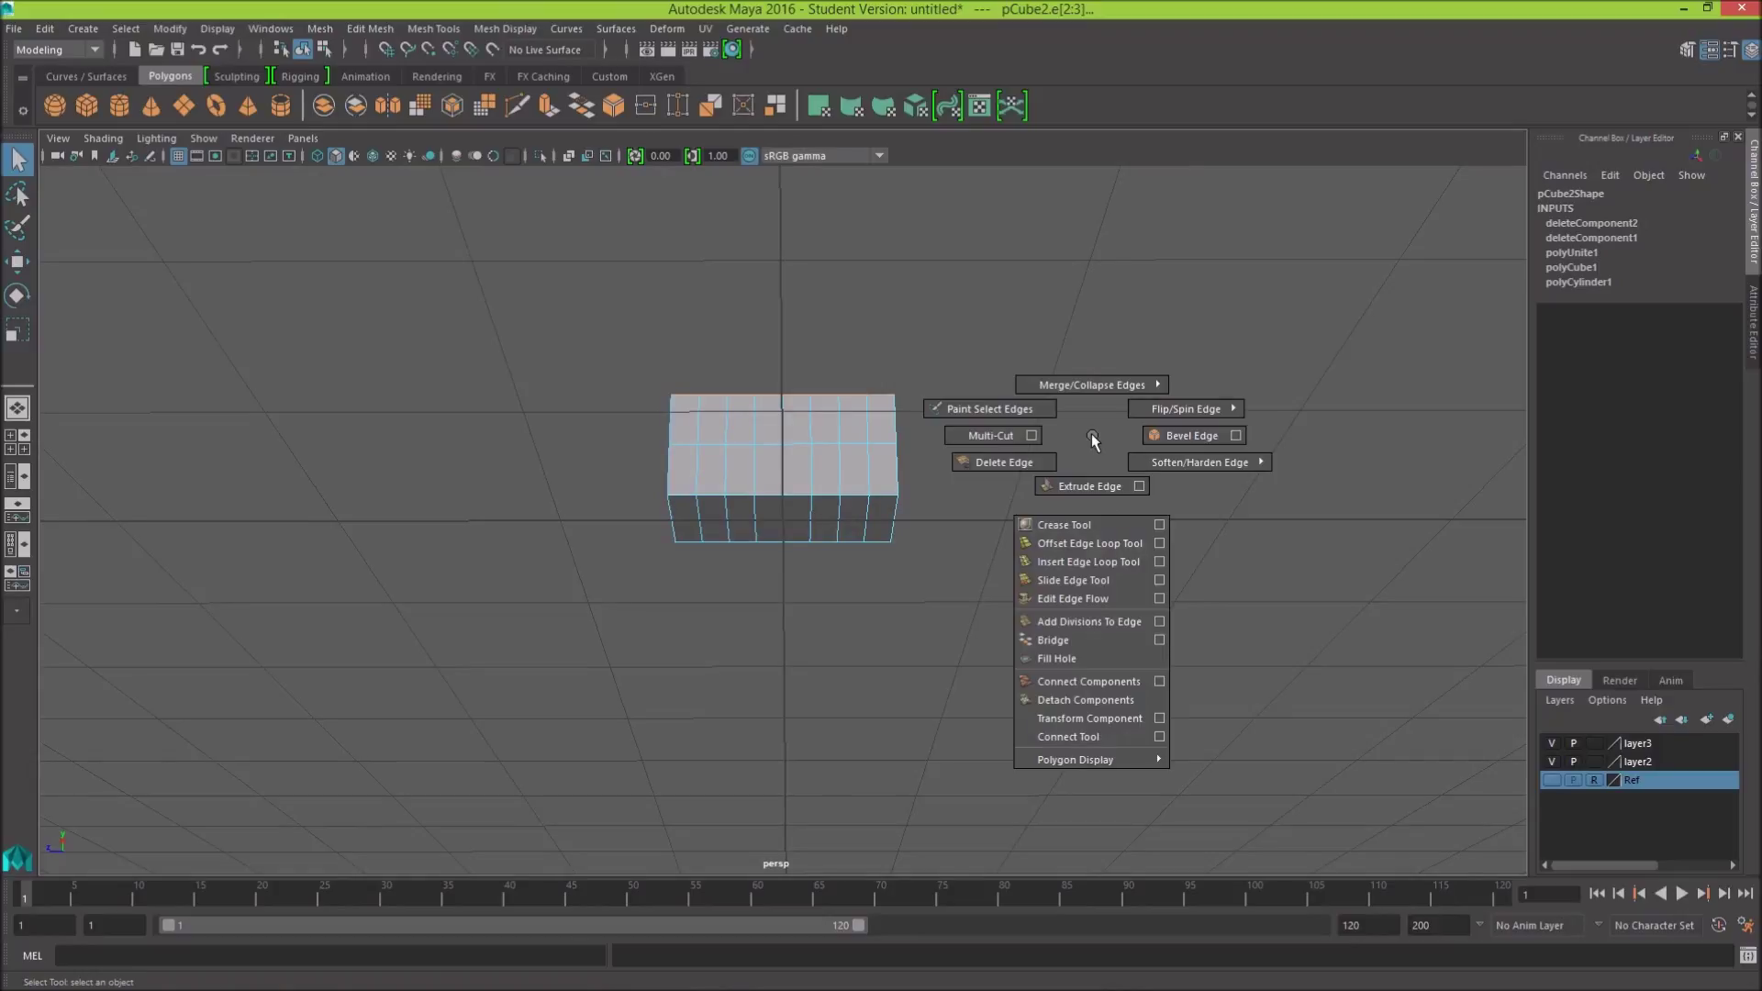
left_click(1067, 630)
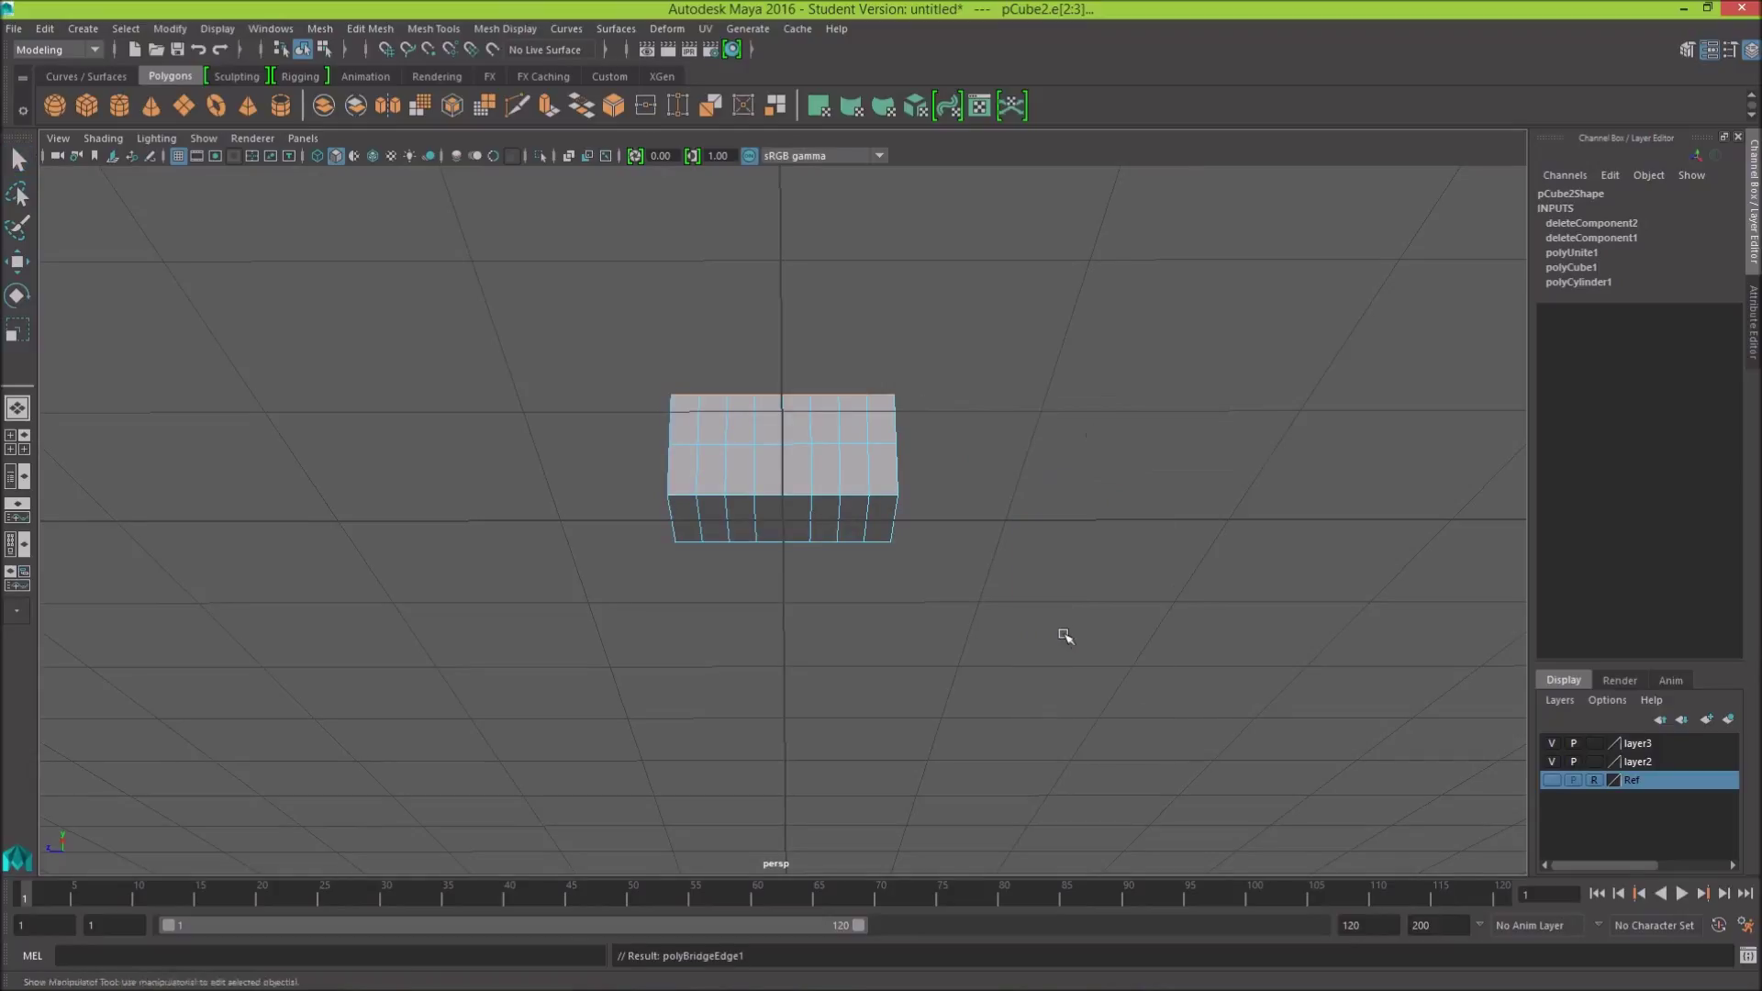
mouse_move(1026, 424)
left_mouse_down("alt")
mouse_move(661, 350)
mouse_move(990, 330)
mouse_move(1019, 476)
mouse_move(960, 433)
mouse_move(1031, 362)
mouse_move(1042, 435)
mouse_move(897, 386)
mouse_move(832, 407)
mouse_move(730, 355)
left_mouse_up("alt")
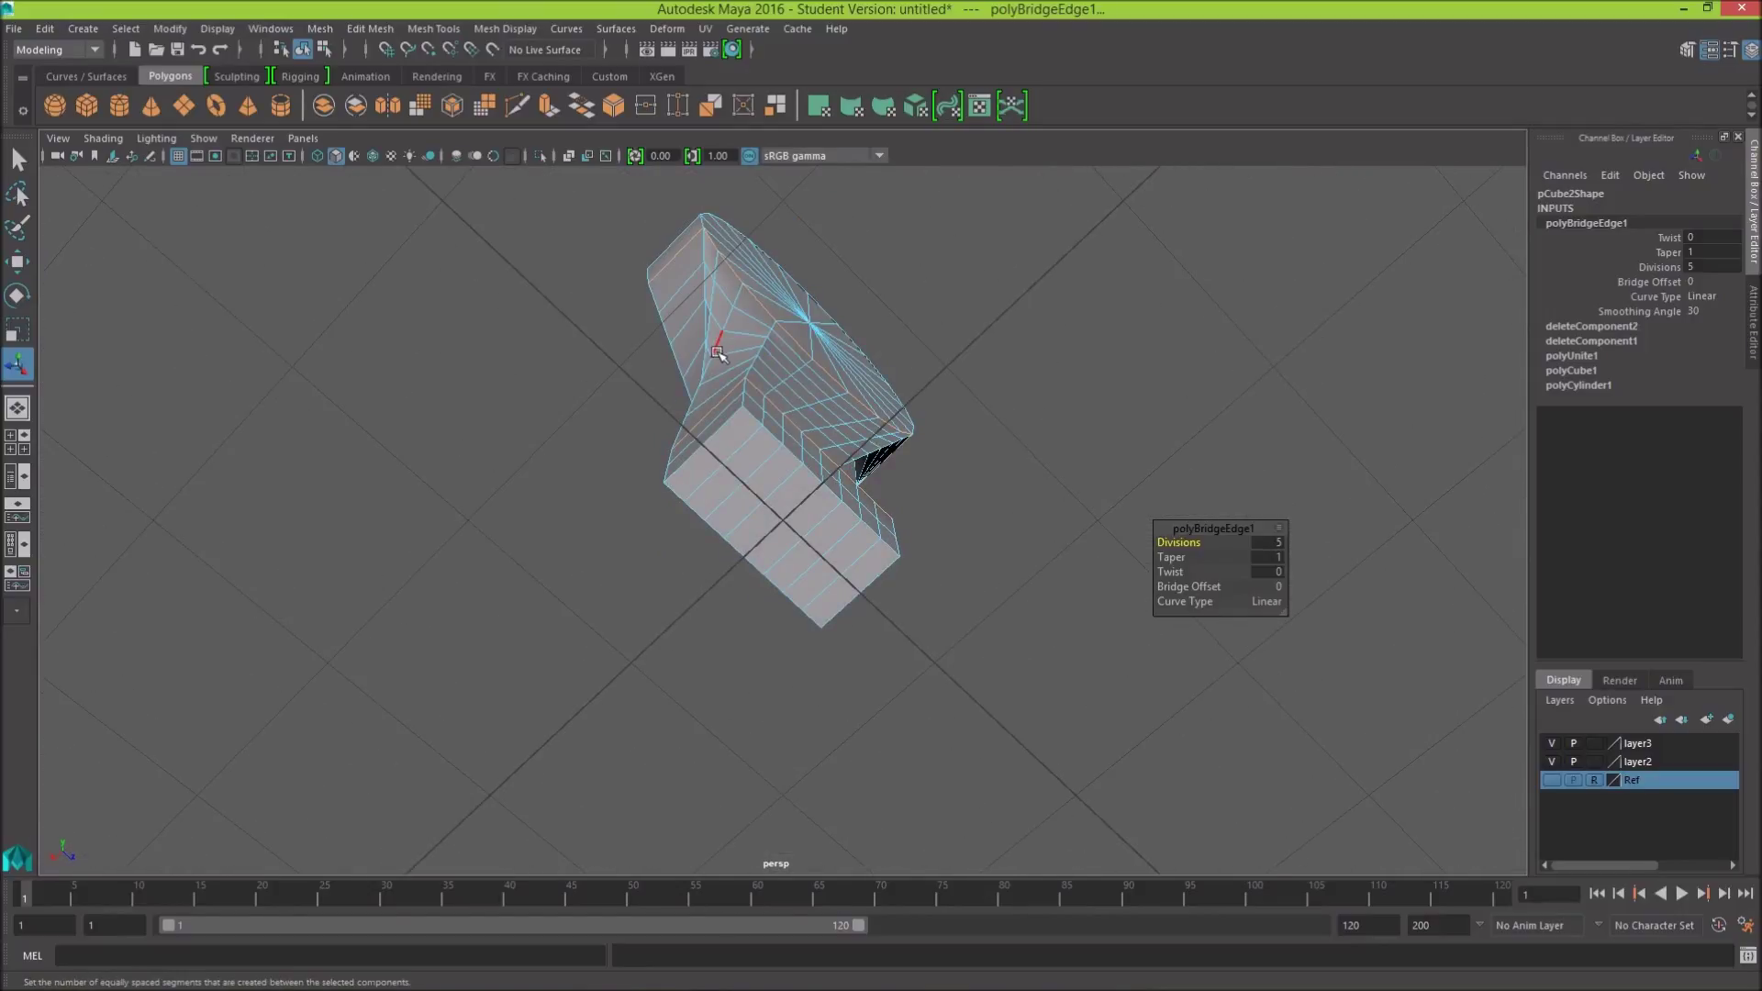
key("ctrl+z")
left_click(1137, 469)
Step: Select the box's open-end edges and the hub edges, then bridge them with five divisions
left_click_drag(1141, 473, 1165, 580, "alt")
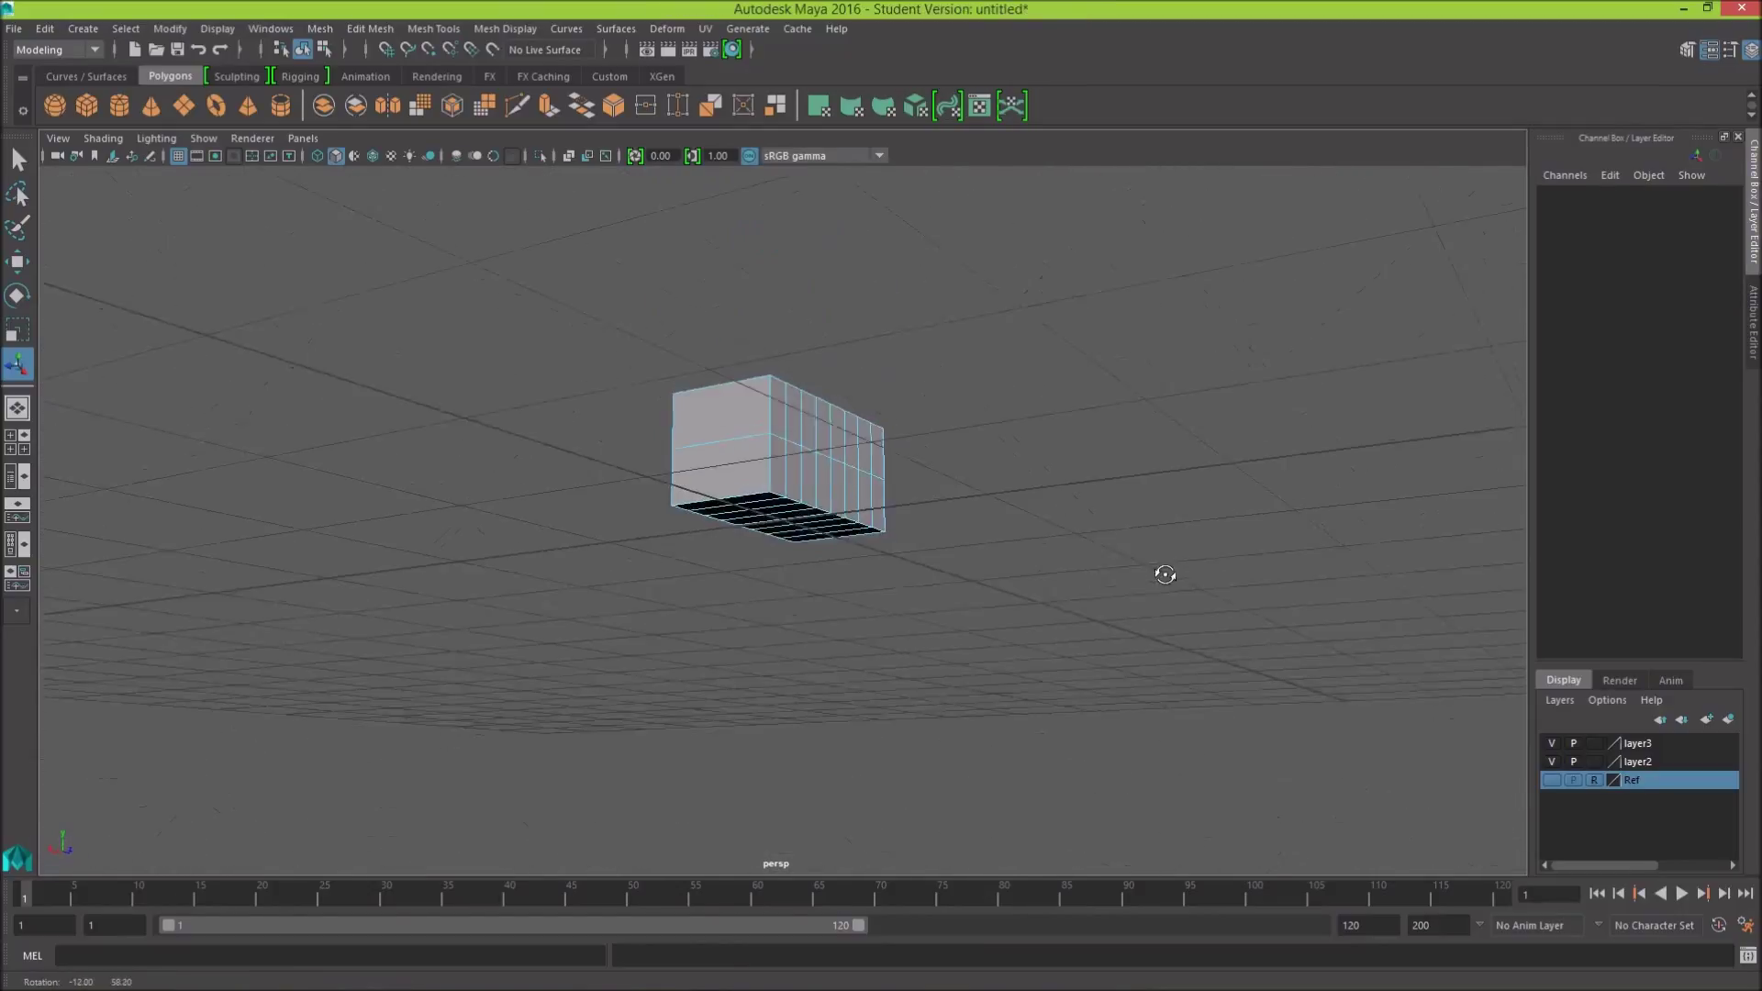
key("super")
key("super")
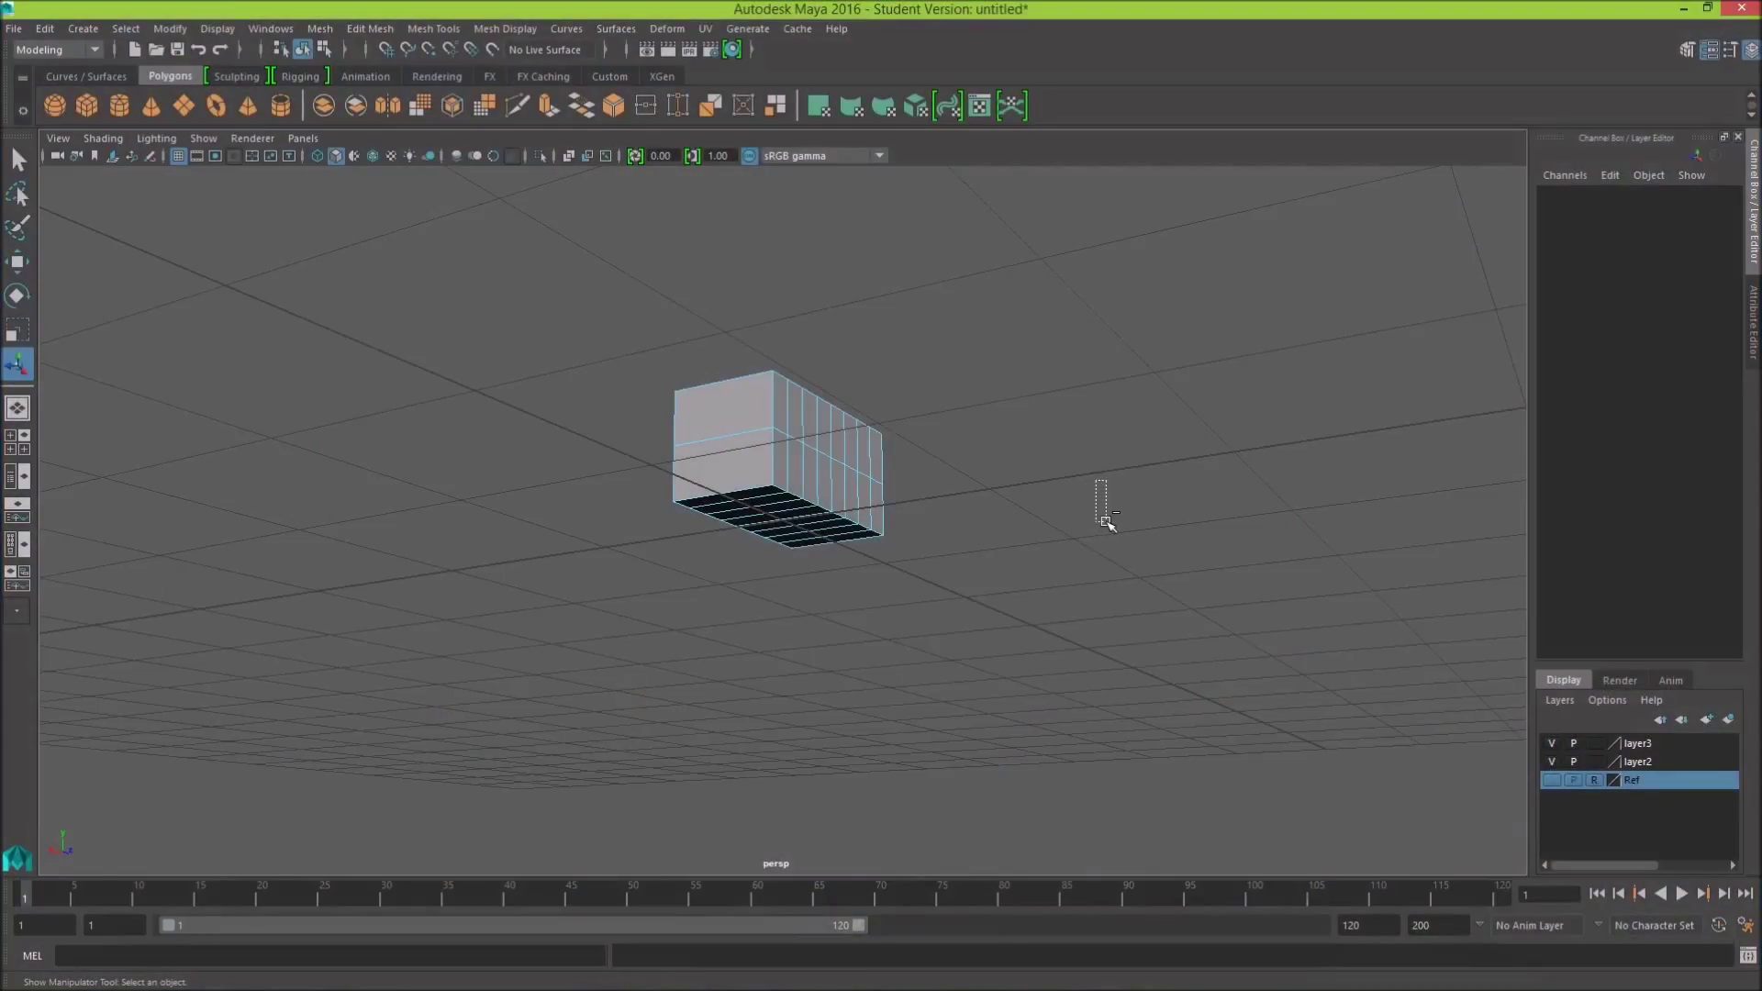
mouse_move(1115, 526)
left_mouse_down("alt")
mouse_move(1178, 495)
mouse_move(1192, 417)
left_mouse_up("alt")
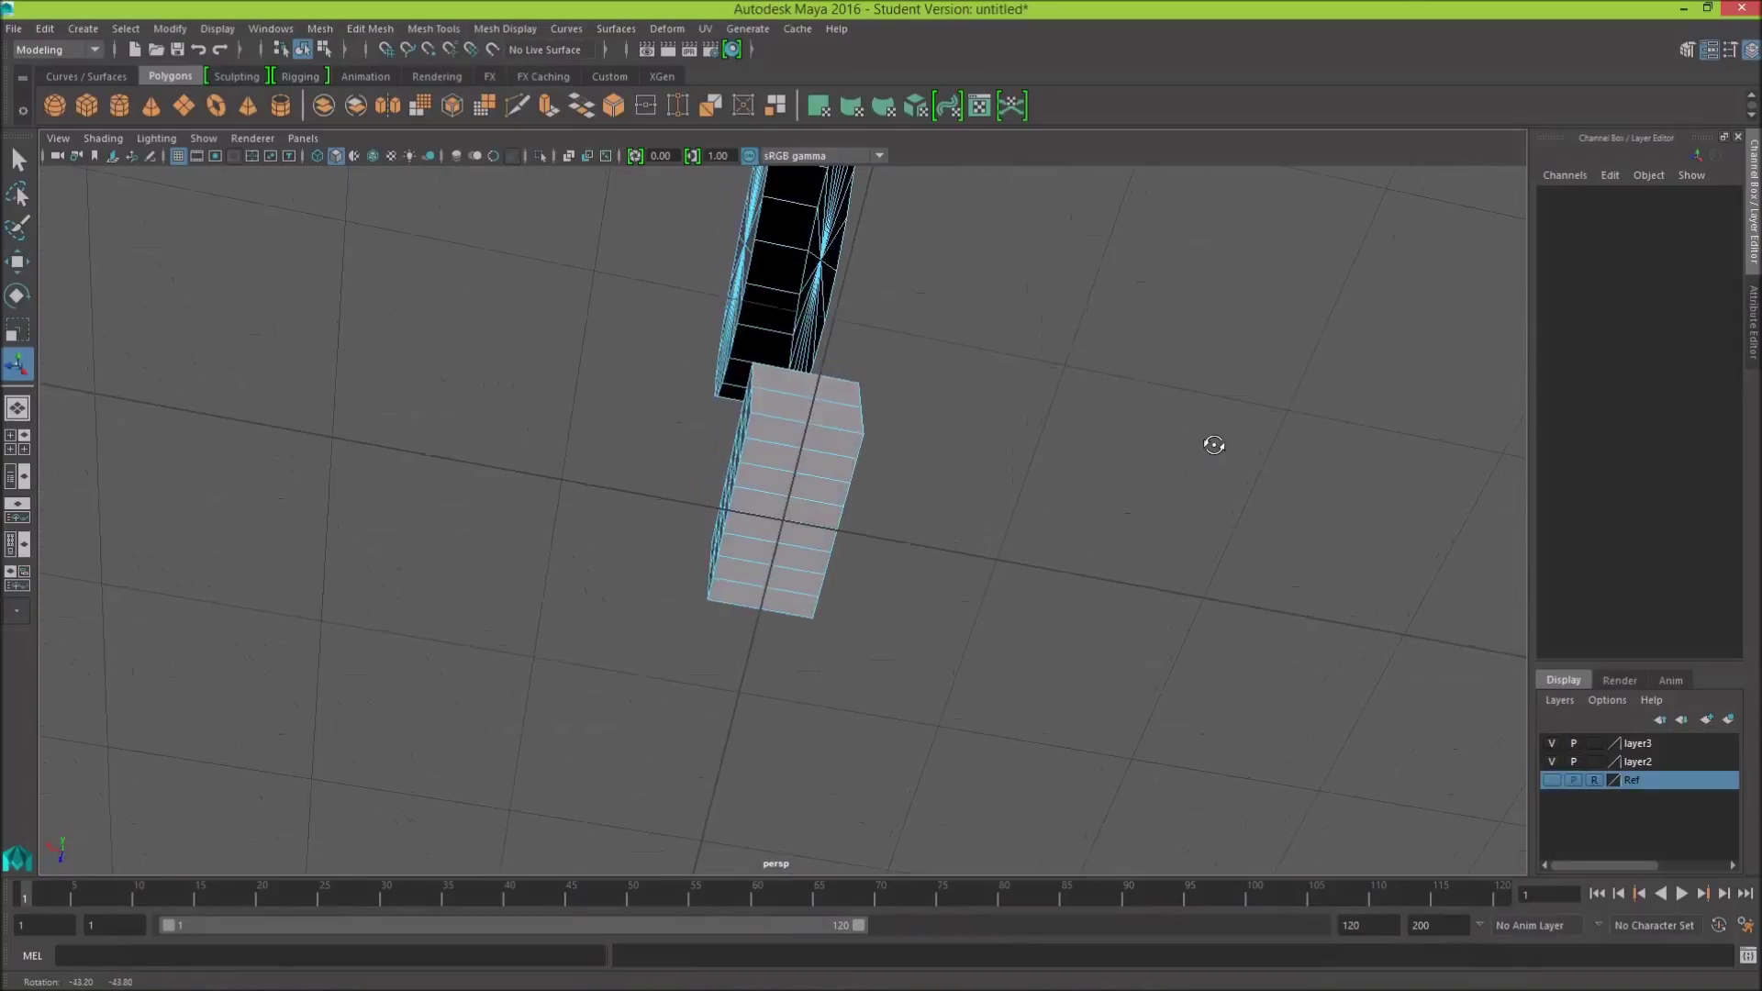
right_click_drag(1193, 417, 1198, 386)
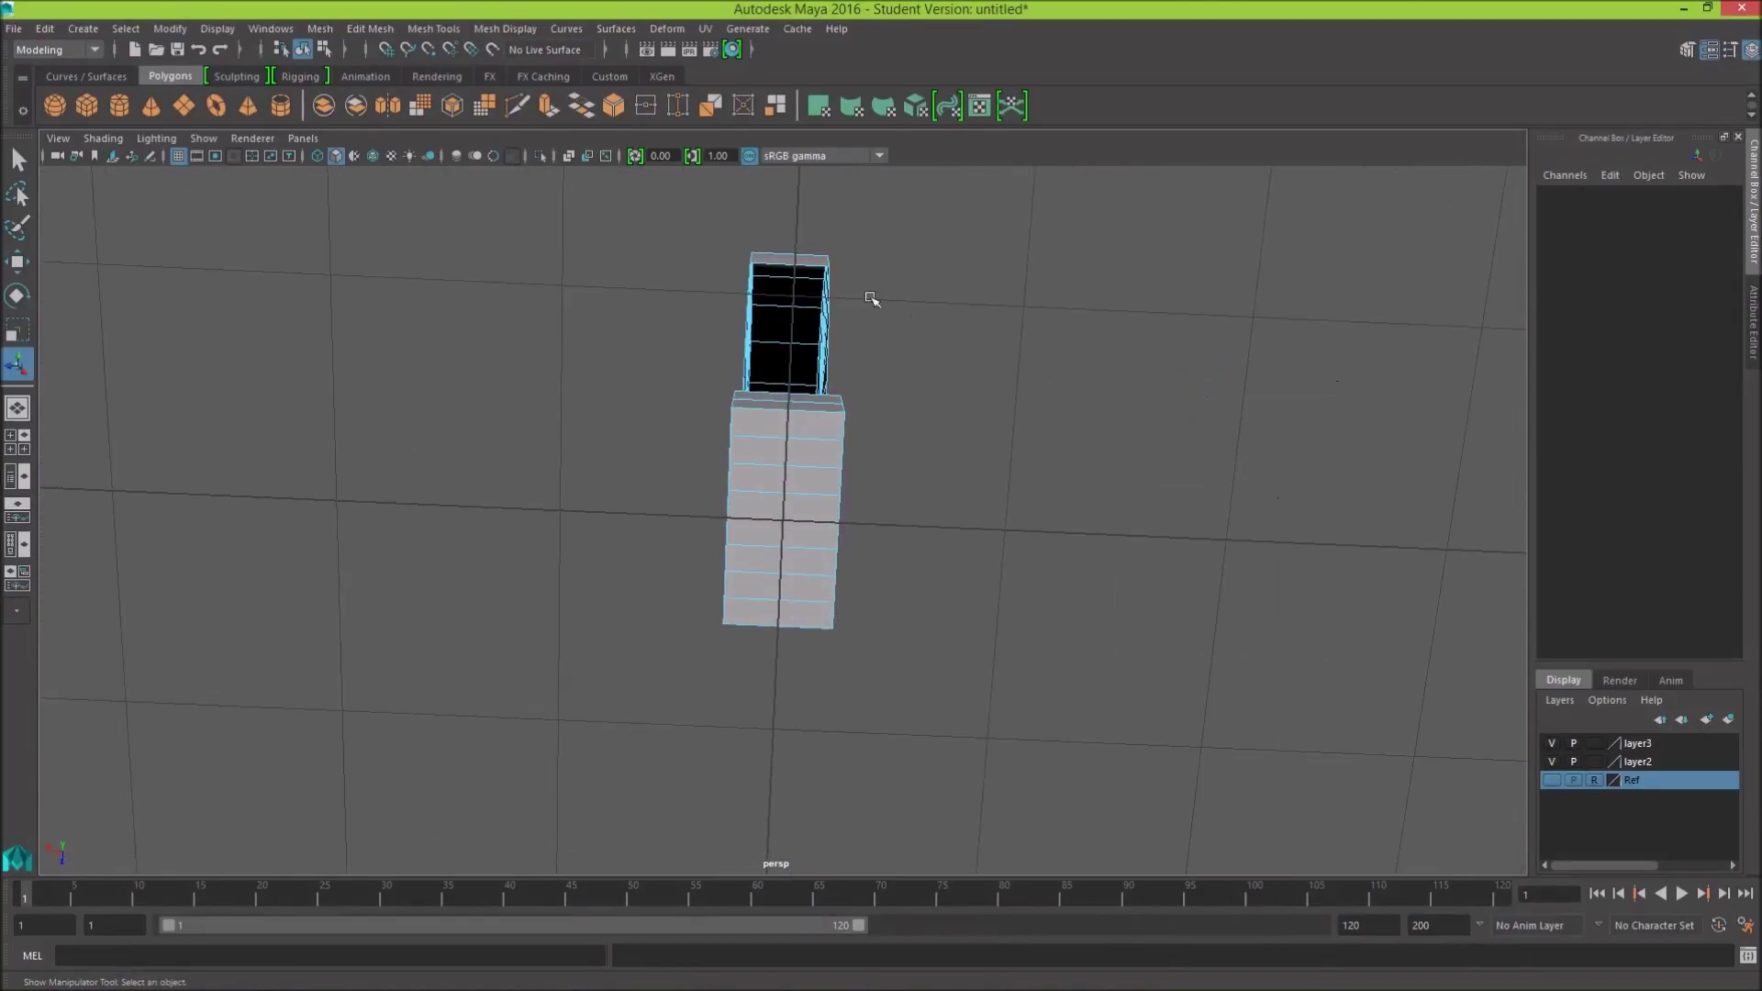
left_click(787, 265)
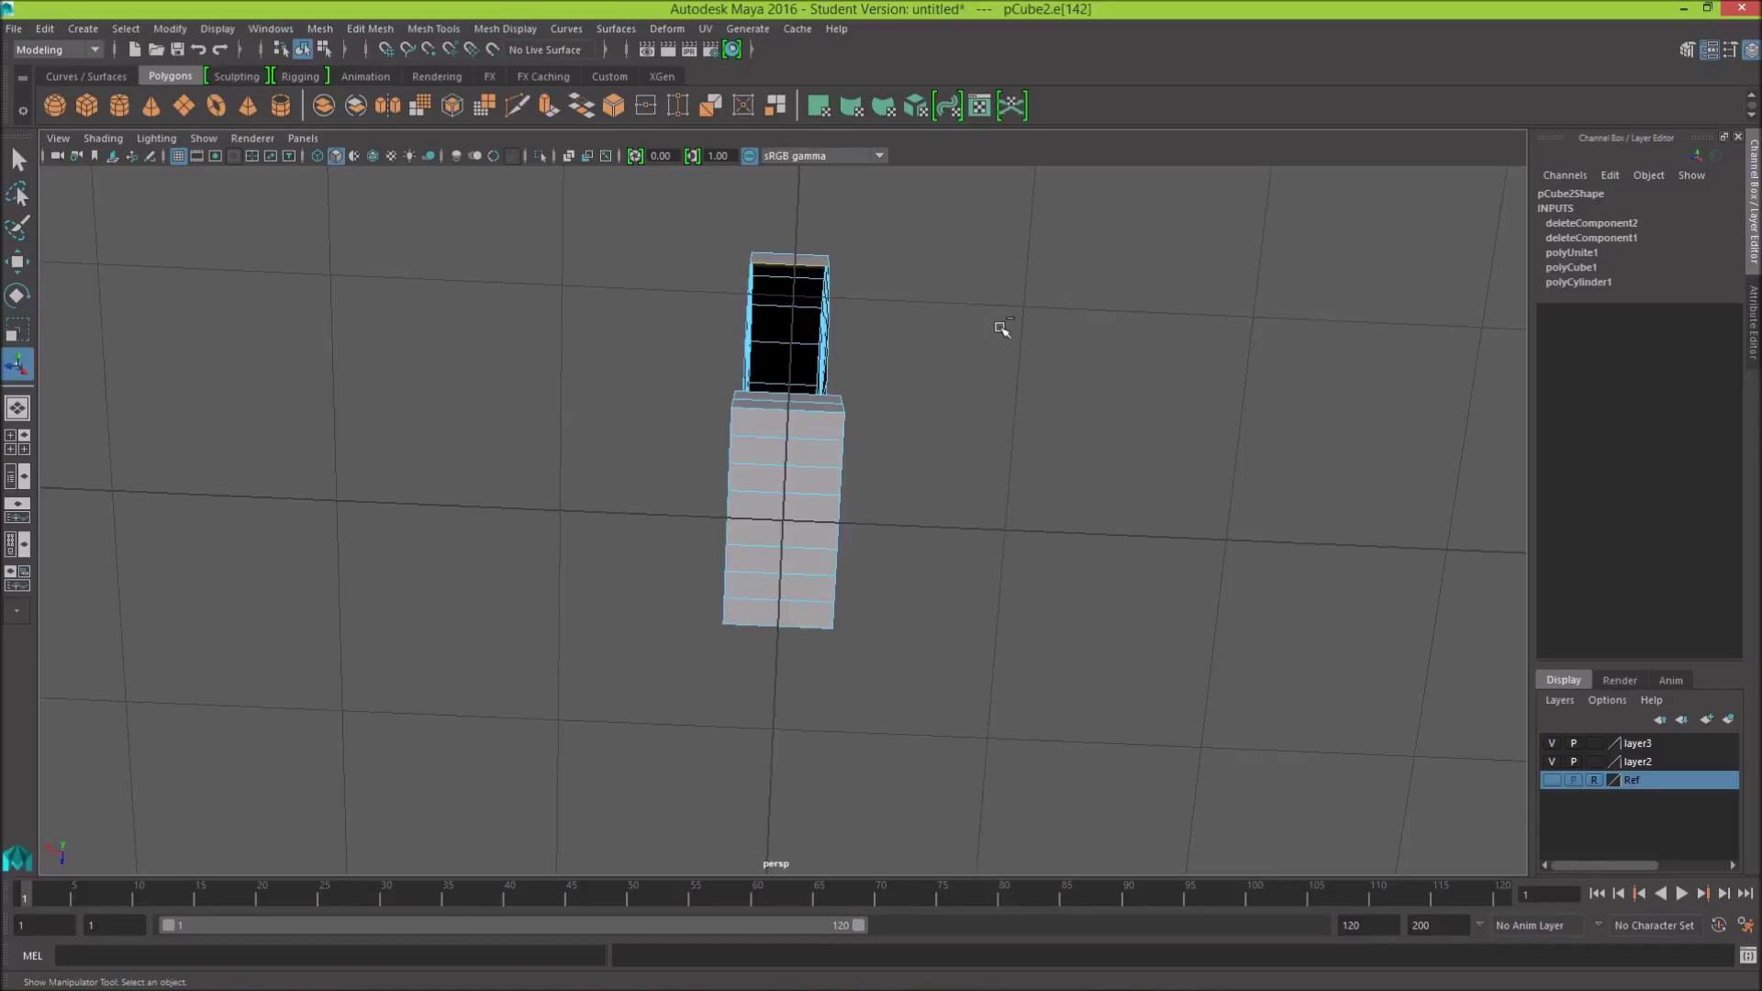
left_click_drag(1007, 388, 995, 570, "alt")
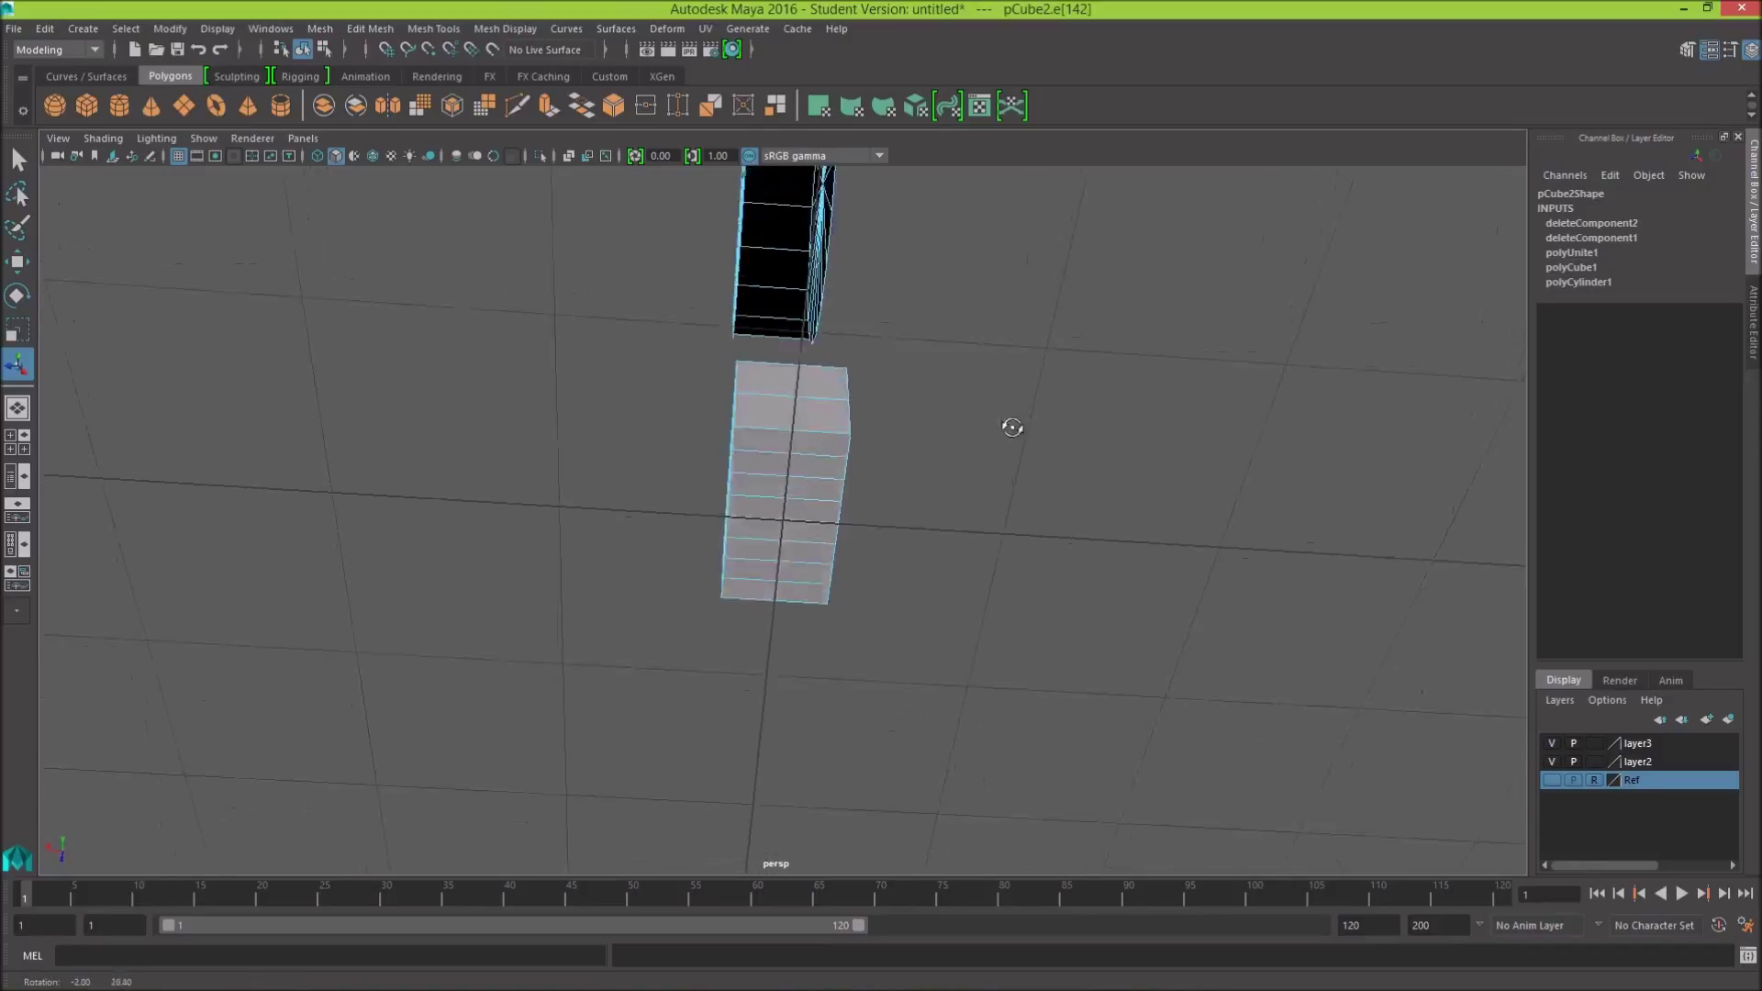
left_click(813, 510)
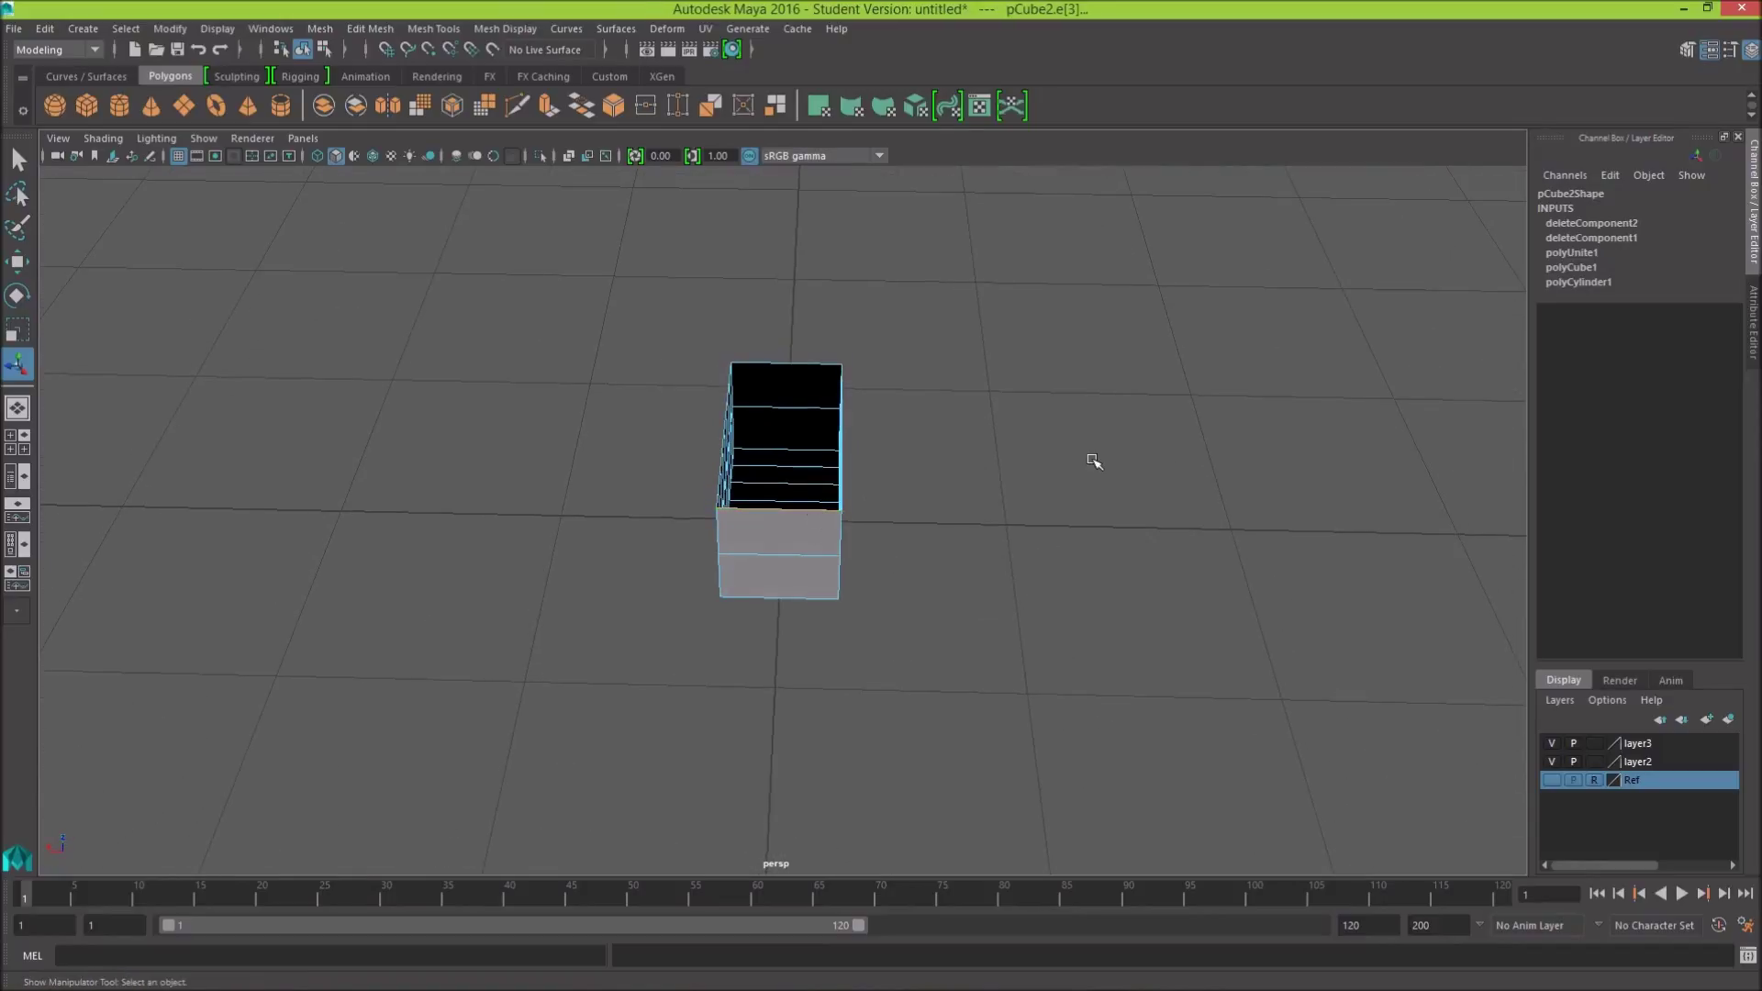
right_click_drag(1090, 460, 1040, 667, "shift")
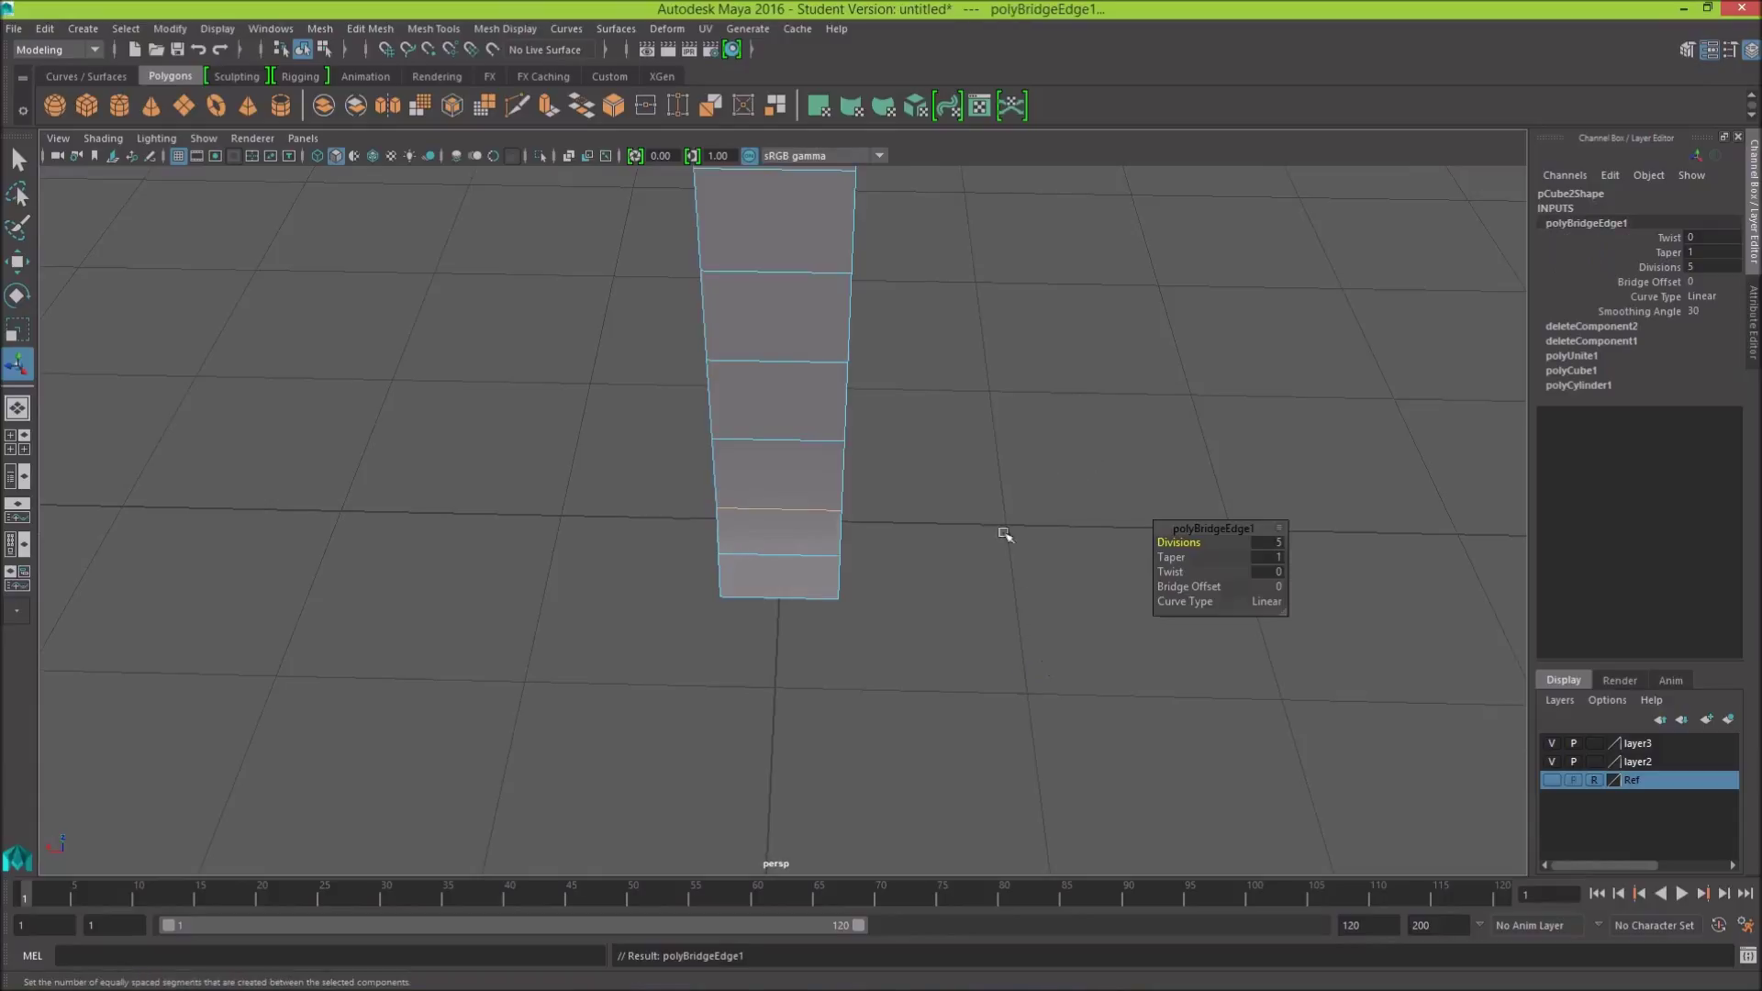
Step: Enter a new Divisions value for polyBridgeEdge1, then deselect the mesh
mouse_move(1004, 532)
left_mouse_down("alt")
mouse_move(1202, 329)
mouse_move(1270, 361)
left_mouse_up("alt")
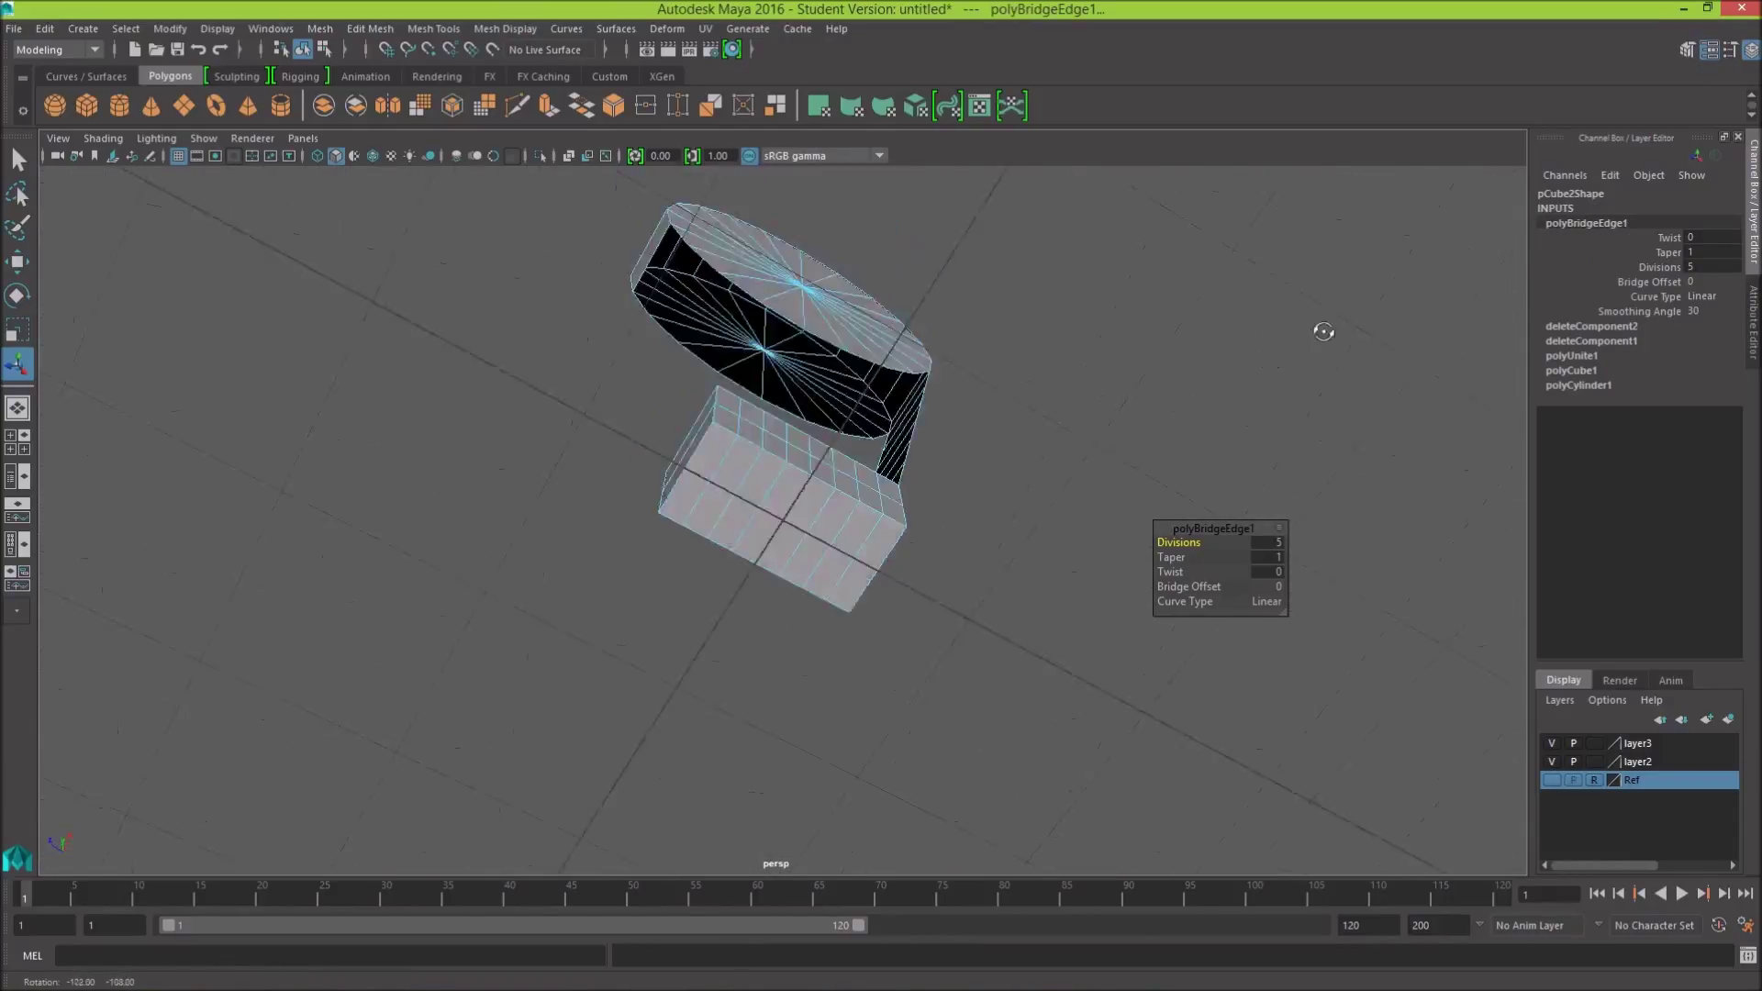
mouse_move(1323, 330)
left_mouse_down("alt")
mouse_move(1409, 390)
mouse_move(1133, 386)
mouse_move(1110, 343)
left_mouse_up("alt")
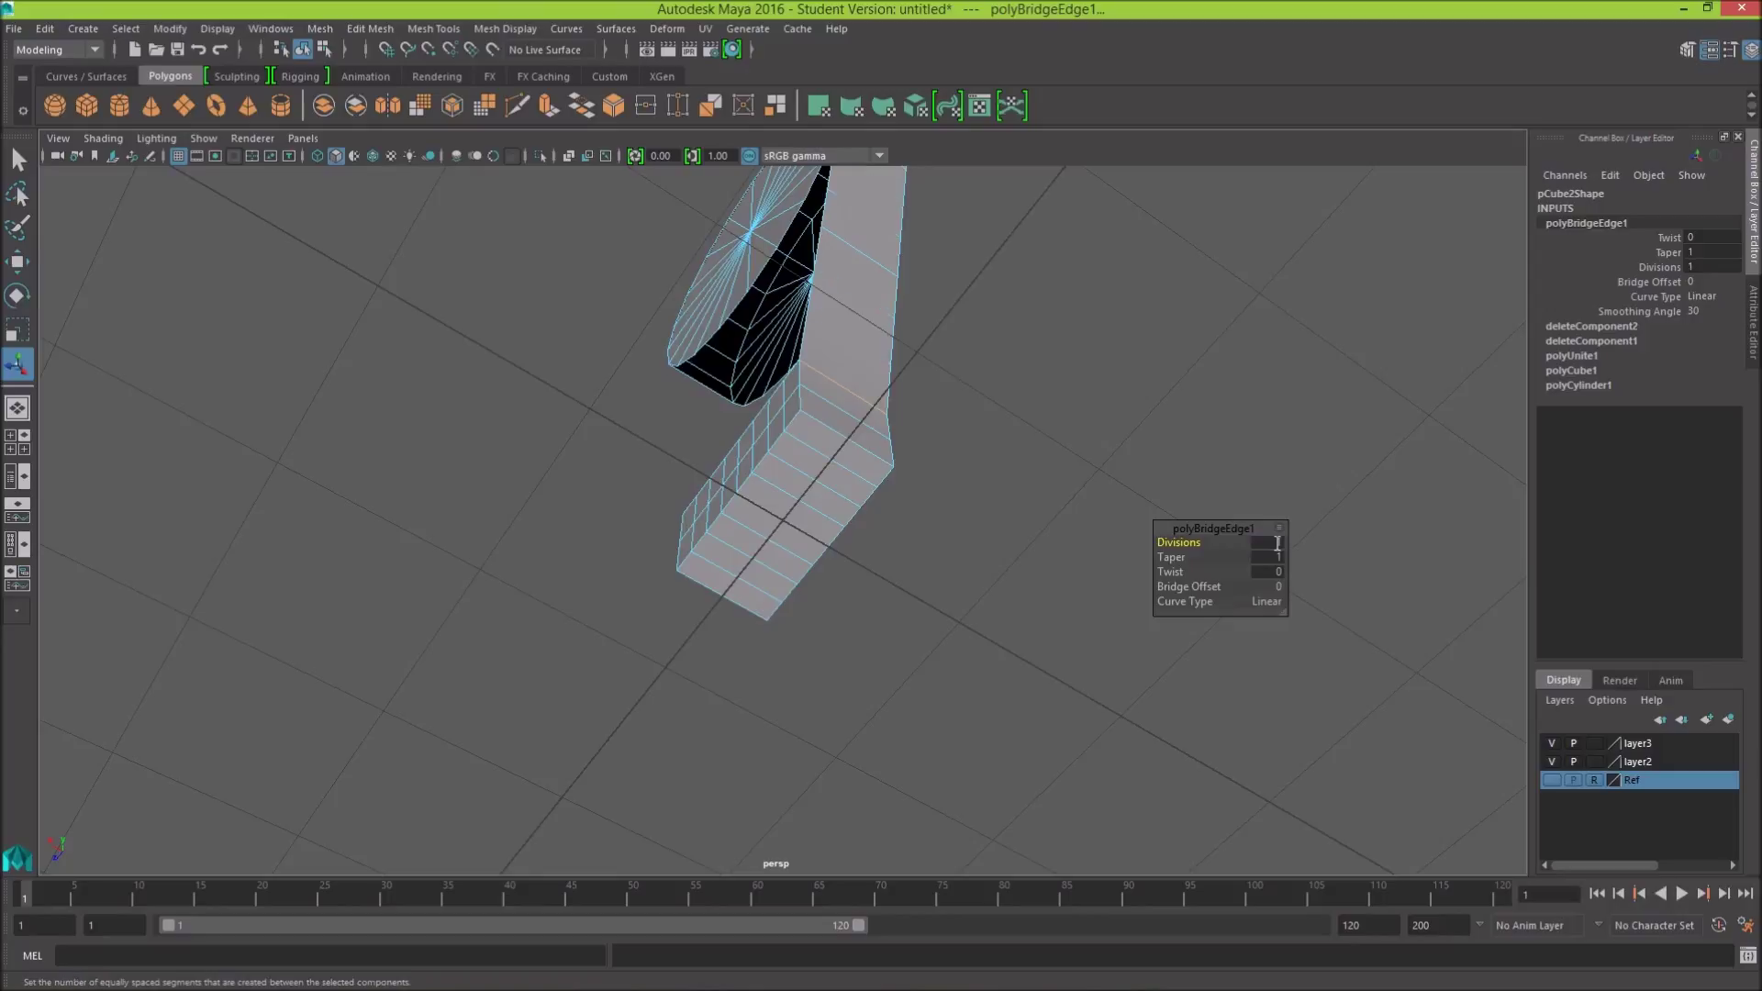
left_click(1277, 543)
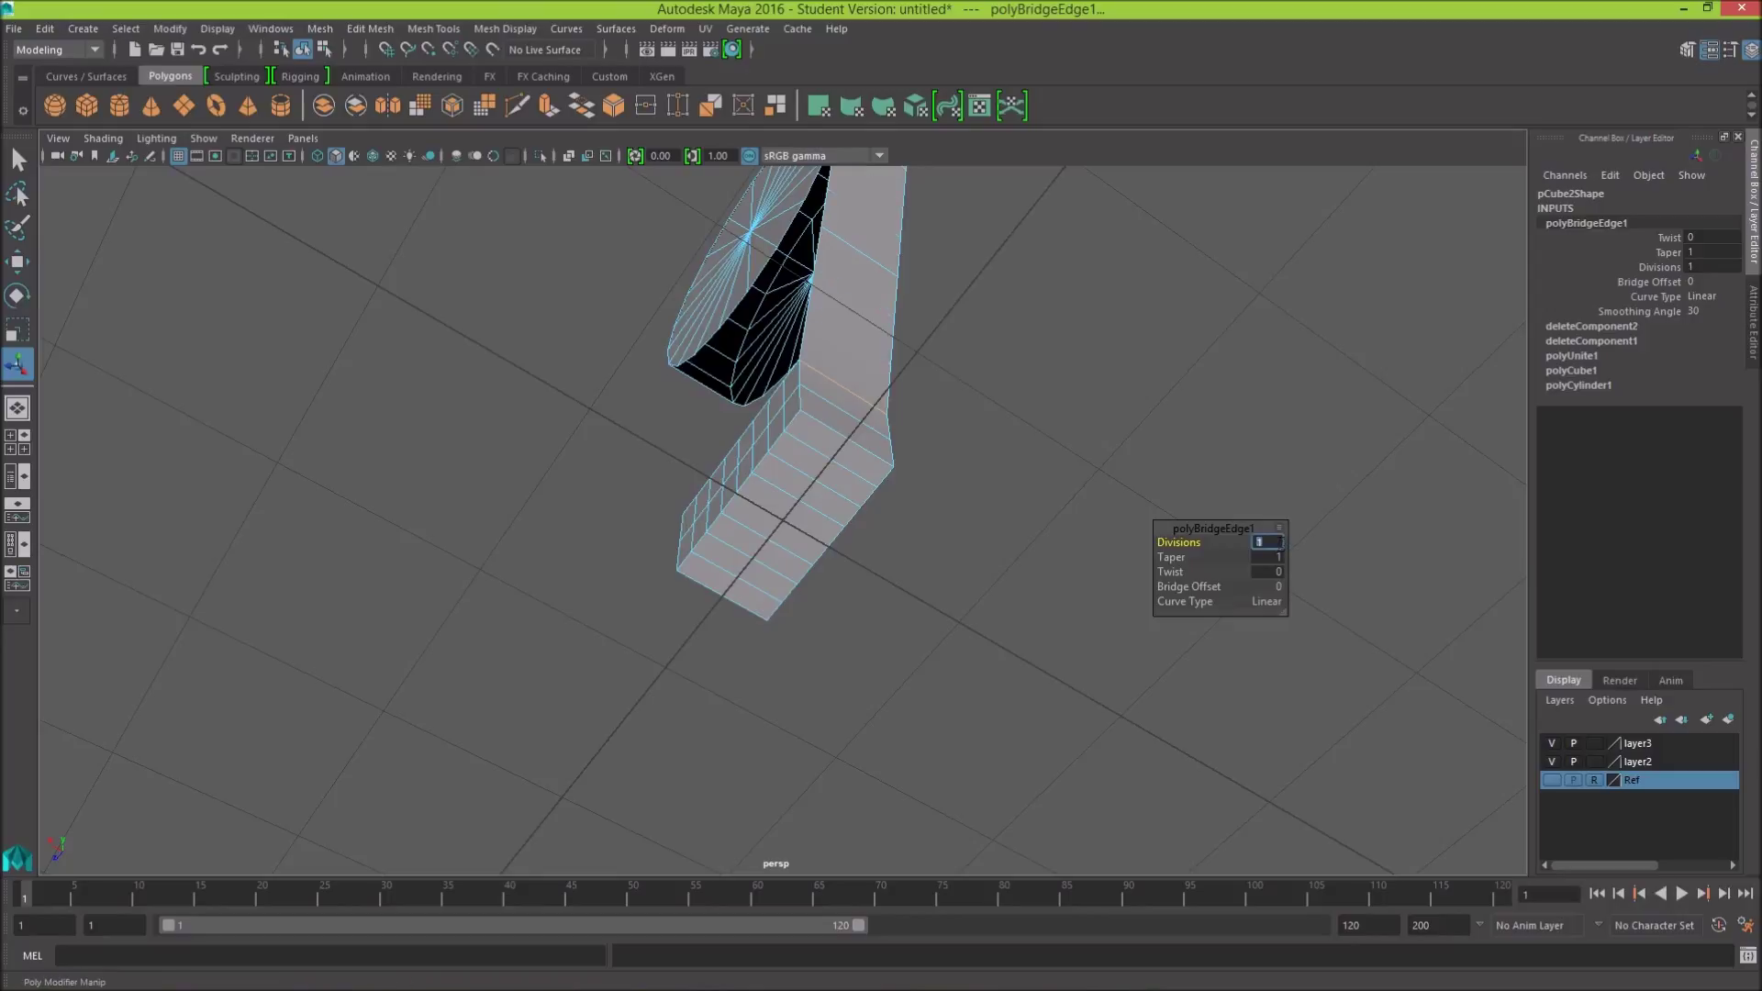
type("5")
key("Return")
left_click(1236, 437)
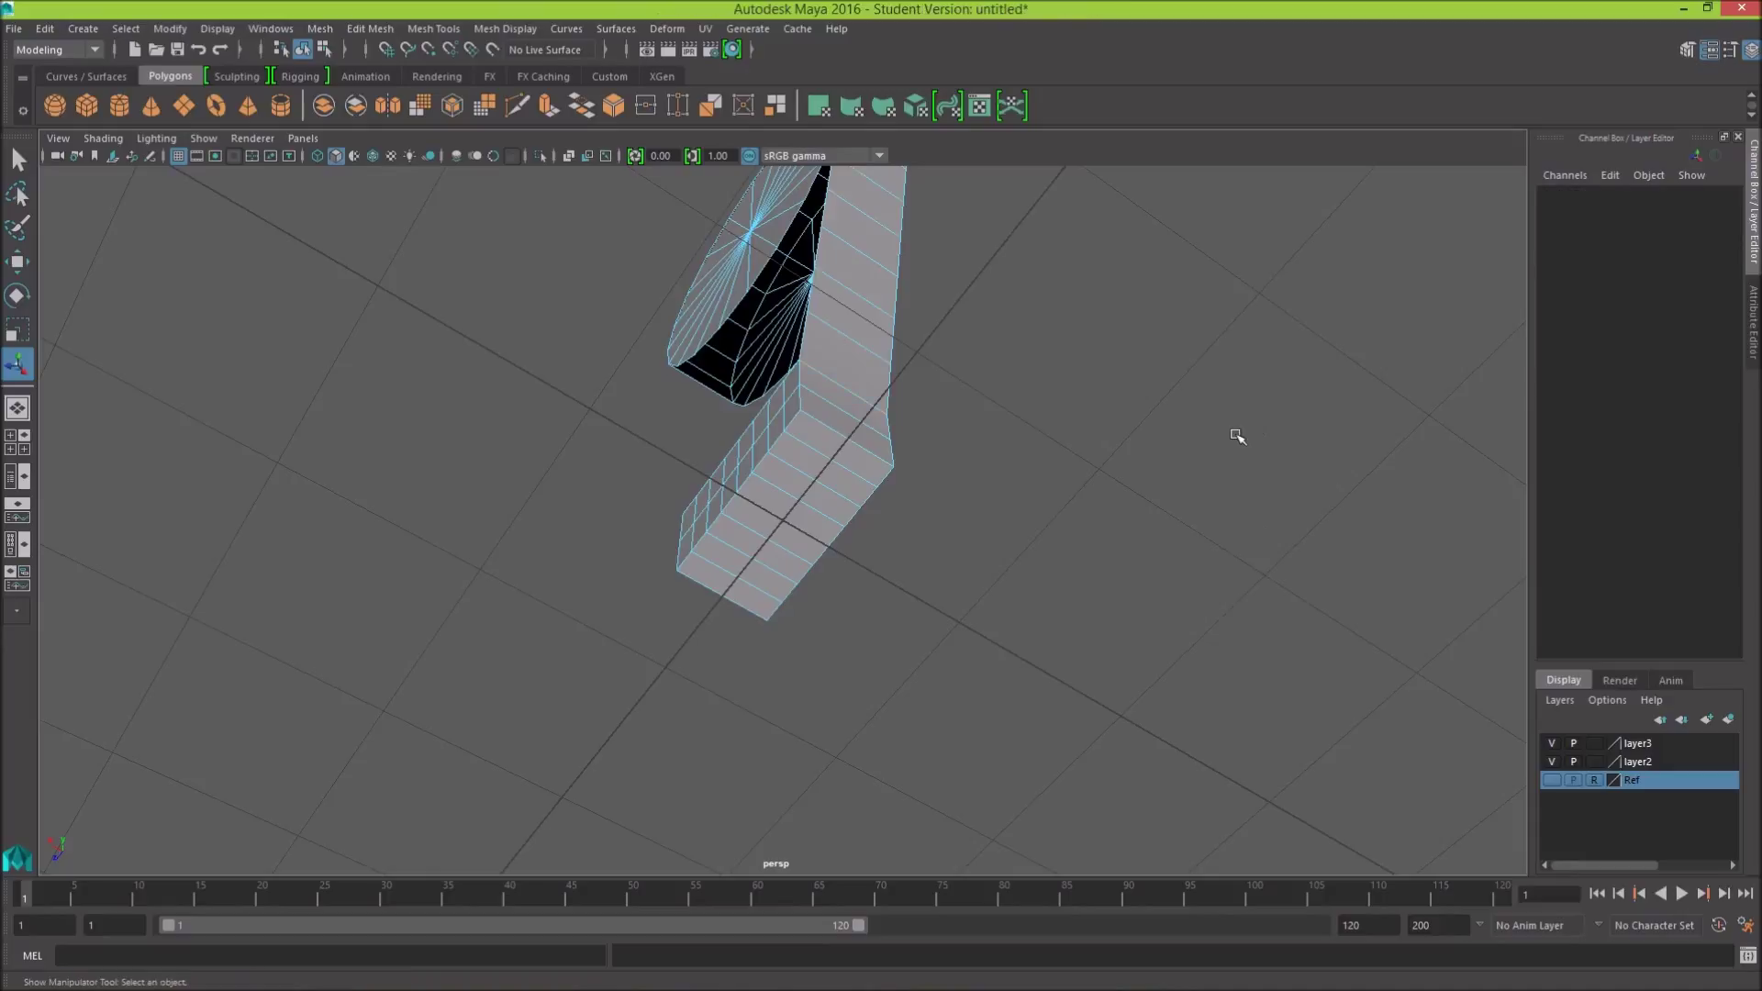
mouse_move(1162, 431)
left_mouse_down("alt")
mouse_move(1408, 512)
mouse_move(1337, 611)
left_mouse_up("alt")
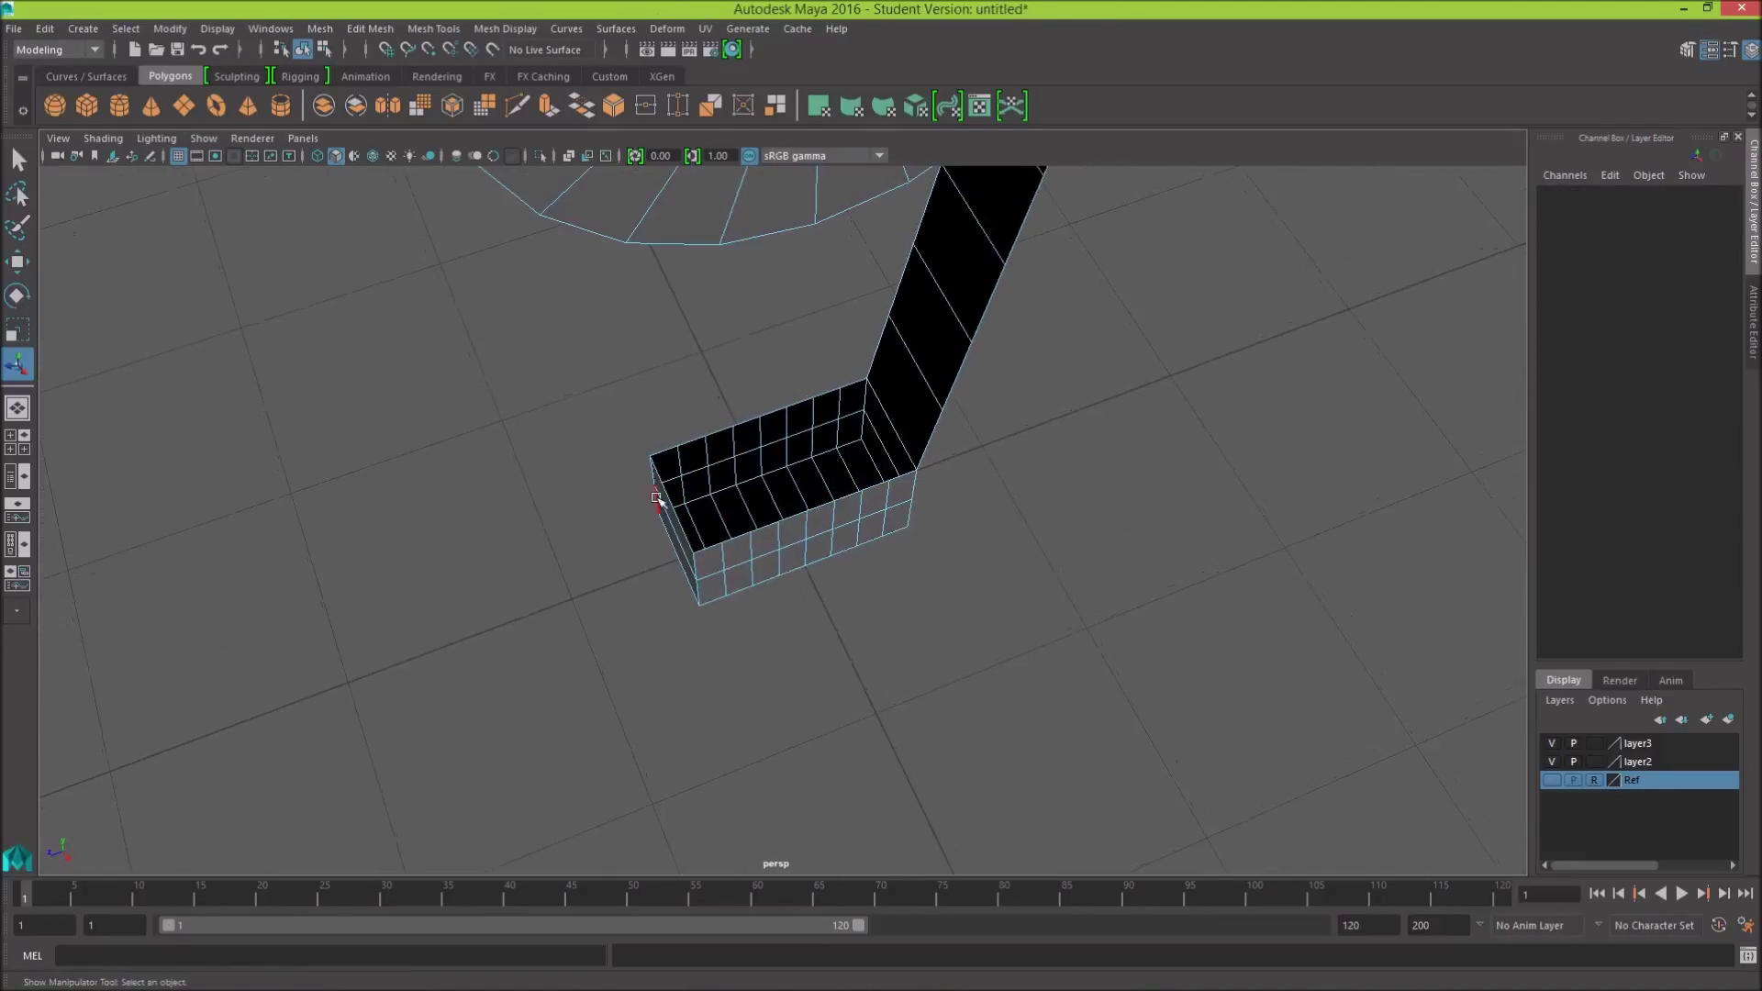
Step: Pick border edges along the box top from lower and top-down views
right_click_drag(518, 505, 524, 438)
left_click(669, 506)
left_click_drag(1195, 622, 1258, 440, "alt")
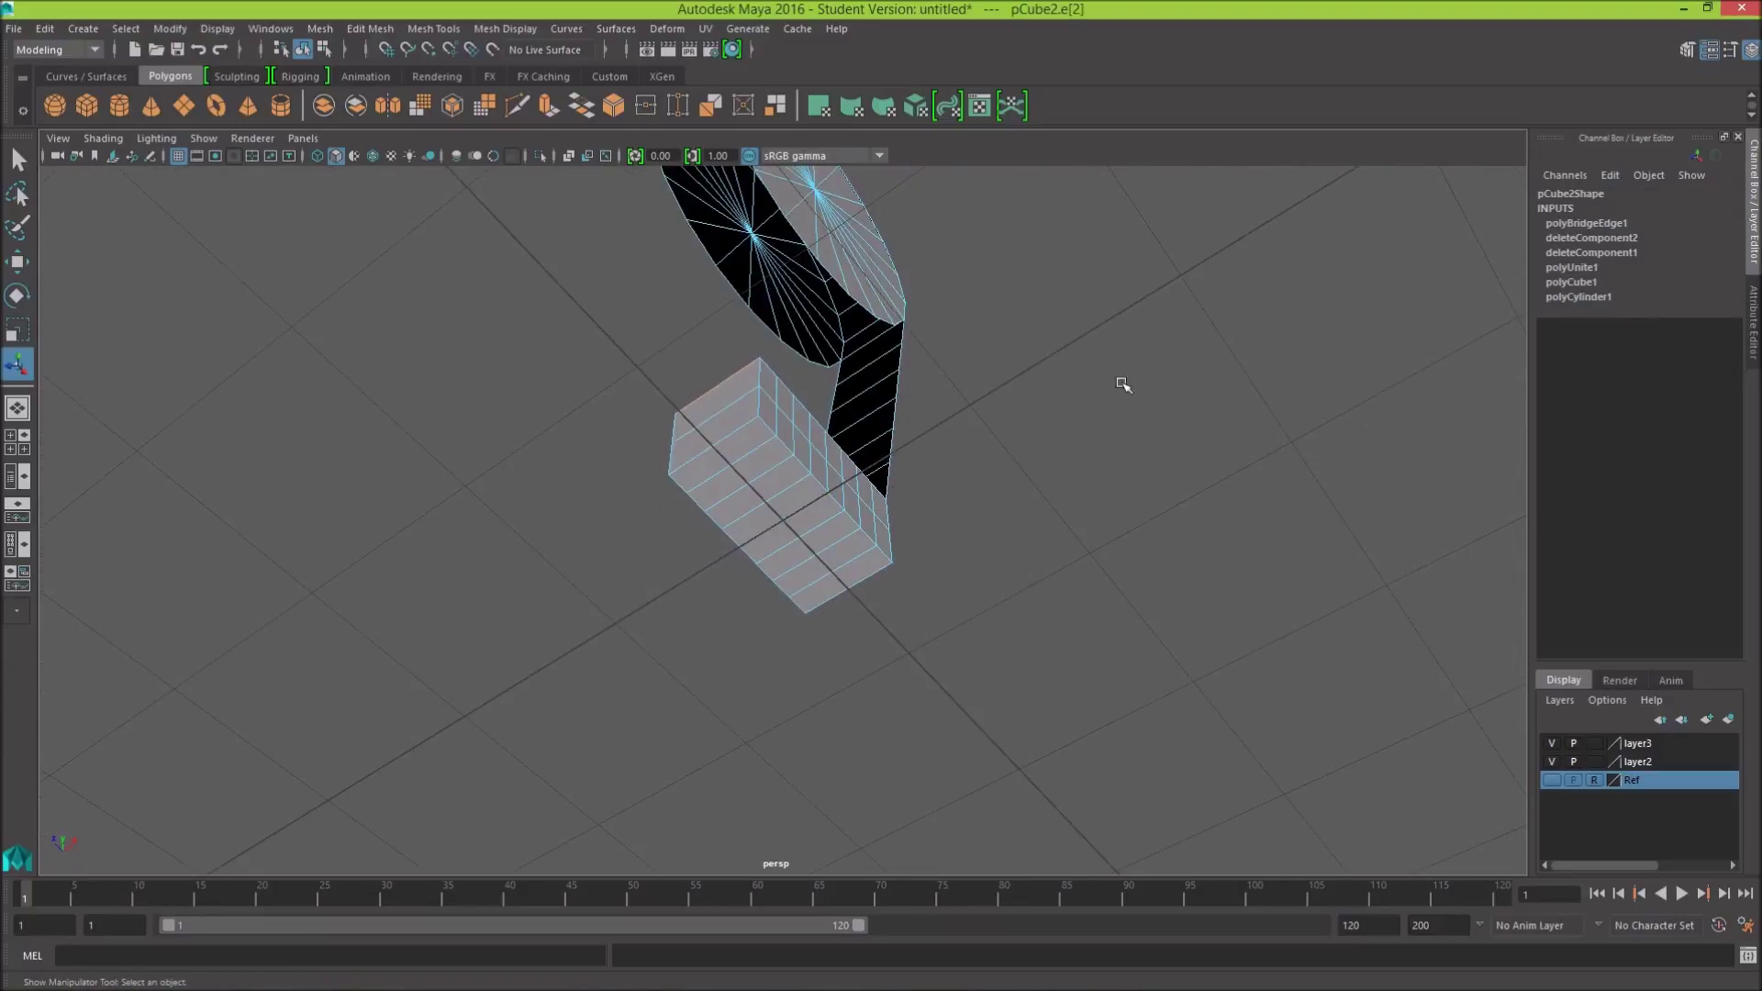
left_click_drag(1122, 381, 886, 309, "alt")
key("Caps_Lock")
left_click(722, 332)
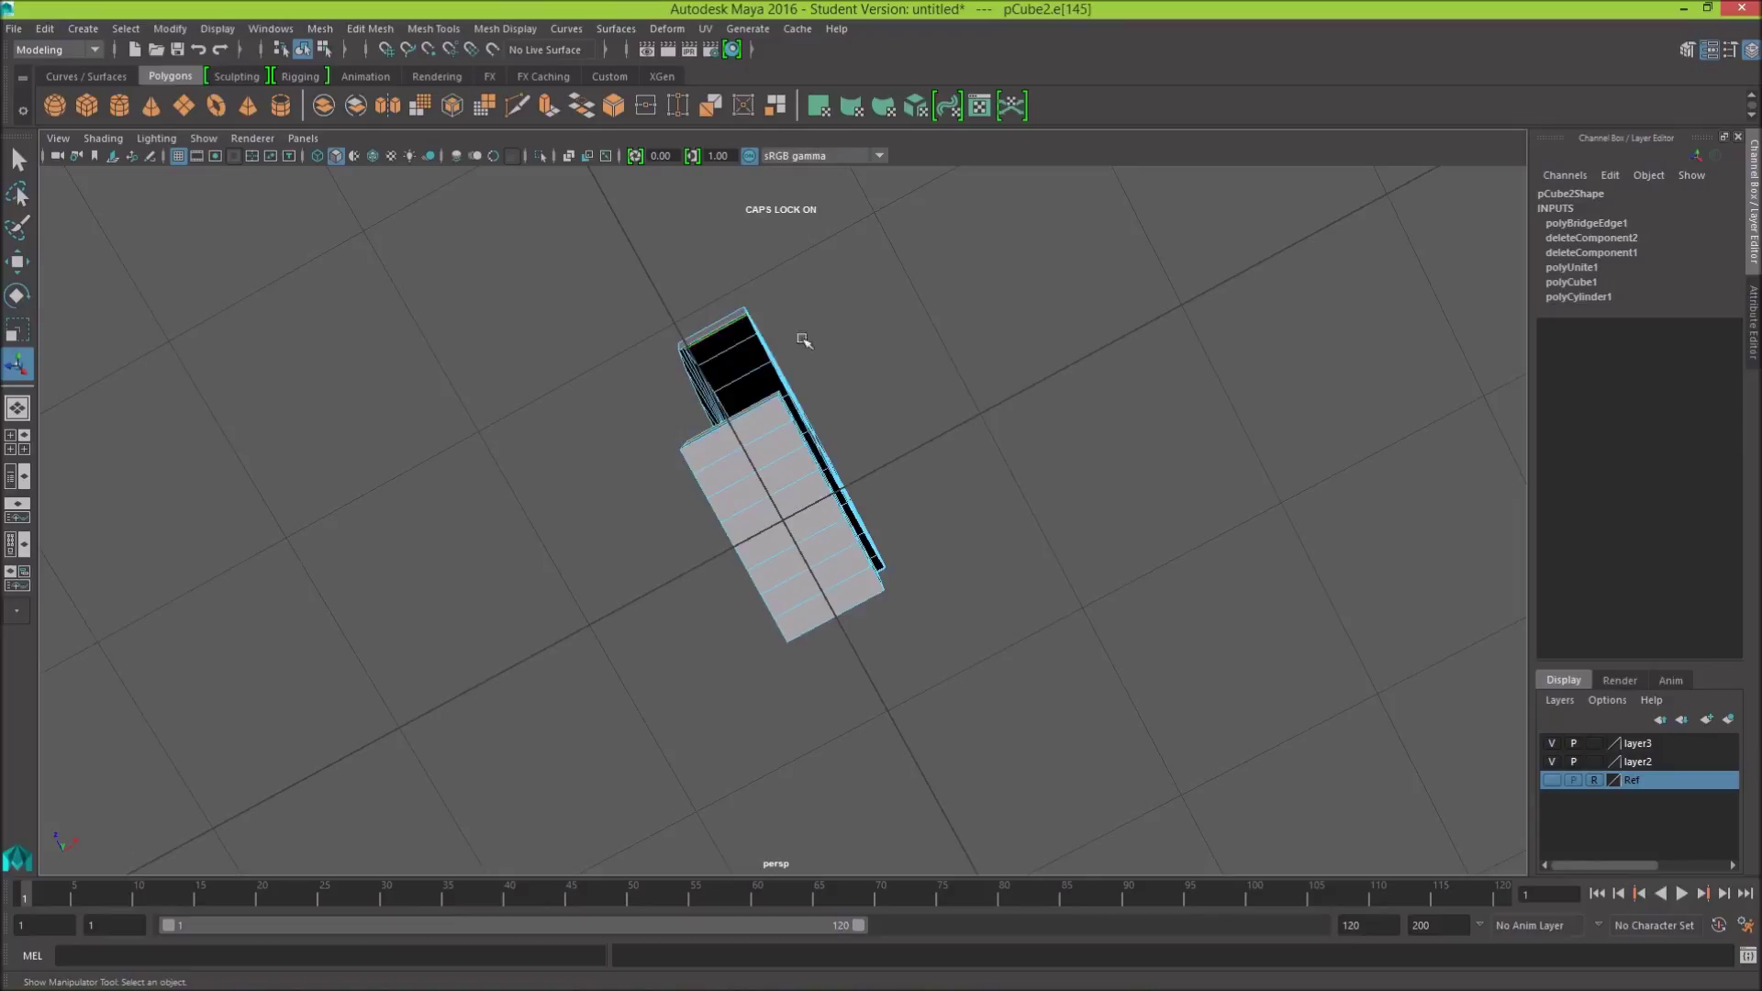
right_click(1042, 361)
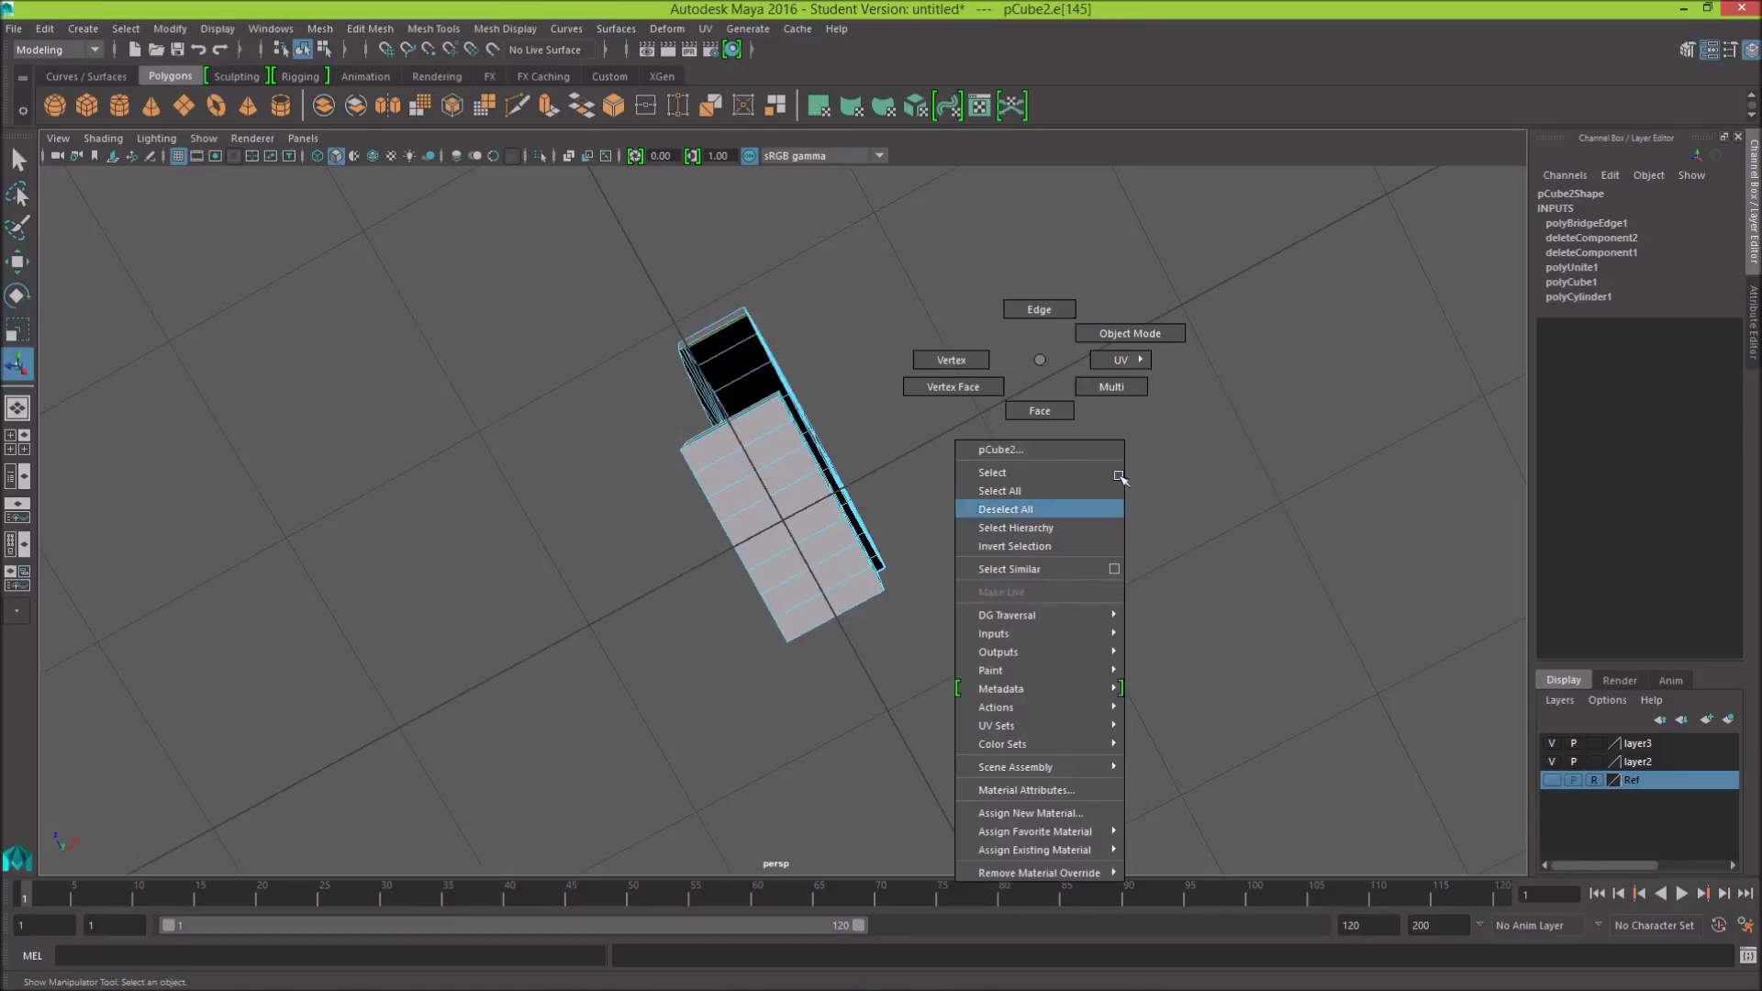
Step: Add the top-front border edge and bridge the pair into a new wall
mouse_move(1050, 362)
left_mouse_down("alt")
mouse_move(1102, 441)
mouse_move(1105, 512)
left_mouse_up("alt")
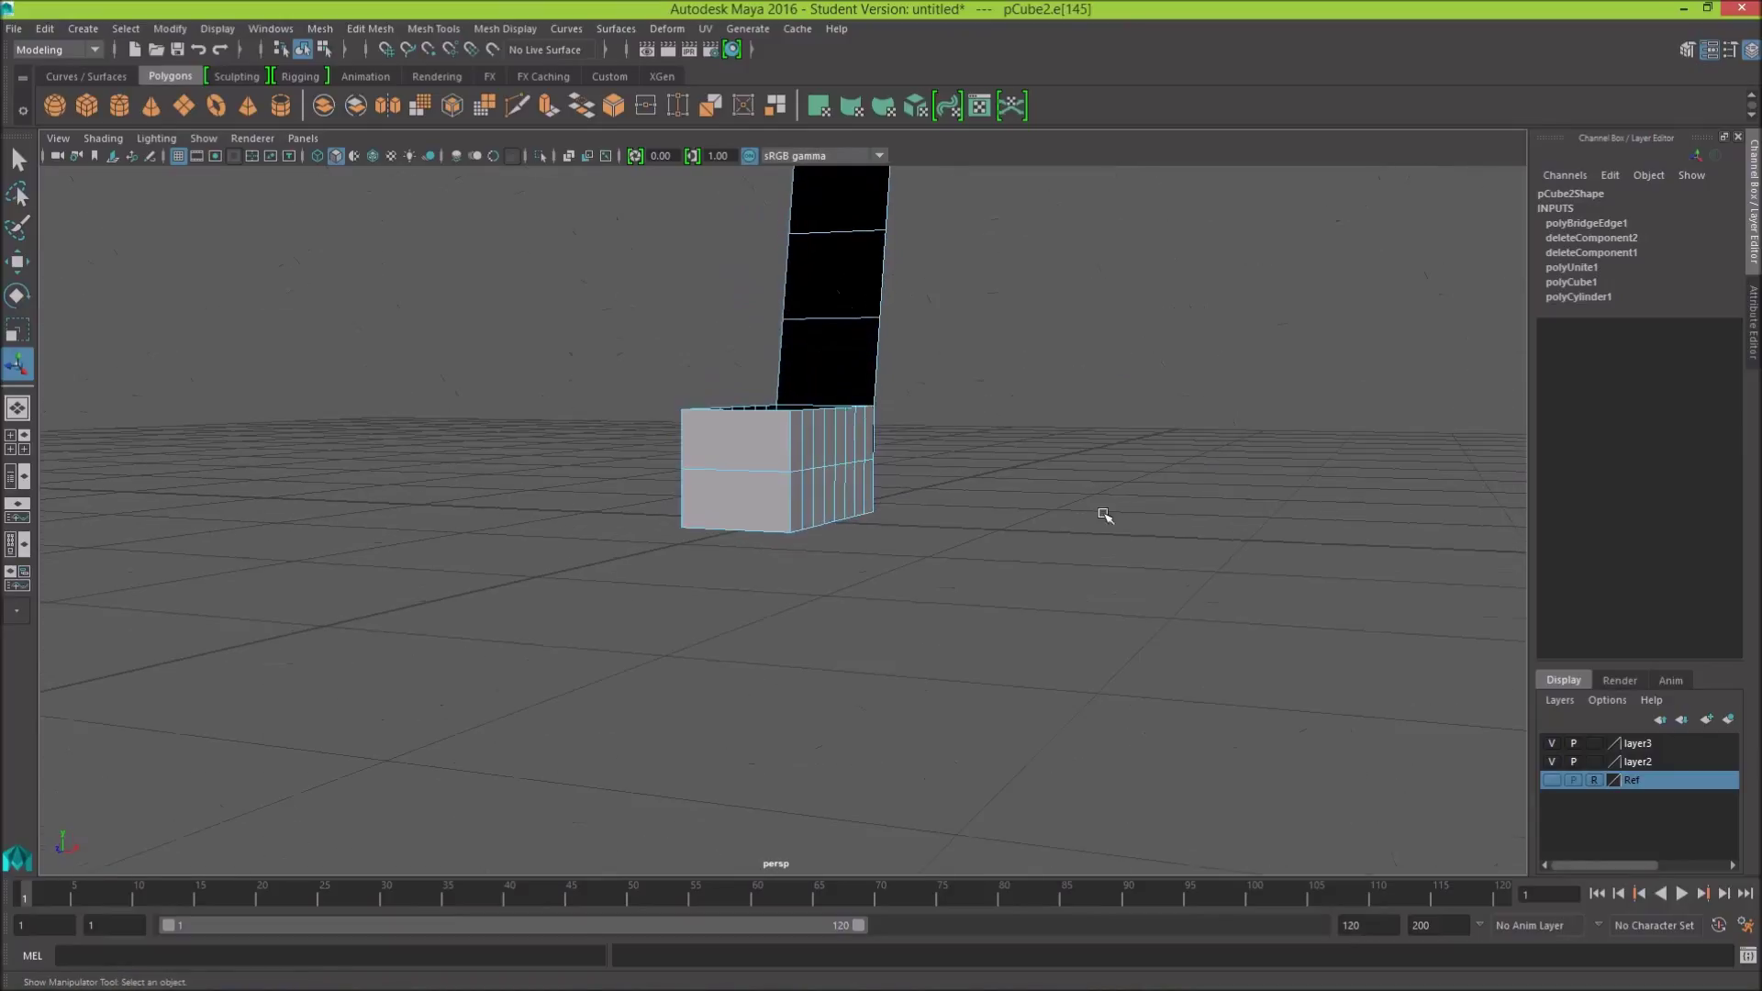
key("Caps_Lock")
left_click(765, 414)
left_click_drag(1037, 414, 1059, 289, "alt")
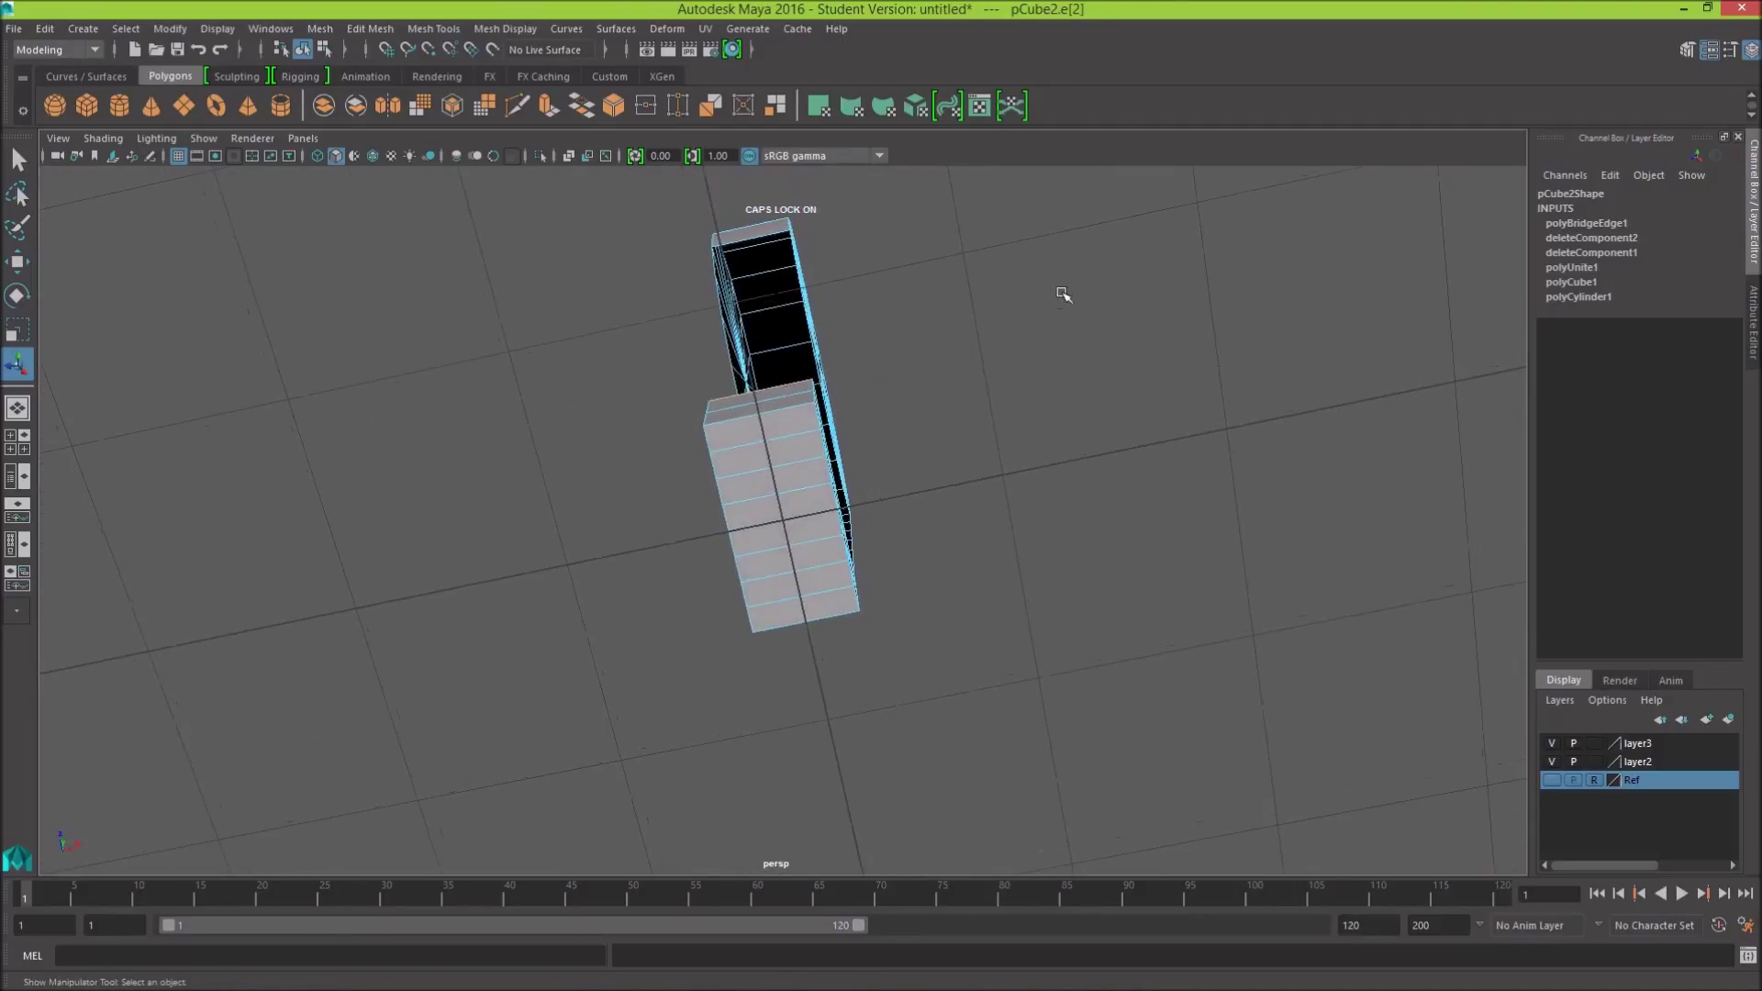
left_click(778, 238, "shift")
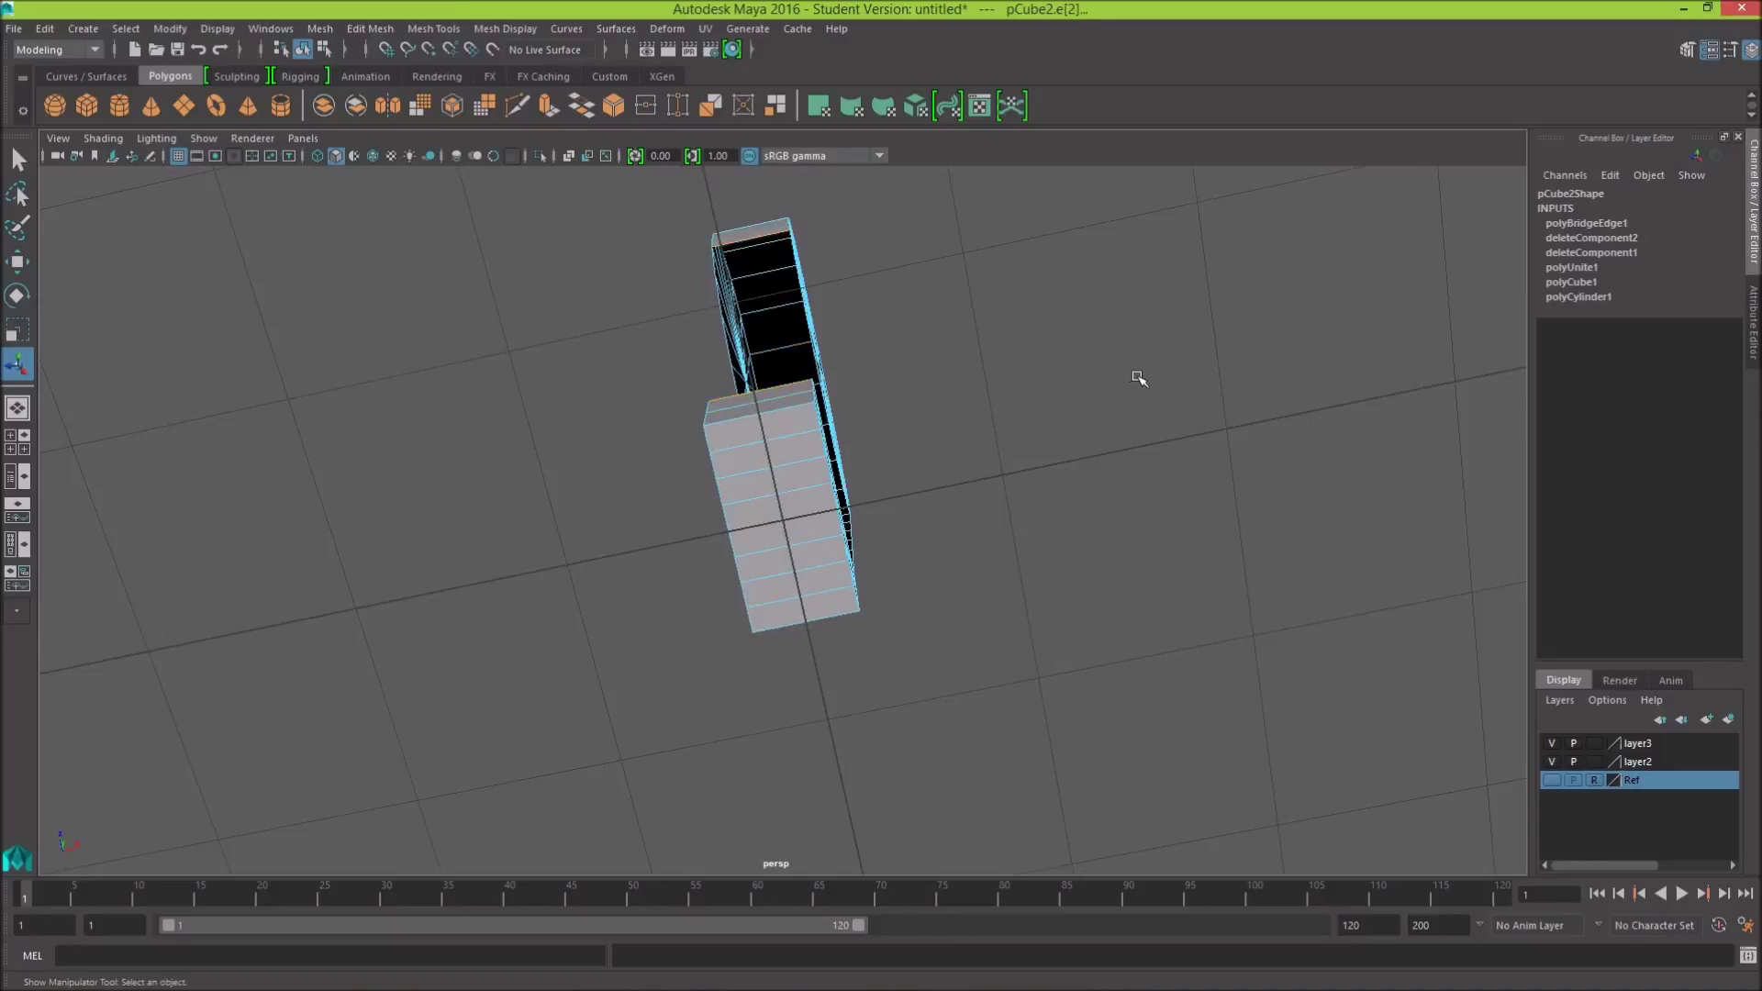
right_click_drag(1137, 379, 1112, 587, "shift")
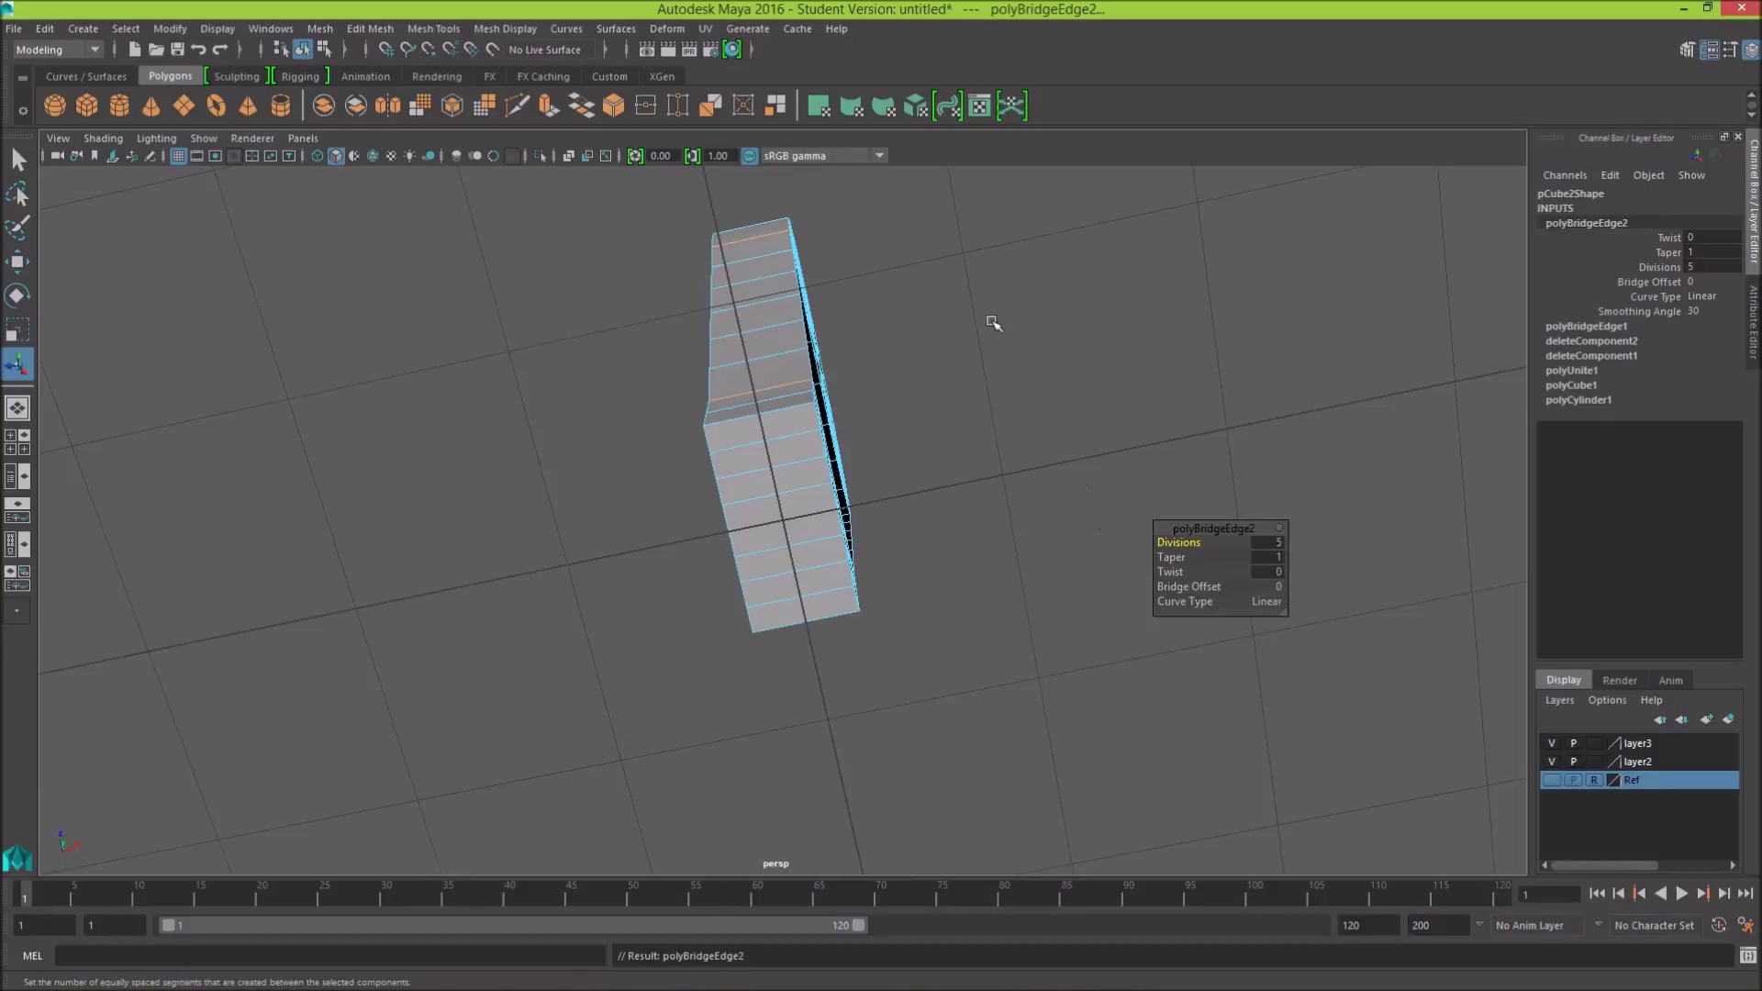
mouse_move(993, 322)
left_mouse_down("alt")
mouse_move(646, 503)
mouse_move(511, 413)
mouse_move(361, 361)
mouse_move(339, 275)
mouse_move(393, 238)
mouse_move(574, 270)
mouse_move(732, 436)
mouse_move(897, 483)
mouse_move(909, 504)
mouse_move(857, 504)
mouse_move(748, 283)
mouse_move(680, 322)
mouse_move(653, 421)
mouse_move(719, 404)
mouse_move(842, 306)
mouse_move(858, 382)
mouse_move(849, 302)
mouse_move(879, 320)
mouse_move(838, 345)
mouse_move(807, 491)
left_mouse_up("alt")
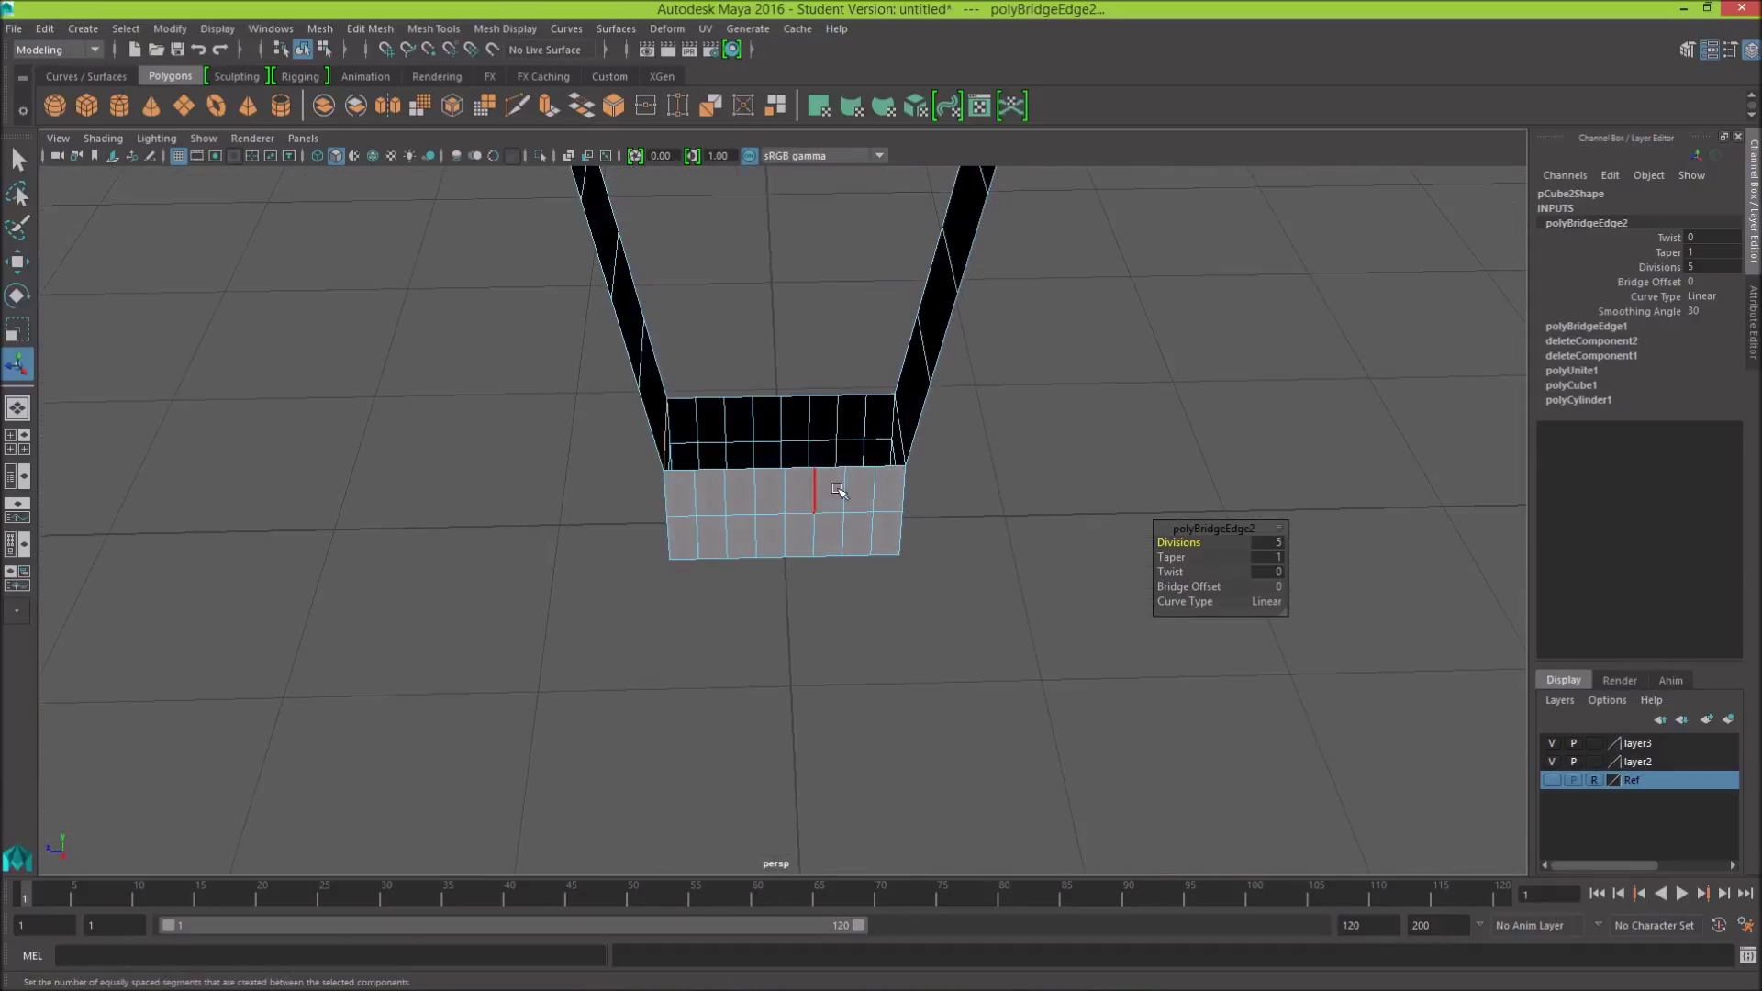
Step: Bridge two of the box's top border edges to the cylinder hub
right_click(1070, 394)
left_click(684, 475)
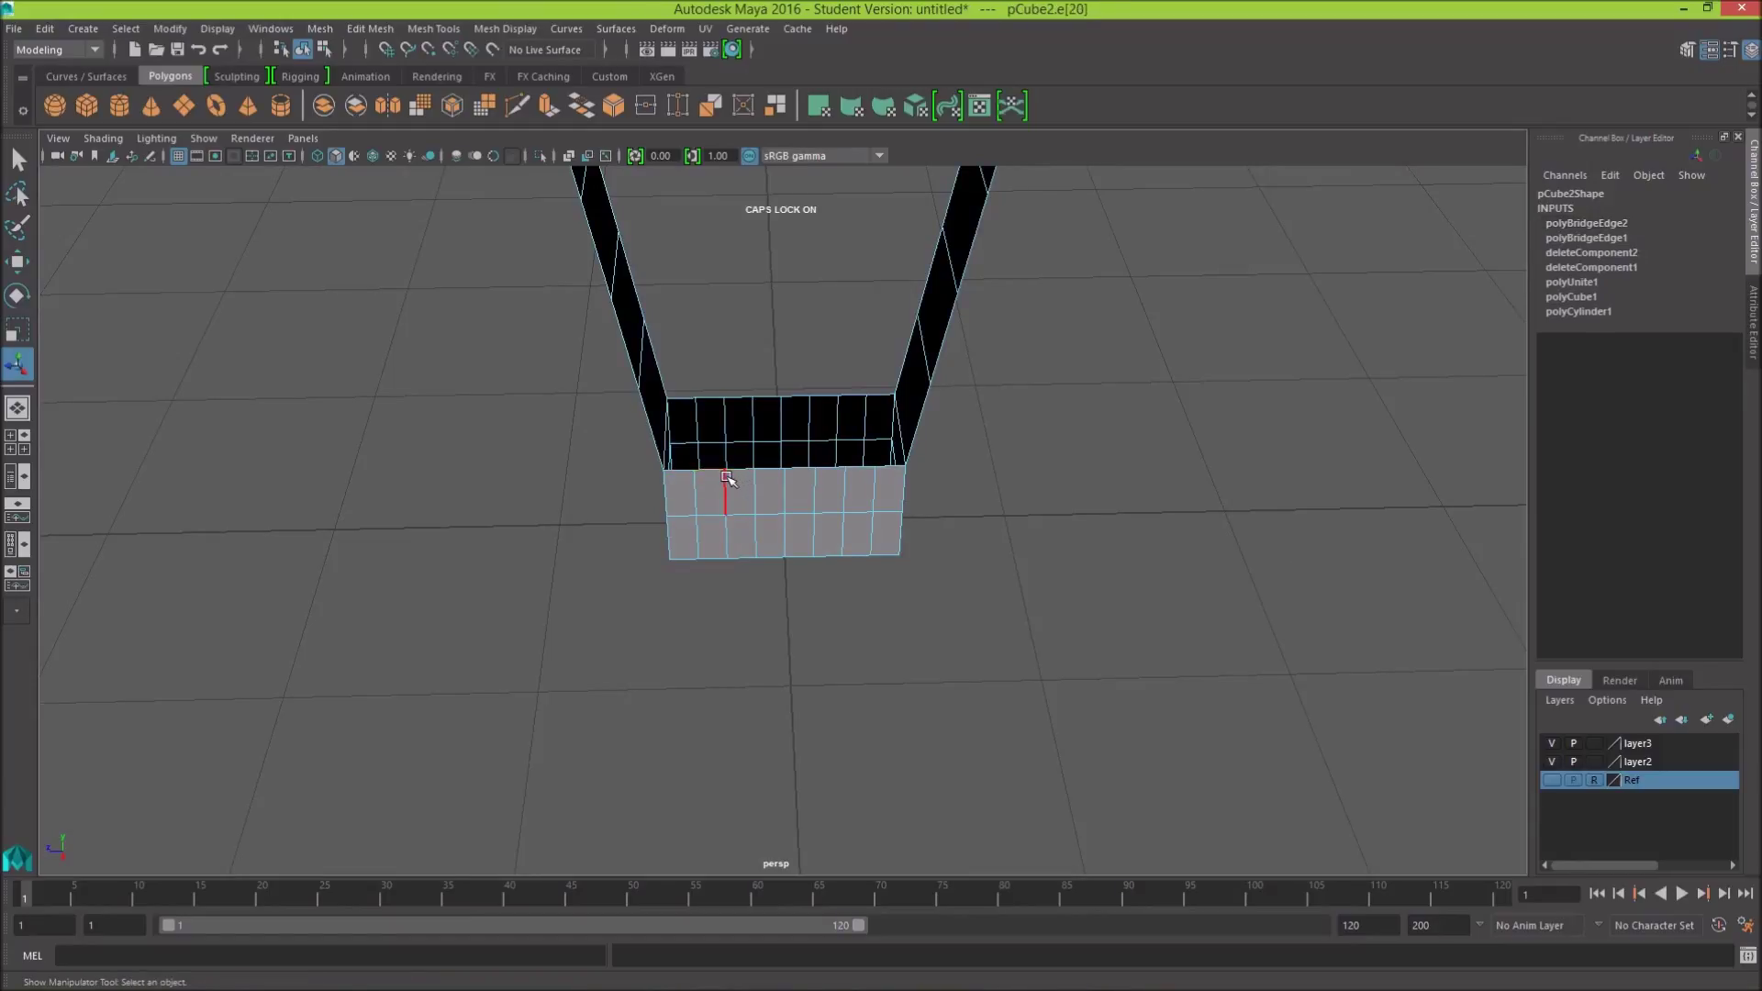
left_click(677, 474)
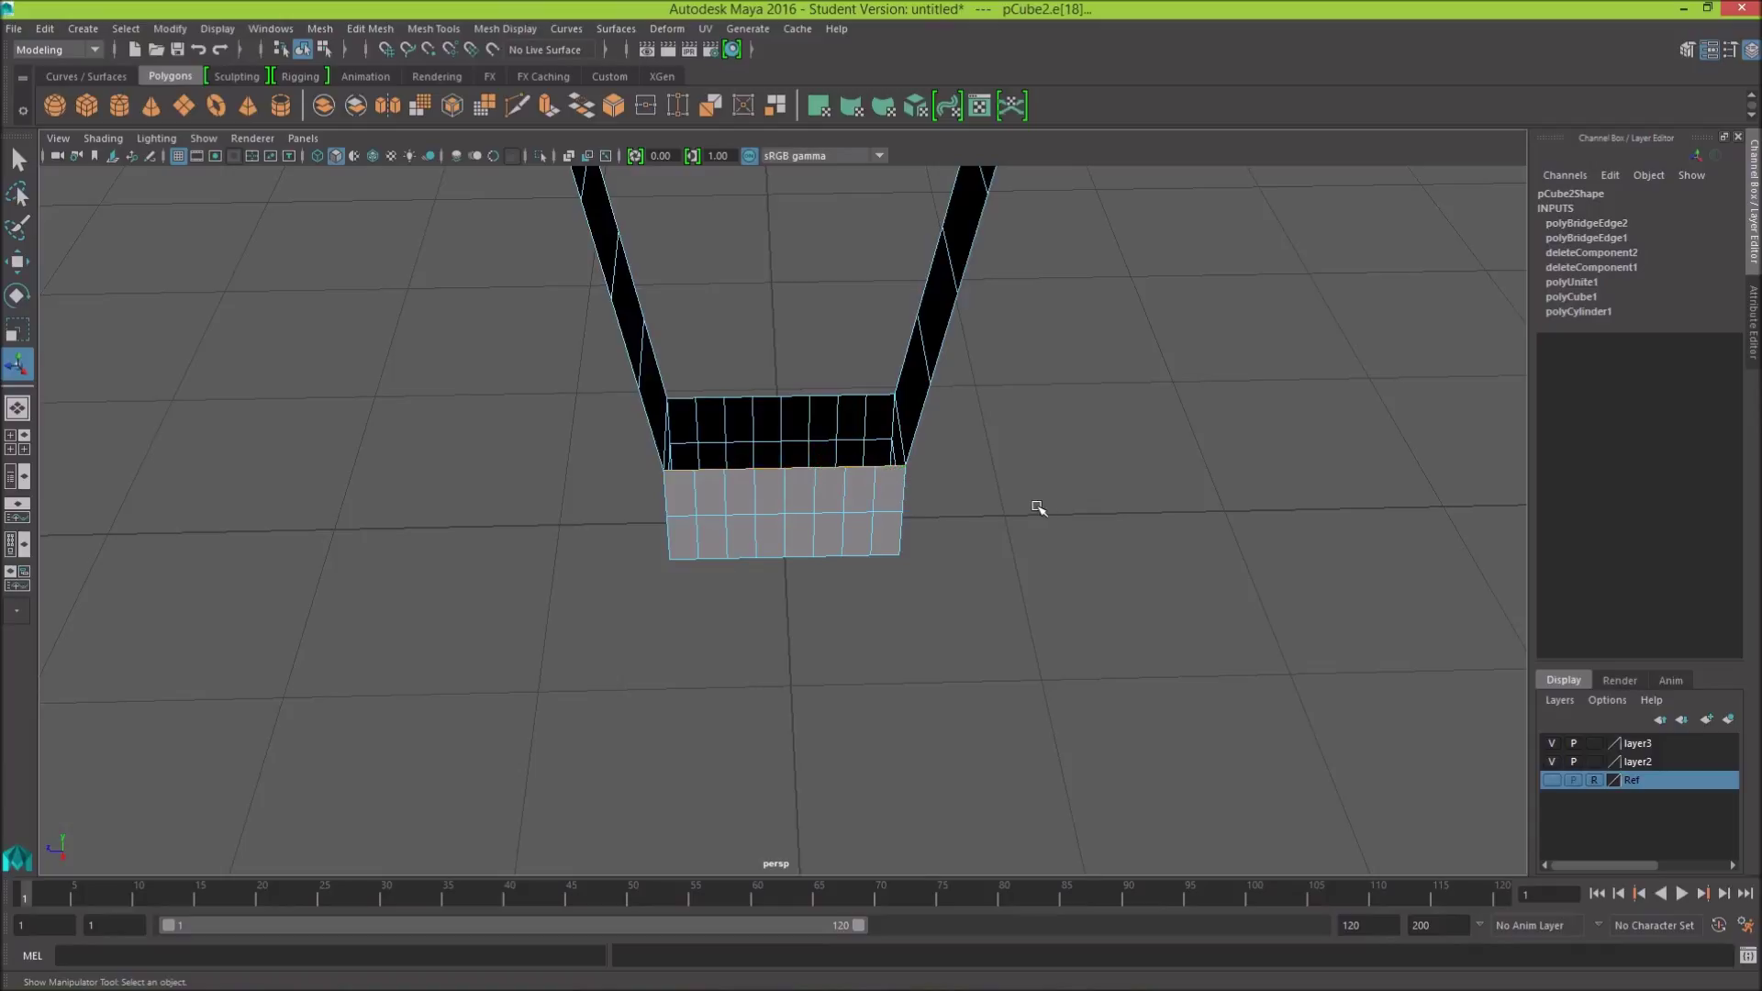
left_click_drag(1106, 497, 1130, 351, "alt")
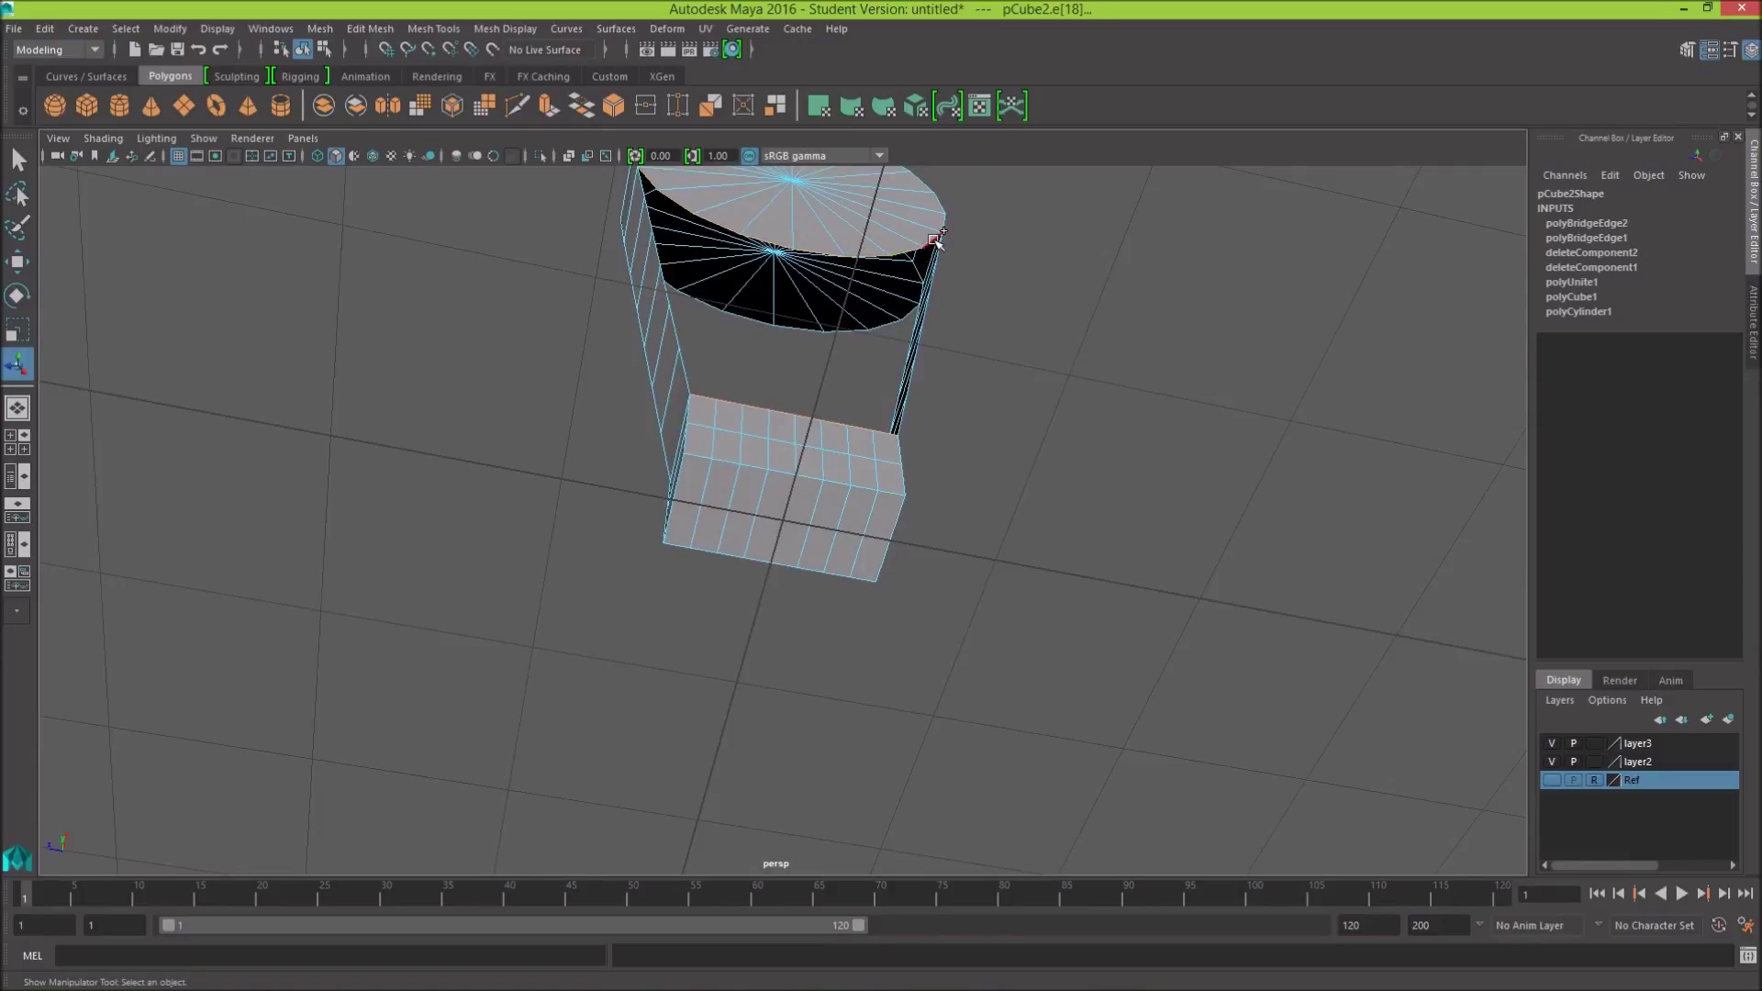
right_click(1083, 320, "shift")
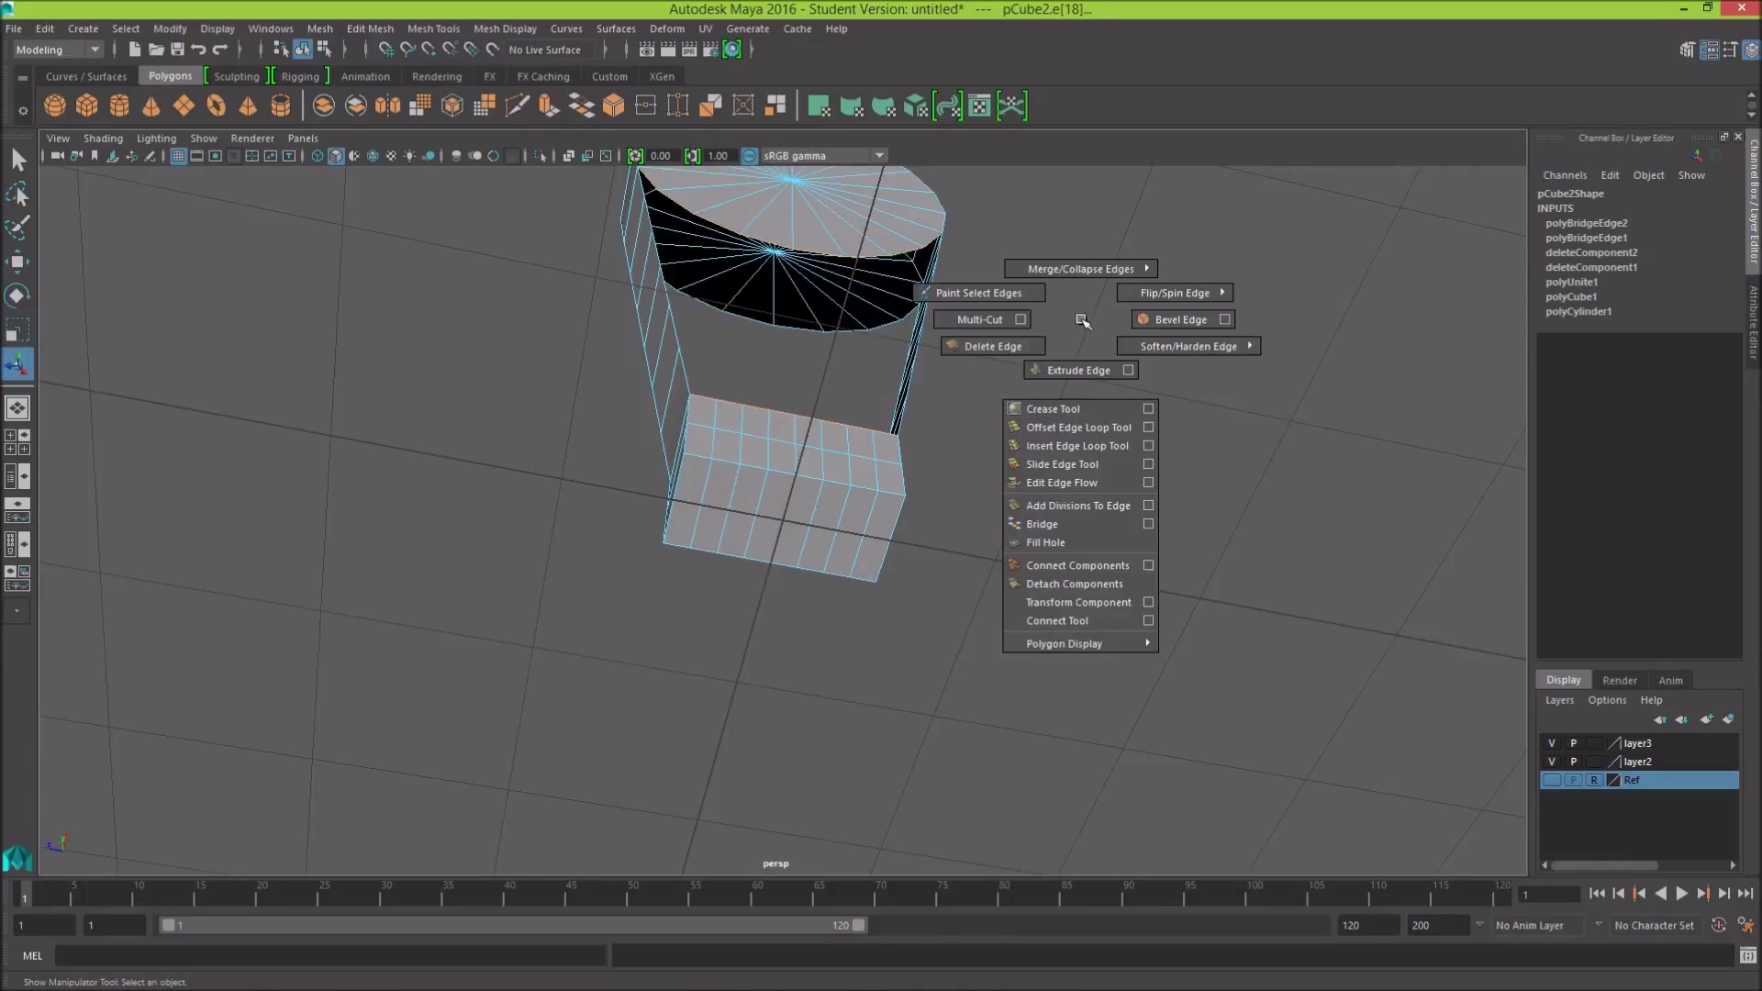
left_click(1089, 523)
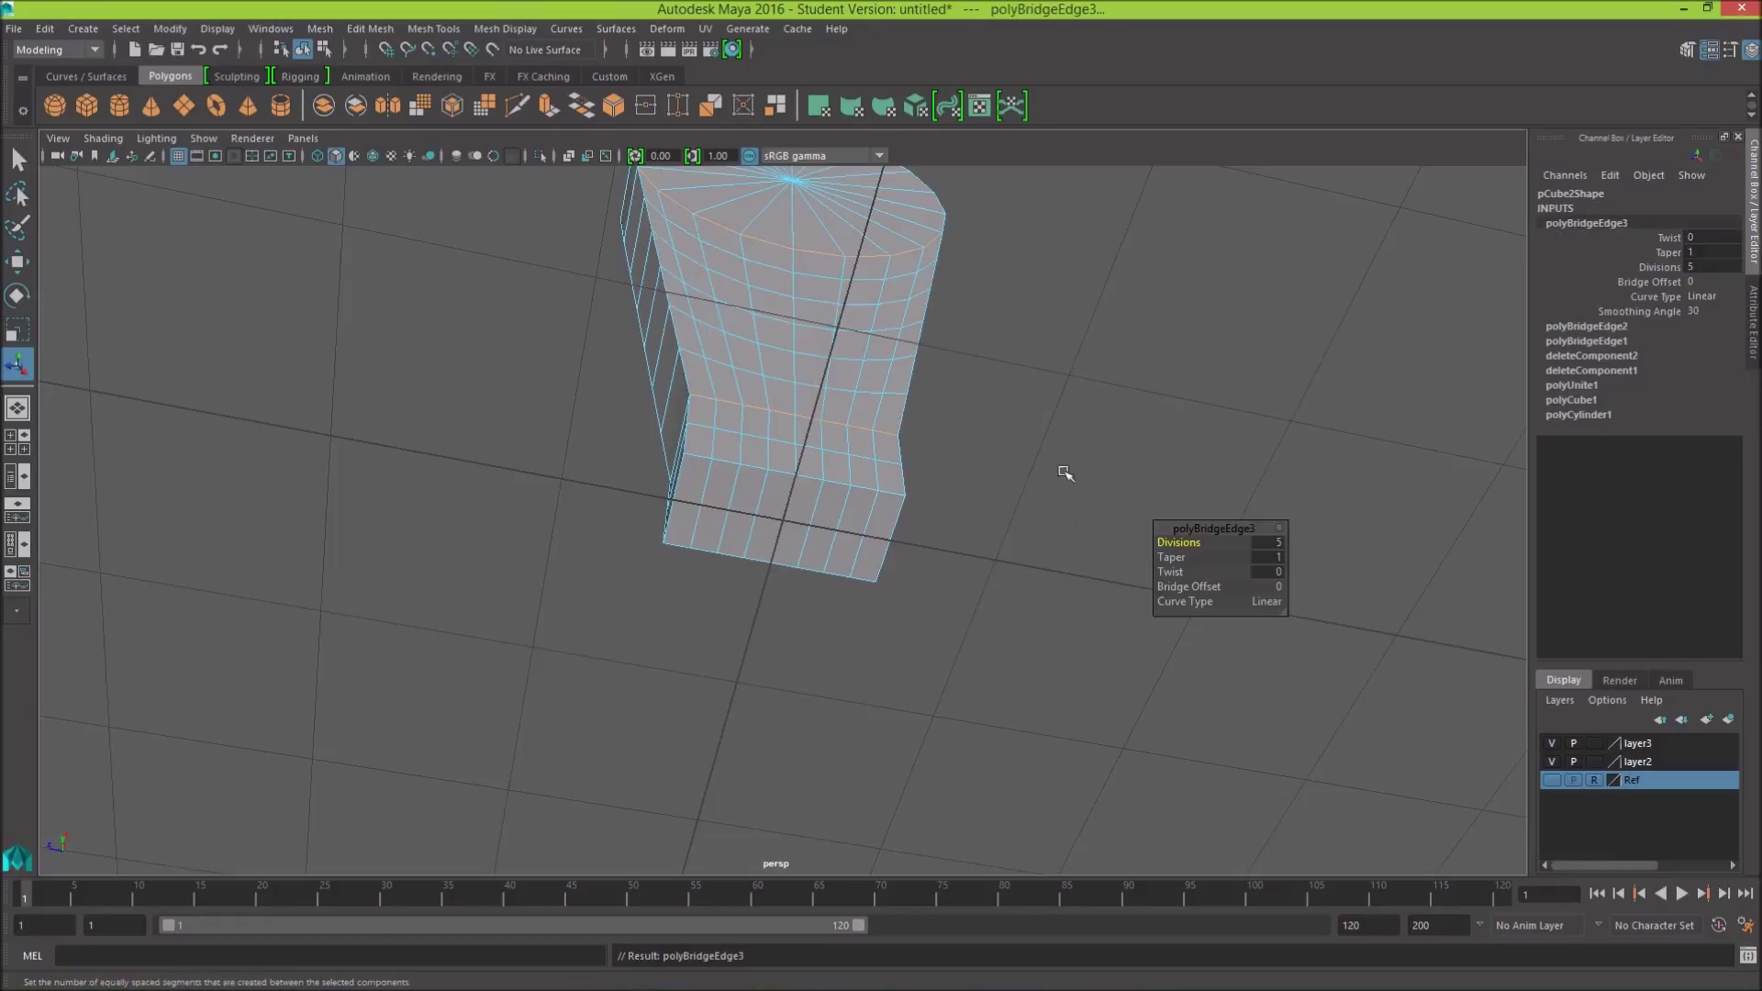
Step: Bridge the box's remaining top edge to the hub and check the closed shape
mouse_move(1178, 434)
left_mouse_down("alt")
mouse_move(748, 509)
mouse_move(747, 373)
mouse_move(1097, 454)
mouse_move(1069, 464)
mouse_move(1115, 389)
mouse_move(707, 433)
mouse_move(949, 437)
mouse_move(690, 436)
mouse_move(800, 366)
mouse_move(693, 432)
mouse_move(853, 413)
mouse_move(979, 433)
left_mouse_up("alt")
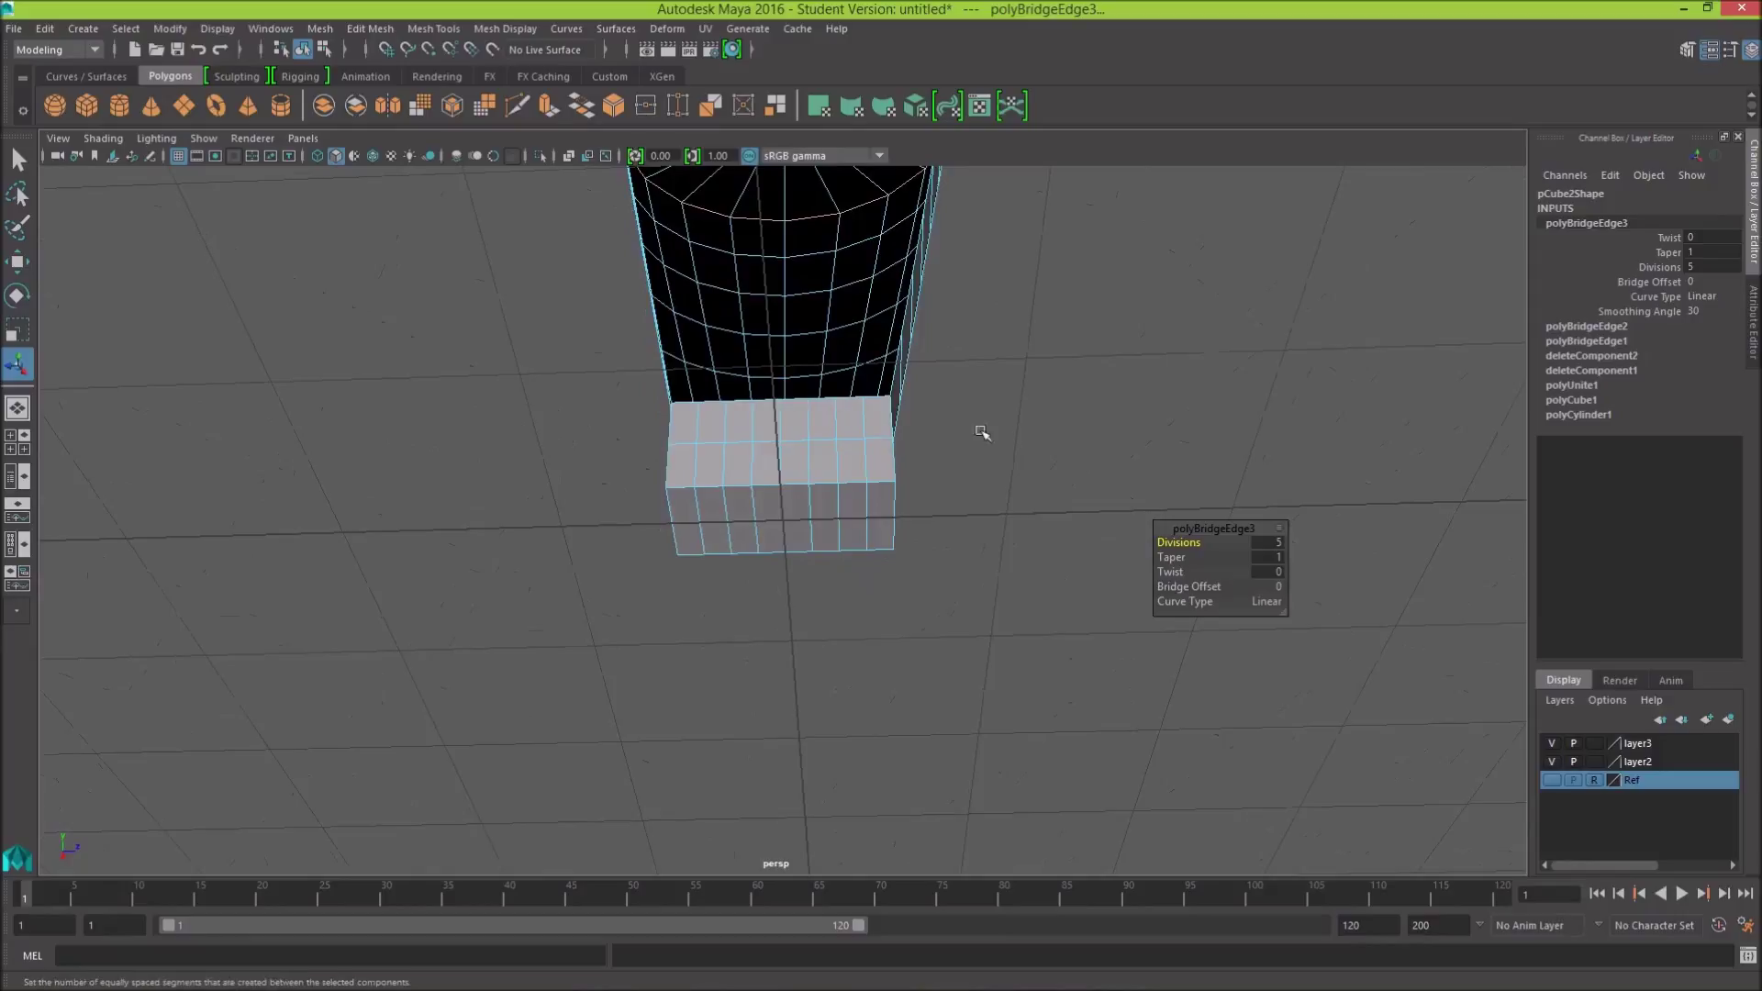
left_click(978, 433)
left_click(692, 402)
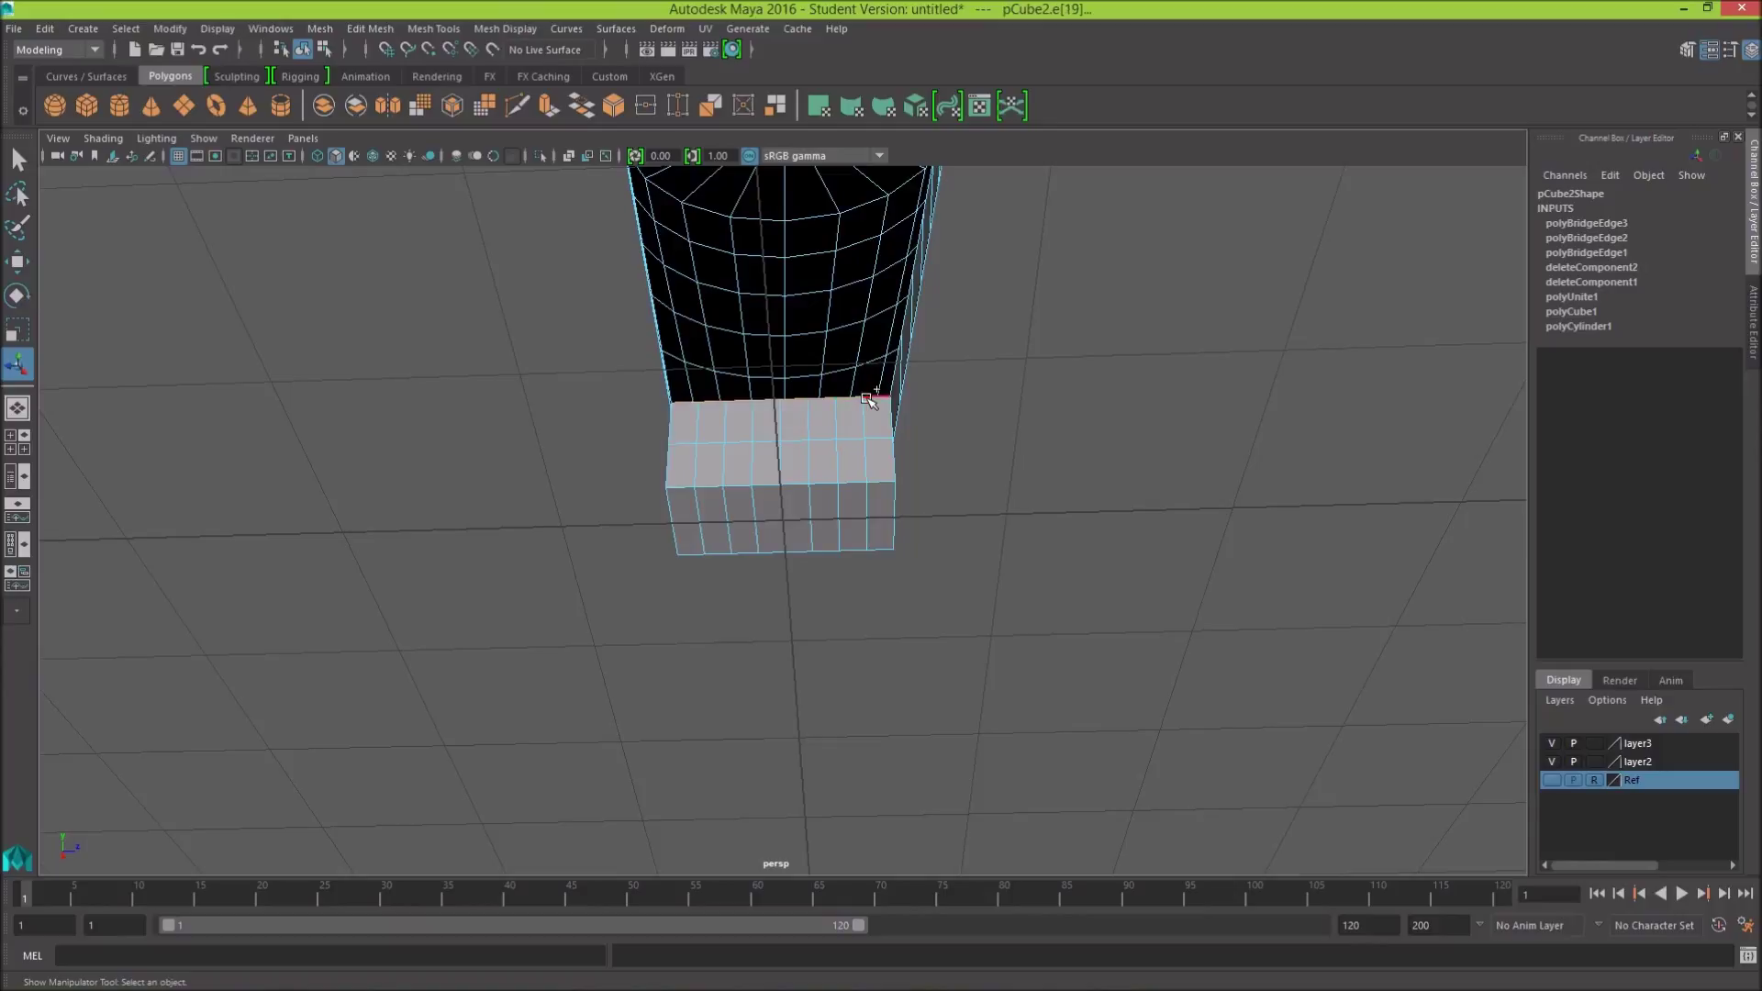
left_click_drag(1104, 349, 1114, 322, "alt")
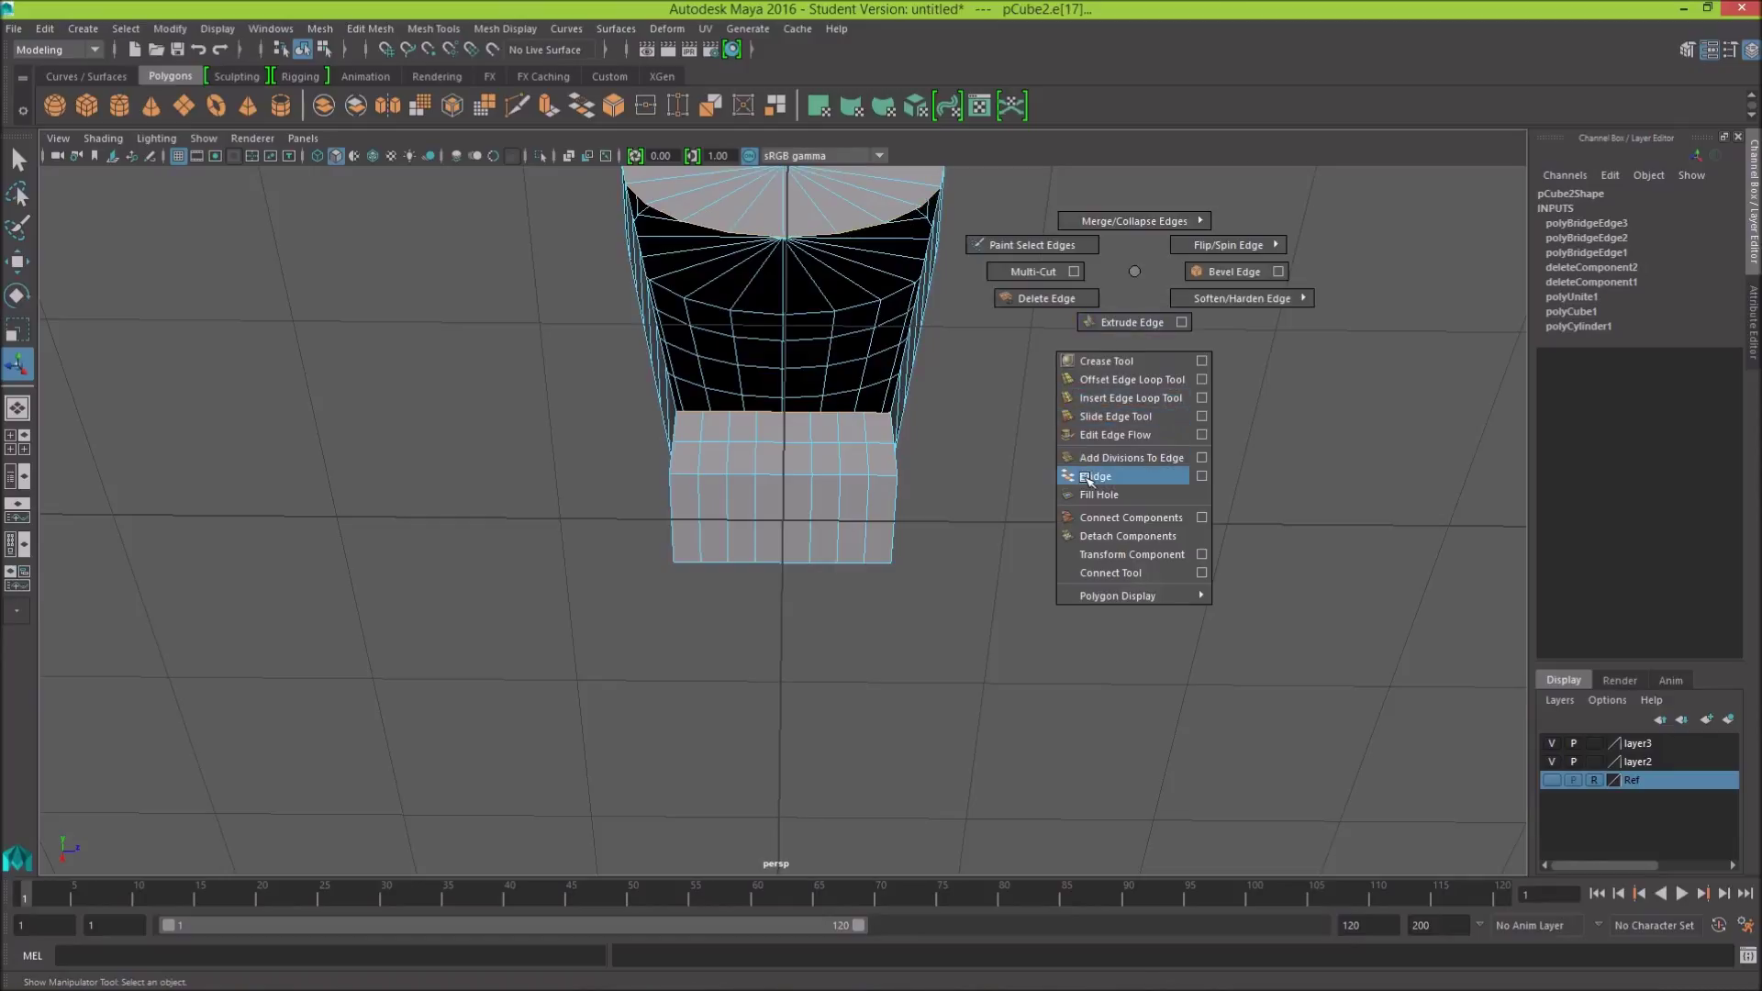
right_click_drag(1134, 272, 1095, 473, "shift")
mouse_move(1078, 332)
left_mouse_down("alt")
mouse_move(858, 445)
mouse_move(578, 366)
mouse_move(614, 295)
mouse_move(844, 429)
mouse_move(665, 294)
mouse_move(579, 394)
mouse_move(661, 413)
mouse_move(501, 401)
mouse_move(675, 488)
mouse_move(727, 459)
left_mouse_up("alt")
mouse_move(964, 453)
left_mouse_down("alt")
mouse_move(693, 363)
mouse_move(817, 385)
mouse_move(953, 318)
mouse_move(511, 367)
mouse_move(917, 381)
mouse_move(895, 320)
mouse_move(862, 409)
mouse_move(707, 422)
mouse_move(612, 394)
mouse_move(1109, 484)
mouse_move(999, 459)
mouse_move(932, 342)
mouse_move(946, 377)
mouse_move(897, 366)
mouse_move(1013, 403)
left_mouse_up("alt")
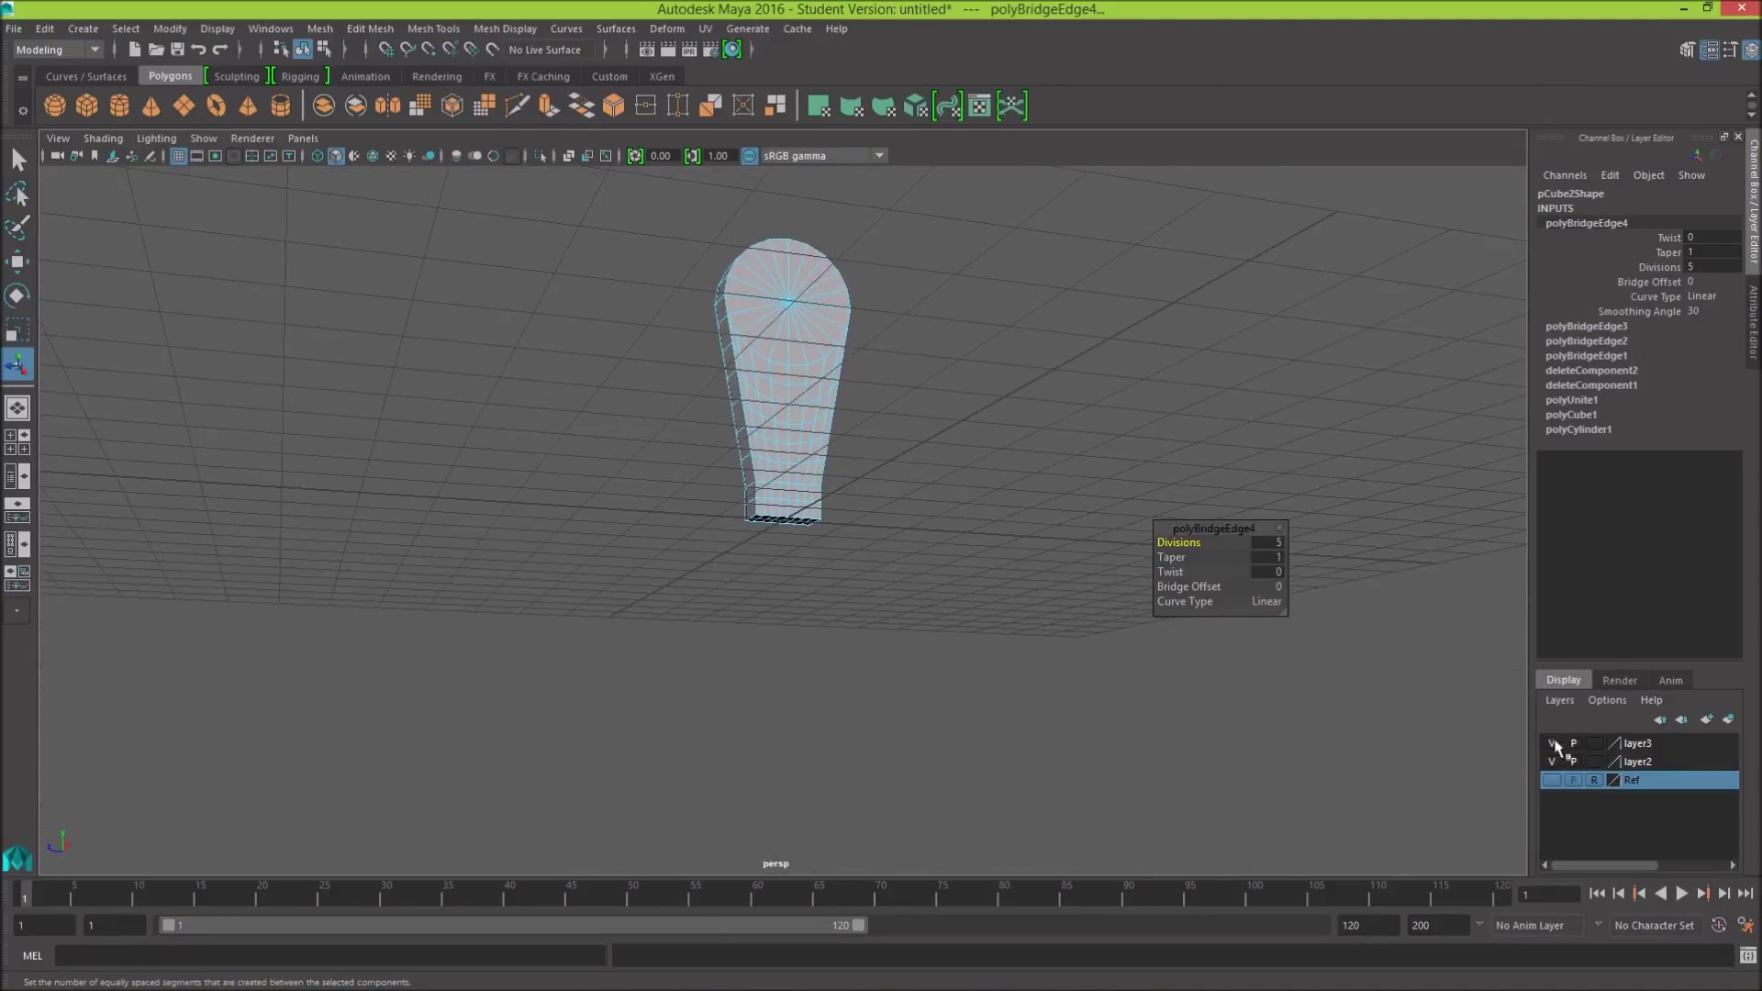
Step: Show the red reference image and turn on X-Ray over it
left_click(1552, 779)
mouse_move(1053, 468)
left_mouse_down("alt")
mouse_move(1061, 393)
mouse_move(1101, 413)
left_mouse_up("alt")
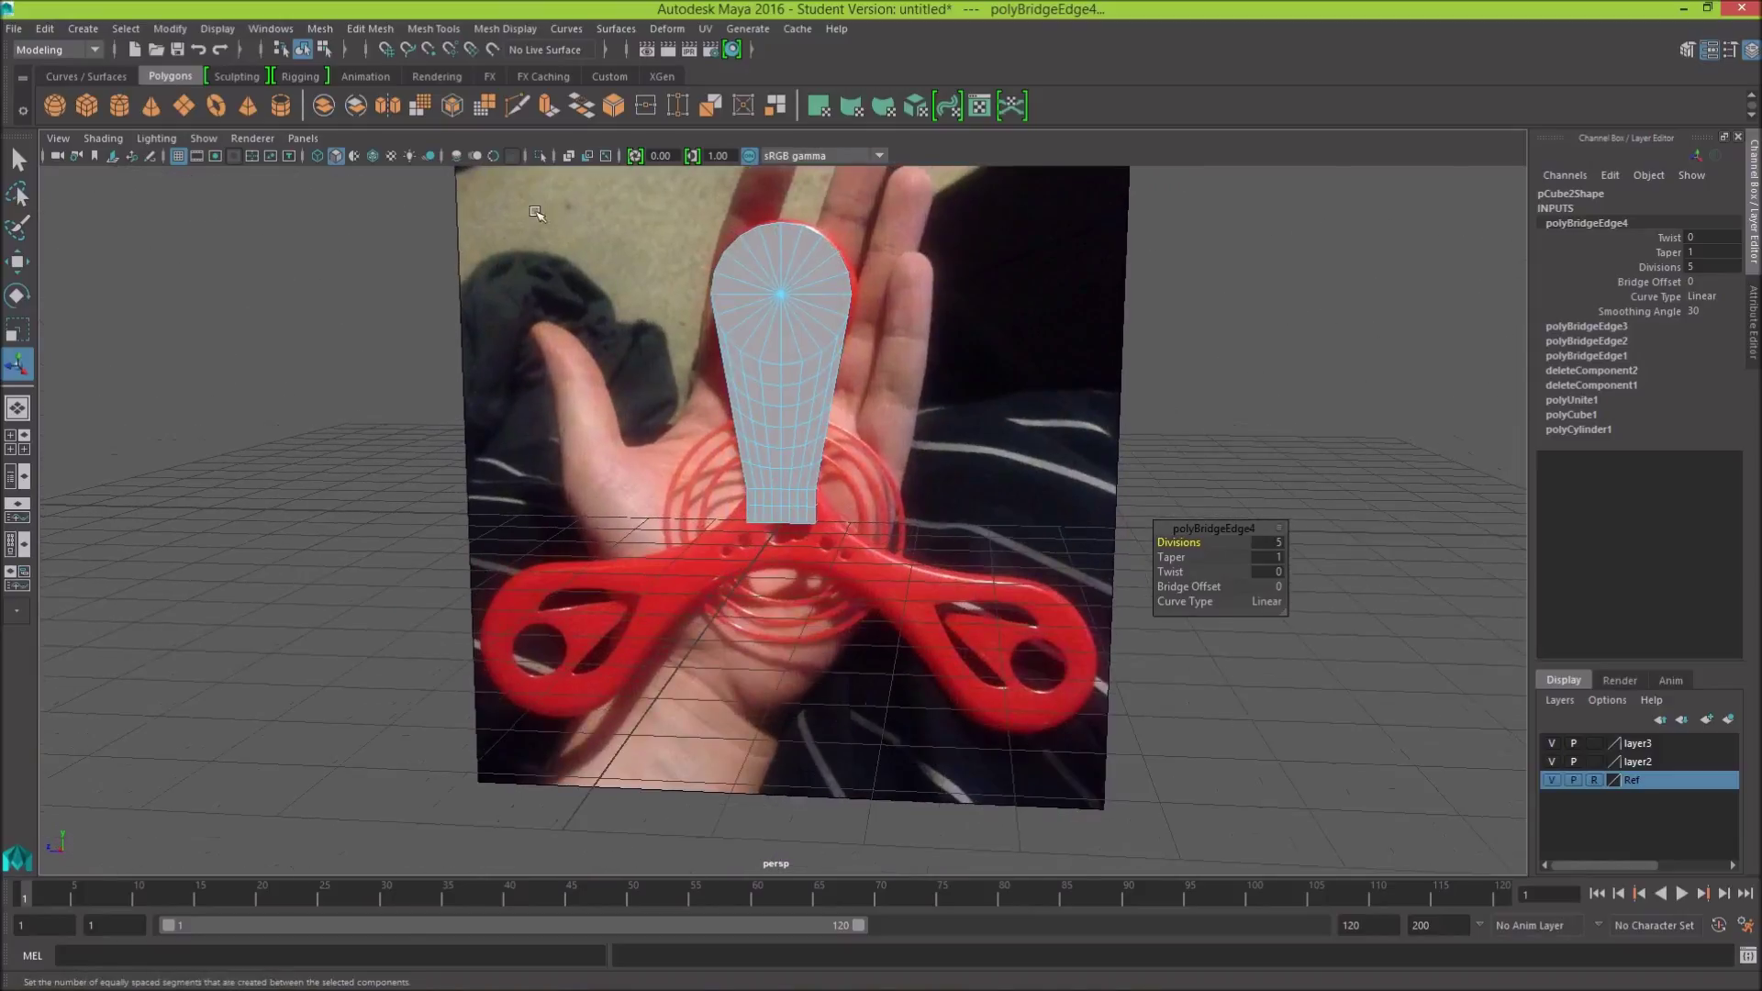
left_click(320, 157)
mouse_move(1251, 382)
left_mouse_down("alt")
mouse_move(1276, 377)
mouse_move(1271, 343)
mouse_move(1247, 377)
mouse_move(1282, 355)
mouse_move(1271, 382)
mouse_move(1275, 343)
left_mouse_up("alt")
Step: Undo five steps back to separate hub and box, then deselect
key("ctrl+z")
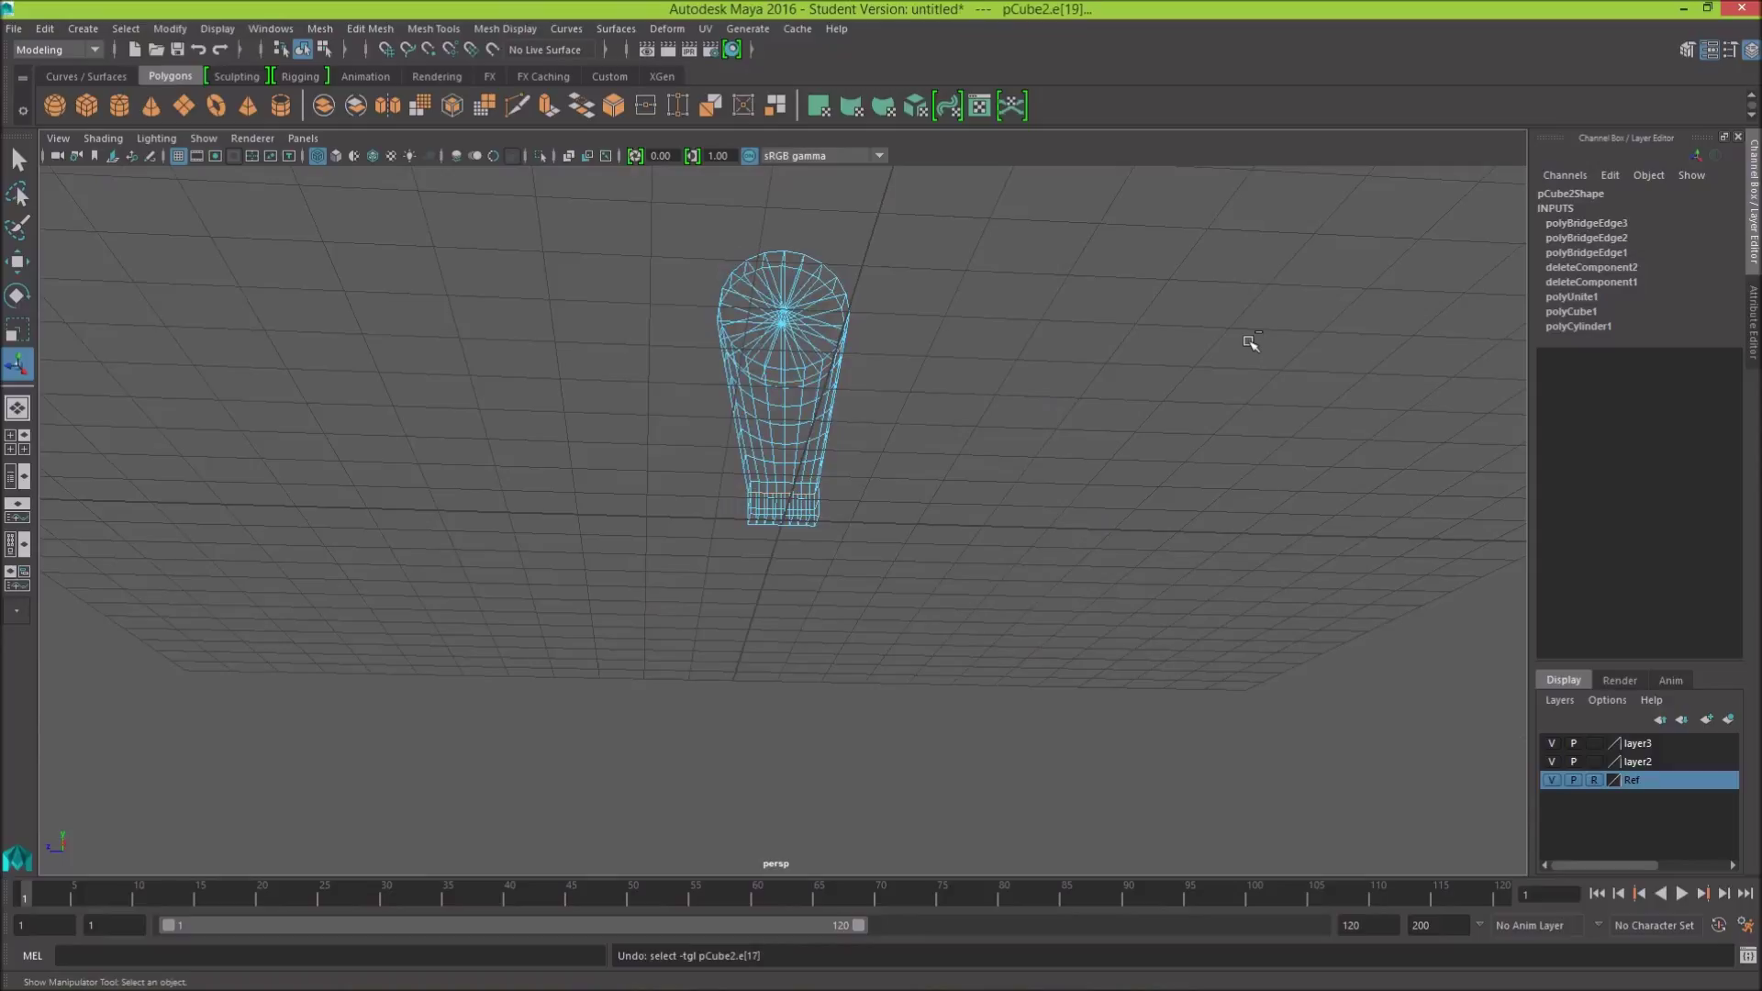
key("ctrl+z")
key("ctrl+z")
key("ctrl+z")
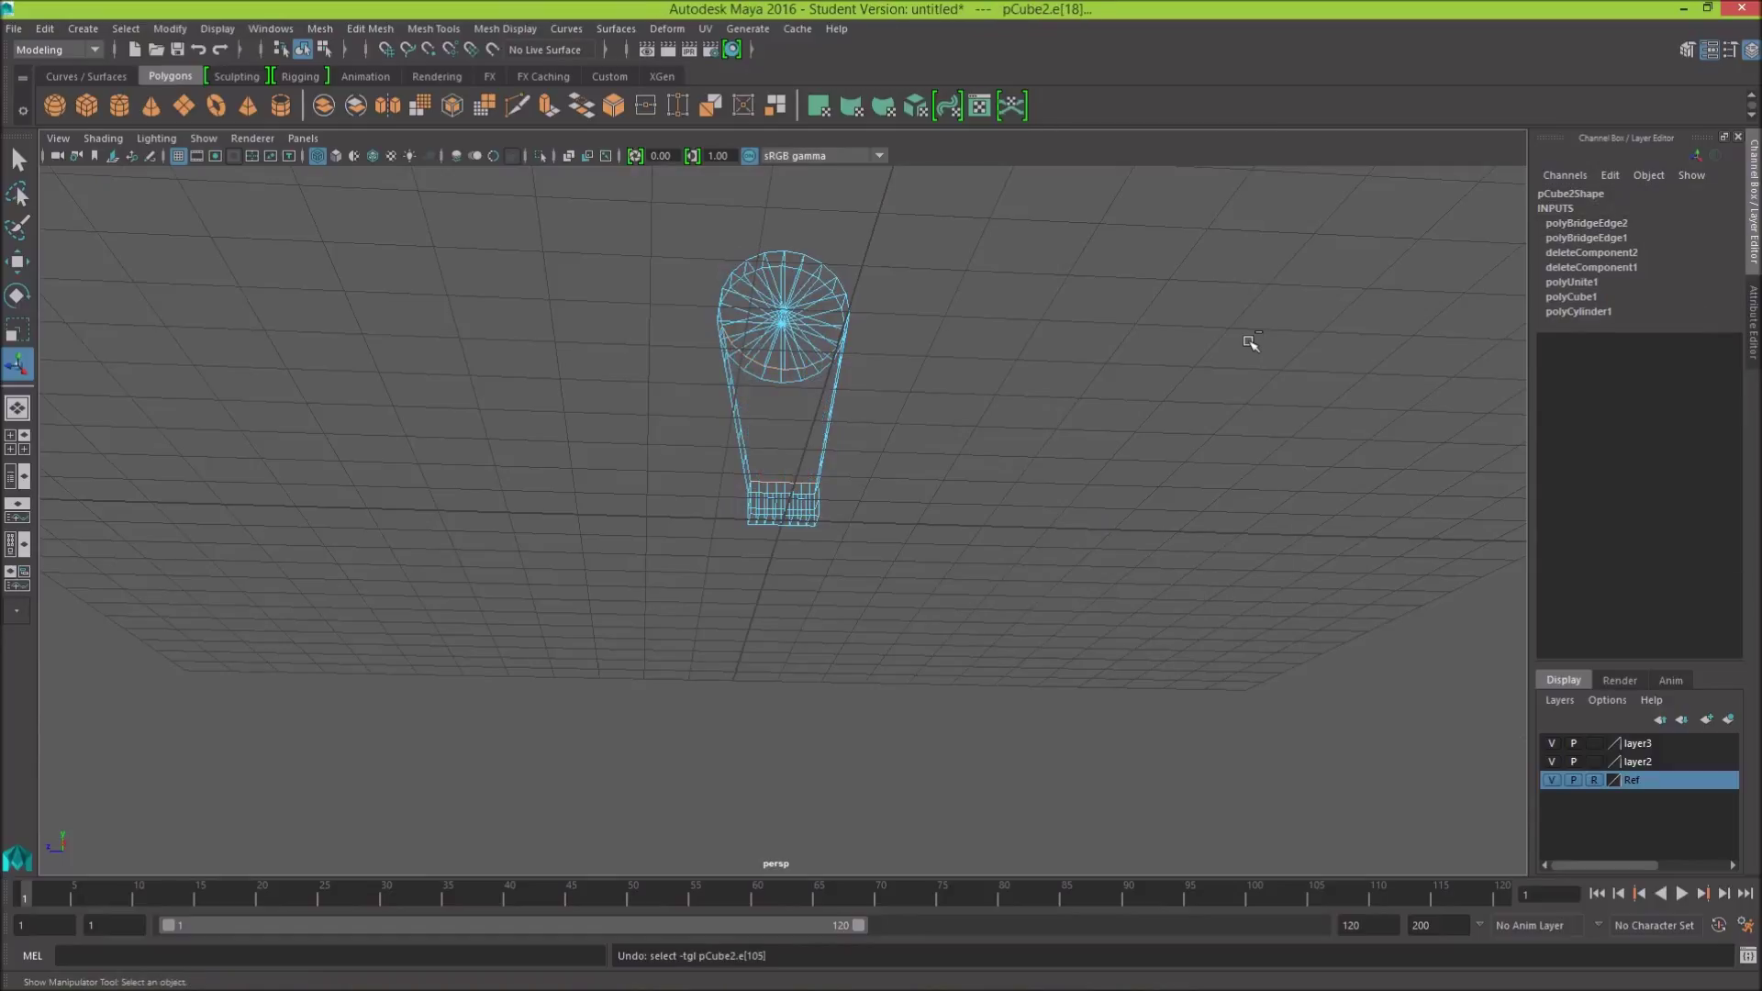
key("ctrl+z")
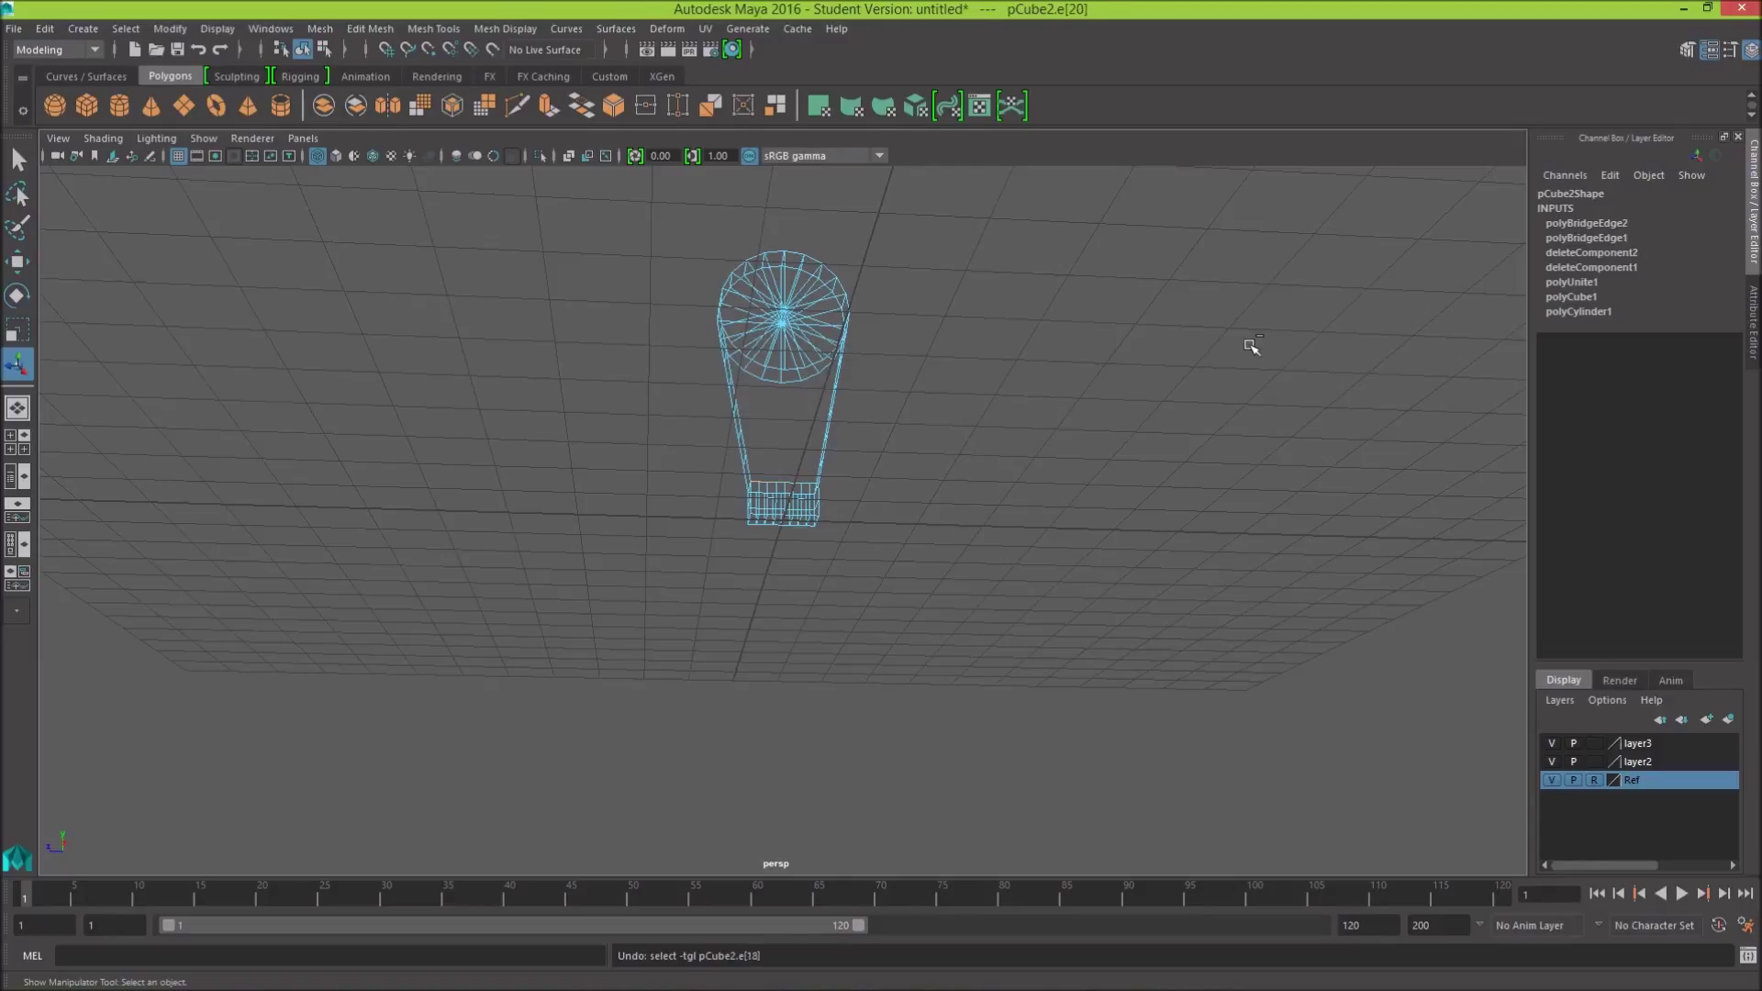
key("ctrl+z")
key("ctrl+z")
key("ctrl+z")
key("ctrl+z")
key("ctrl+z")
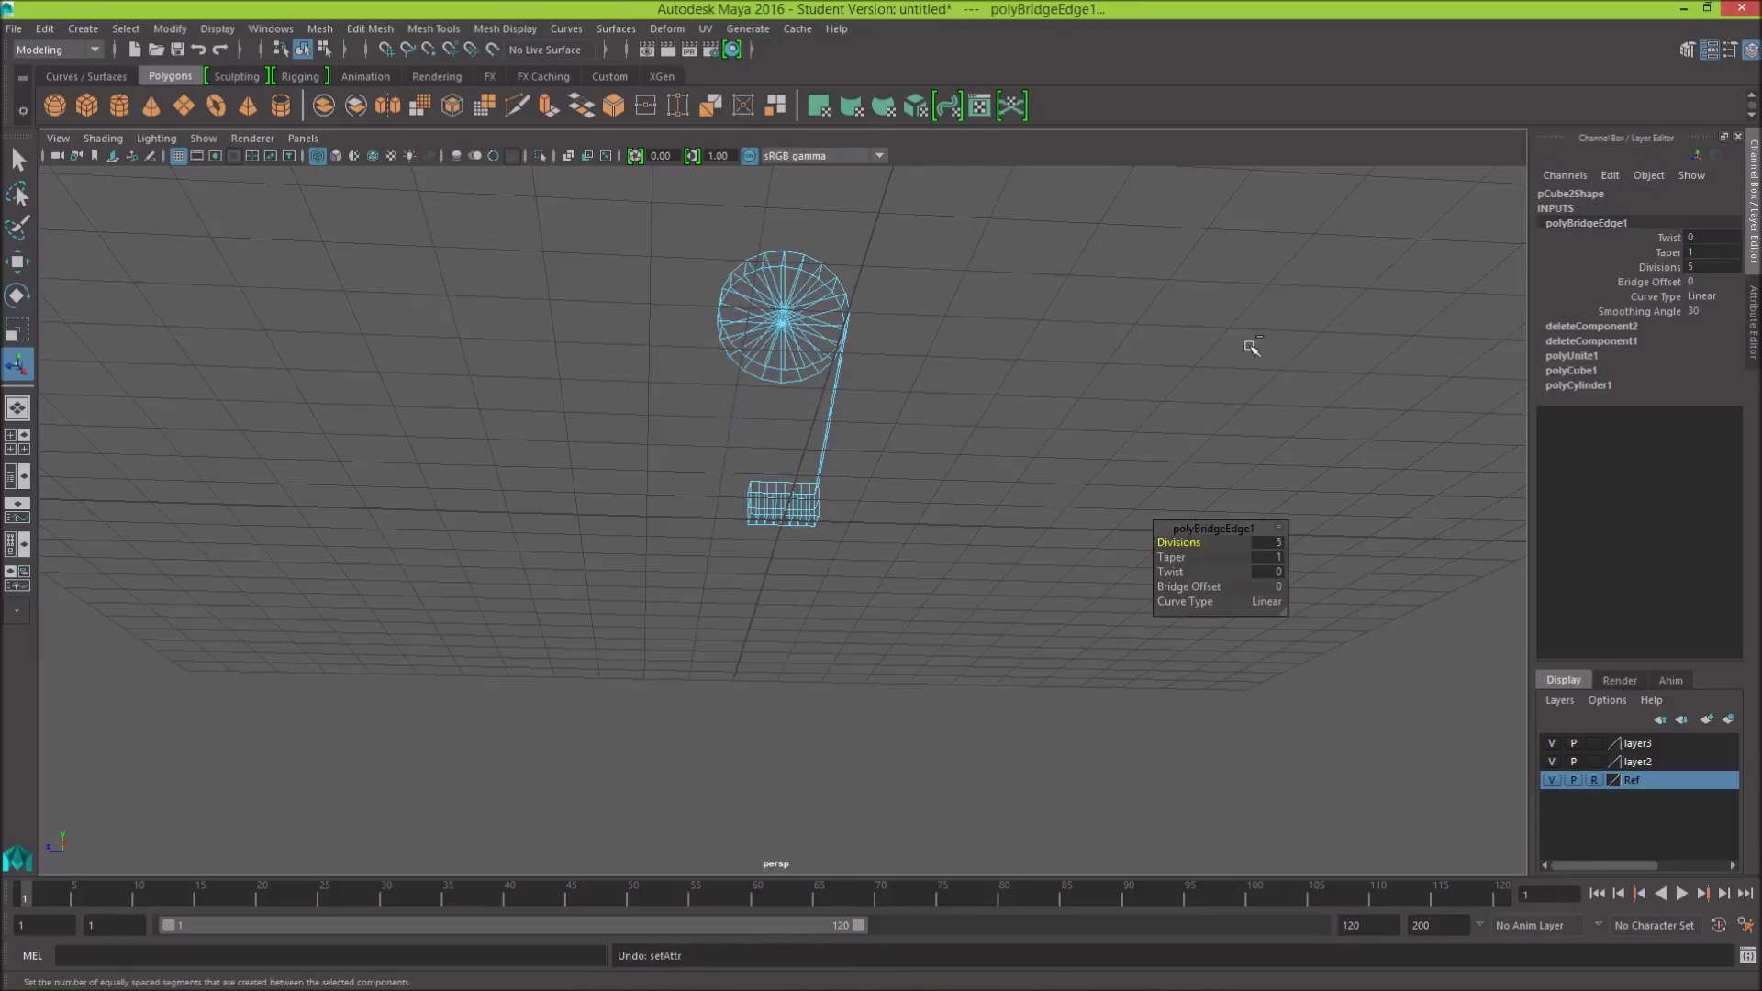
key("ctrl+z")
key("ctrl+z")
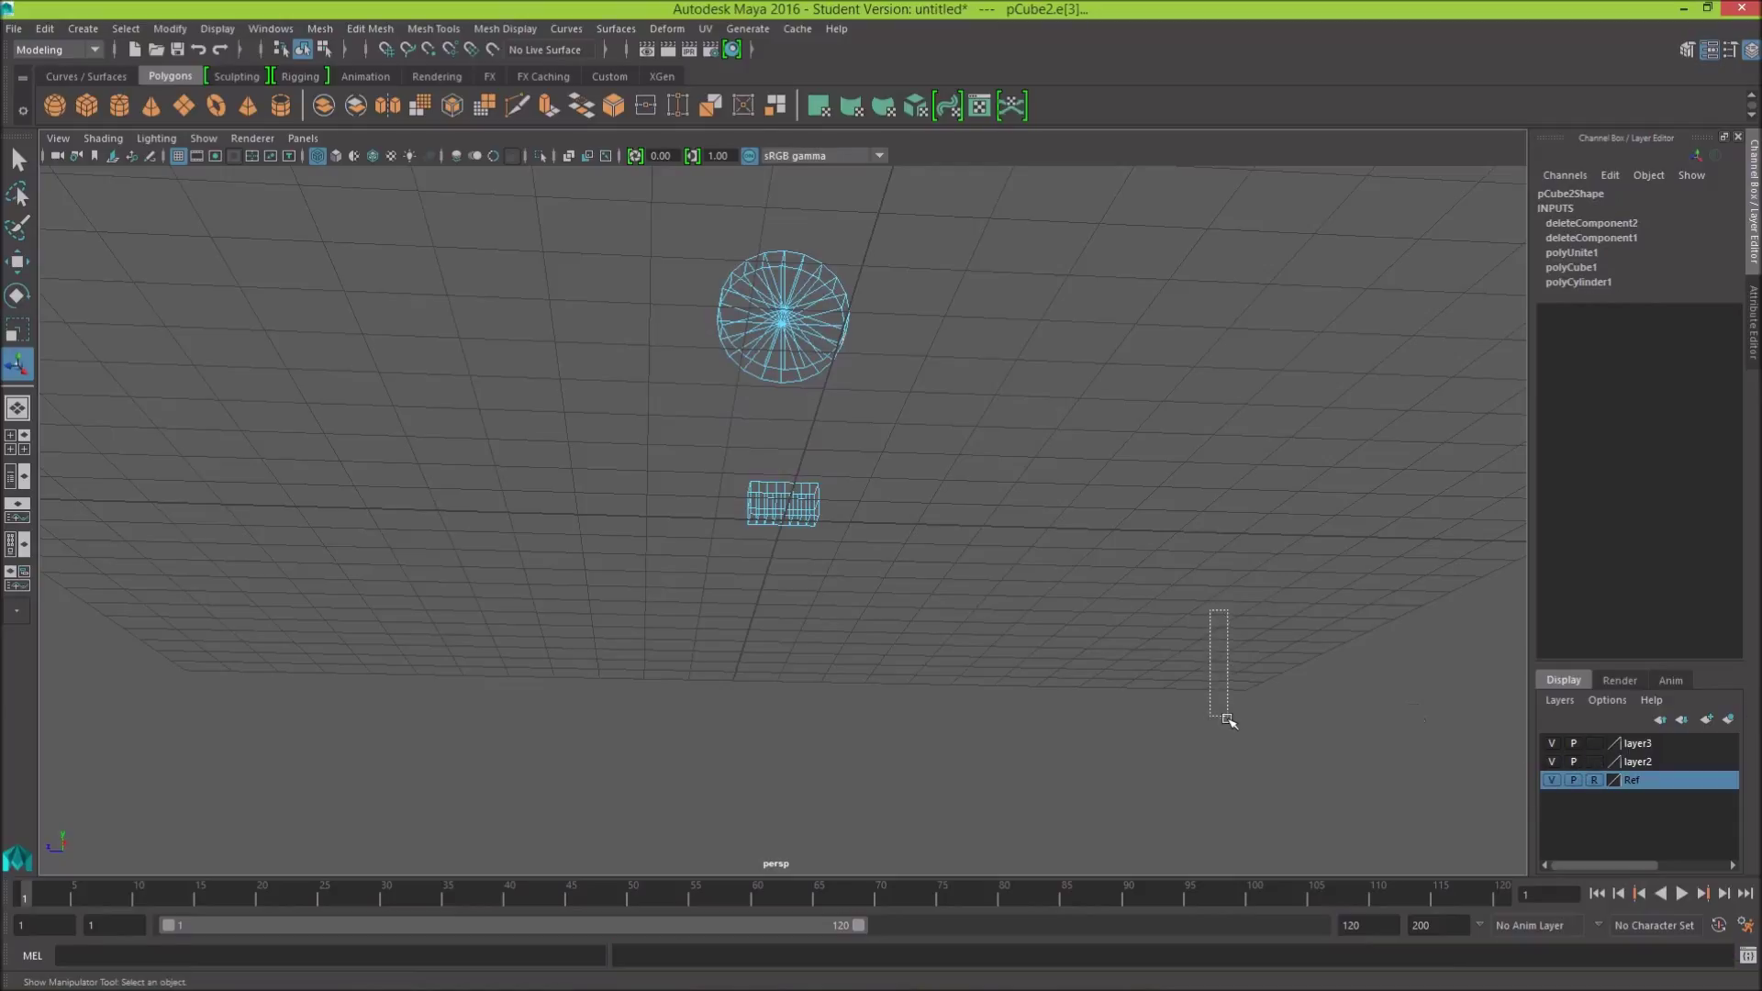
left_click(1196, 495)
Step: Switch the viewport to Smooth Shade All
mouse_move(1197, 497)
left_mouse_down("alt")
mouse_move(1210, 573)
mouse_move(1206, 509)
left_mouse_up("alt")
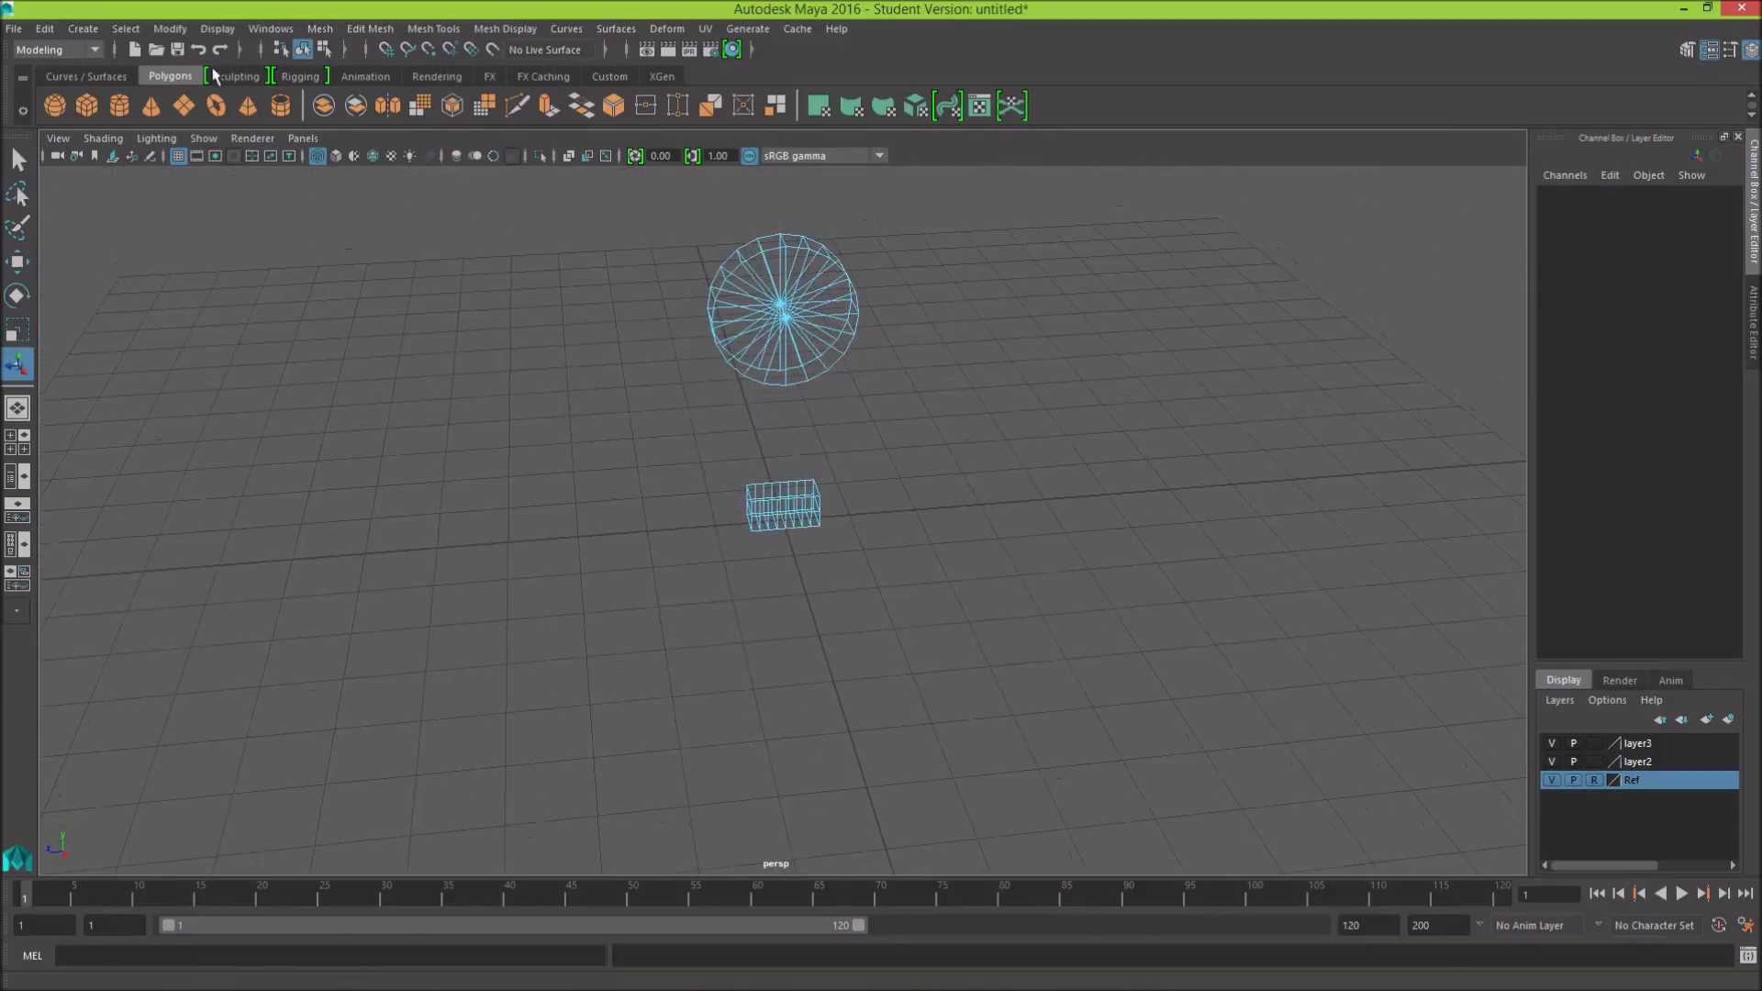
left_click(304, 137)
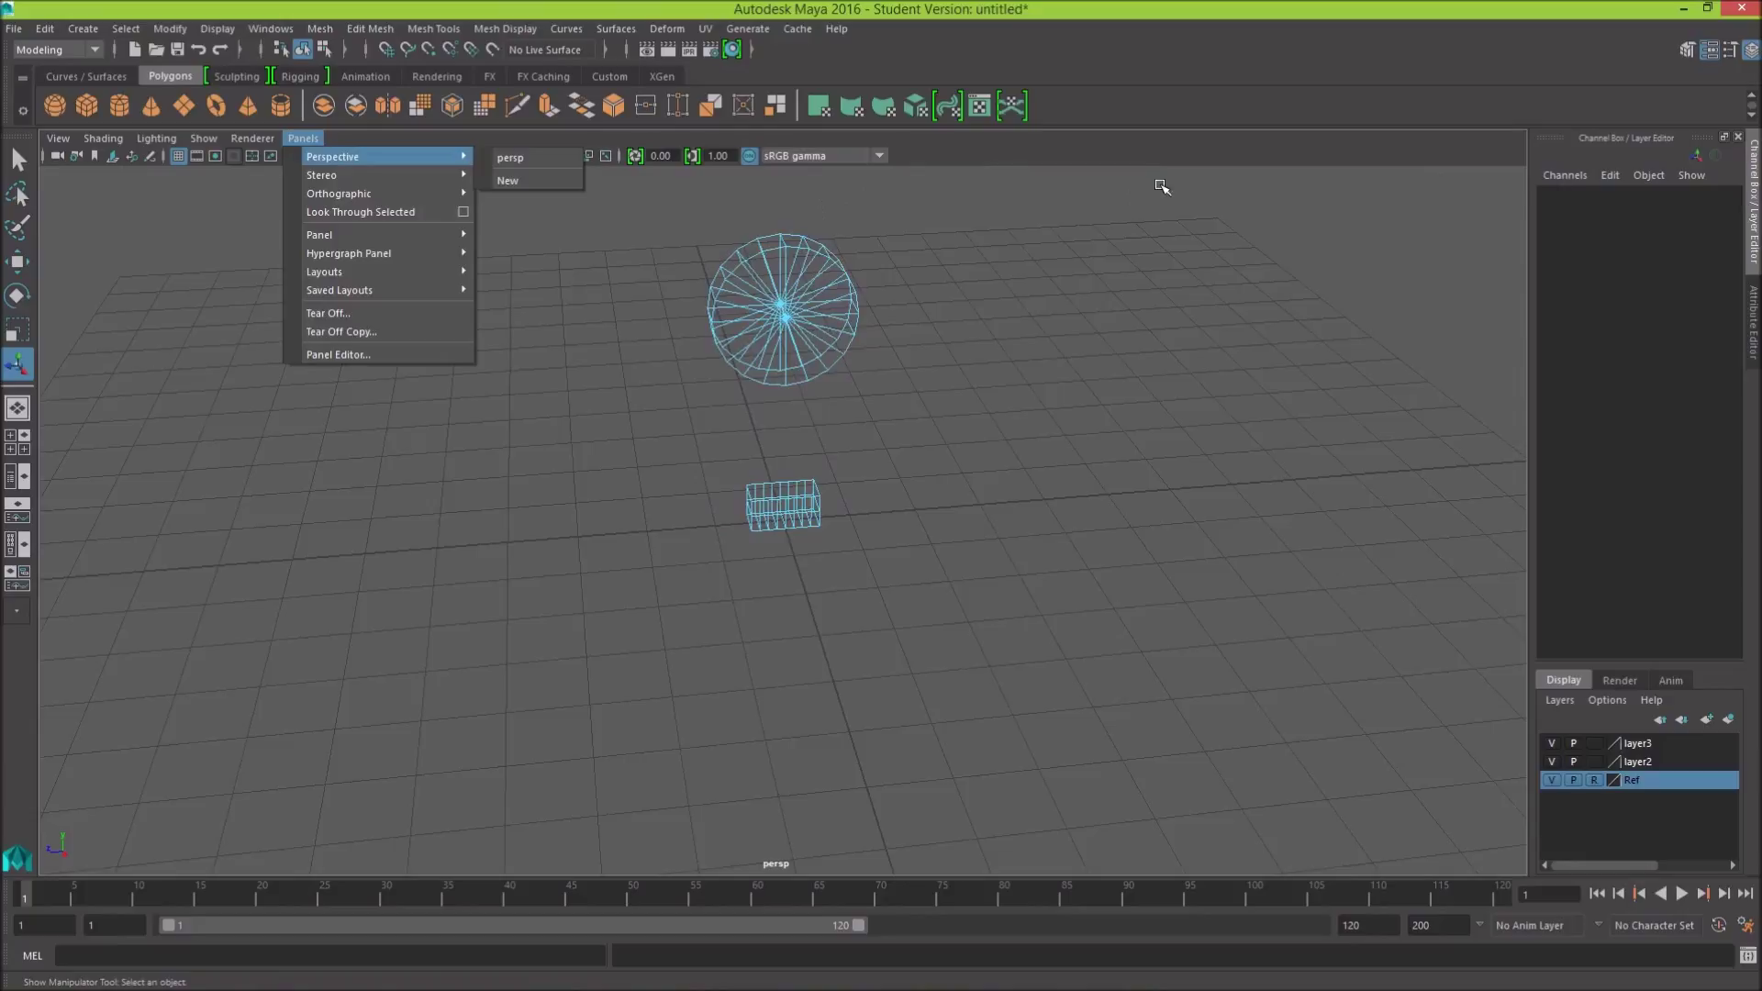
left_click(1163, 152)
left_click(338, 156)
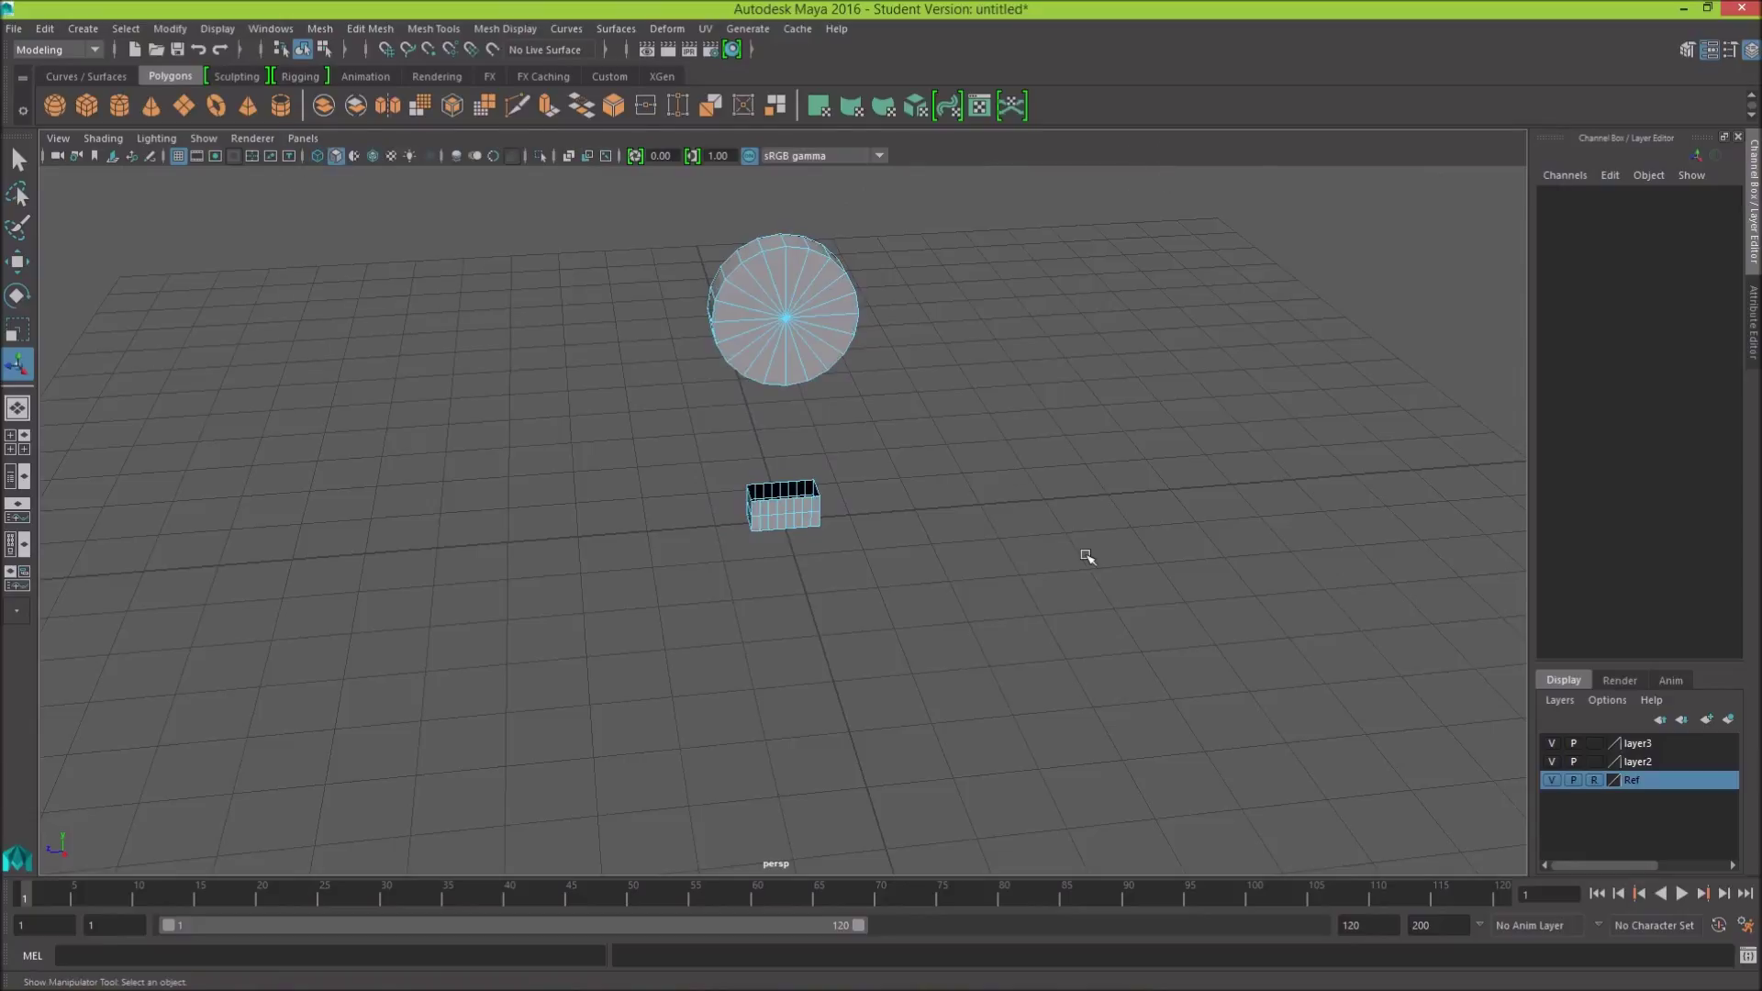
mouse_move(1087, 556)
left_mouse_down("alt")
mouse_move(999, 522)
mouse_move(815, 578)
mouse_move(1070, 554)
mouse_move(1085, 480)
mouse_move(1055, 567)
mouse_move(956, 464)
mouse_move(1121, 415)
mouse_move(1184, 437)
mouse_move(1082, 487)
mouse_move(918, 444)
mouse_move(951, 393)
mouse_move(1121, 538)
mouse_move(1208, 444)
mouse_move(1061, 515)
mouse_move(933, 508)
mouse_move(965, 571)
left_mouse_up("alt")
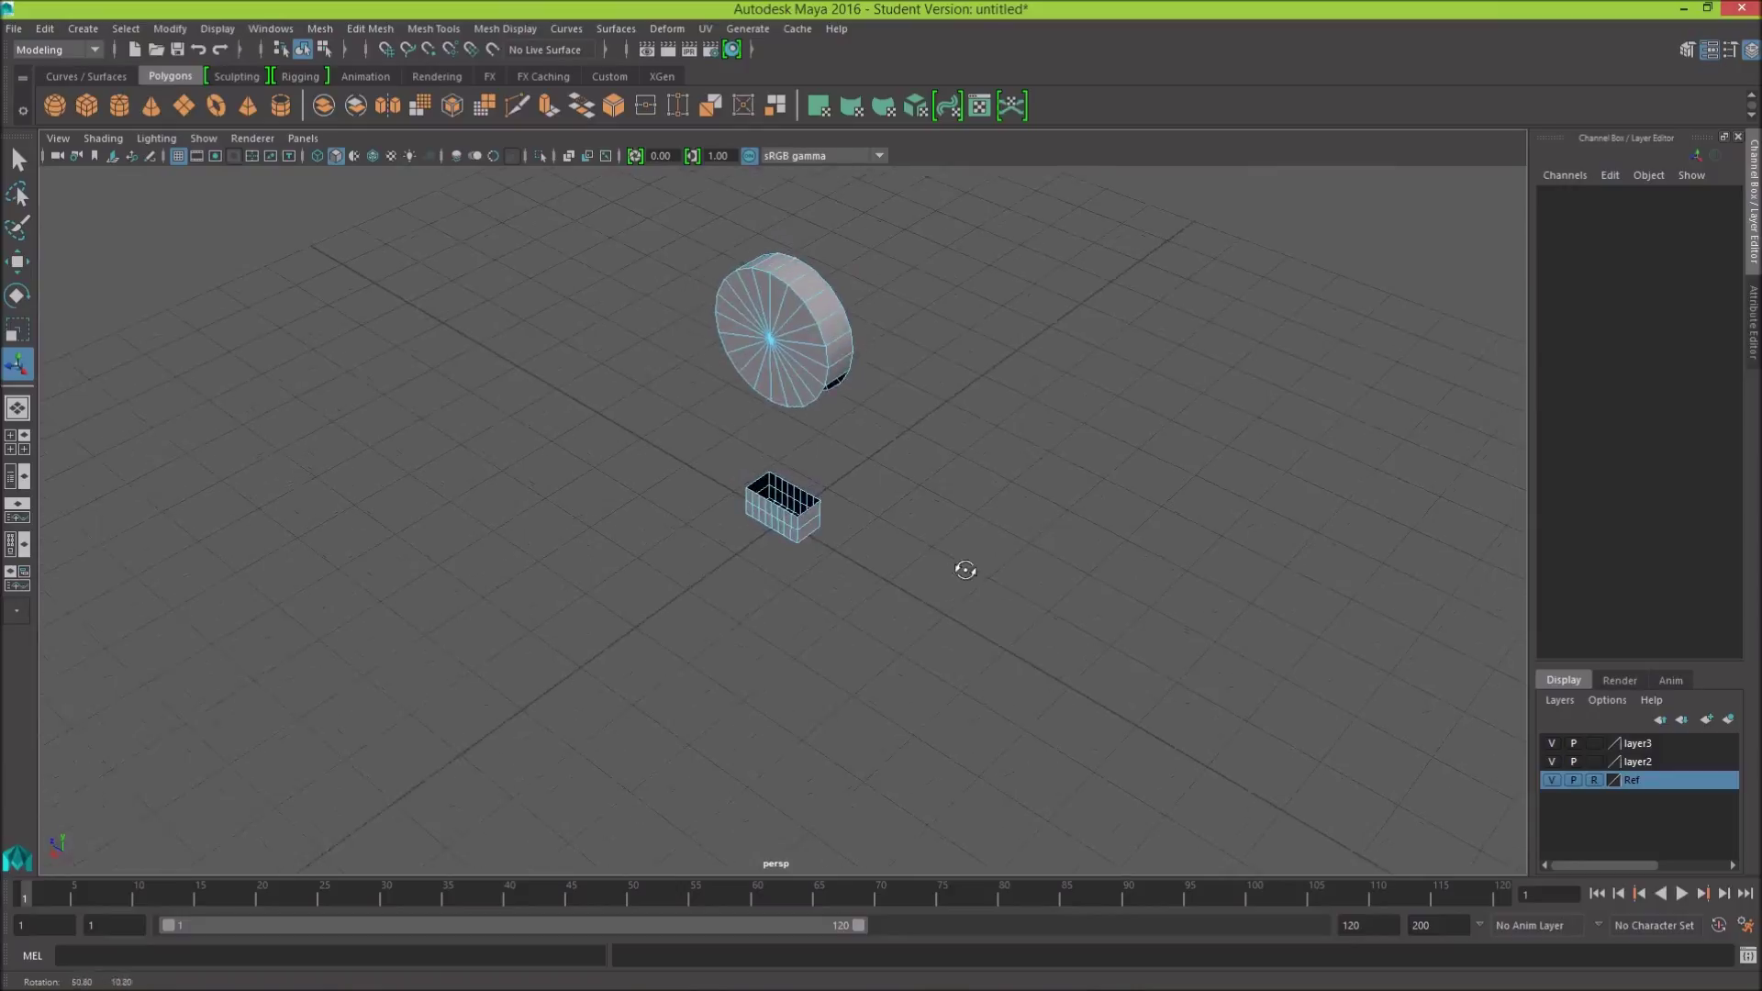
Step: Frame the box, orbit around it, and show the red reference image again
key("f")
right_click_drag(955, 547, 1055, 501, "alt")
mouse_move(1055, 500)
left_mouse_down("alt")
mouse_move(1035, 445)
mouse_move(1159, 511)
mouse_move(1162, 487)
left_mouse_up("alt")
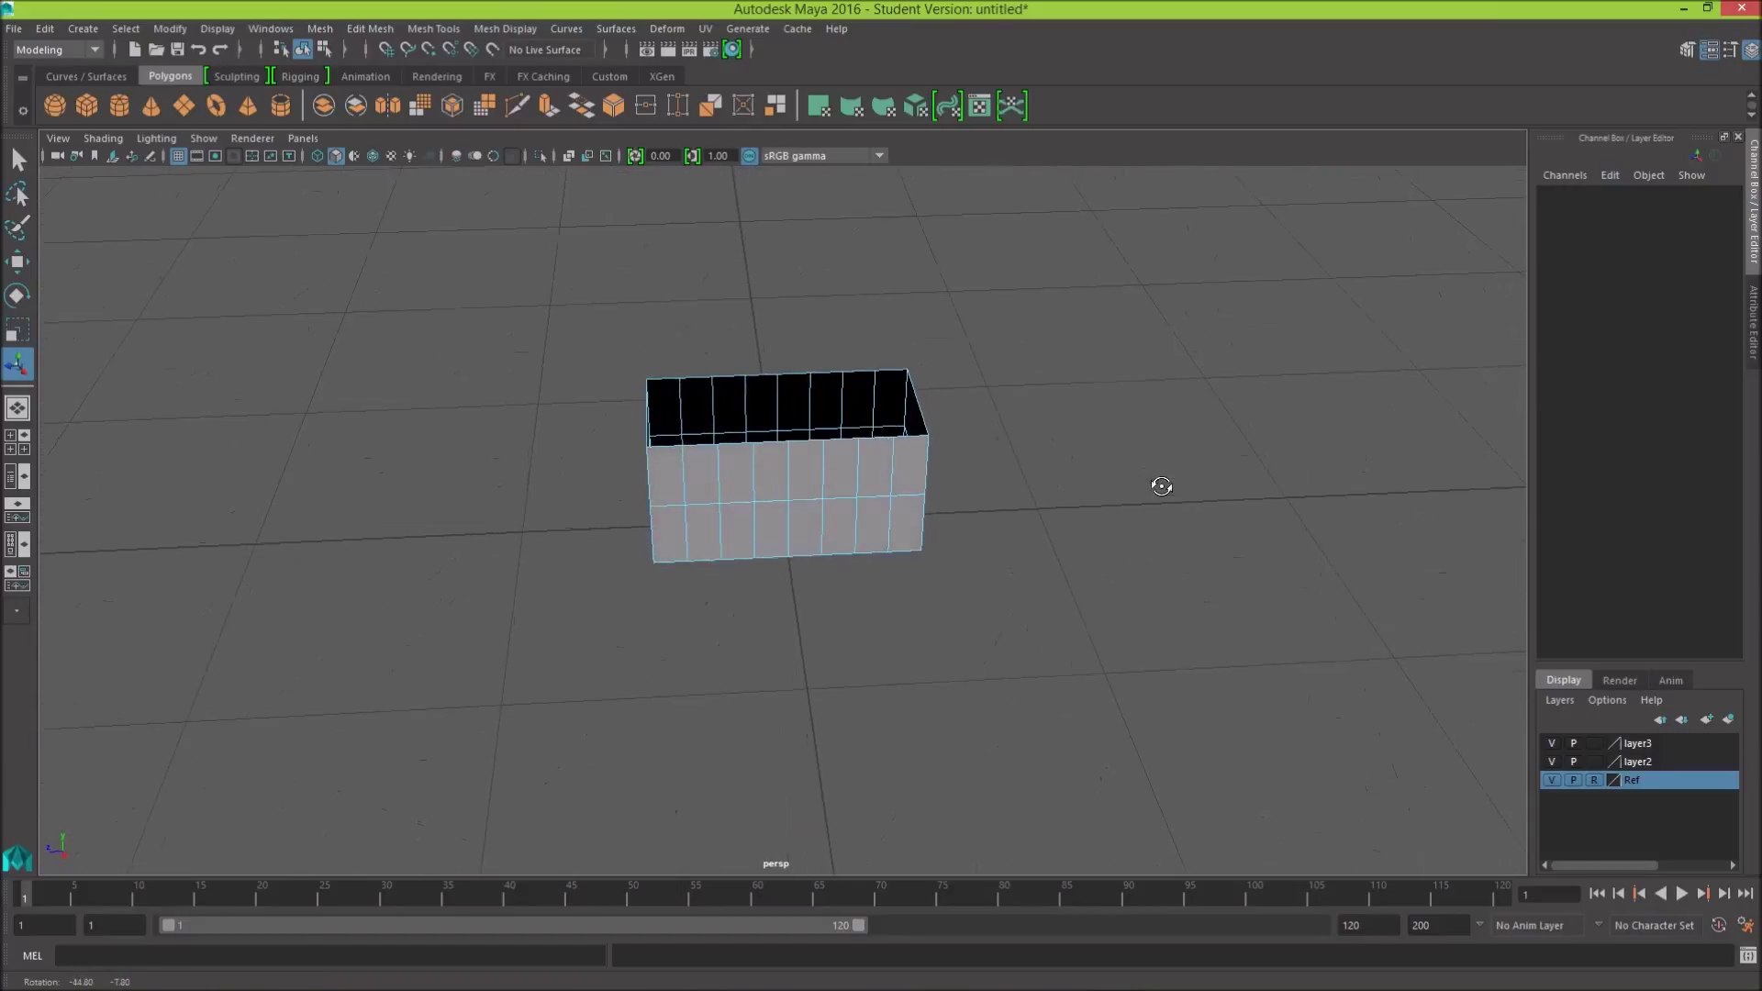
left_click(1556, 781)
Step: Bridge a box edge to a hub edge on the first side of the arm
mouse_move(1319, 719)
left_mouse_down("alt")
mouse_move(1287, 634)
mouse_move(1330, 633)
mouse_move(1339, 589)
mouse_move(1381, 669)
mouse_move(1337, 575)
mouse_move(1321, 631)
left_mouse_up("alt")
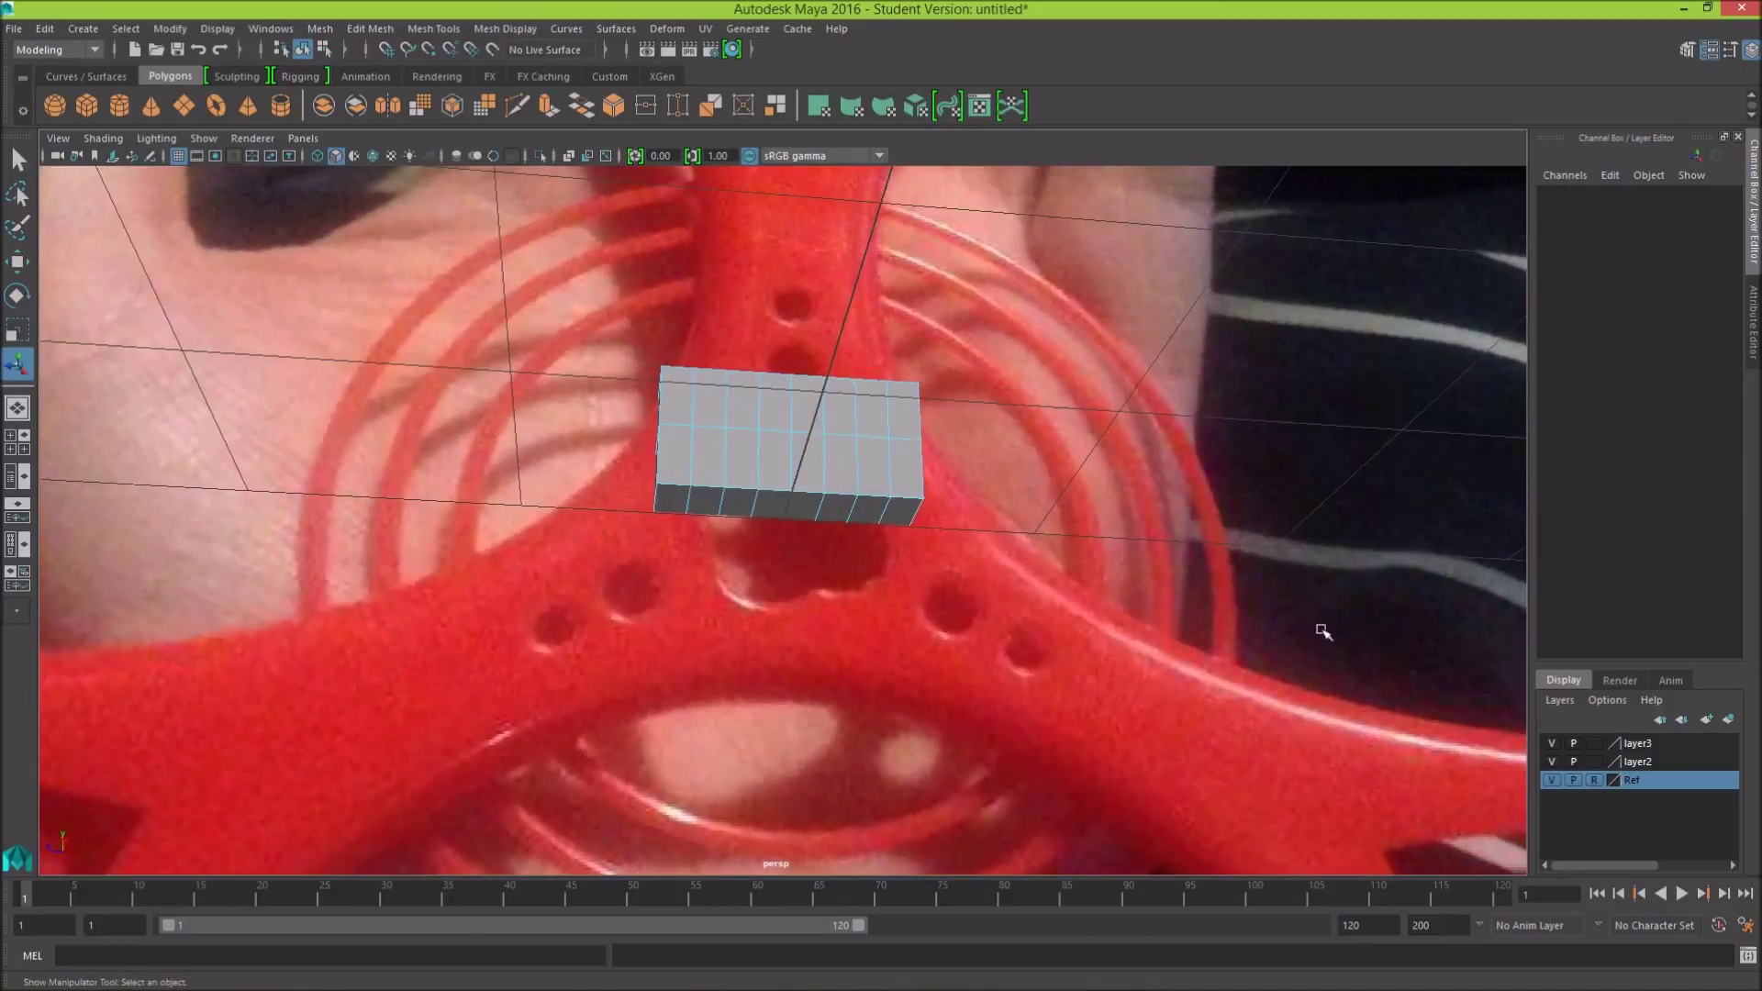
key("shift+z")
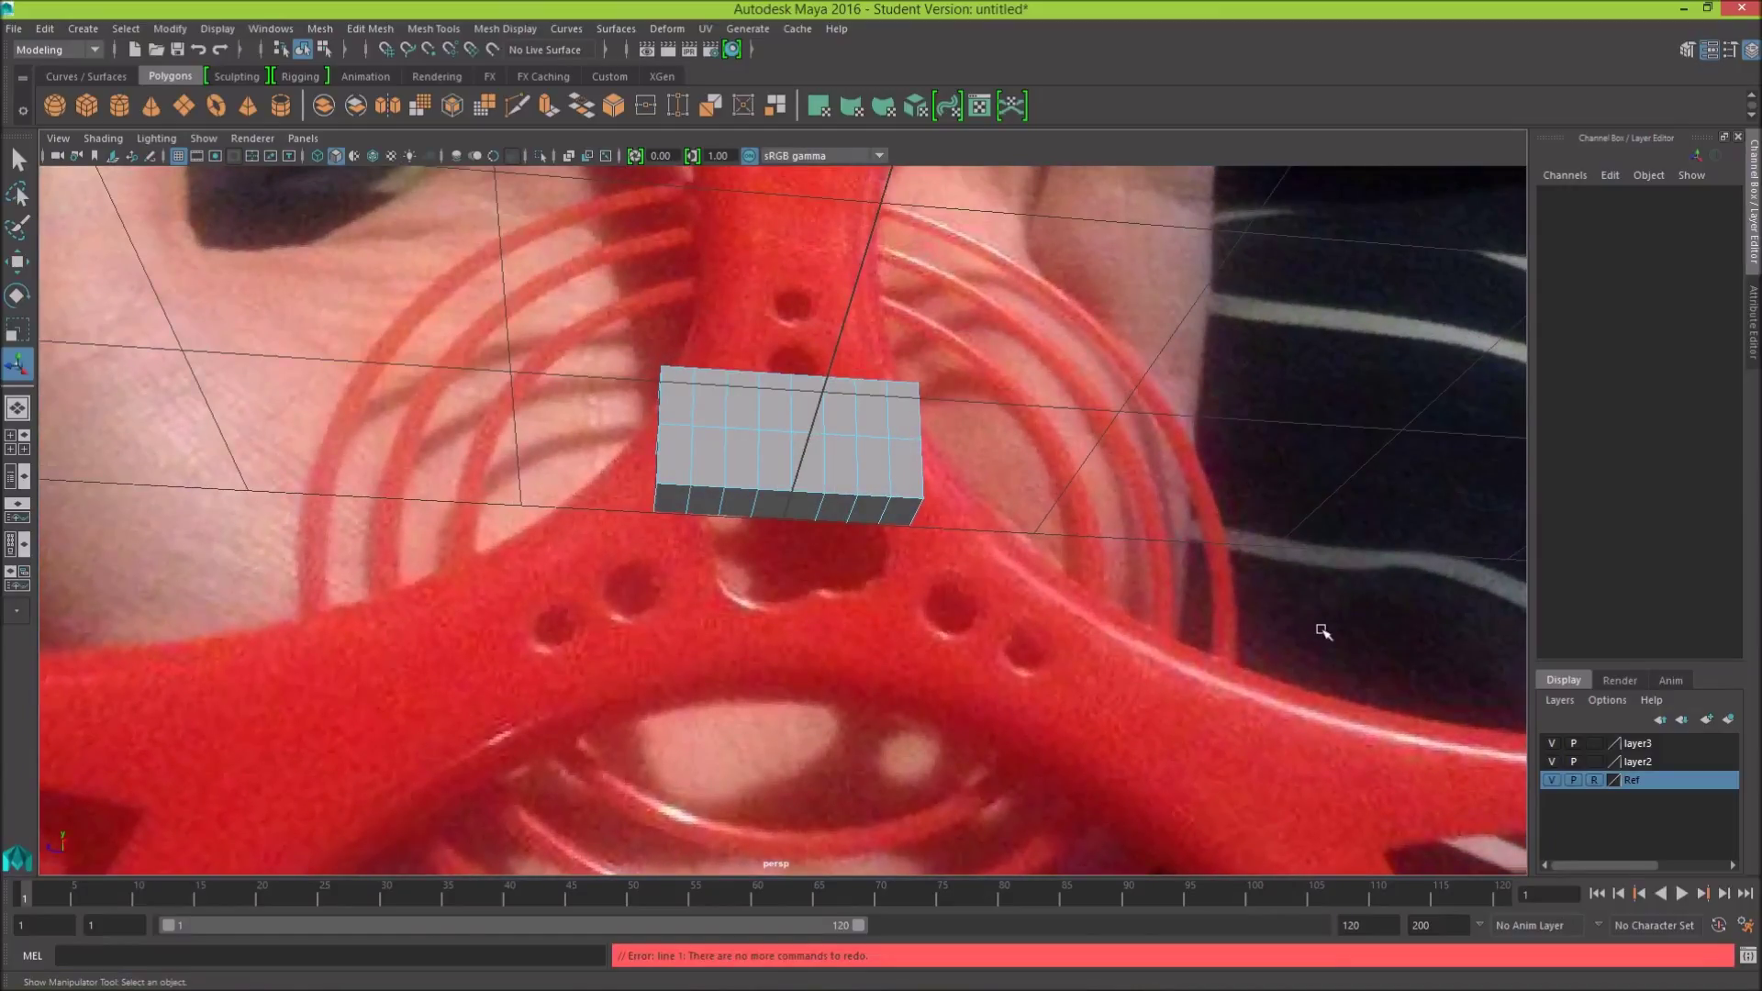
mouse_move(1375, 592)
left_mouse_down("alt")
mouse_move(1330, 669)
mouse_move(1336, 715)
mouse_move(1334, 548)
mouse_move(1294, 712)
mouse_move(1276, 717)
left_mouse_up("alt")
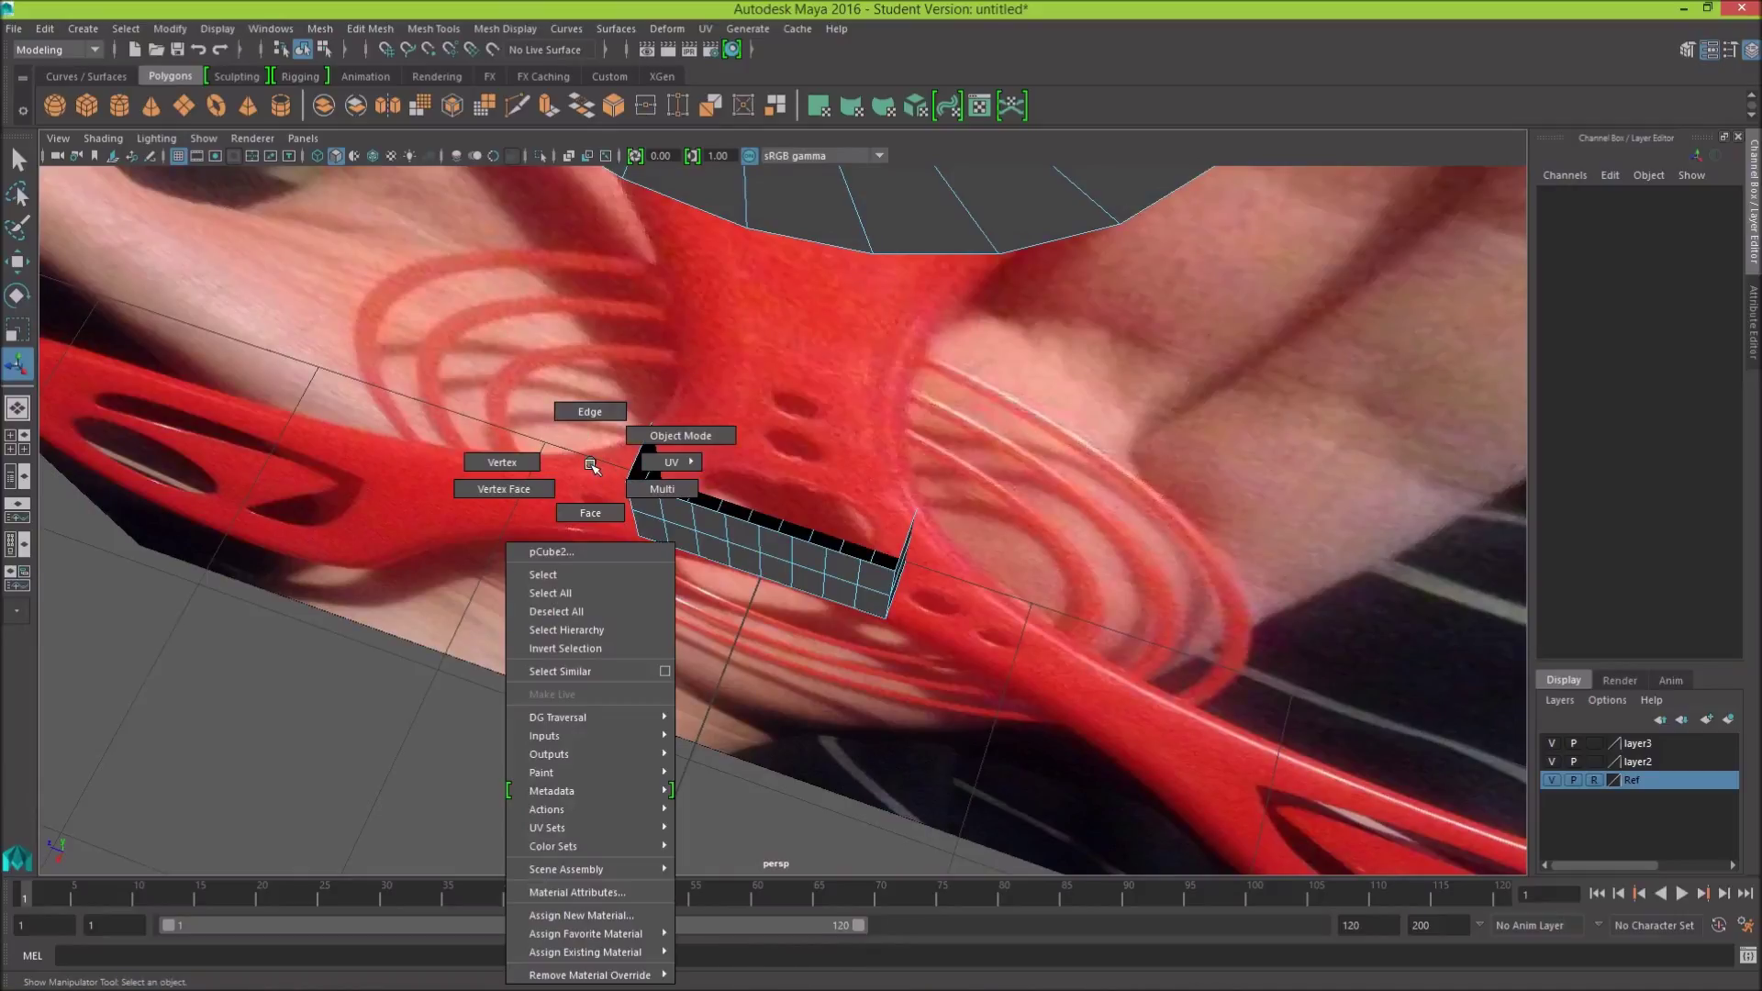
right_click_drag(590, 444, 594, 436)
left_click(645, 455)
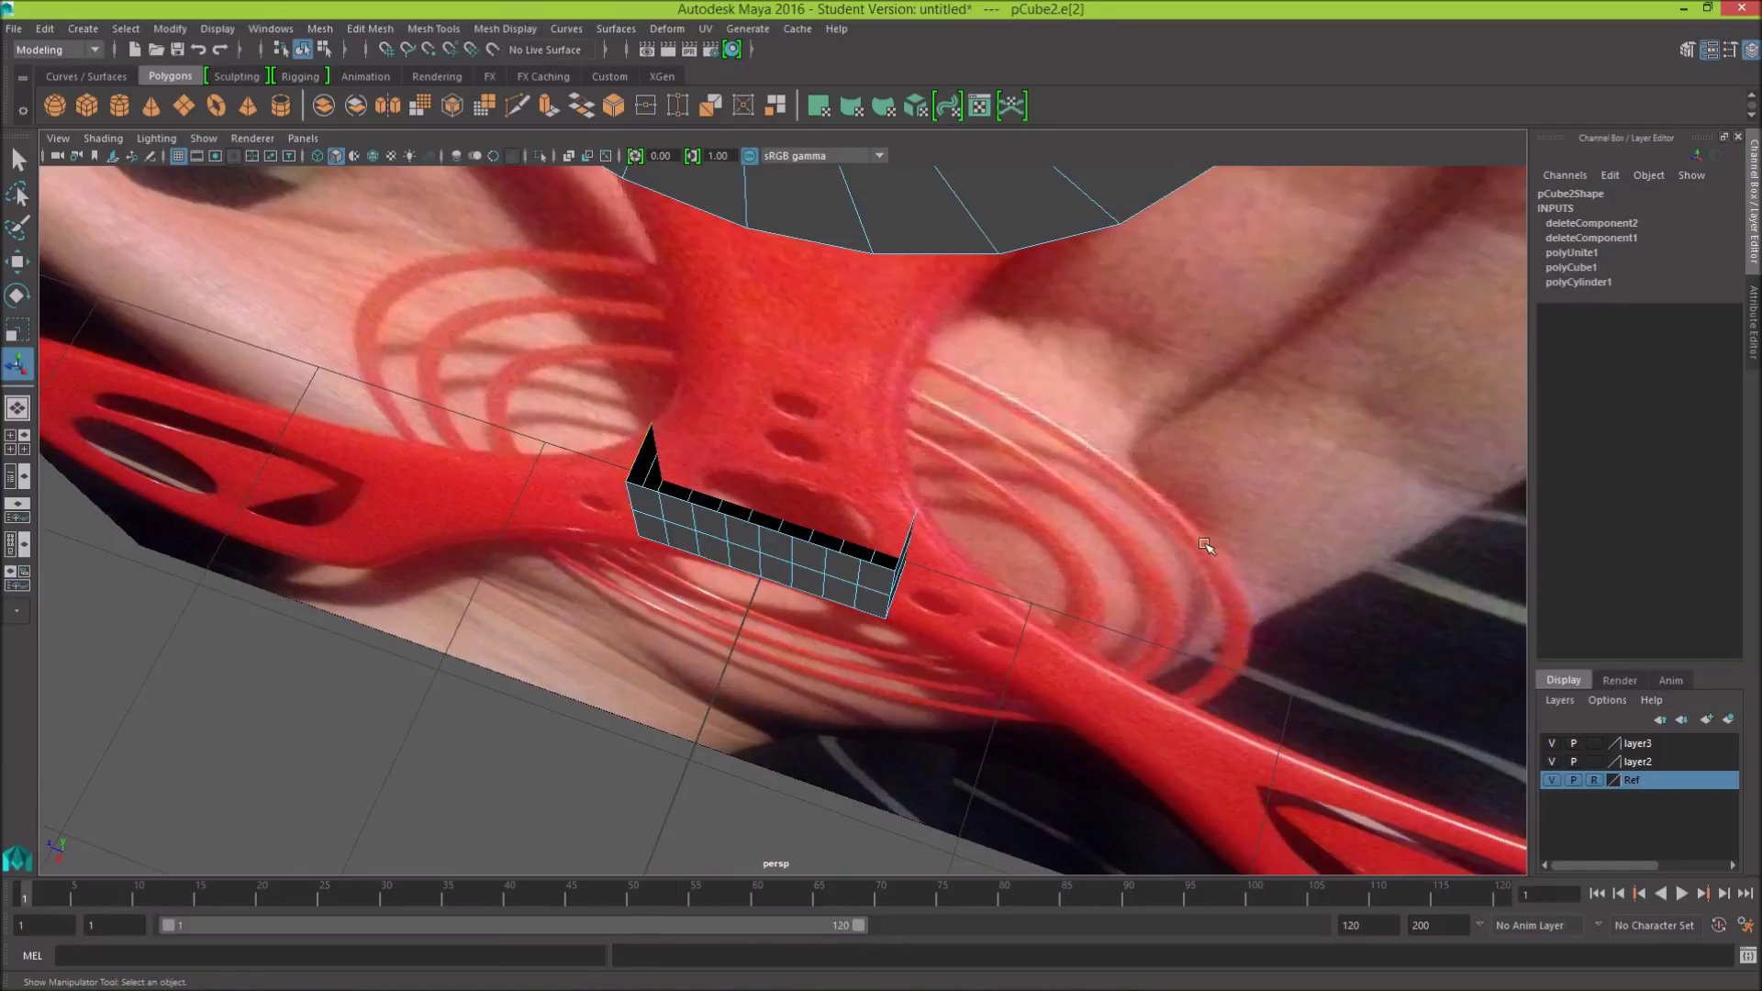
mouse_move(1204, 546)
left_mouse_down("alt")
mouse_move(1240, 480)
mouse_move(929, 501)
left_mouse_up("alt")
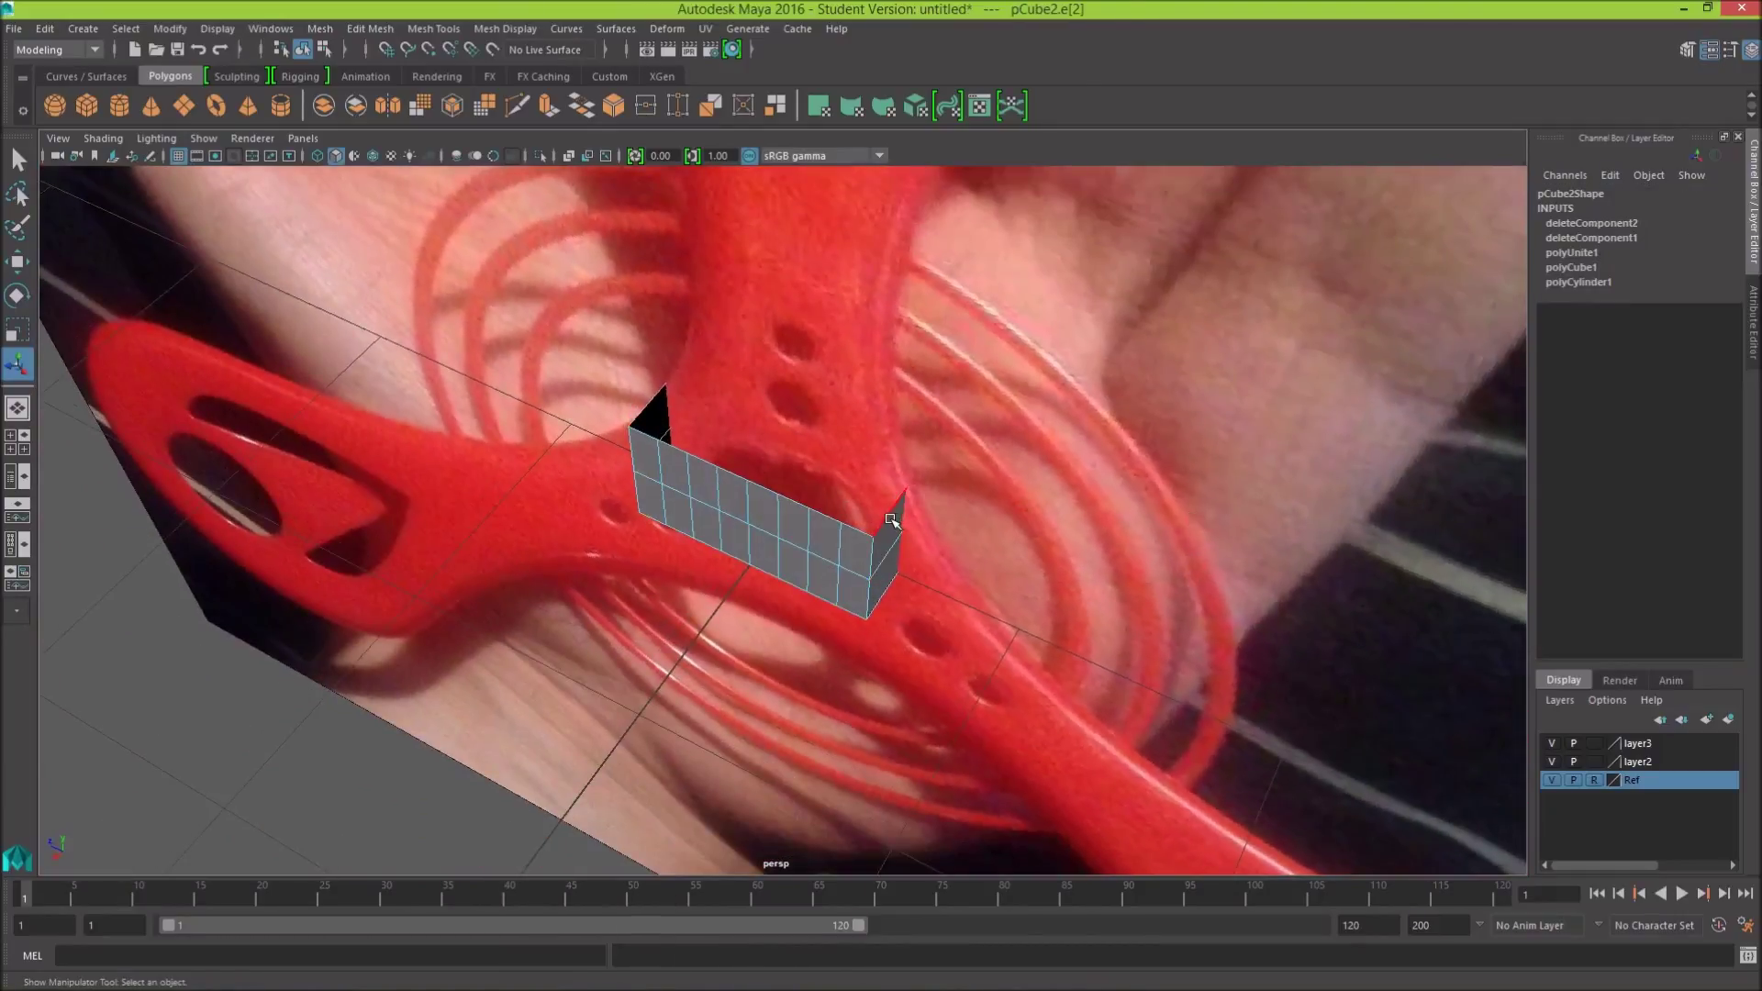
mouse_move(1196, 497)
left_mouse_down("alt")
mouse_move(1369, 421)
mouse_move(1376, 335)
mouse_move(1243, 386)
left_mouse_up("alt")
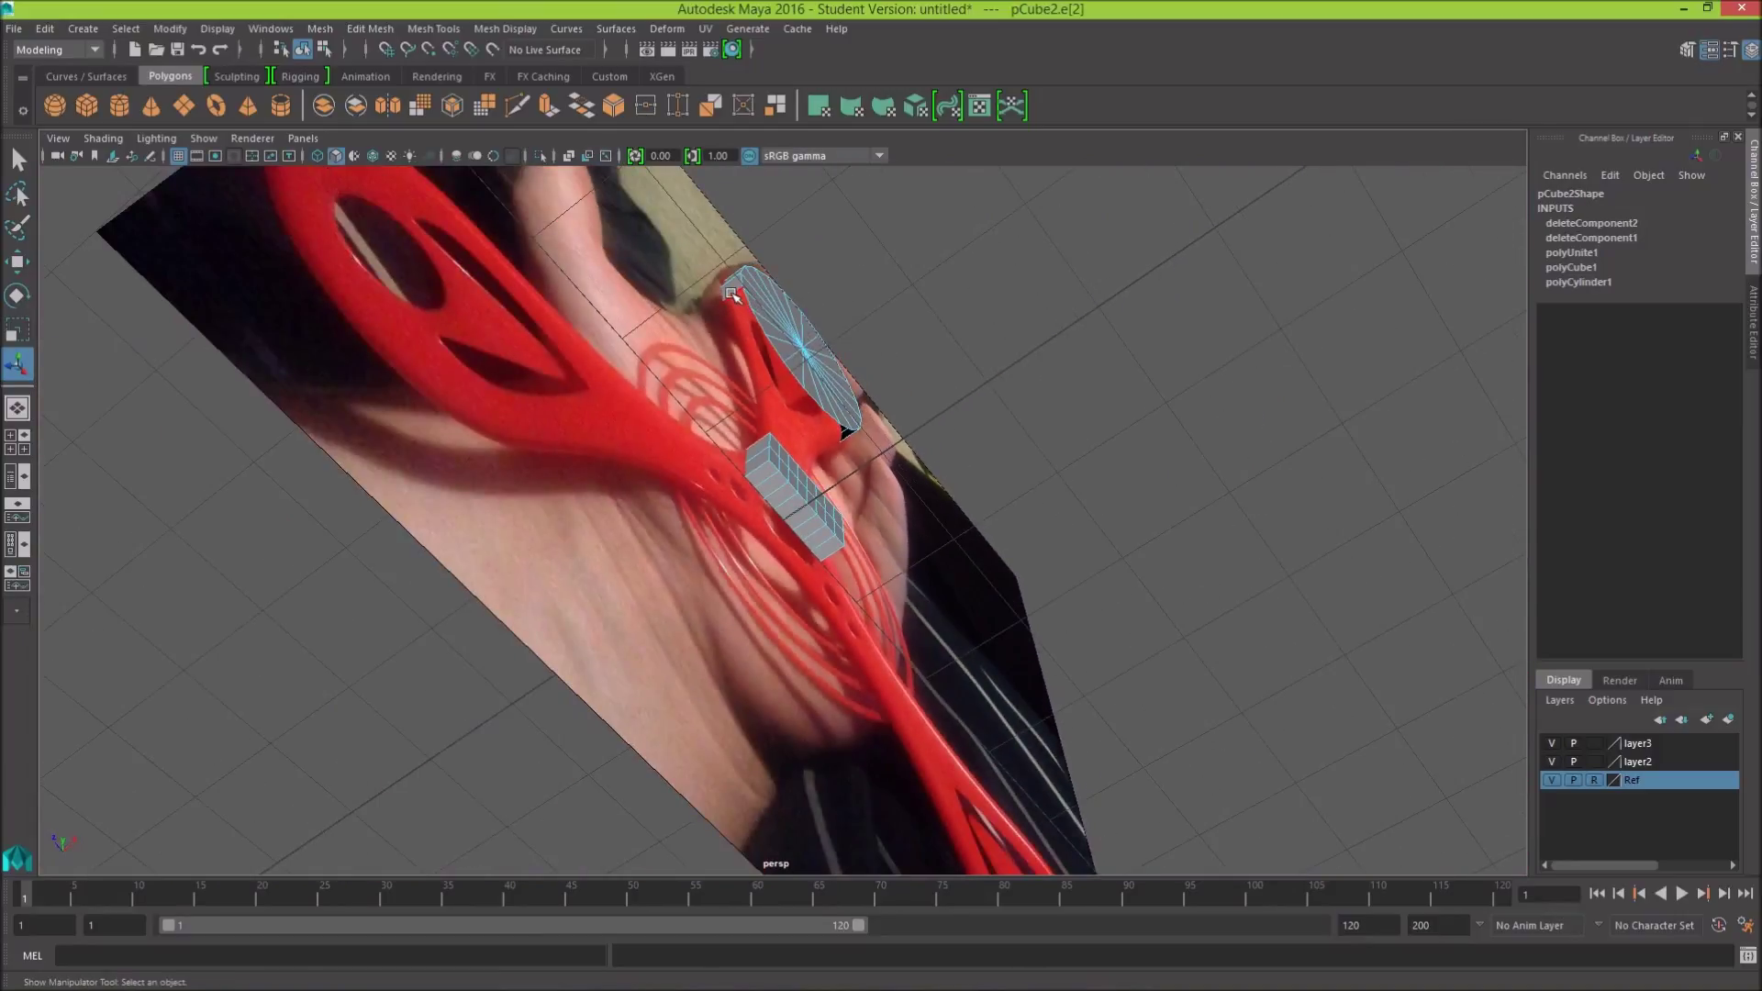
left_click(735, 293, "shift")
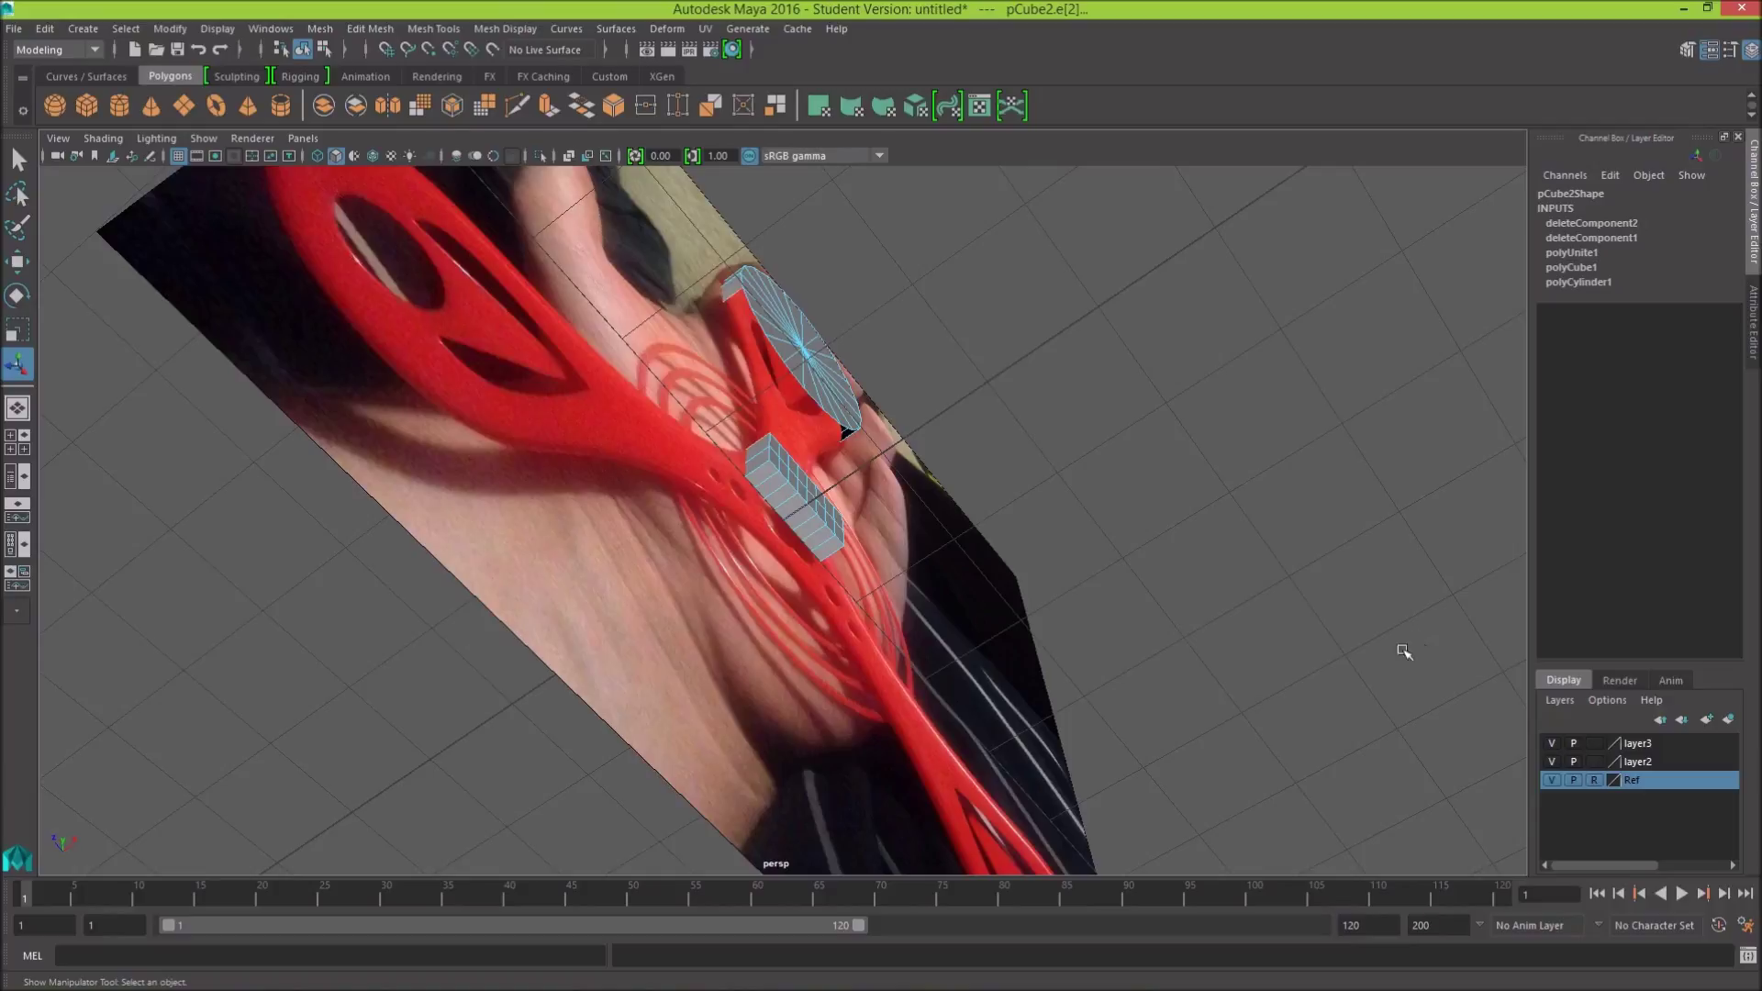
right_click_drag(1165, 501, 1168, 592, "shift")
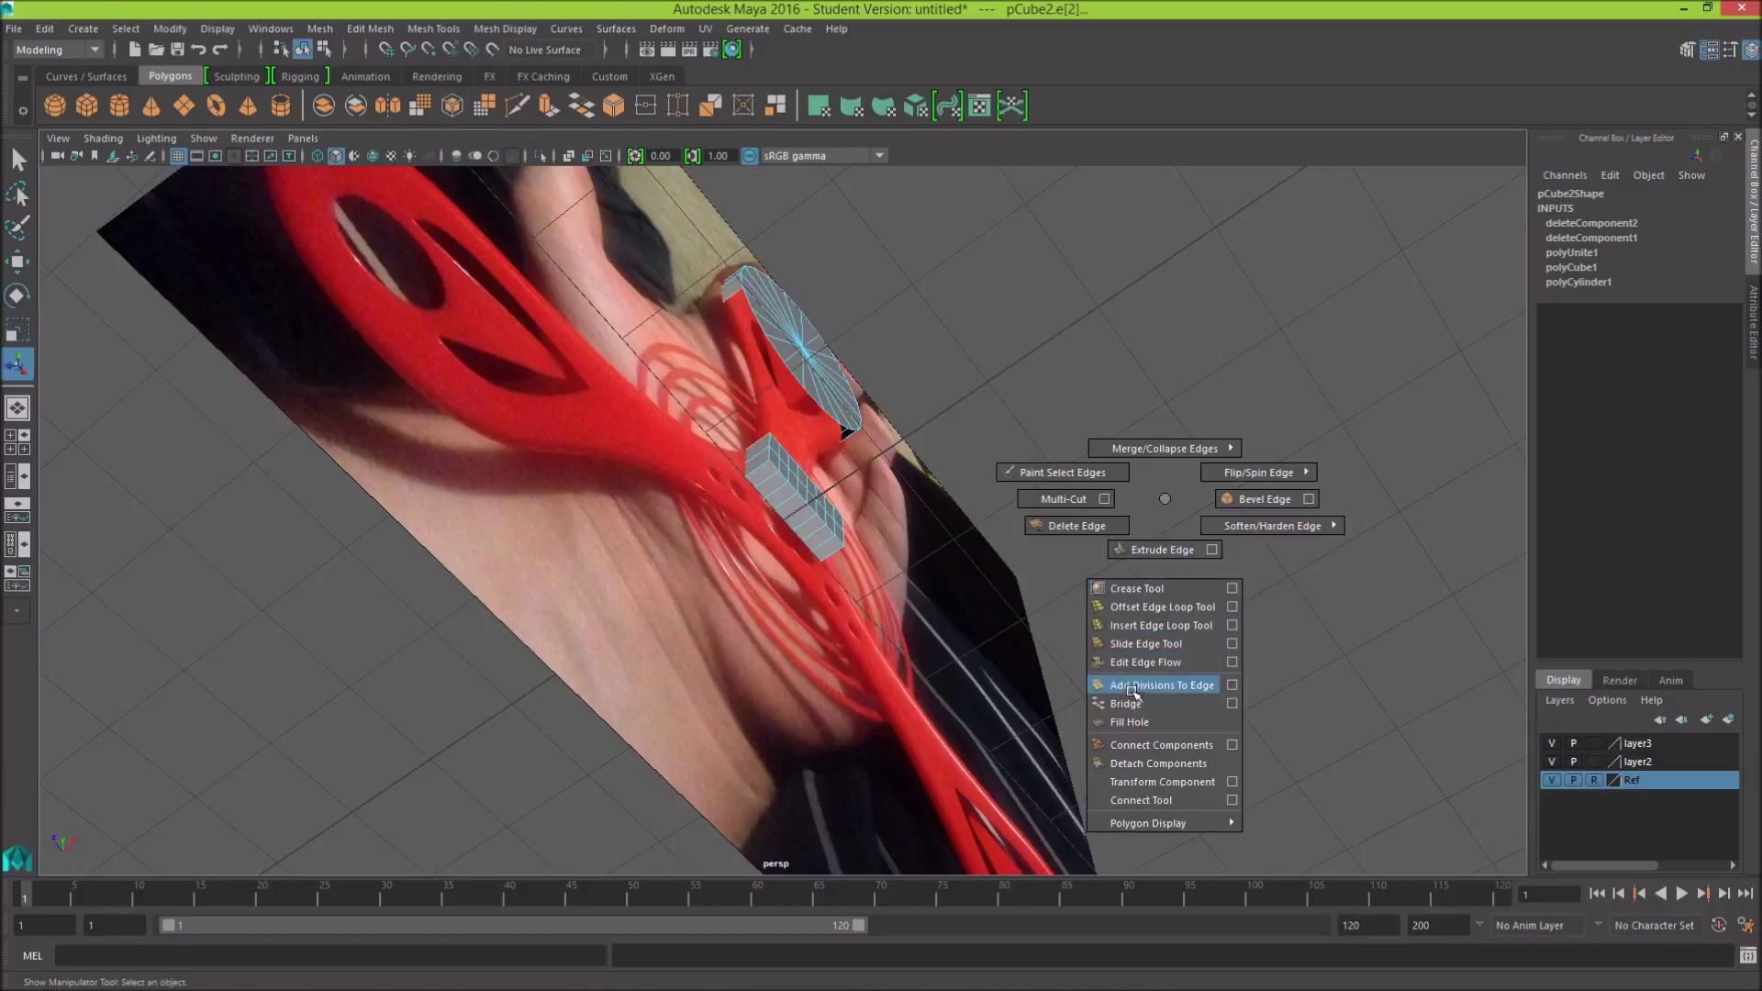
left_click(1126, 704)
Step: Bridge another block edge to the hub on the other side, then face the reference
mouse_move(1015, 583)
left_mouse_down("alt")
mouse_move(773, 649)
mouse_move(796, 530)
left_mouse_up("alt")
left_click(796, 525)
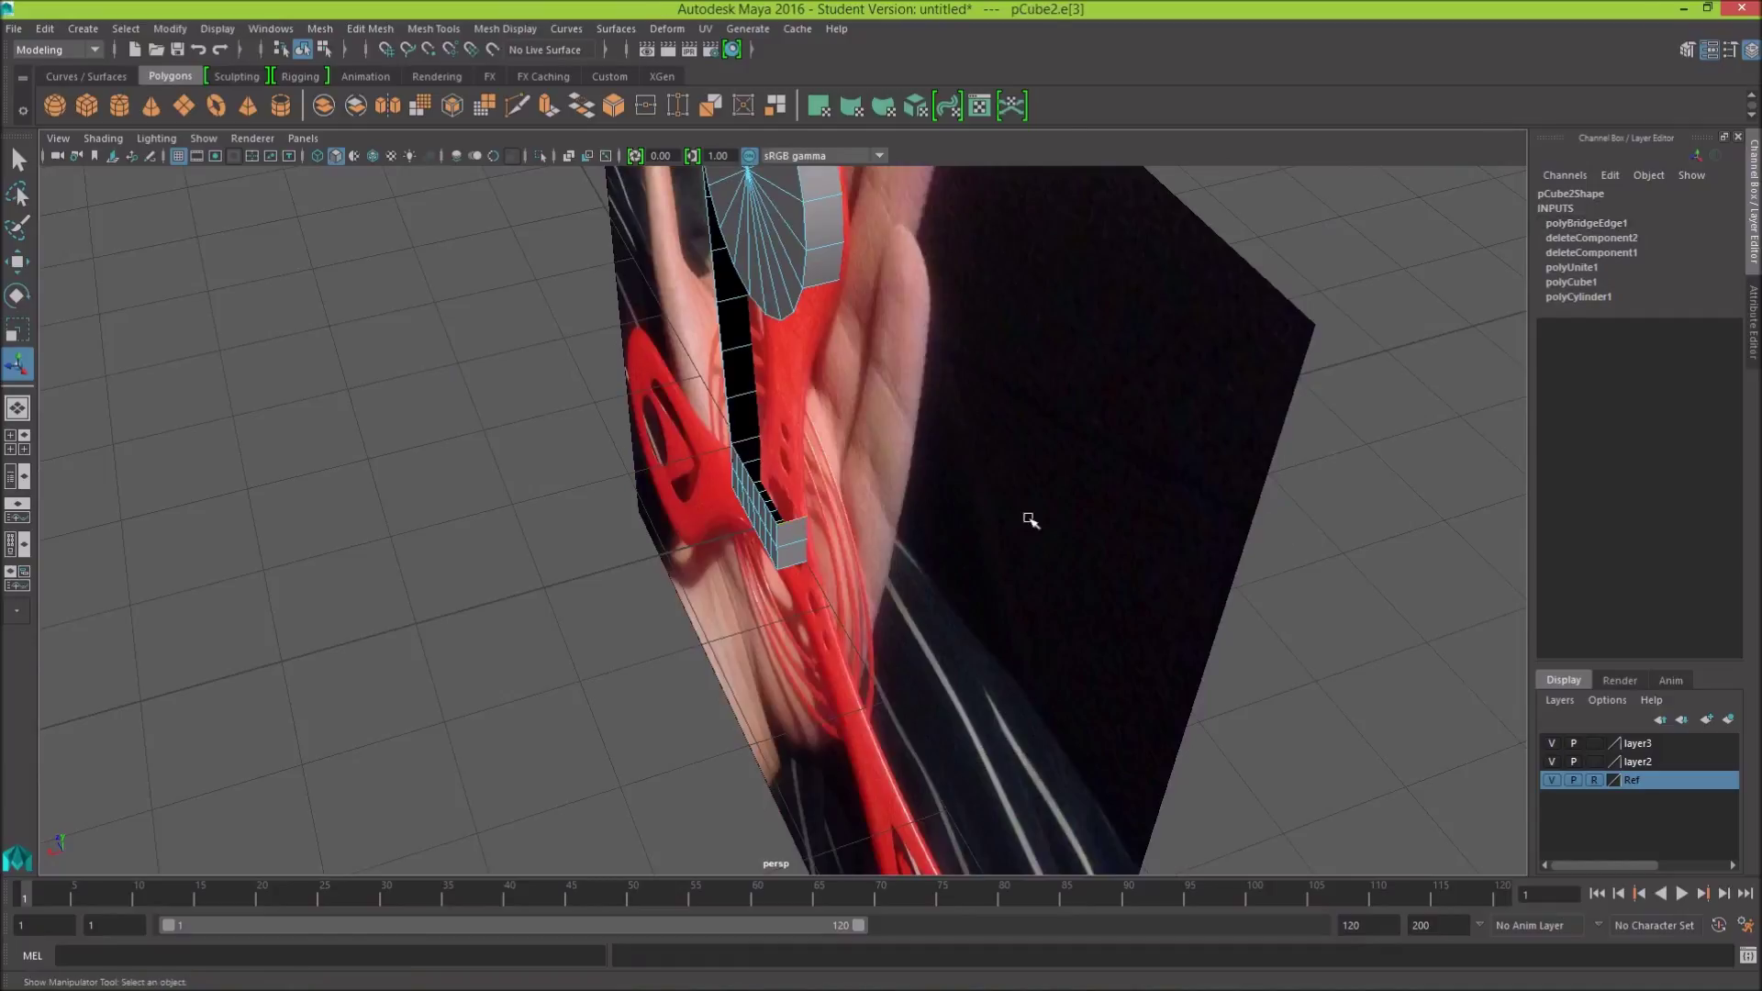
left_click(827, 280, "shift")
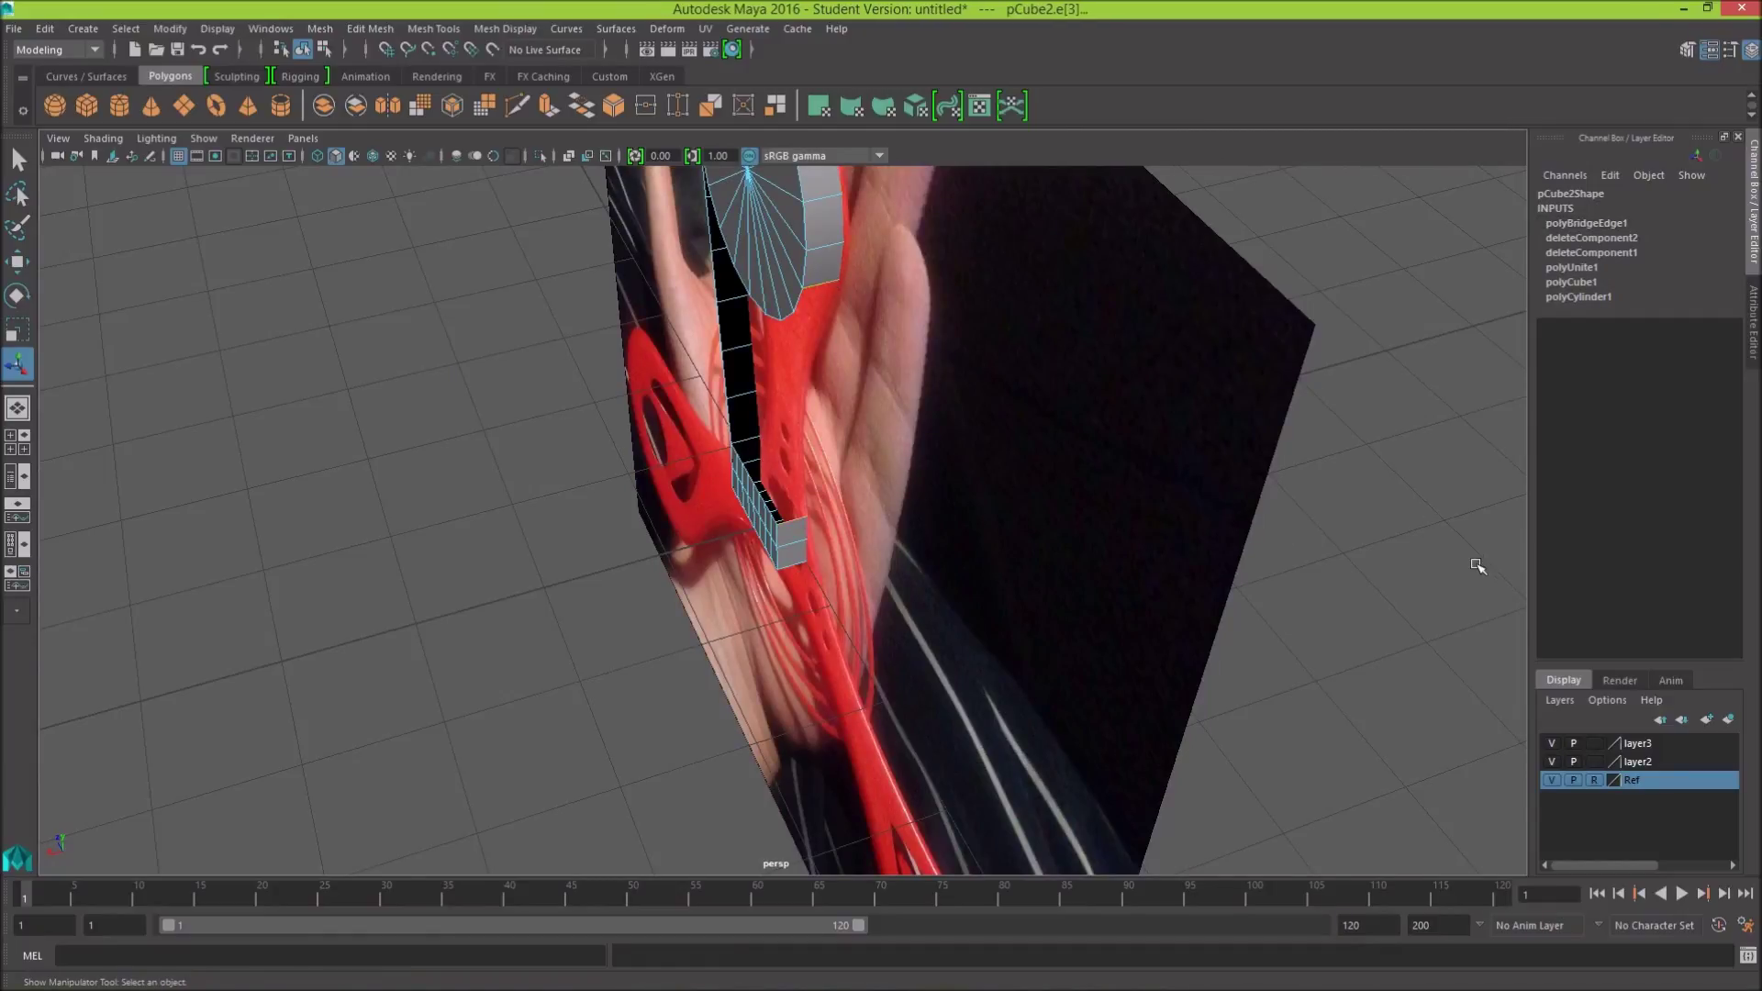
right_click_drag(1477, 566, 1434, 767, "shift")
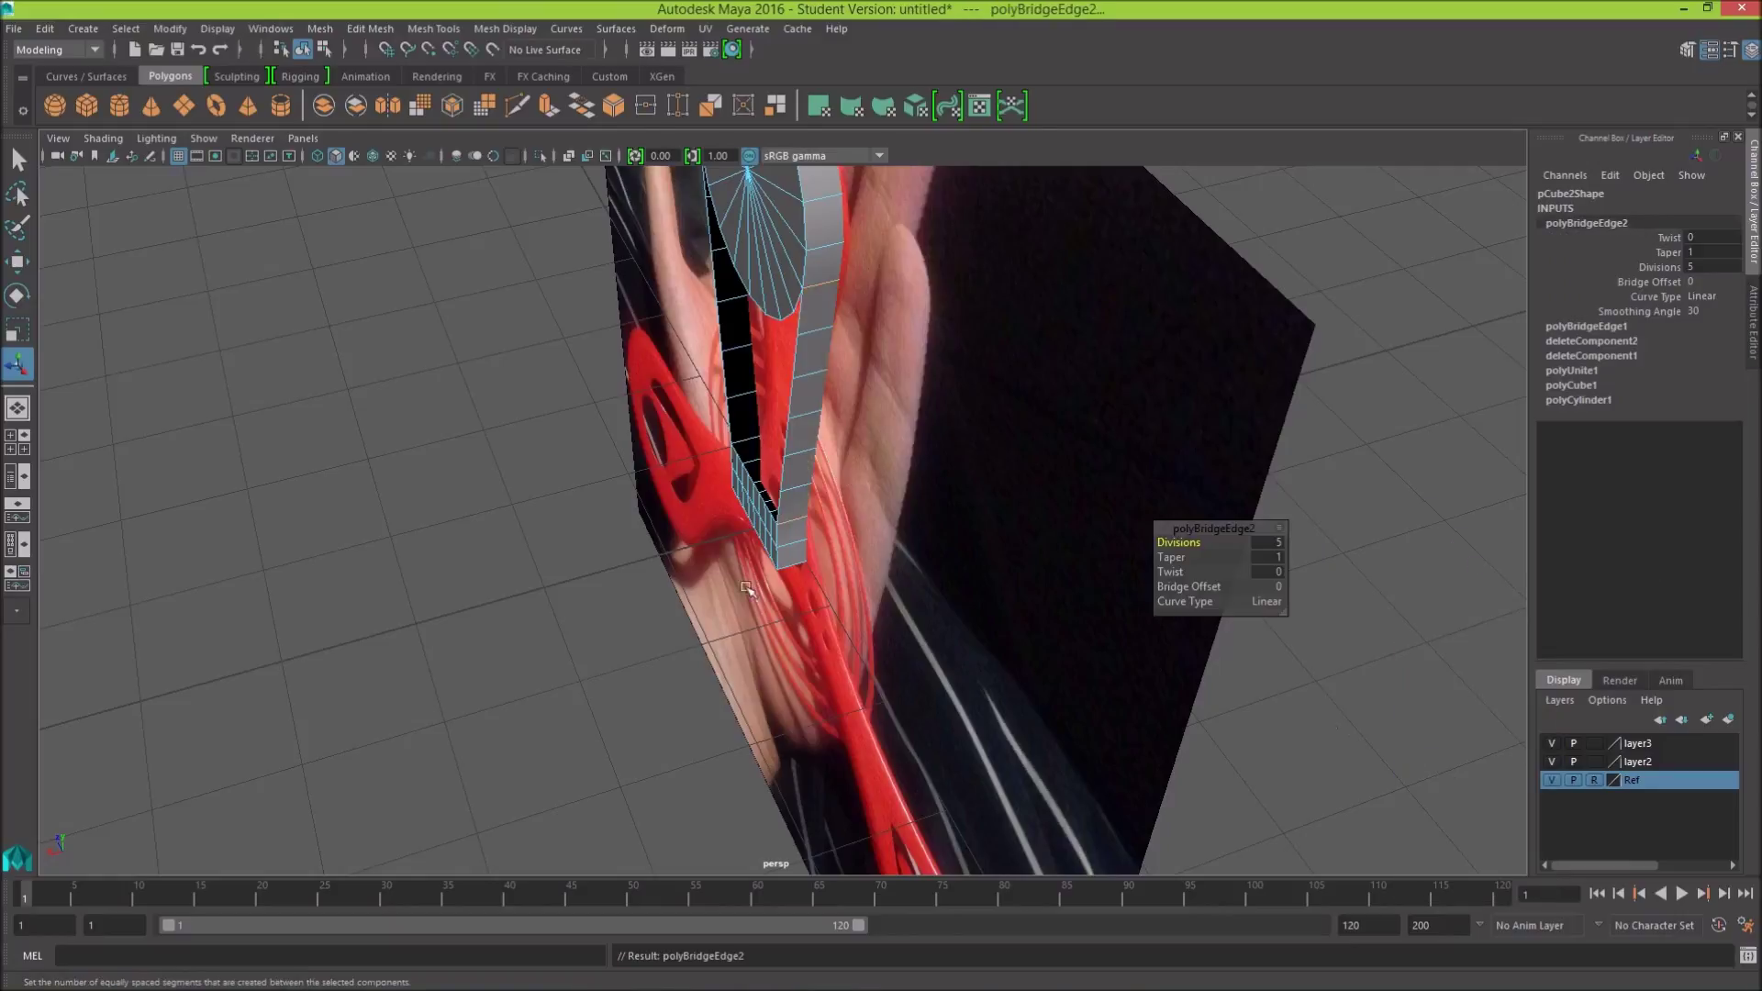
left_click(796, 626)
left_click_drag(670, 611, 739, 472, "alt")
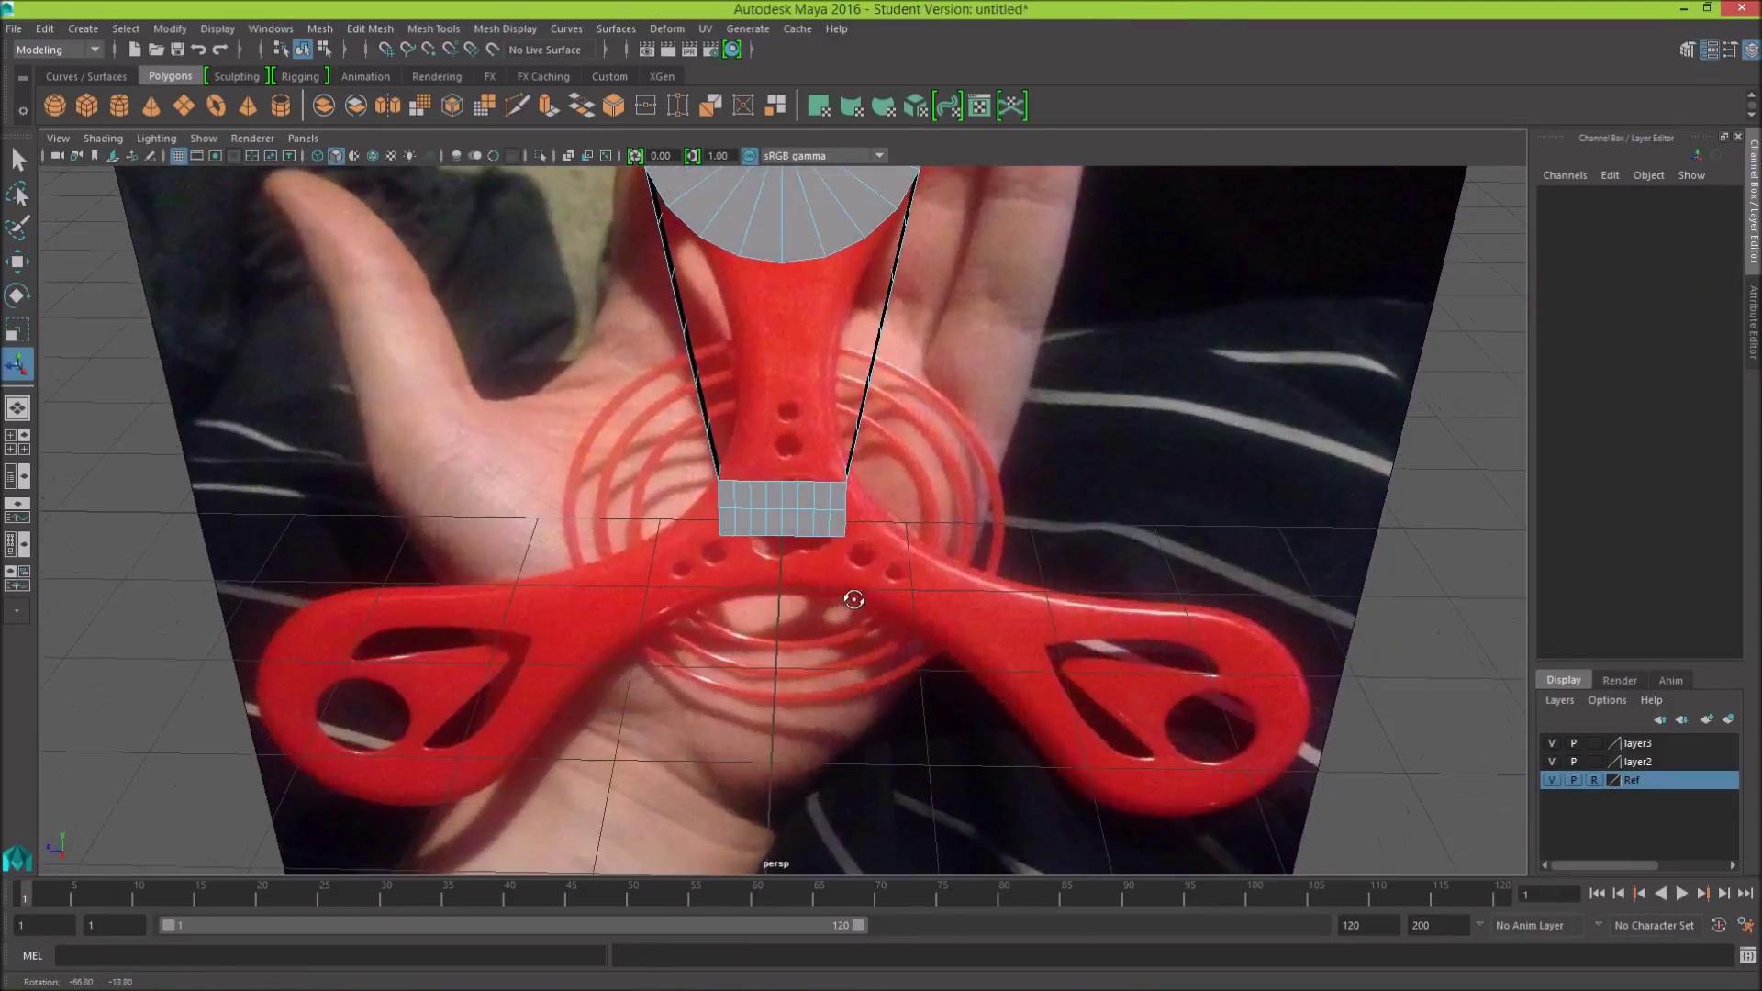
Step: Bridge the block's top edges to the hub, filling the arm's front wall
left_click(760, 478)
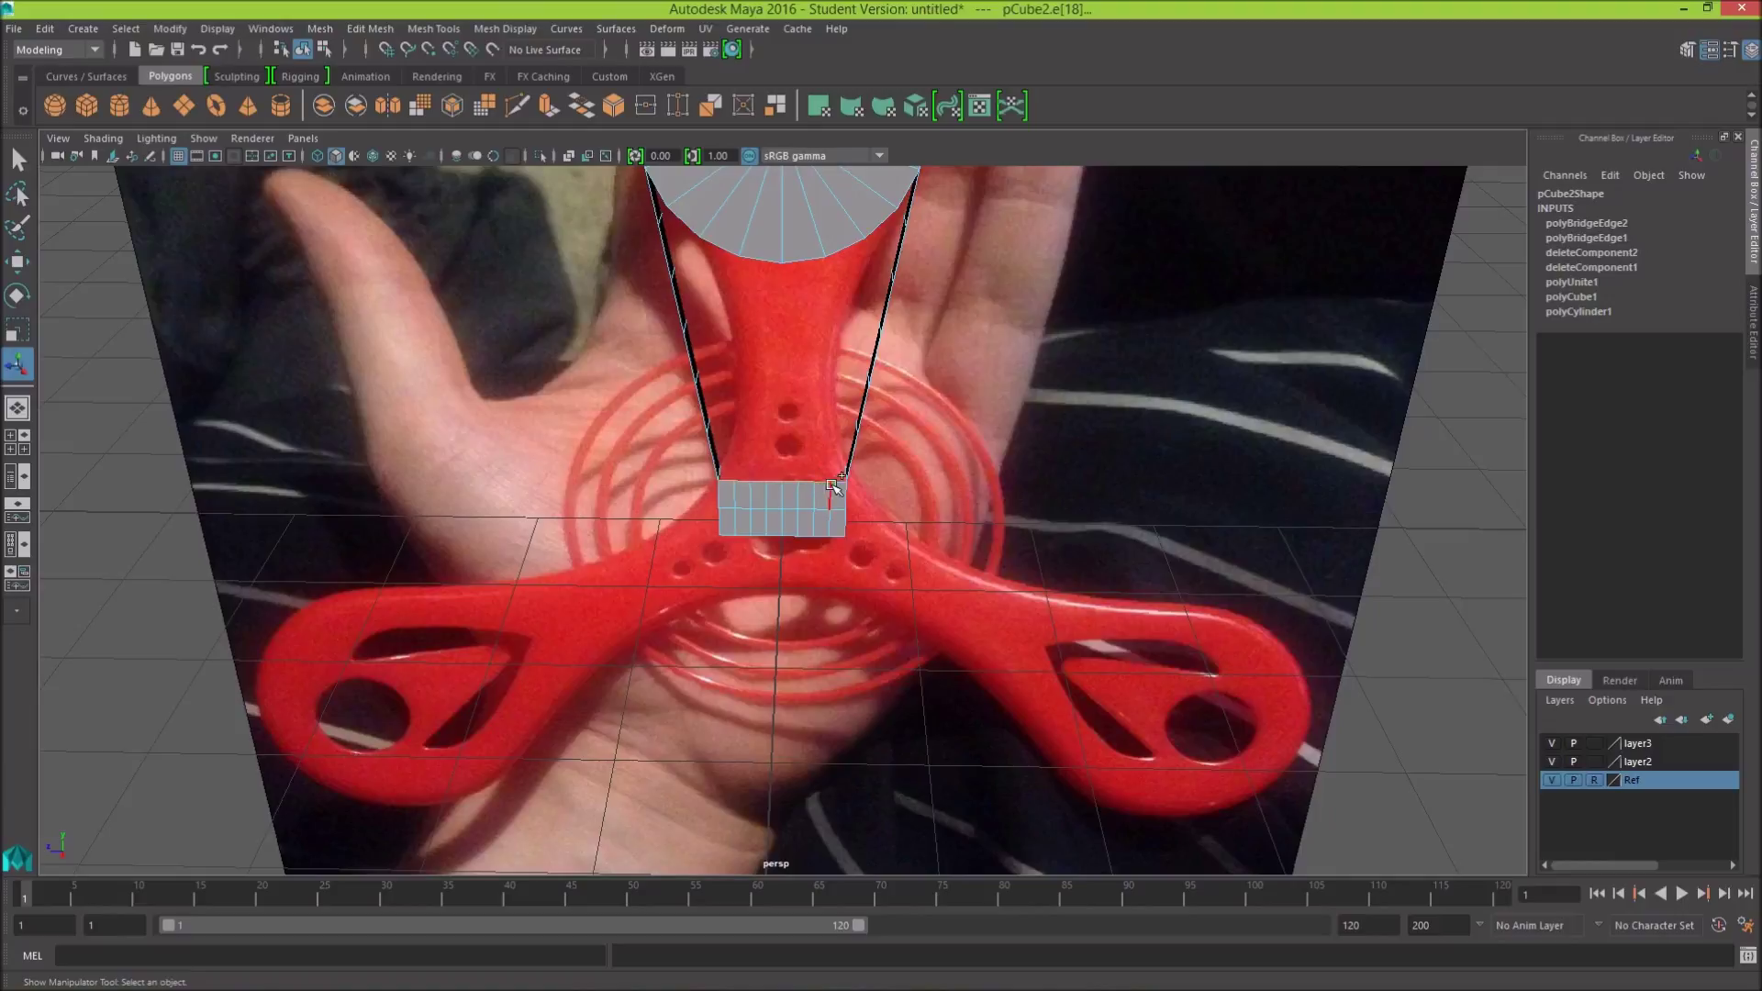
right_click_drag(1181, 441, 1154, 648, "shift")
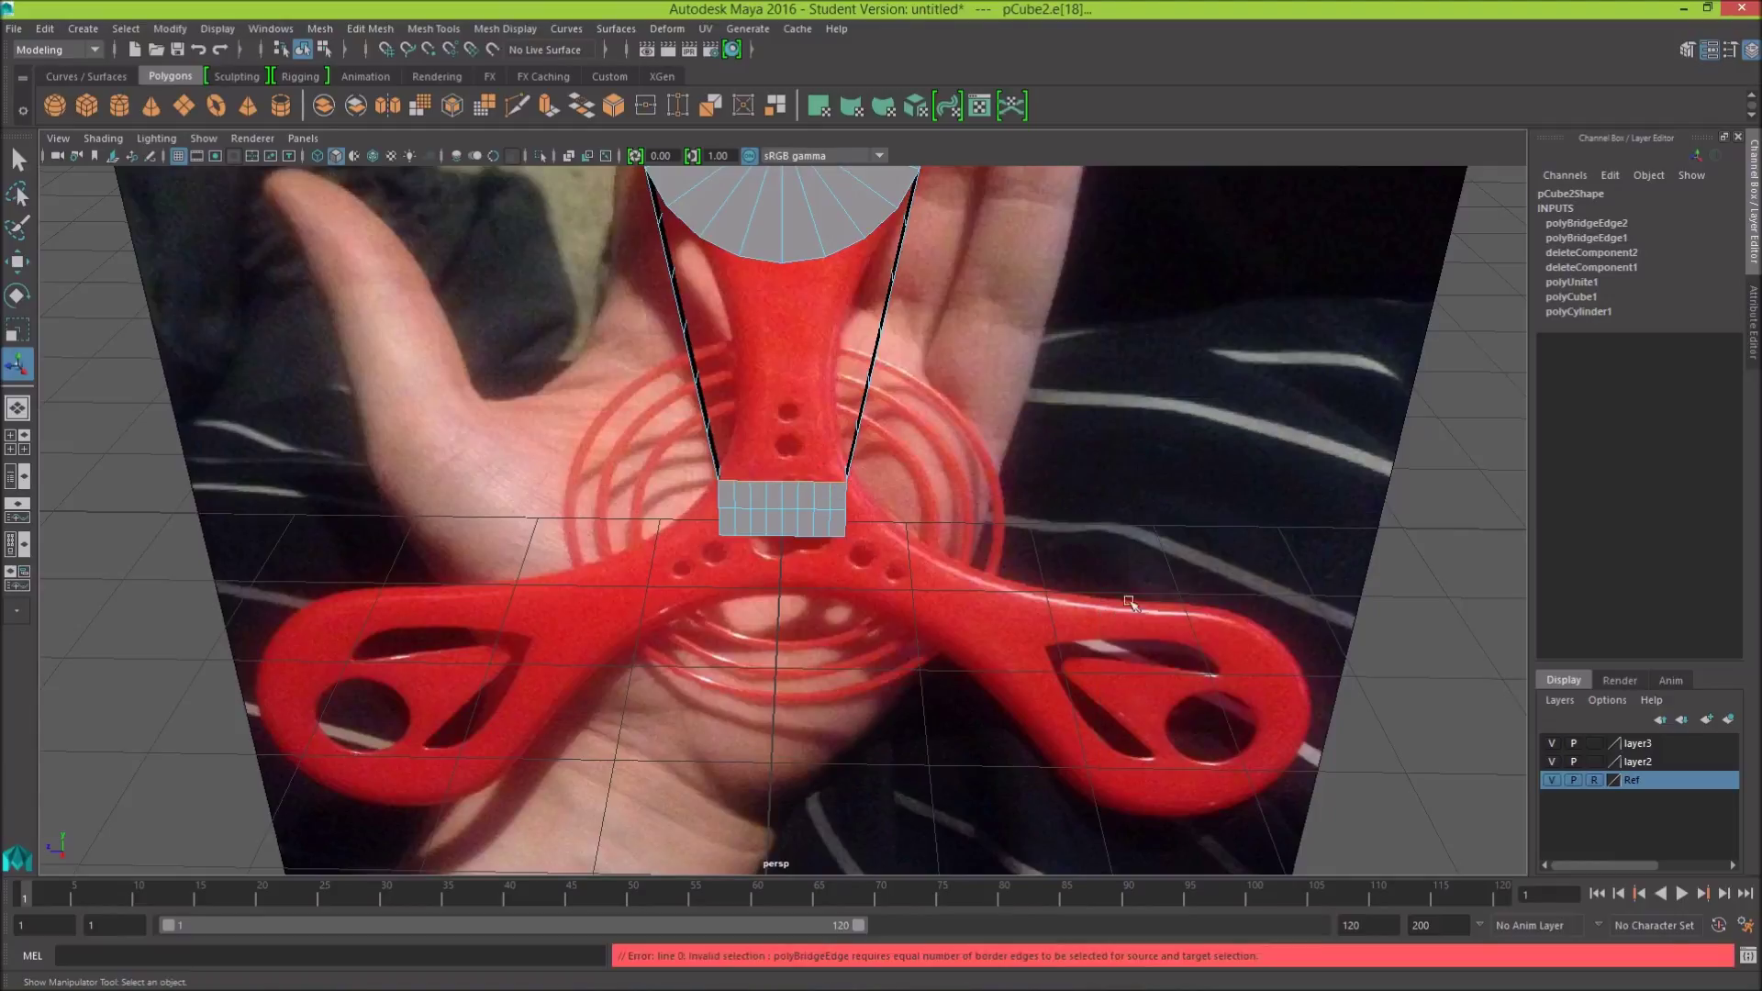
left_click(690, 225)
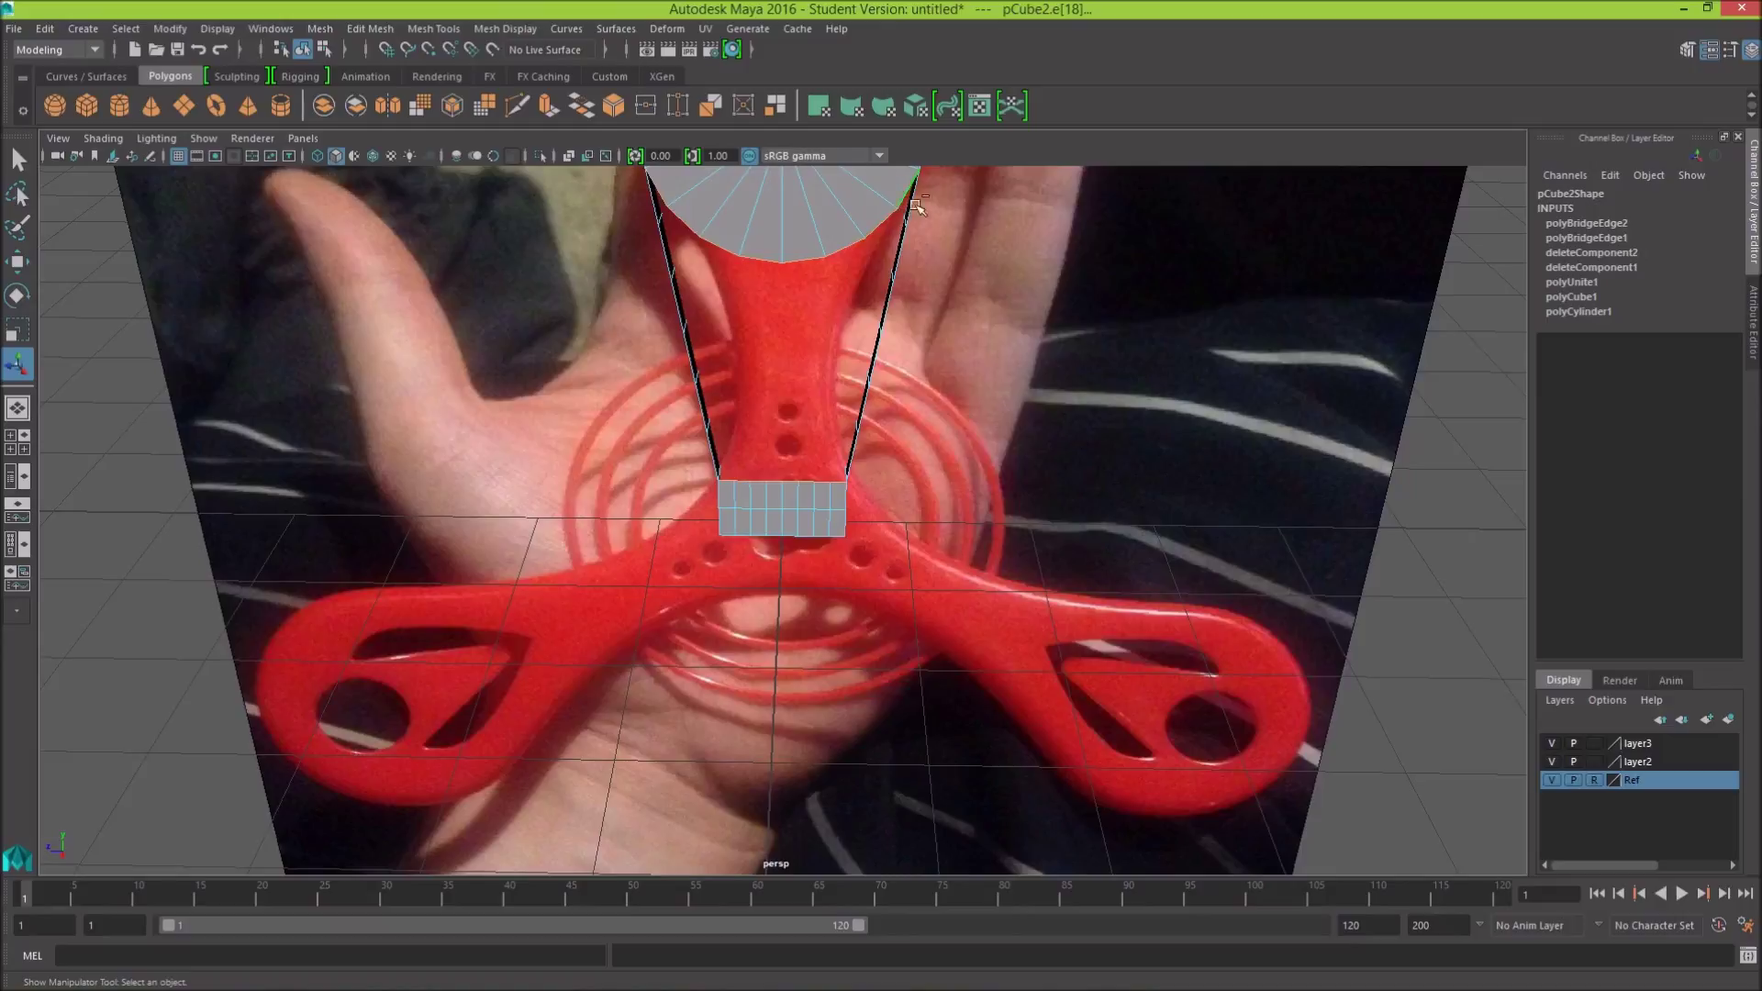
right_click(1019, 227, "shift")
right_click_drag(1019, 228, 980, 432, "shift")
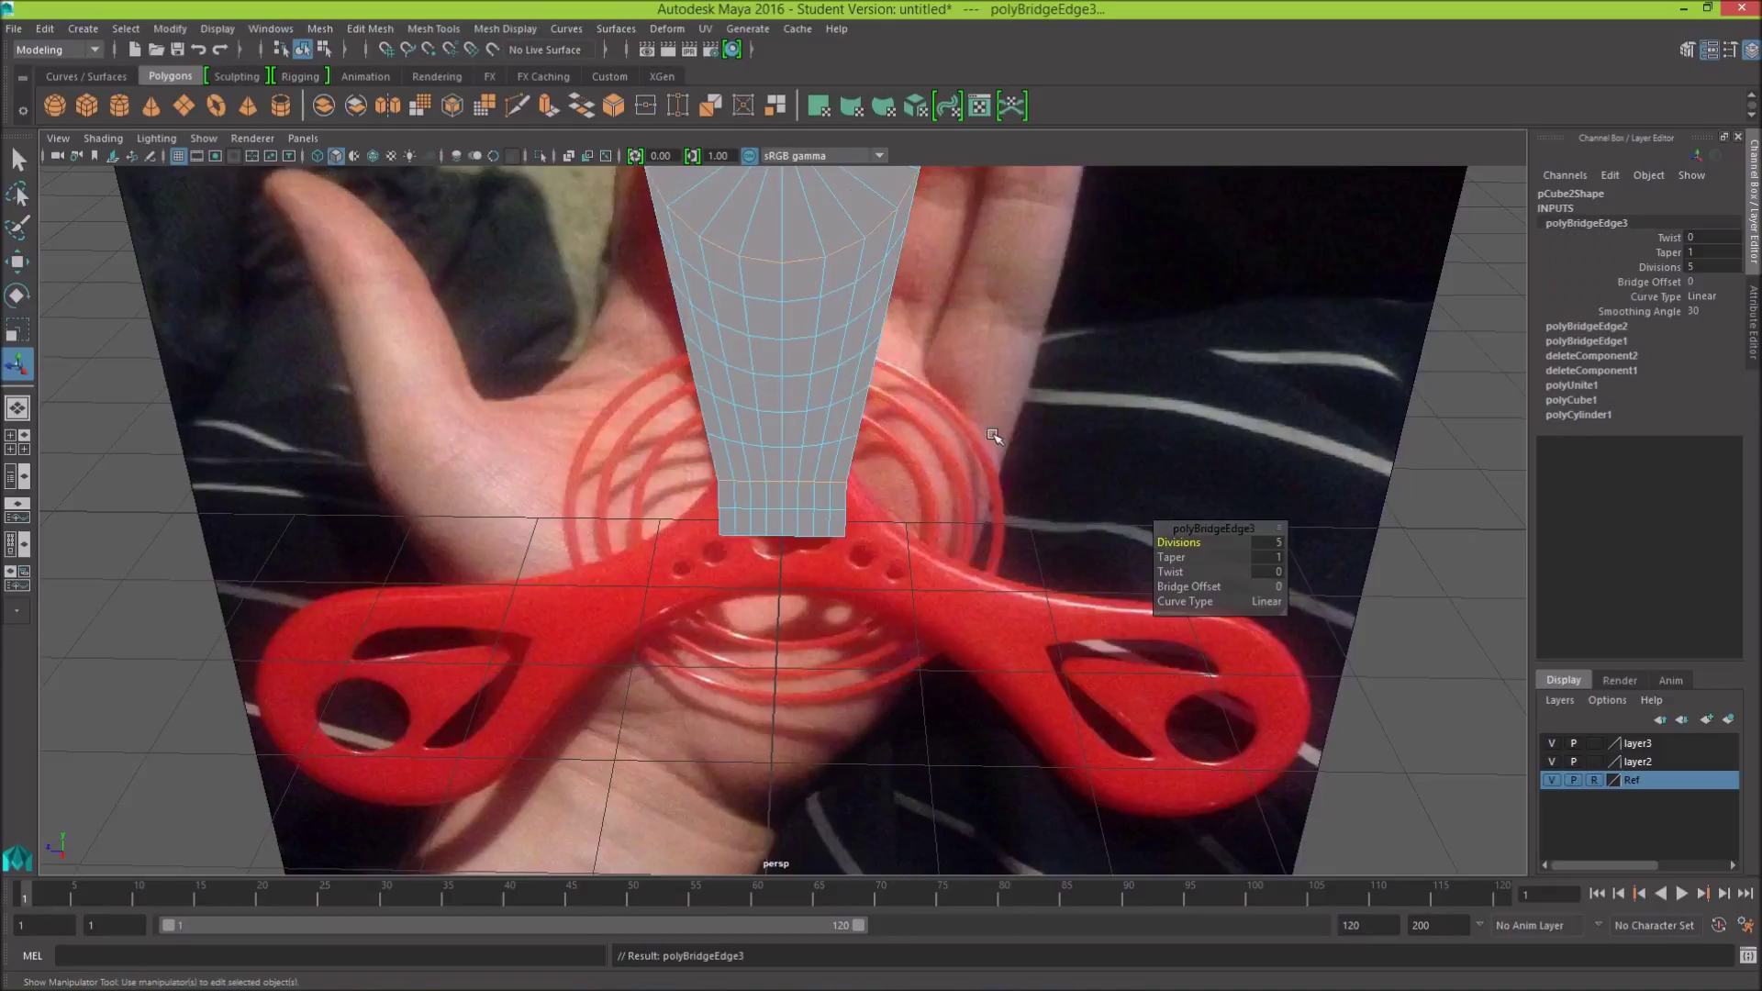
left_click_drag(1102, 291, 688, 283, "alt")
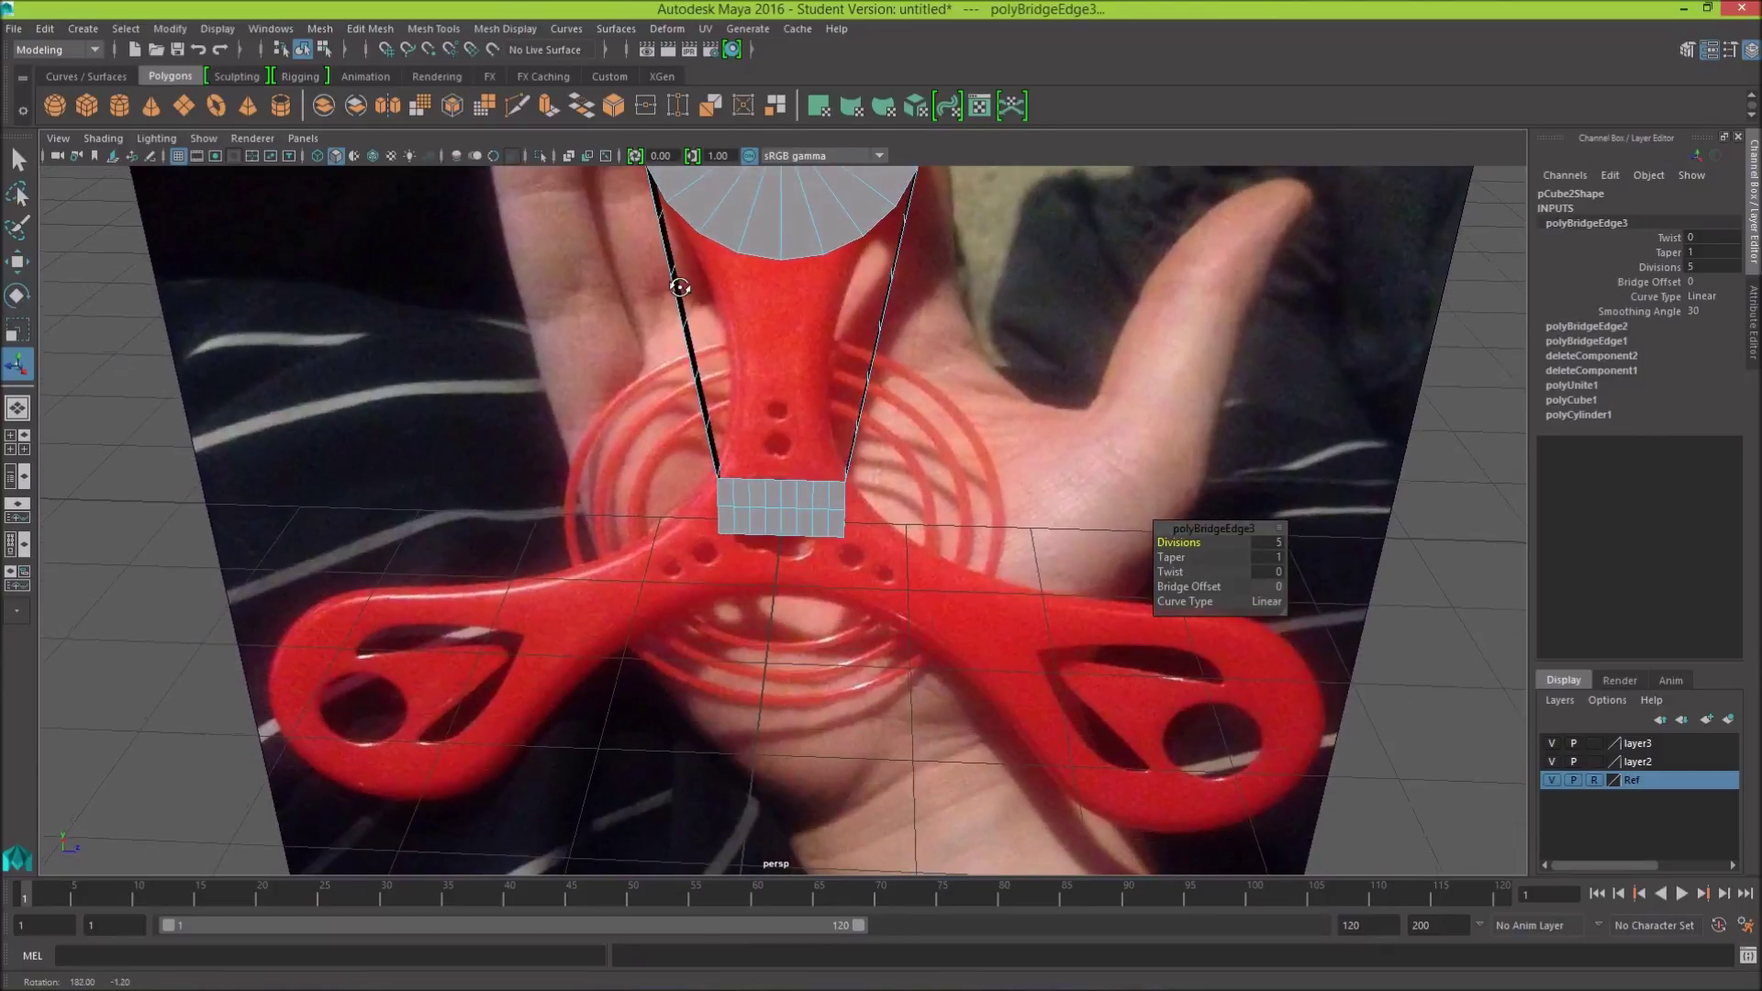
Step: Select four edges along the block's top and right side, and hide the reference photo
left_click(759, 476)
left_click(745, 482)
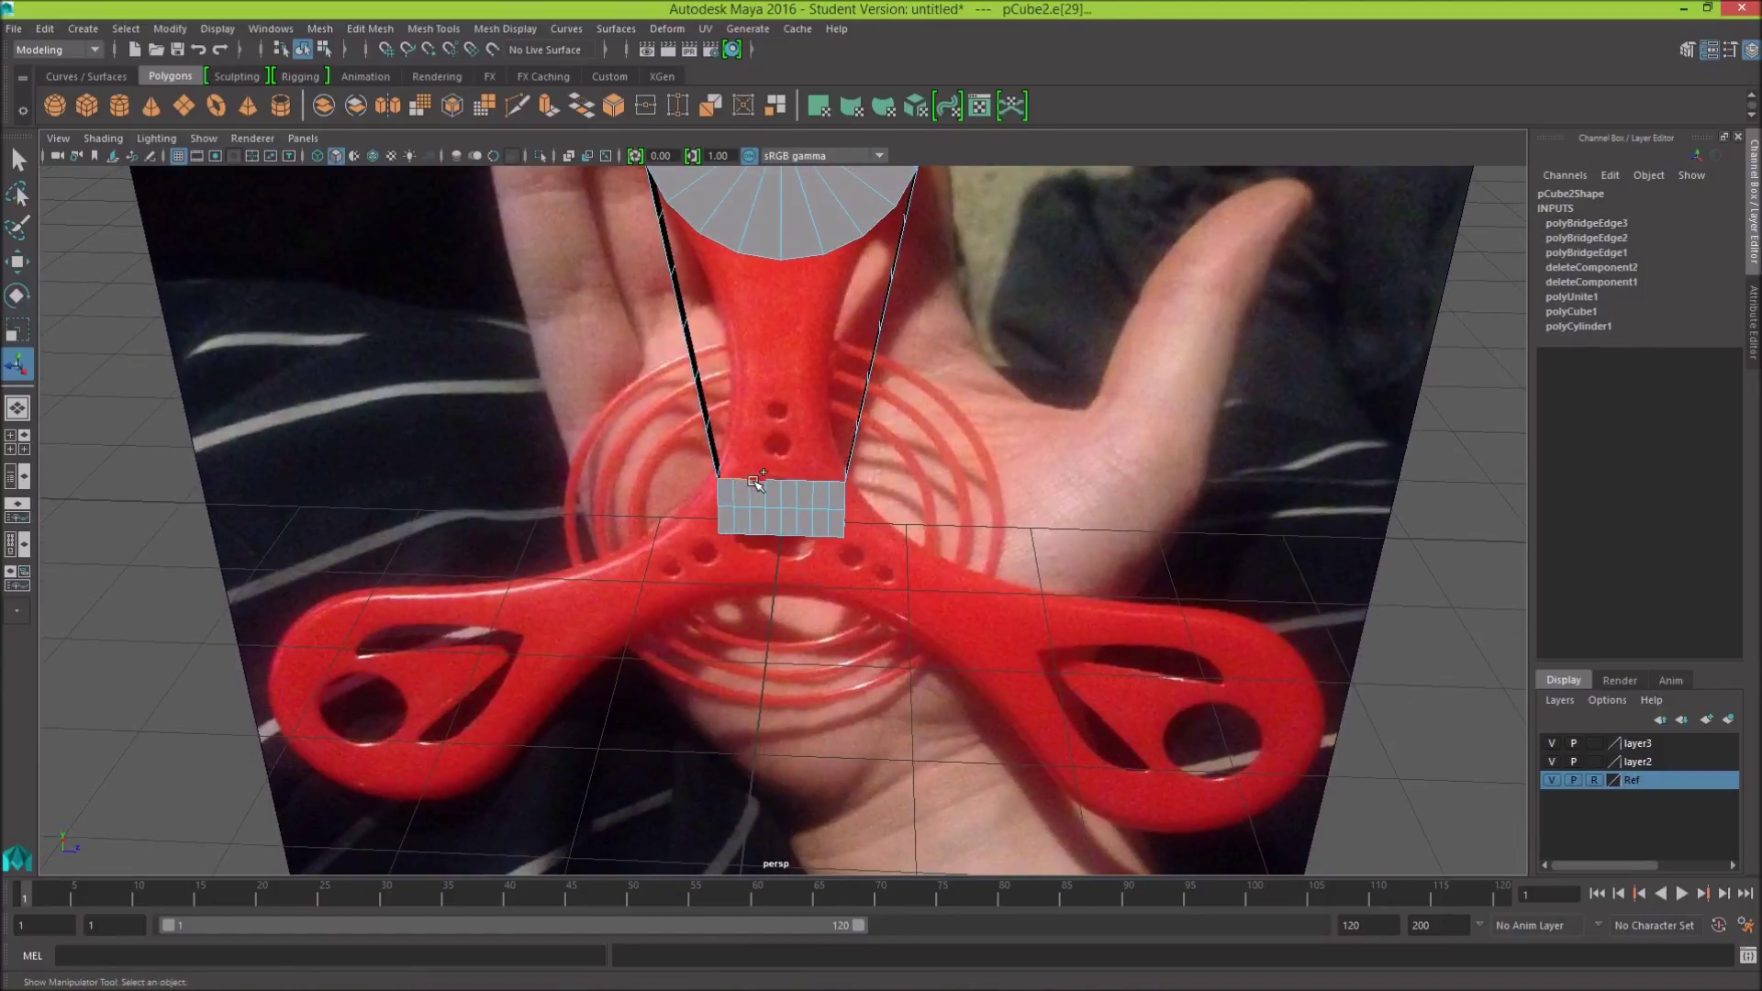
left_click(784, 478)
left_click(843, 491)
left_click(1552, 781)
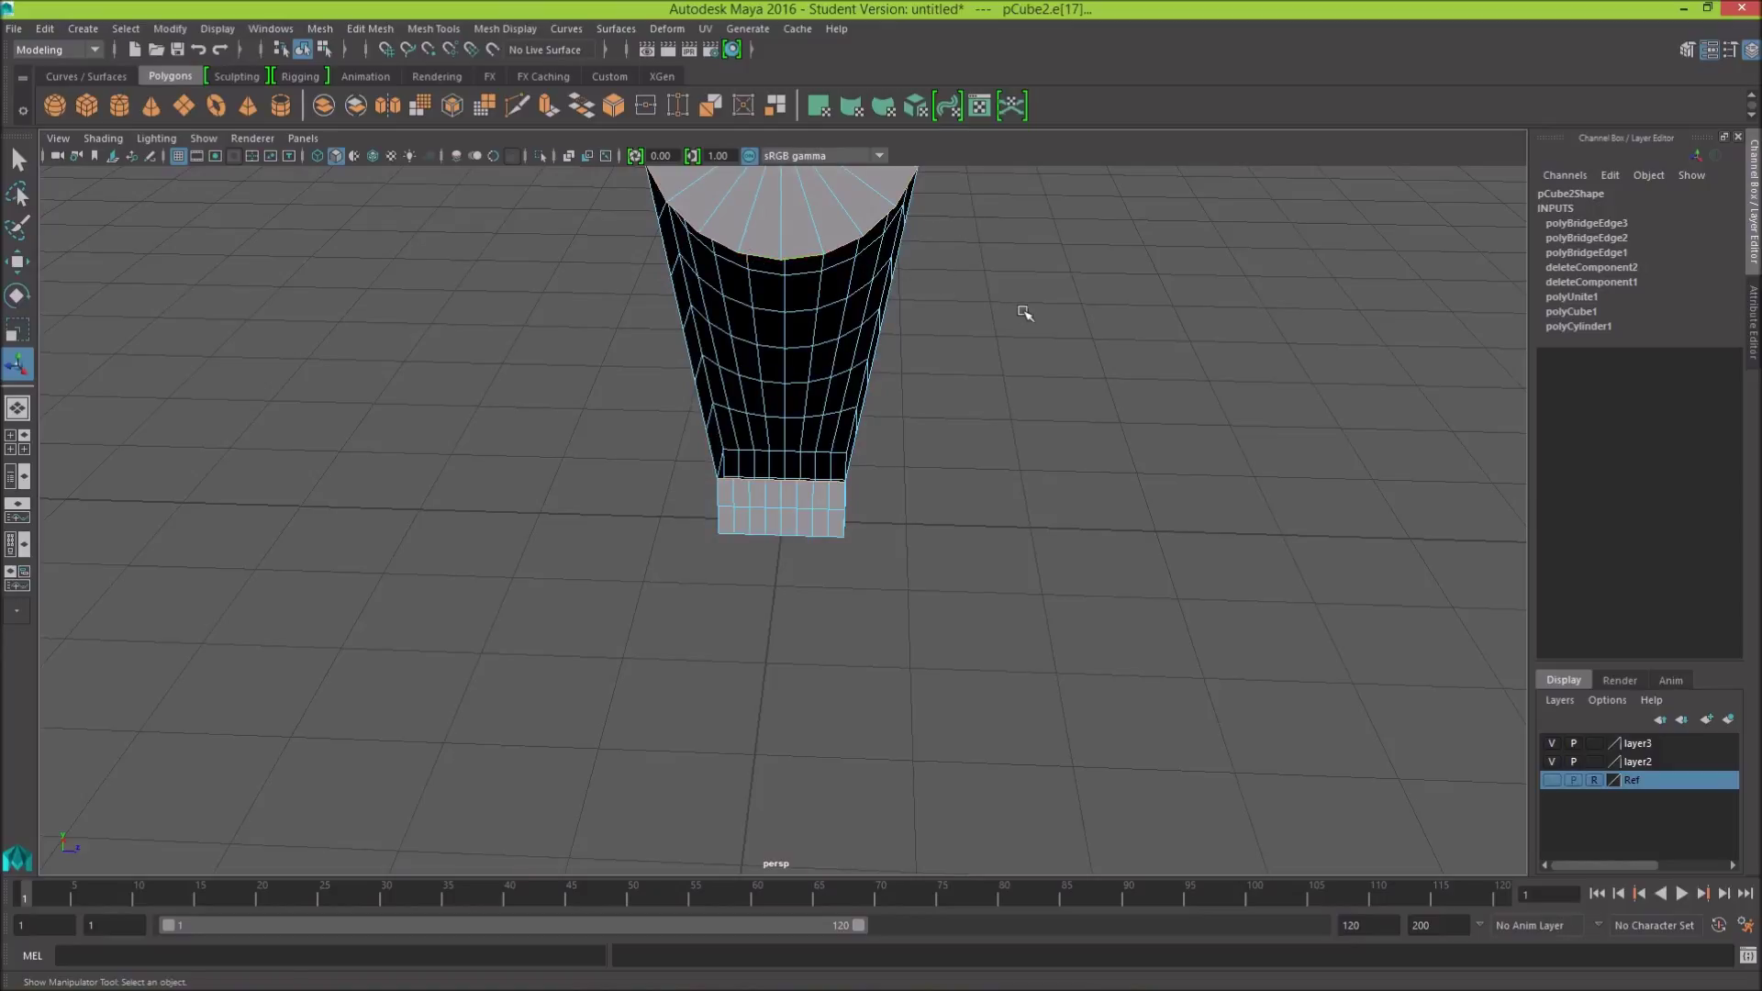
Step: Bridge the arm's remaining open side
left_click_drag(1022, 314, 1019, 263, "alt")
right_click_drag(1025, 257, 1022, 477, "shift")
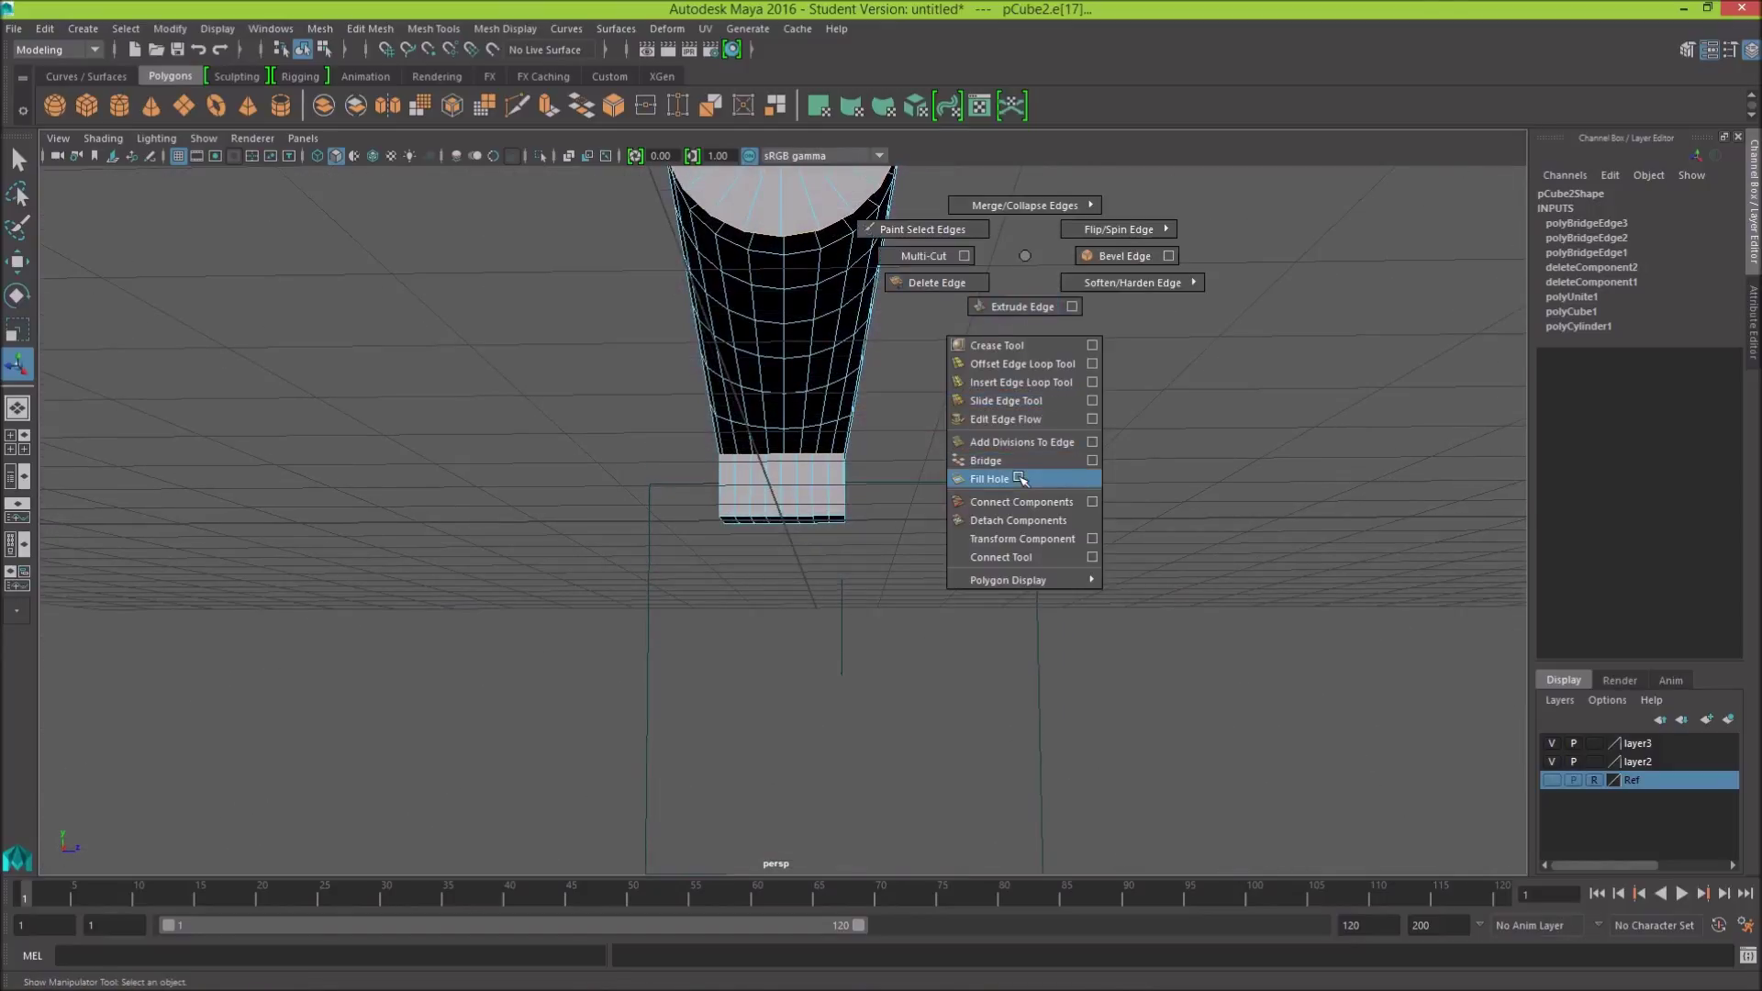
mouse_move(1014, 326)
left_mouse_down("alt")
mouse_move(653, 421)
mouse_move(571, 370)
left_mouse_up("alt")
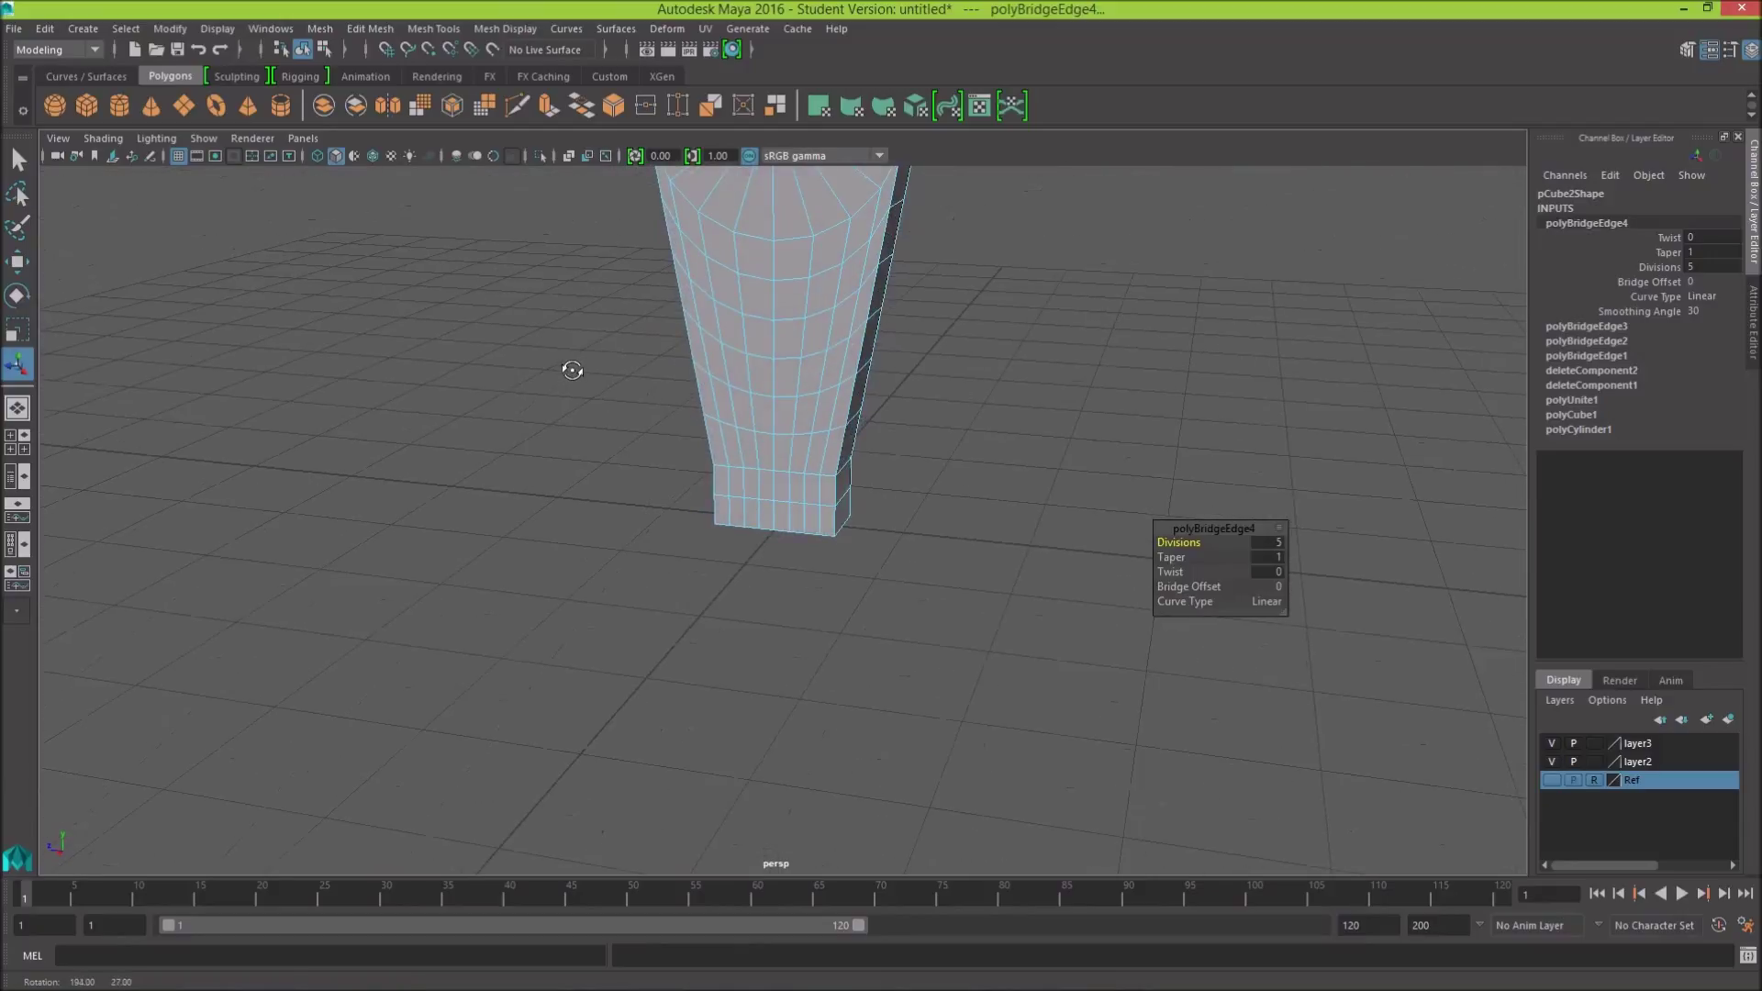
Step: Show the reference photo with X-Ray, switch to Edge mode and select an arm edge
left_click(1552, 780)
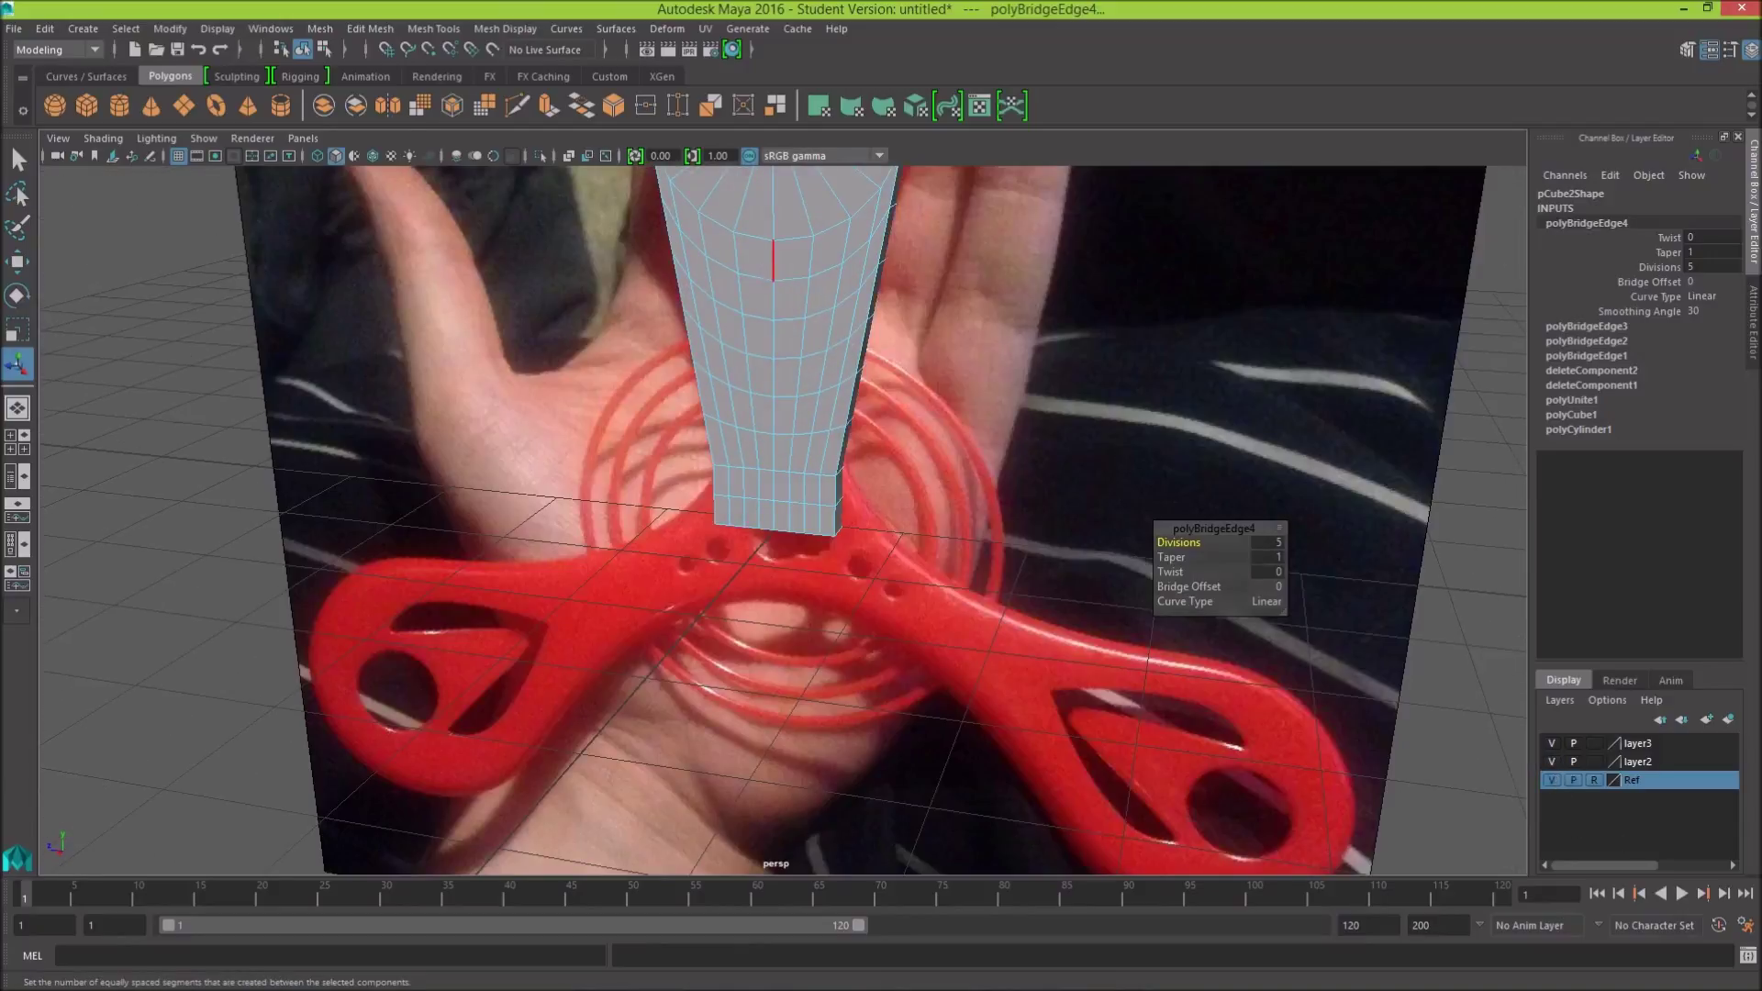
left_click(320, 157)
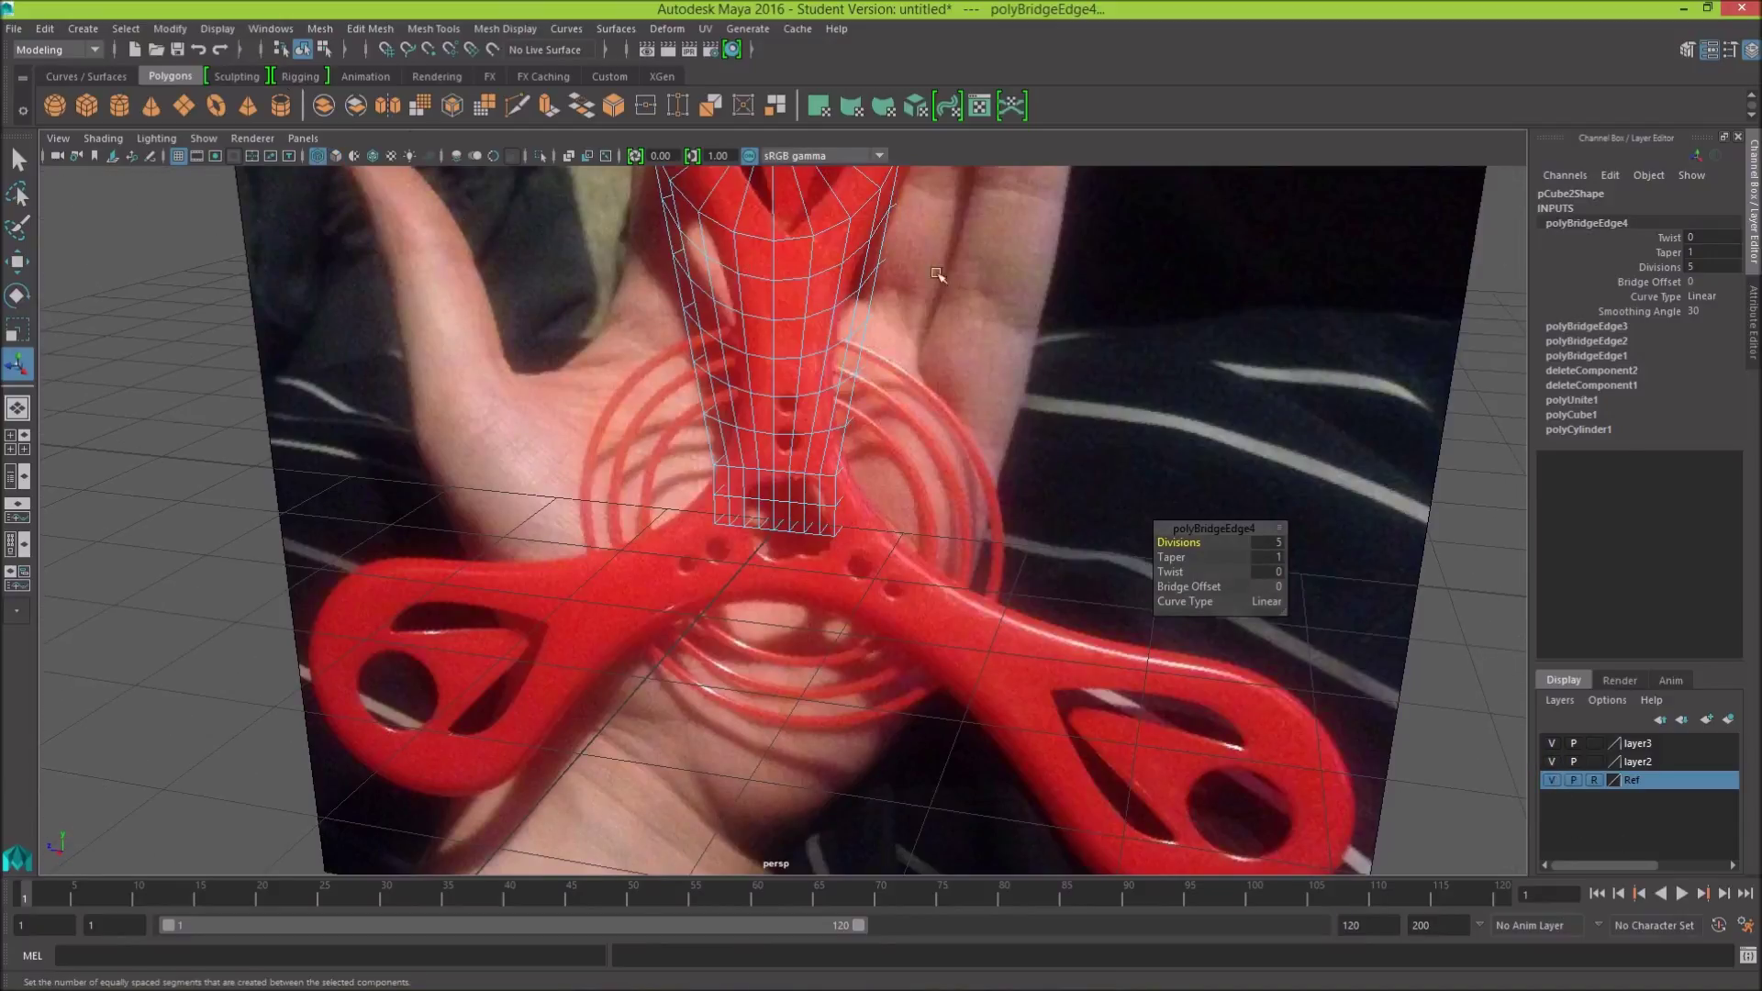
left_click_drag(1093, 322, 1133, 296, "alt")
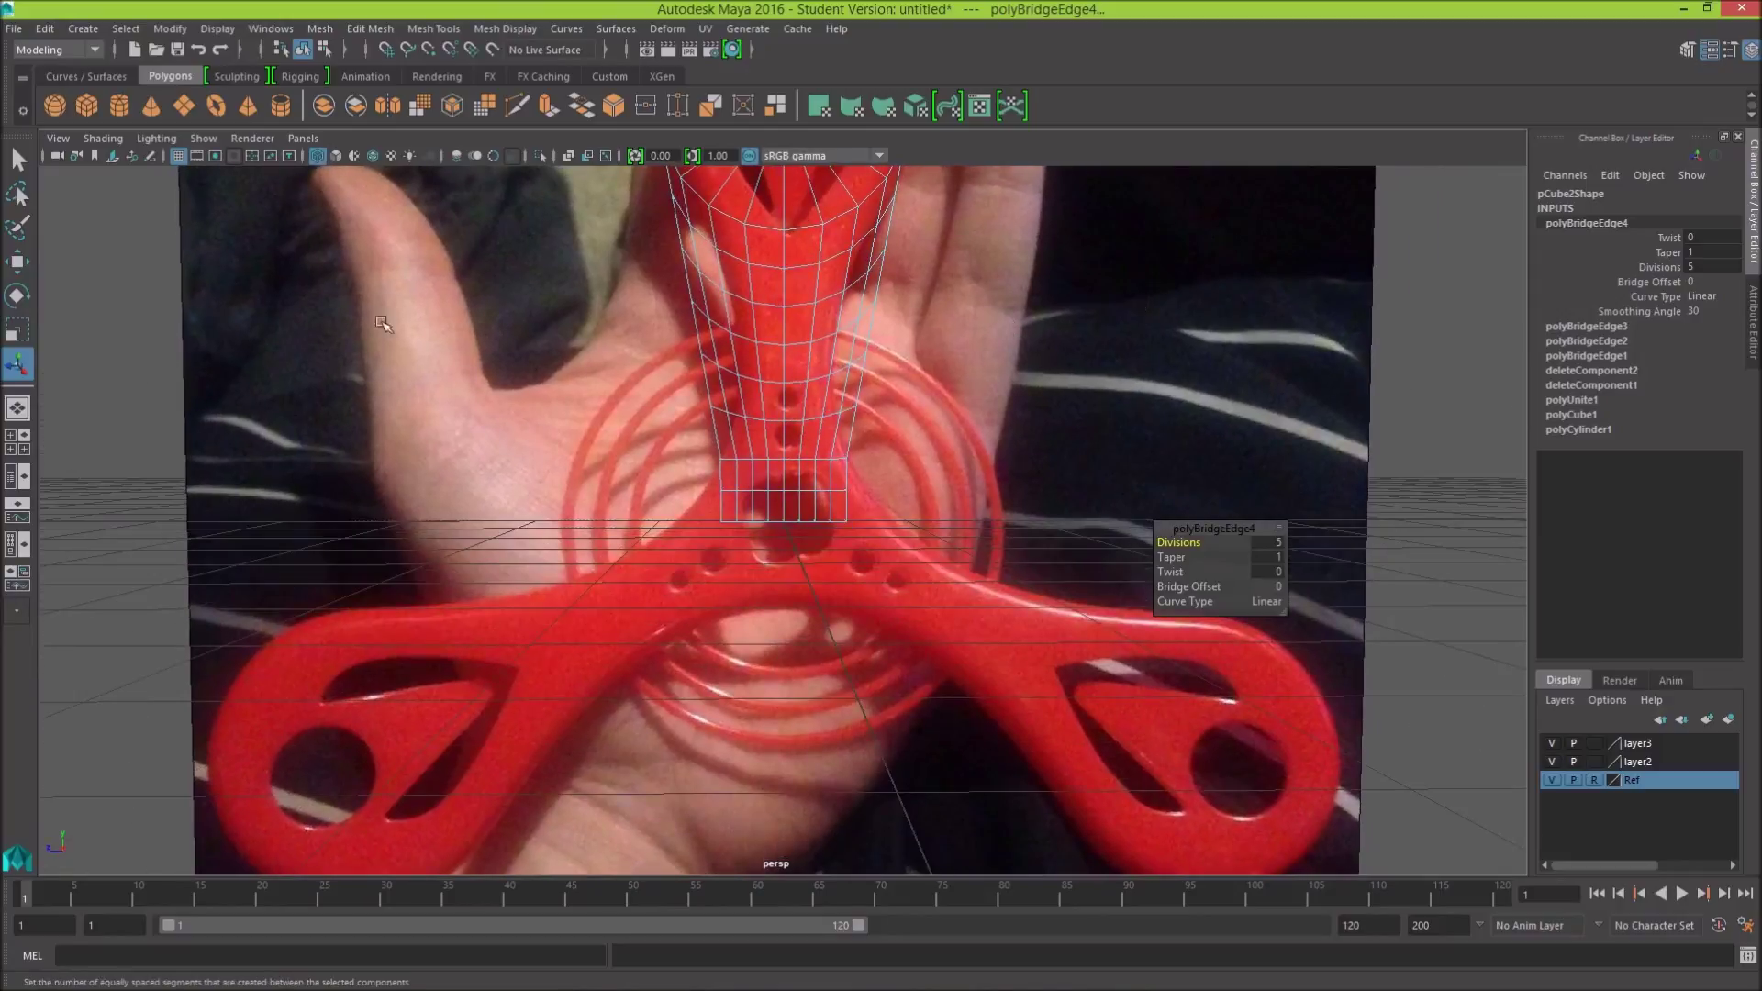
right_click(544, 396)
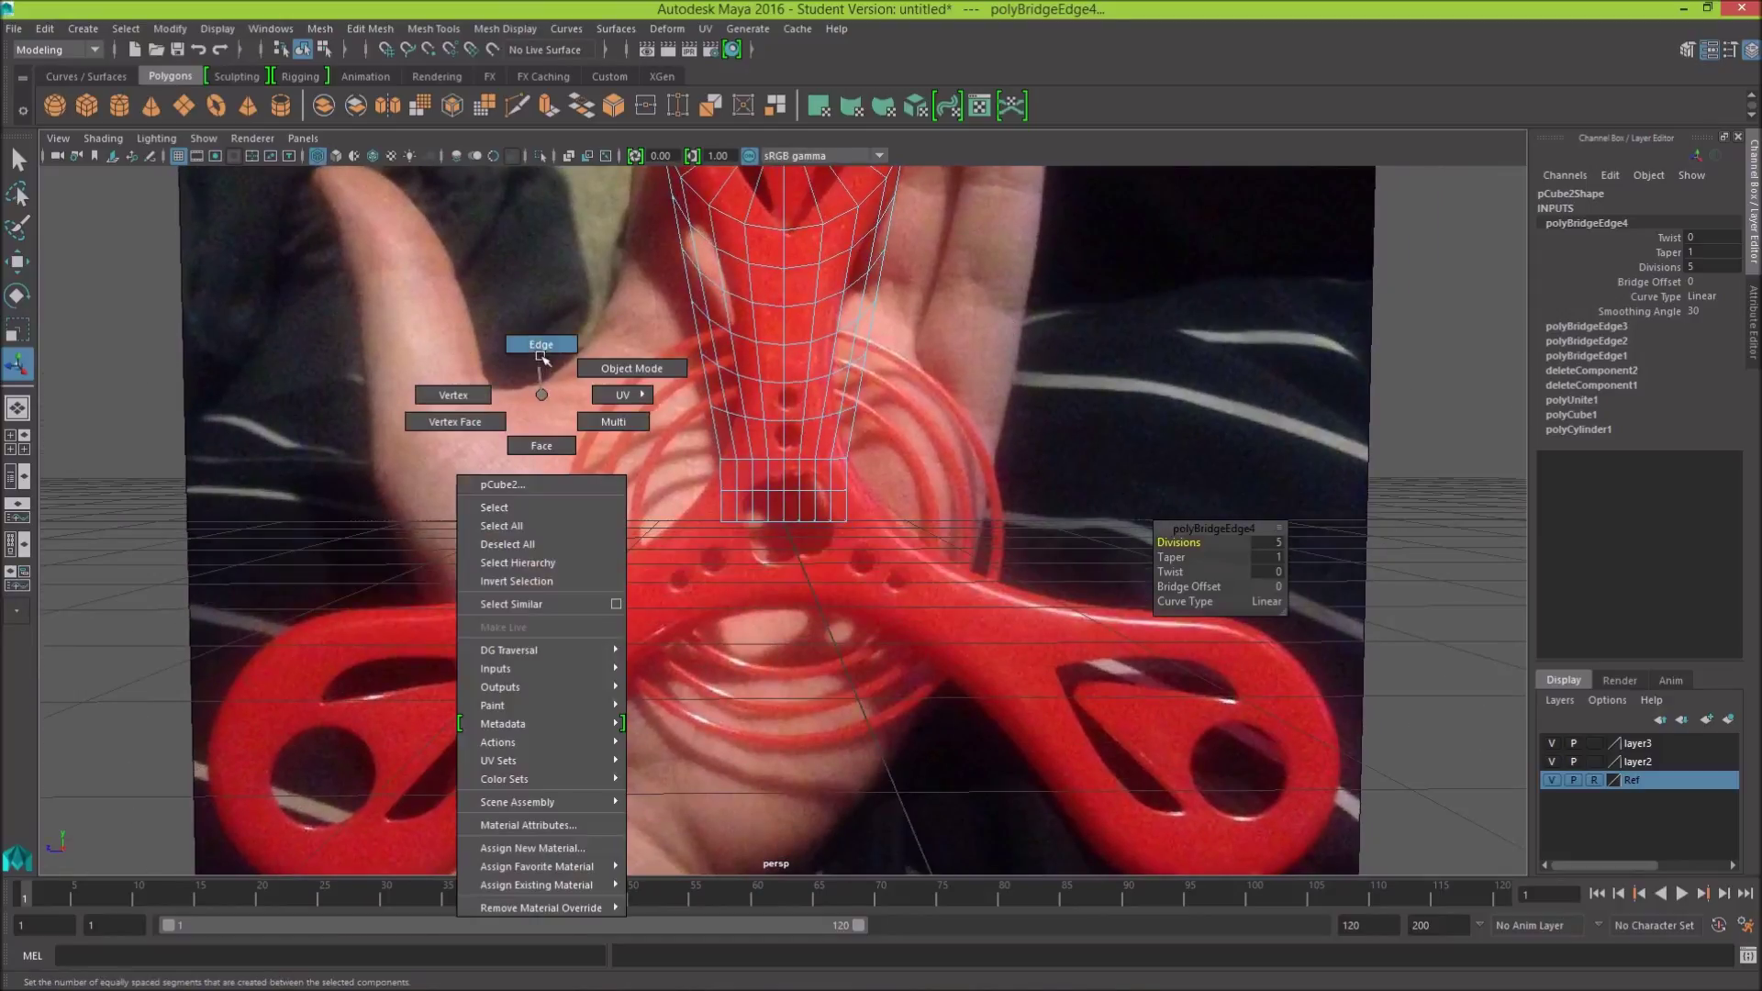
left_click_drag(950, 449, 935, 456, "alt")
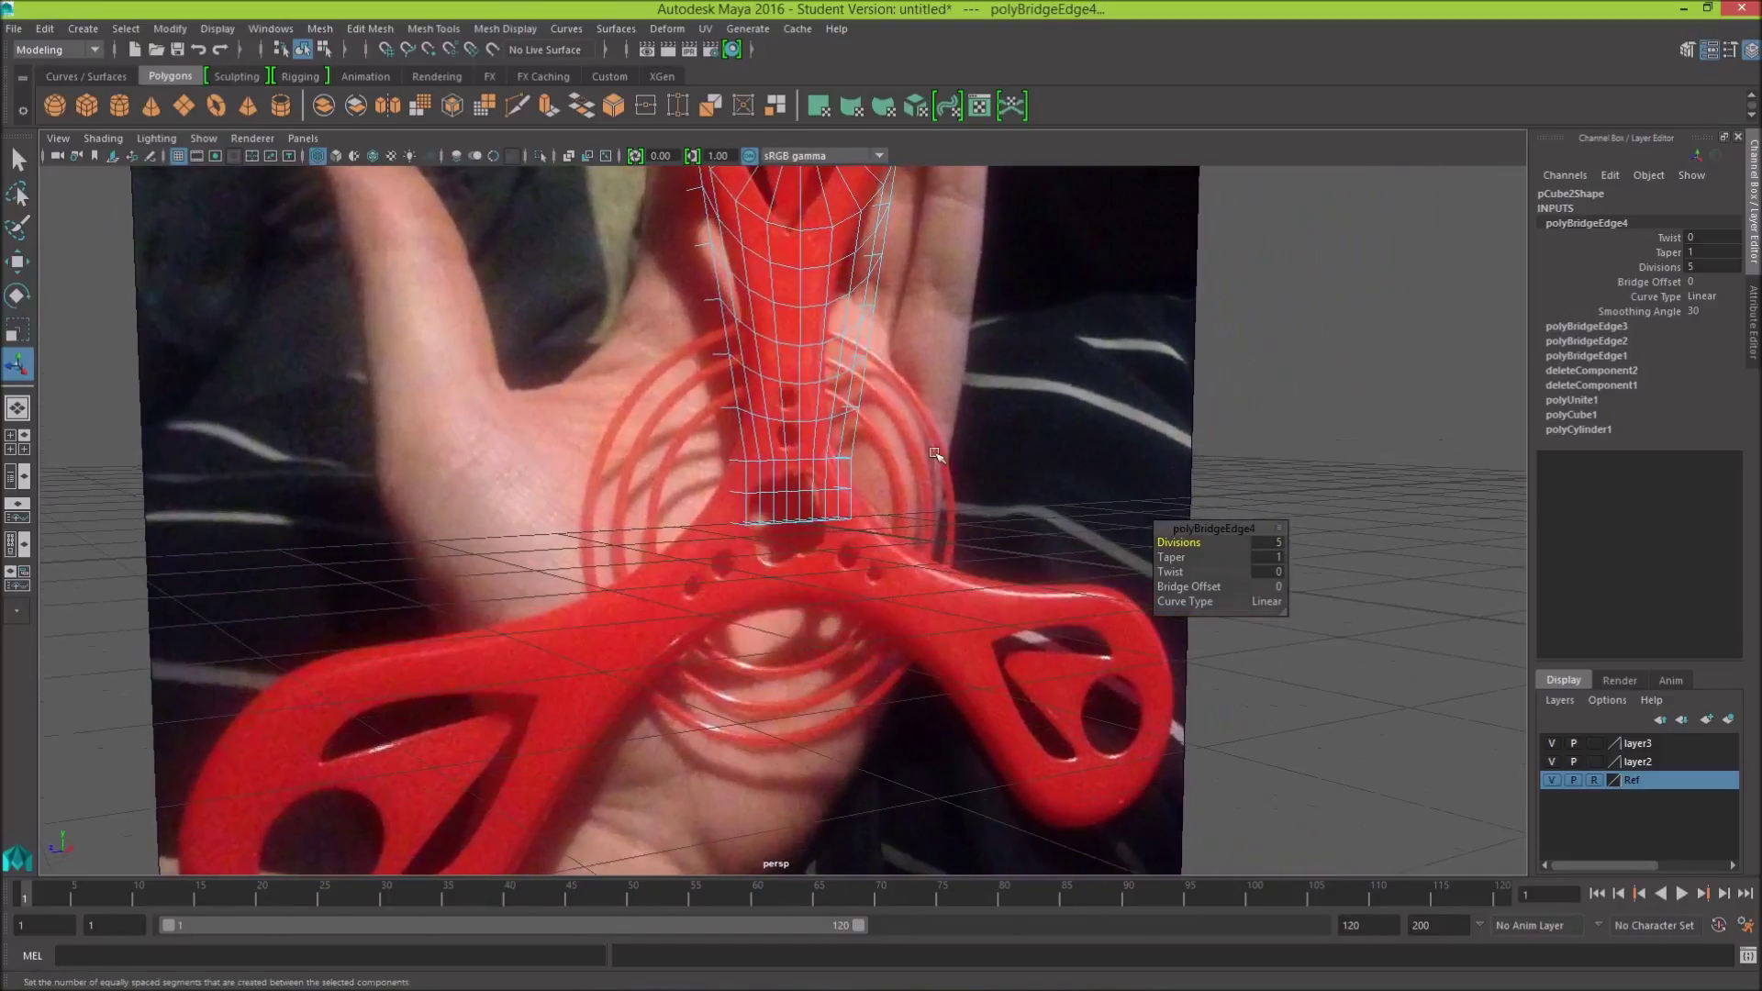
left_click(735, 409)
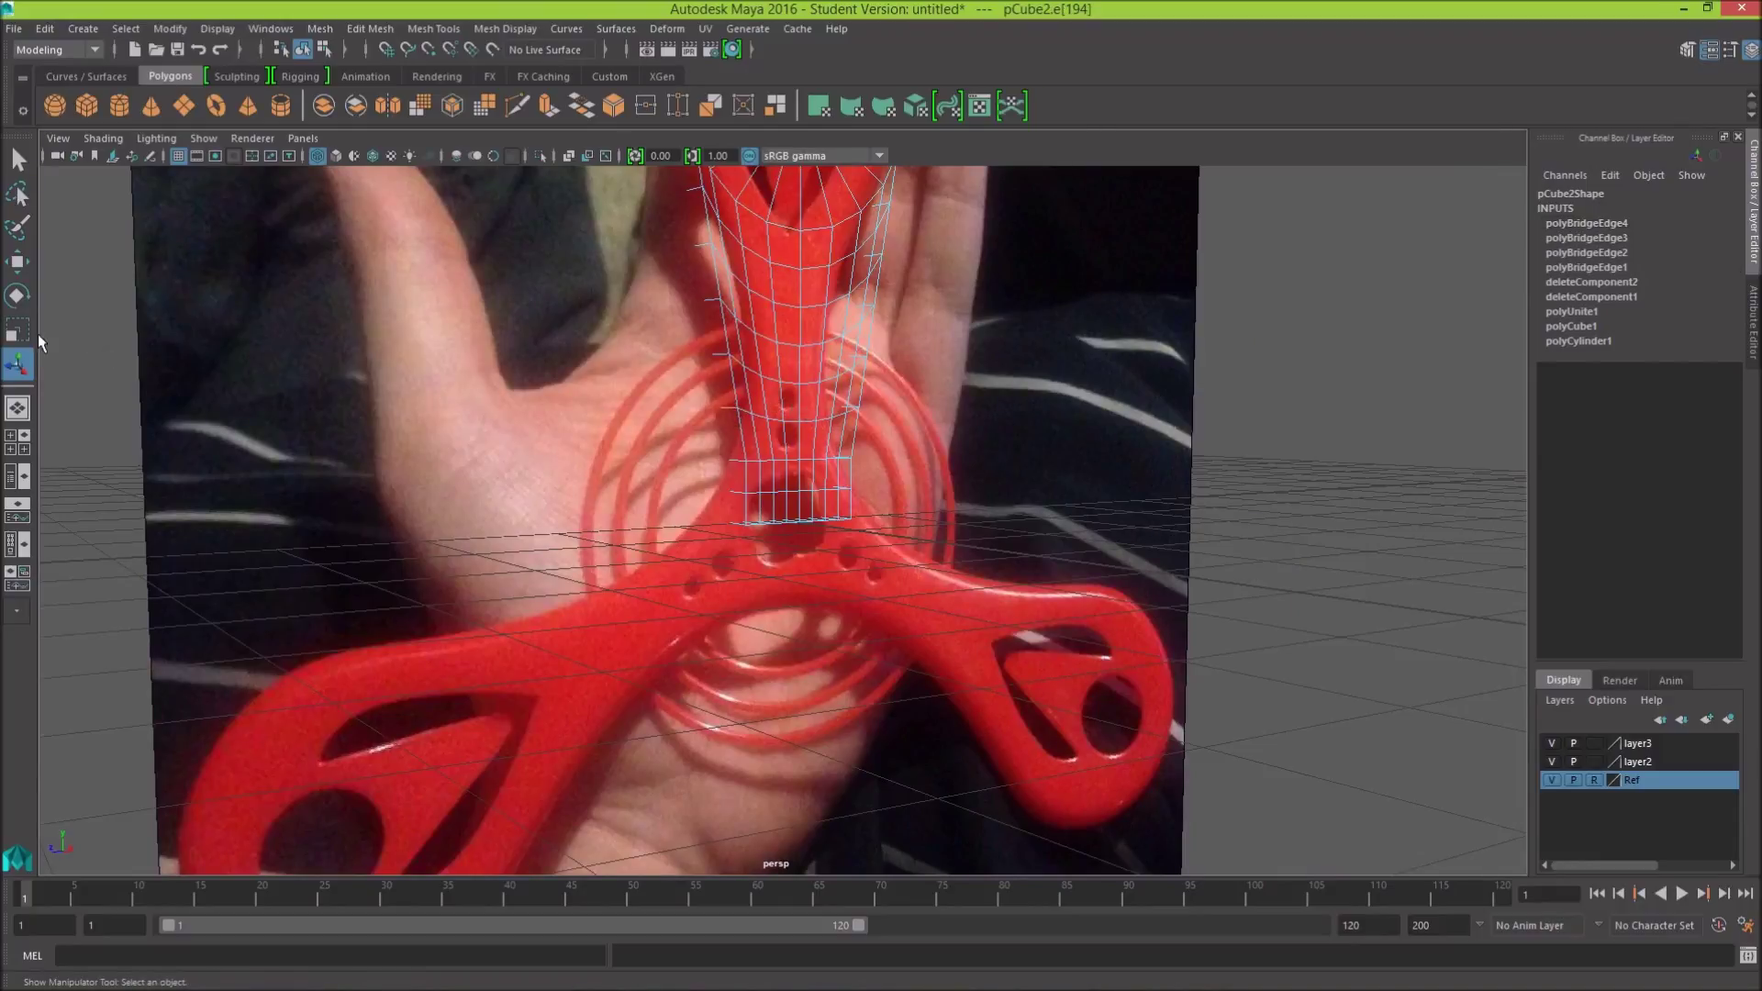
Step: Move the selected edge along X toward the reference outline, then turn X-Ray off
left_click(17, 262)
left_click_drag(1213, 486, 1141, 500, "alt")
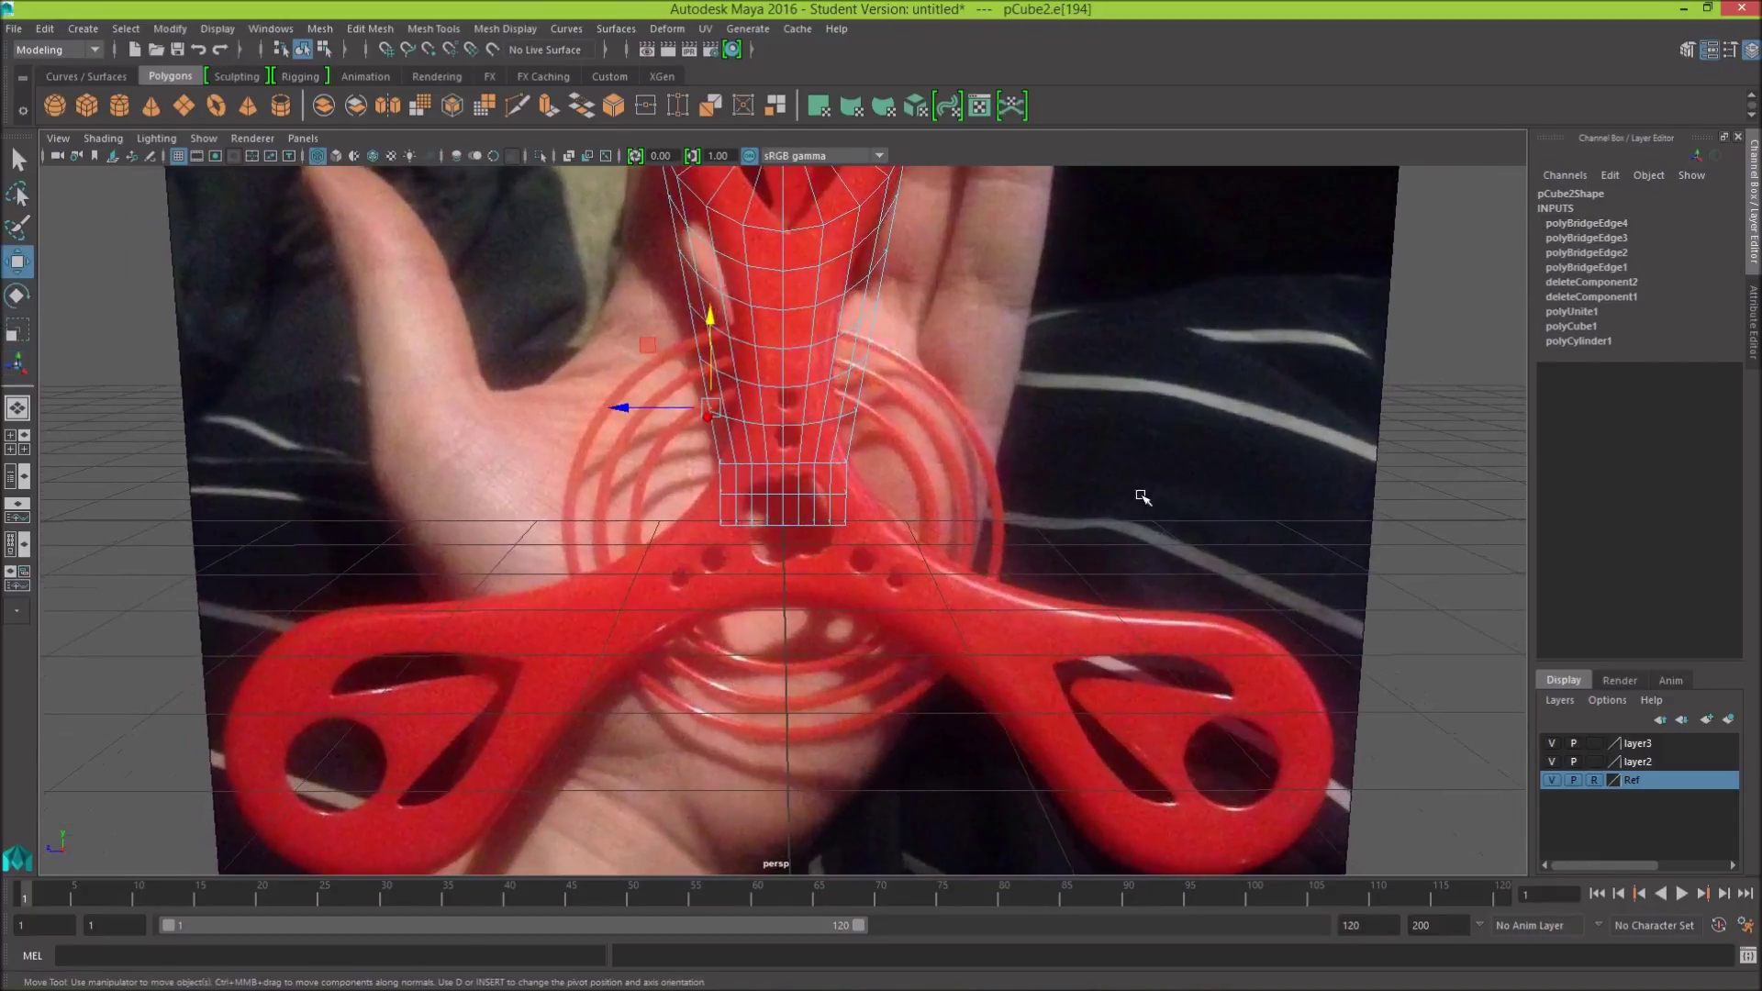
left_click_drag(623, 413, 648, 413)
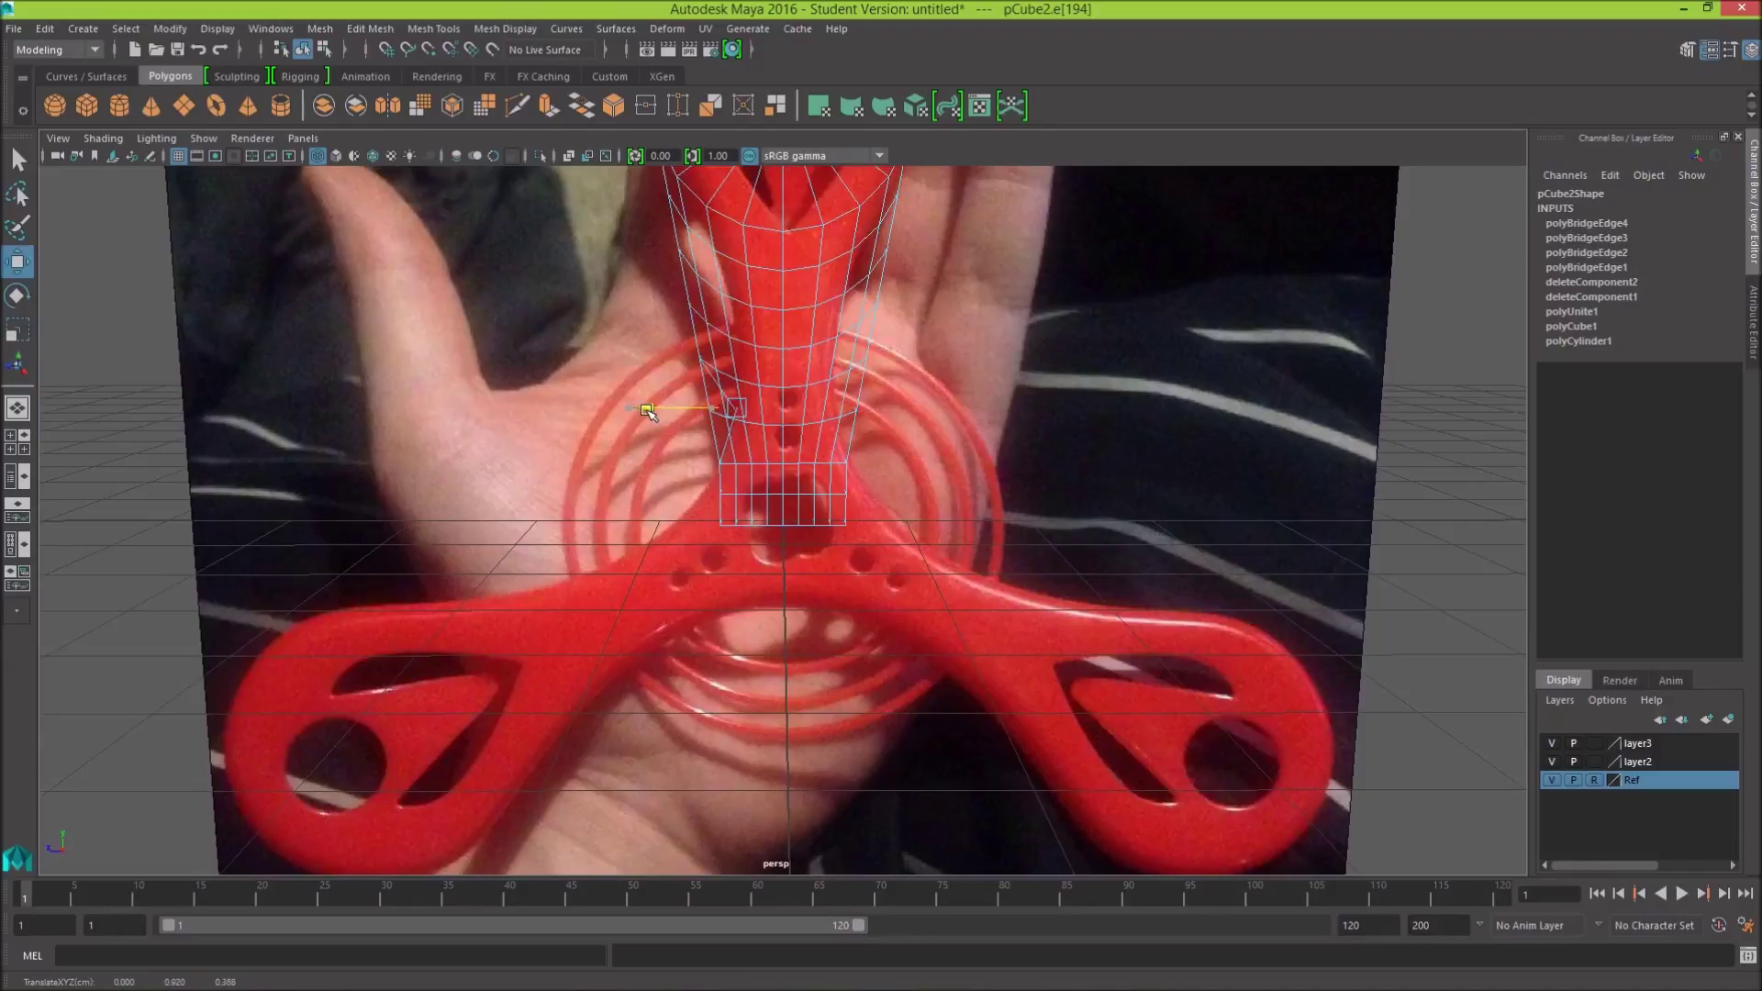
mouse_move(1015, 464)
left_mouse_down("alt")
mouse_move(1083, 465)
mouse_move(1033, 462)
left_mouse_up("alt")
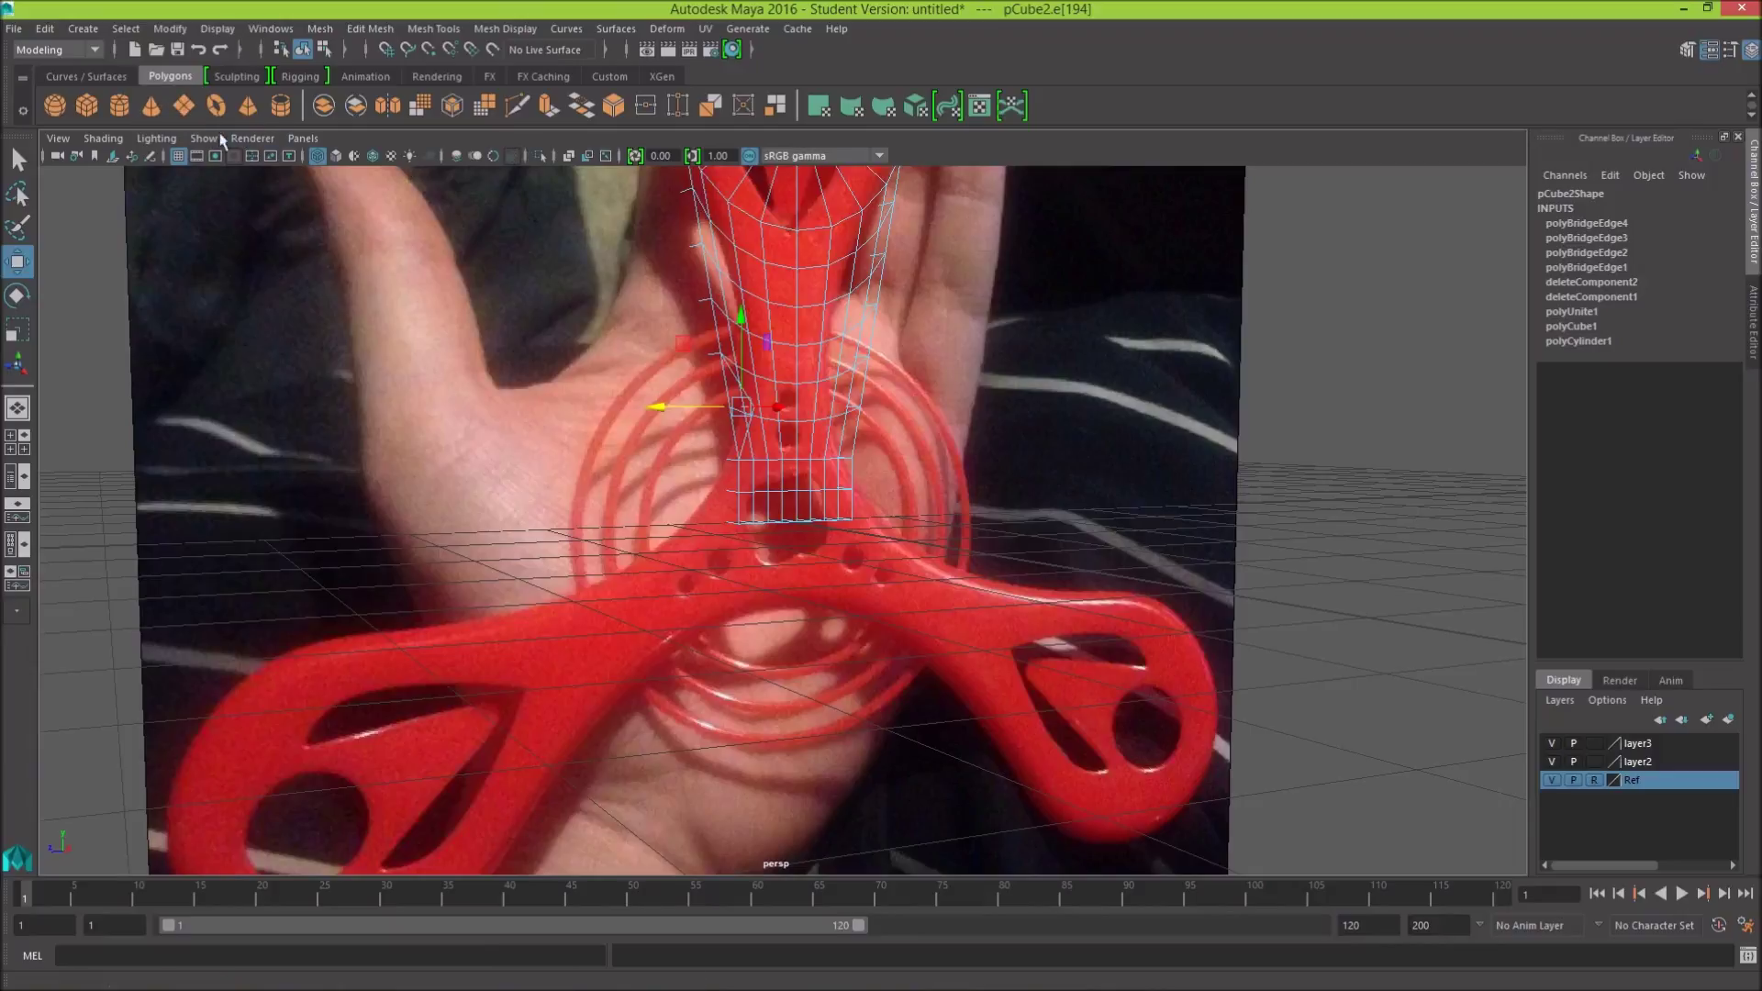
left_click(335, 155)
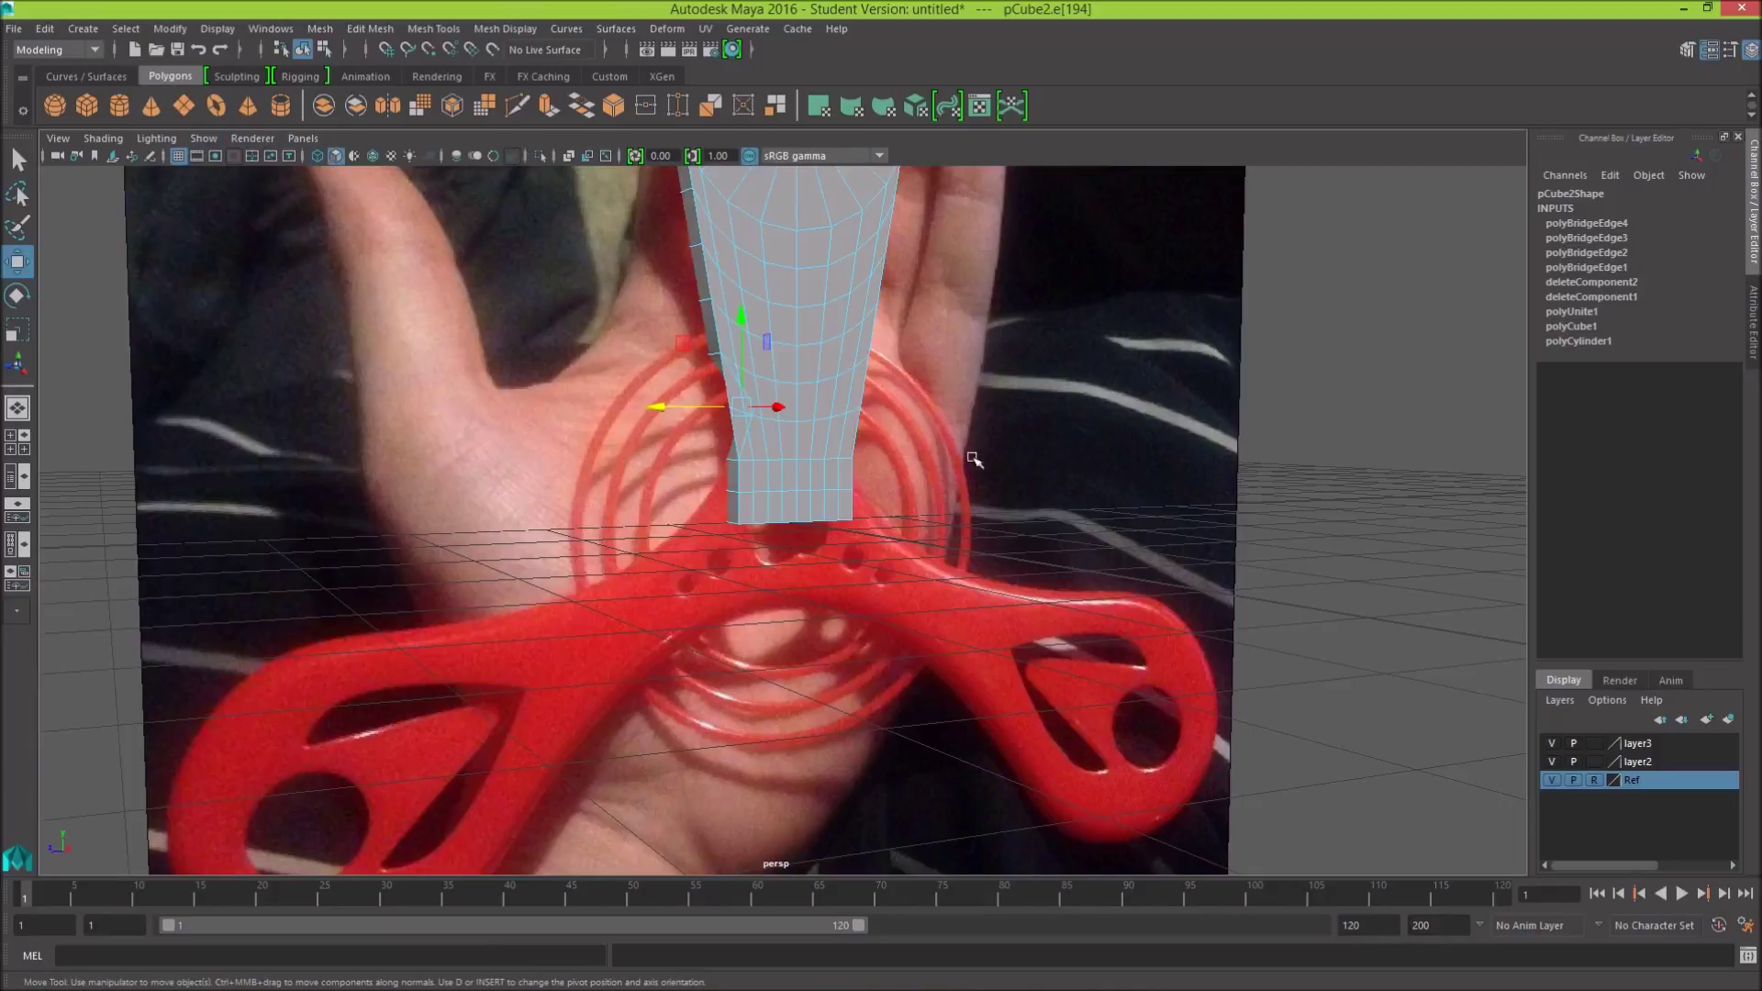
mouse_move(932, 462)
left_mouse_down("alt")
mouse_move(1042, 465)
mouse_move(827, 455)
mouse_move(1070, 481)
mouse_move(937, 484)
mouse_move(896, 480)
mouse_move(1042, 476)
mouse_move(895, 480)
mouse_move(1100, 477)
mouse_move(881, 472)
mouse_move(1134, 464)
mouse_move(846, 477)
mouse_move(876, 478)
left_mouse_up("alt")
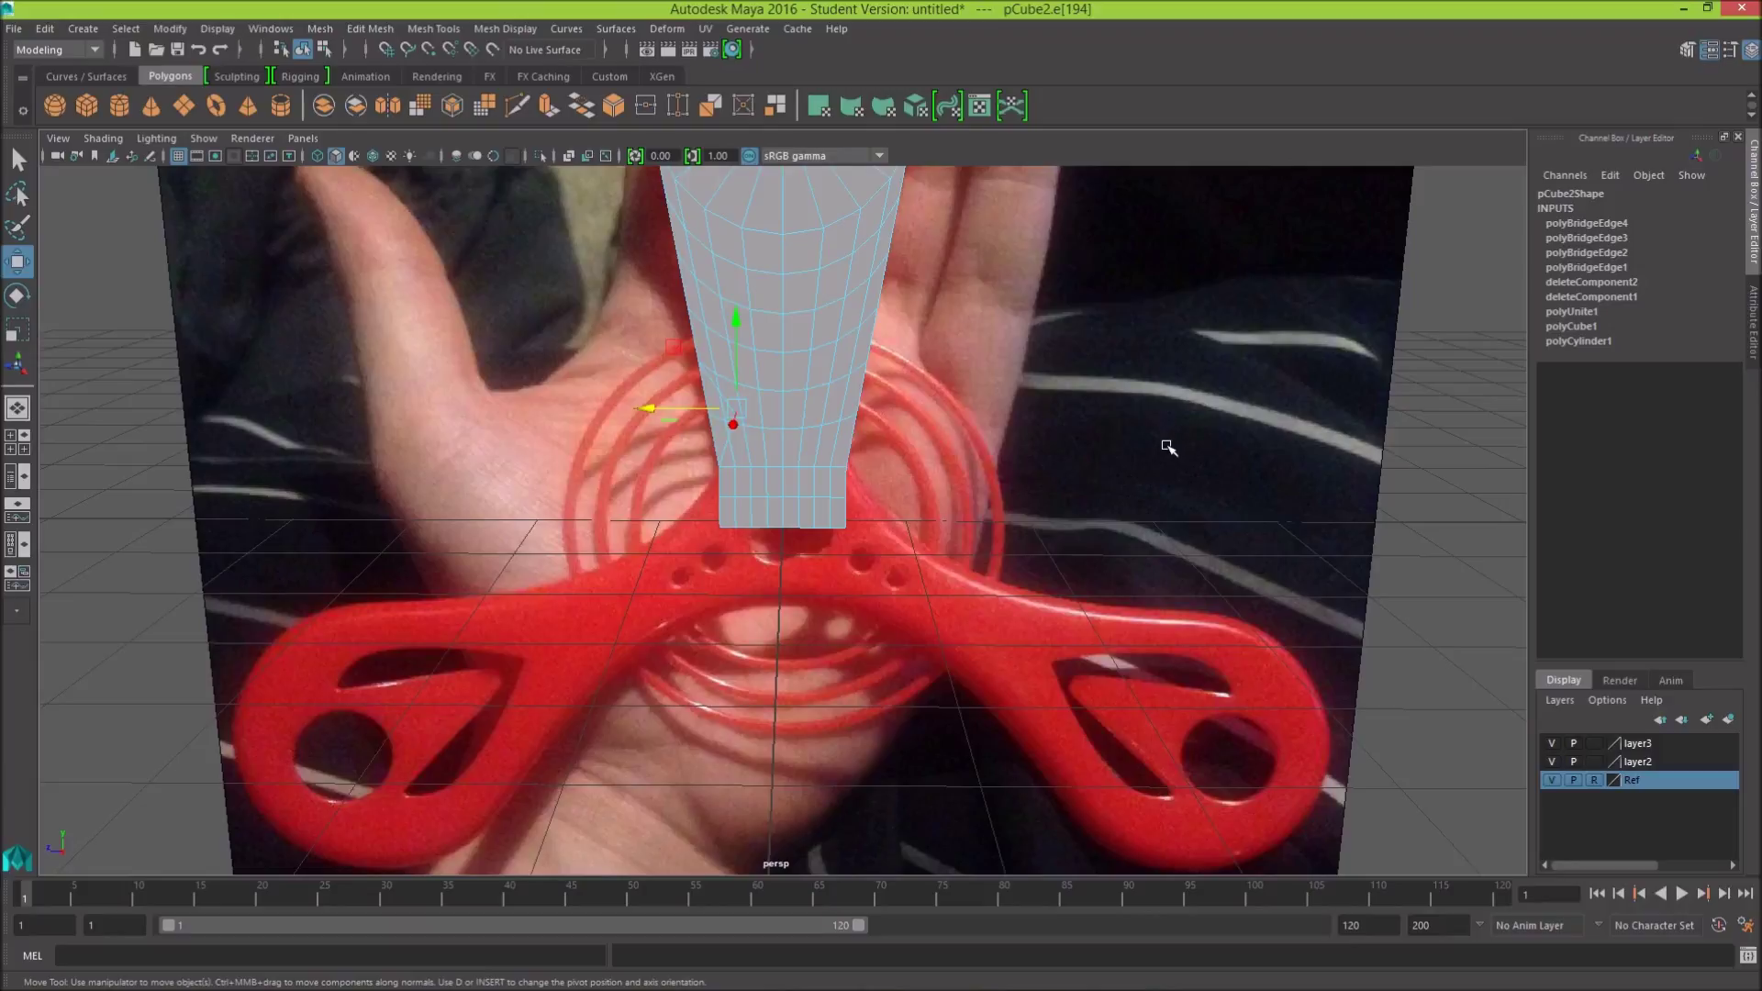
Step: Undo five steps to remove the front and back bridges, then orbit around the arm
key("ctrl+z")
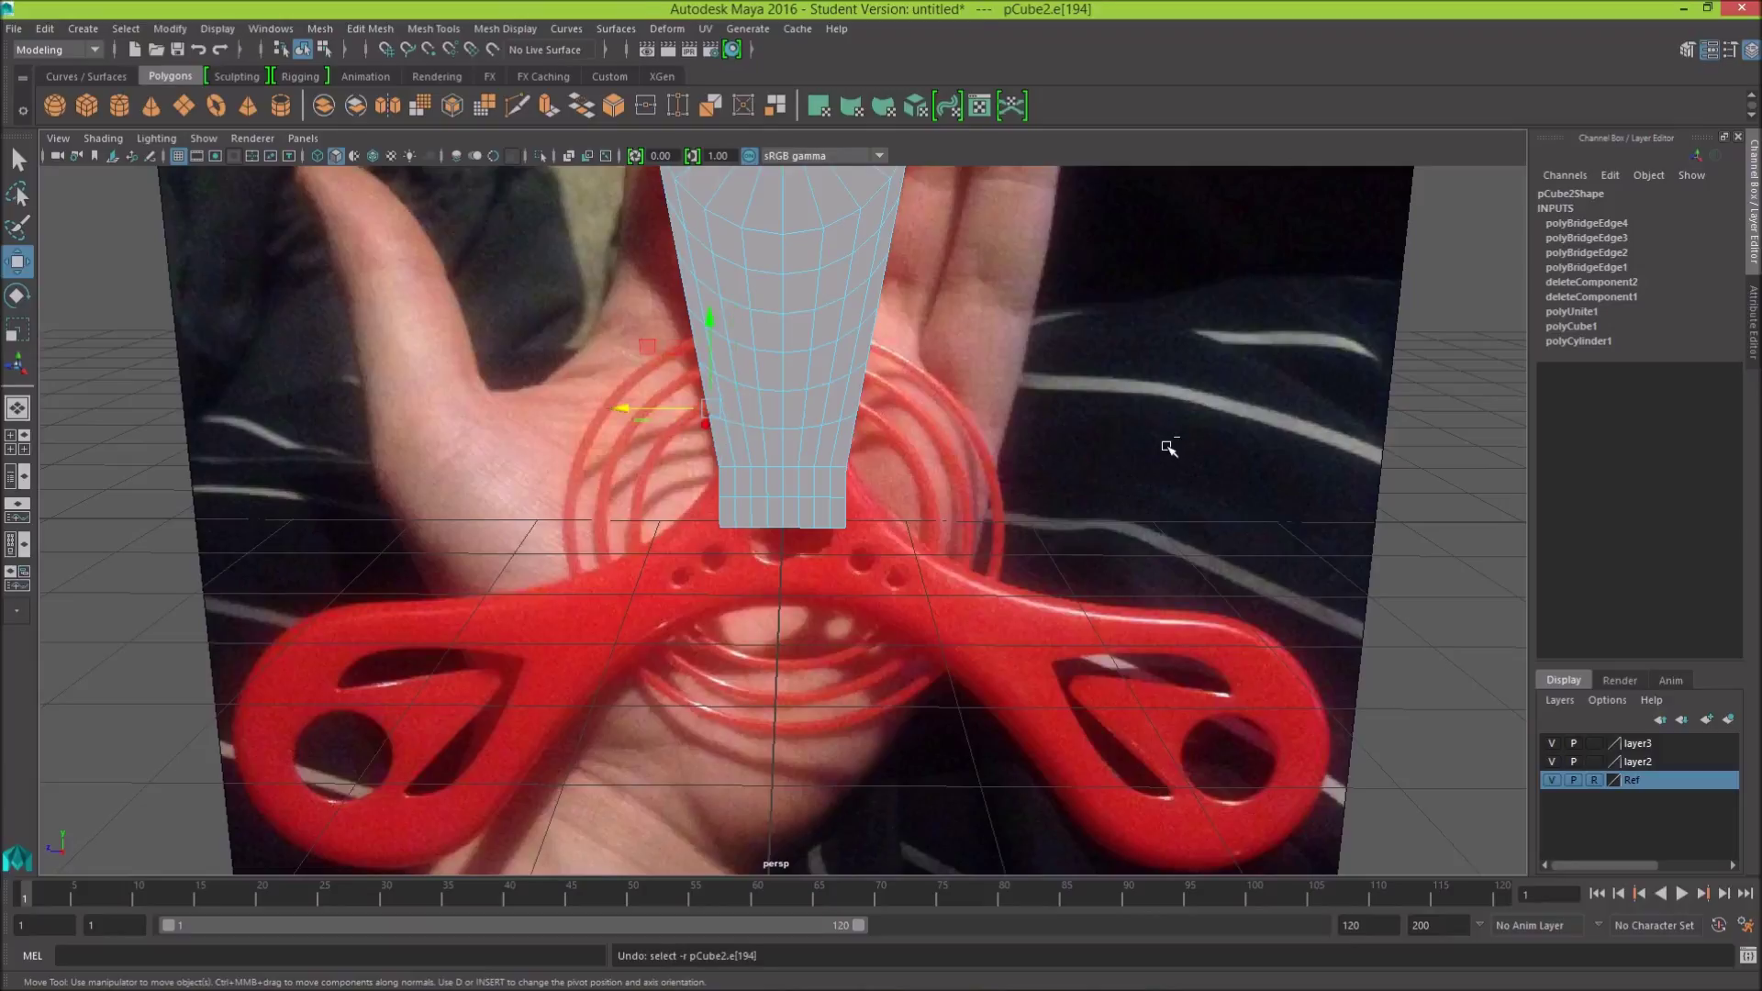
key("ctrl+z")
key("ctrl+z")
key("ctrl+z")
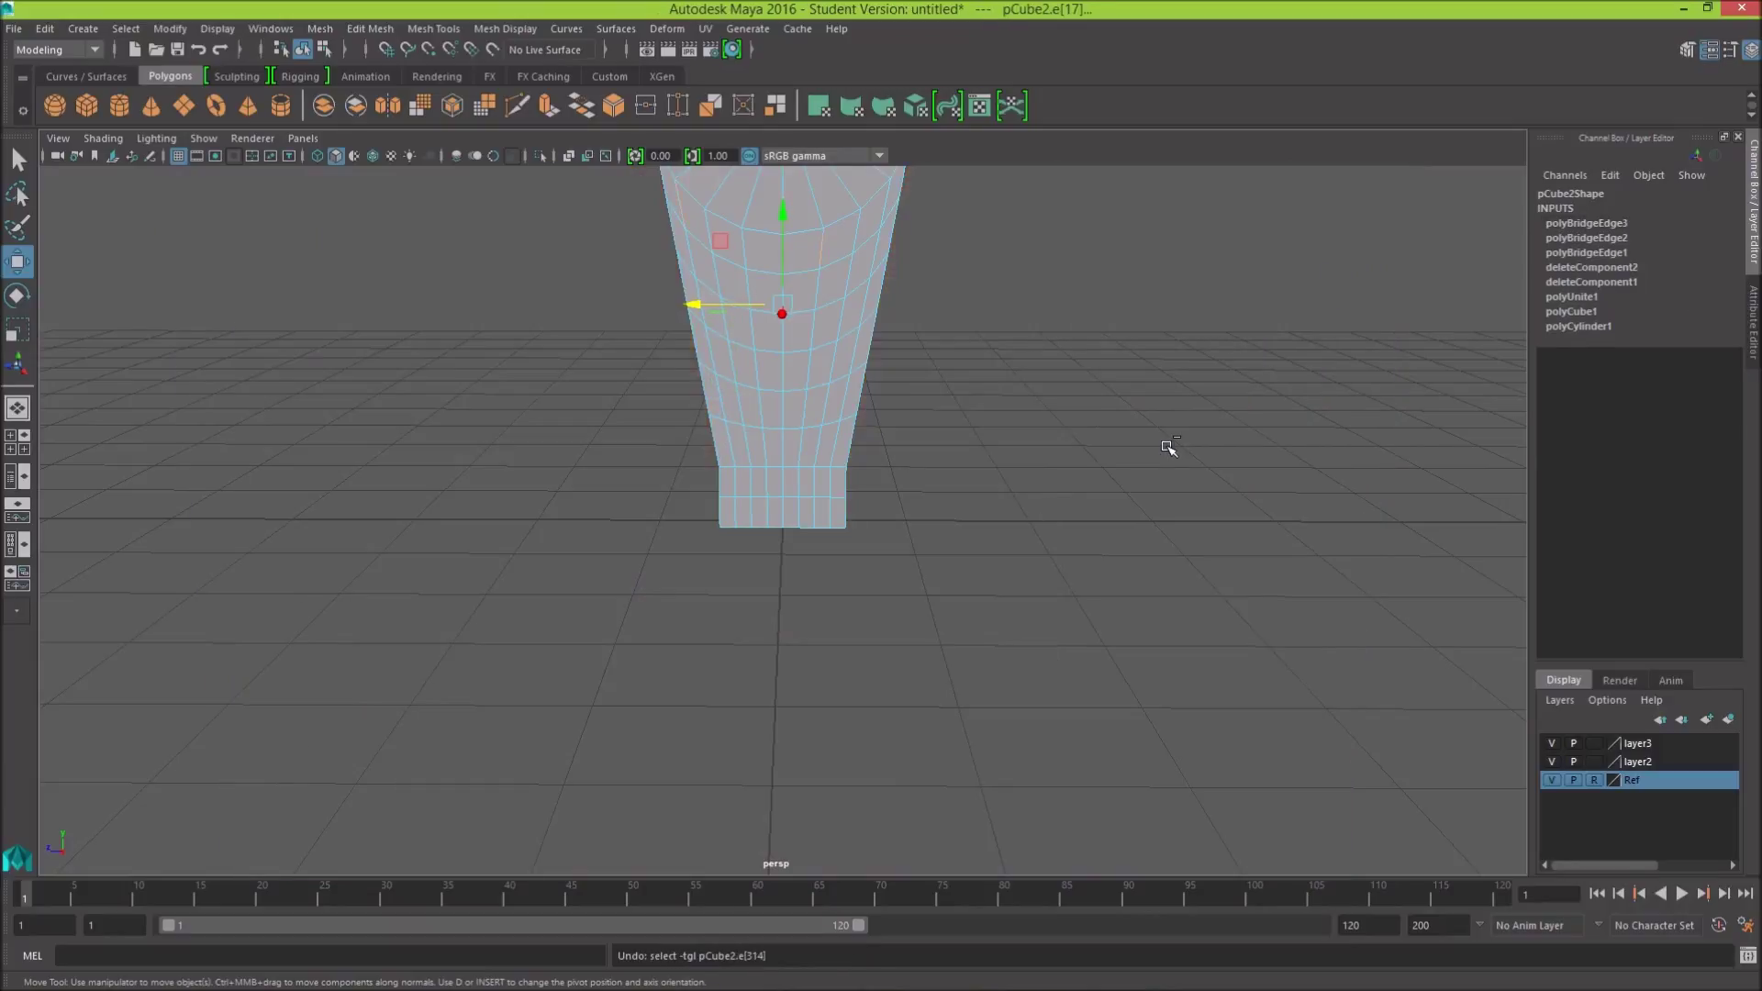
key("ctrl+z")
key("ctrl+z")
key("ctrl+z")
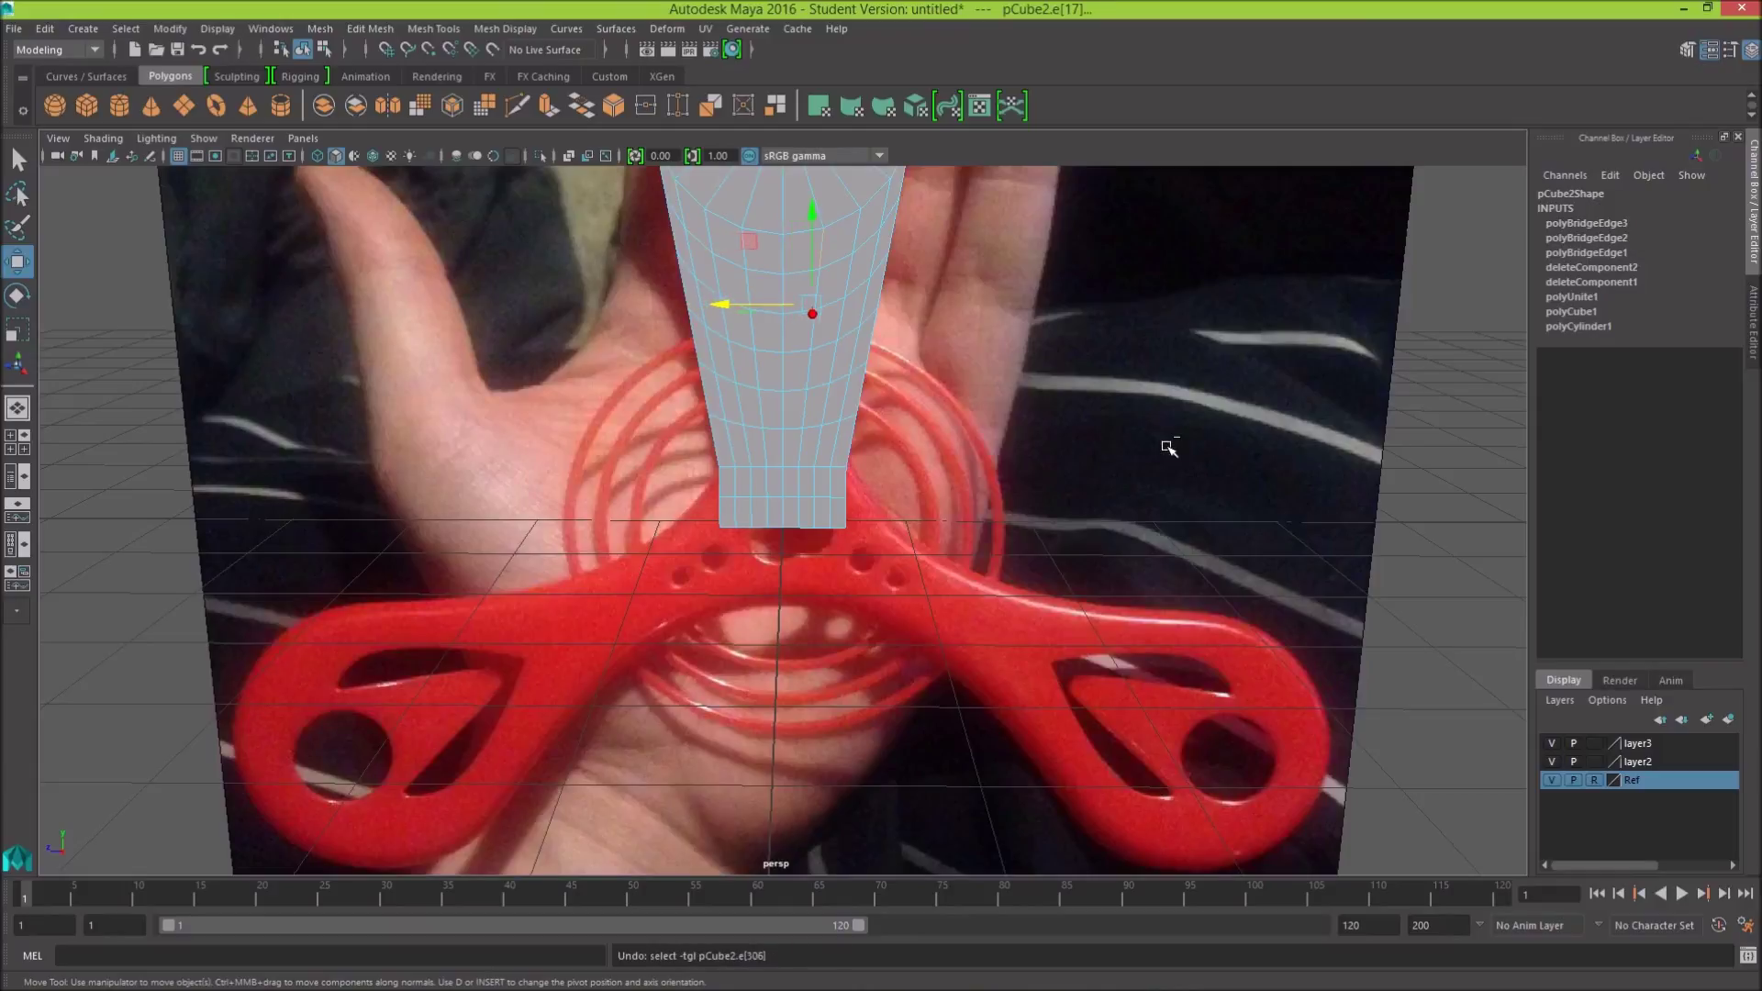
key("ctrl+z")
key("ctrl+z")
key("ctrl+z")
key("ctrl+z")
key("ctrl+z")
key("ctrl+z")
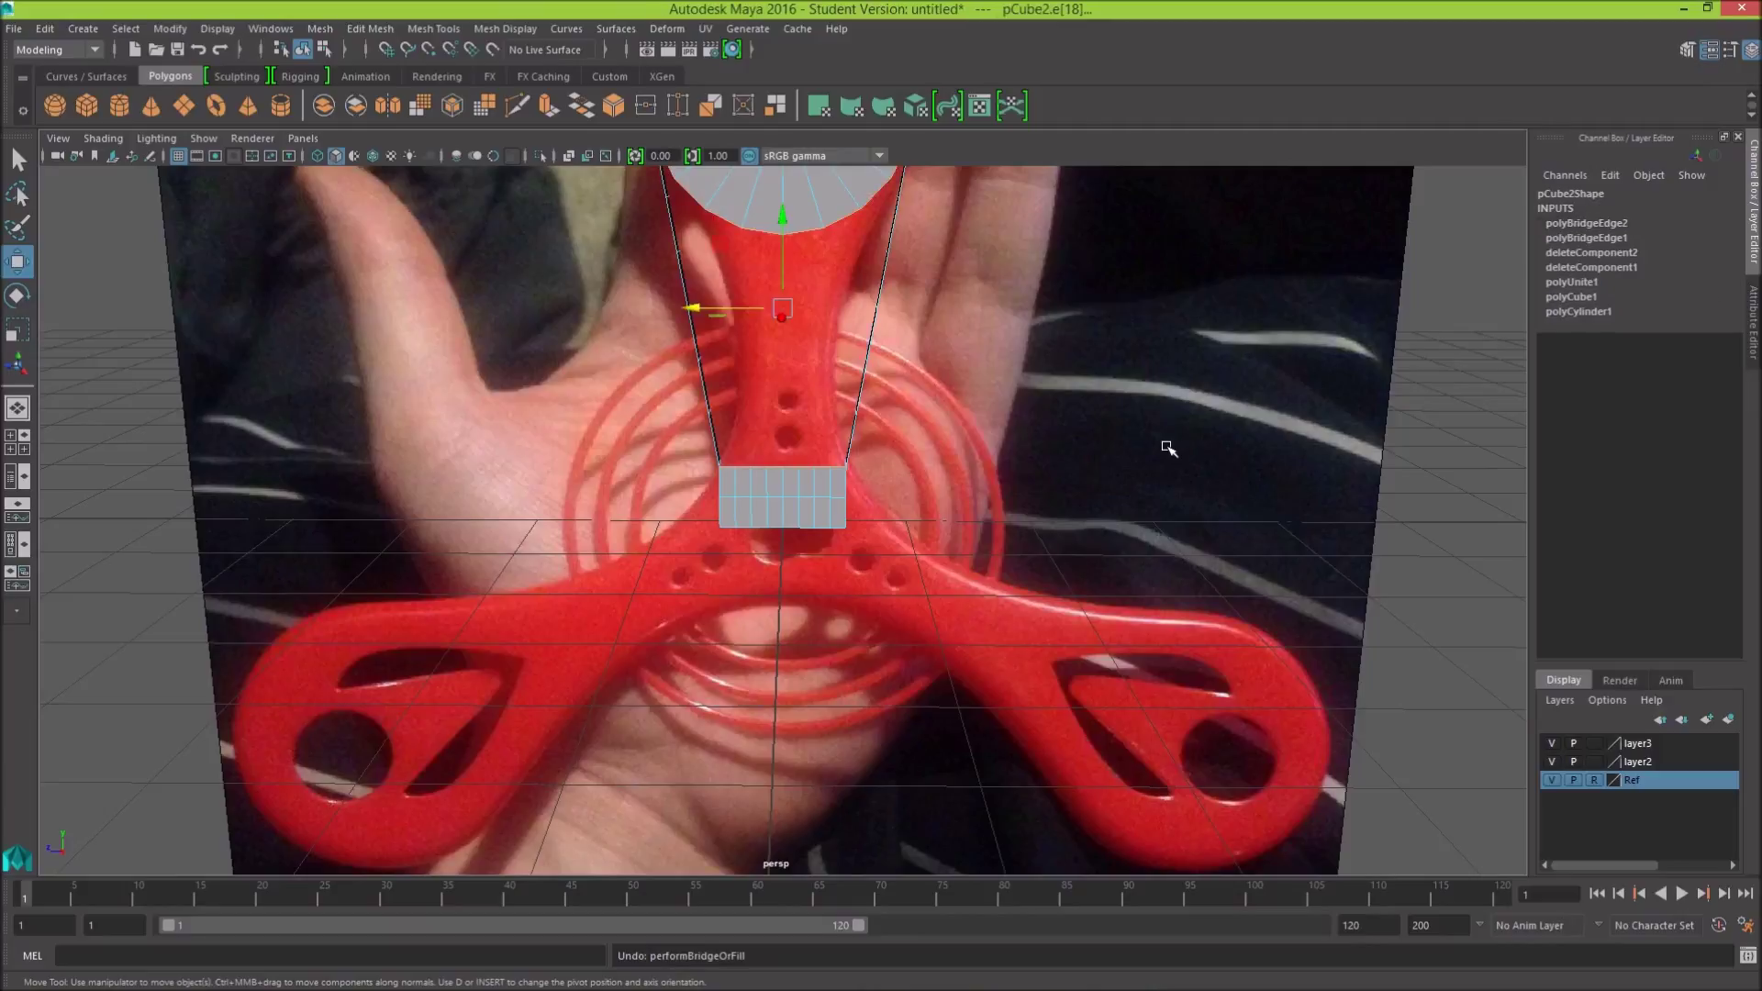
left_click_drag(677, 495, 157, 264, "alt")
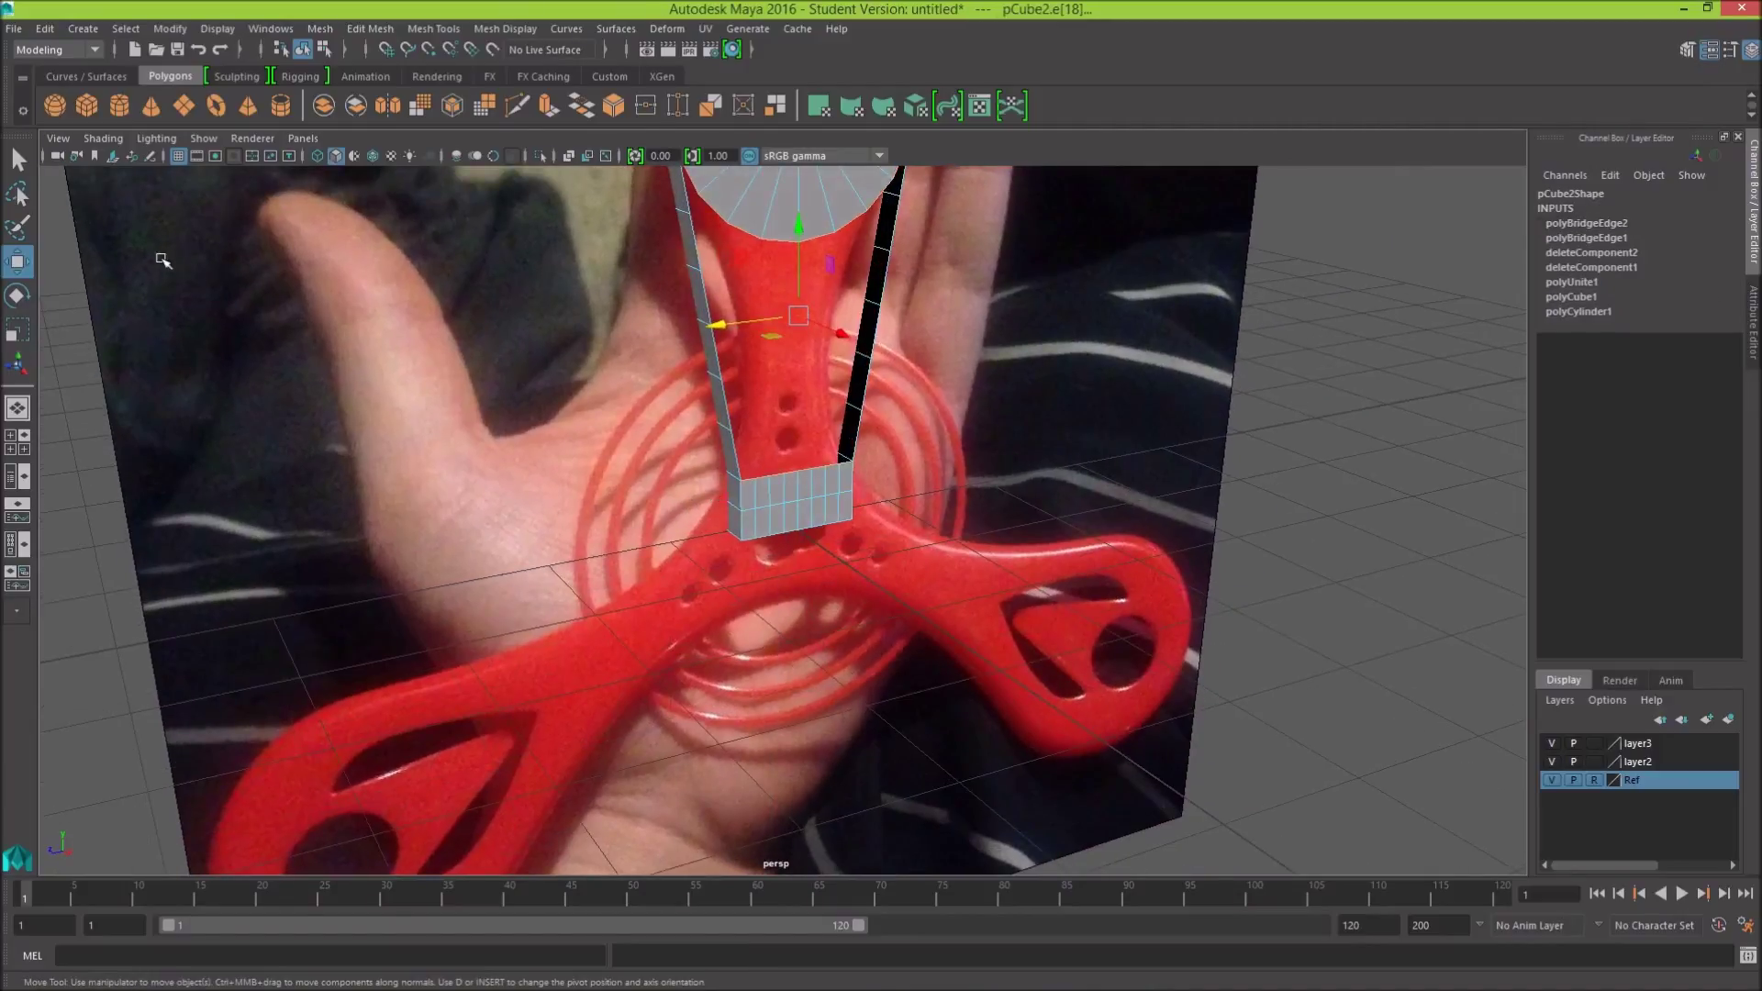
Step: Switch to wireframe and shift the lower left-side arm edges along X onto the reference outline
left_click(315, 155)
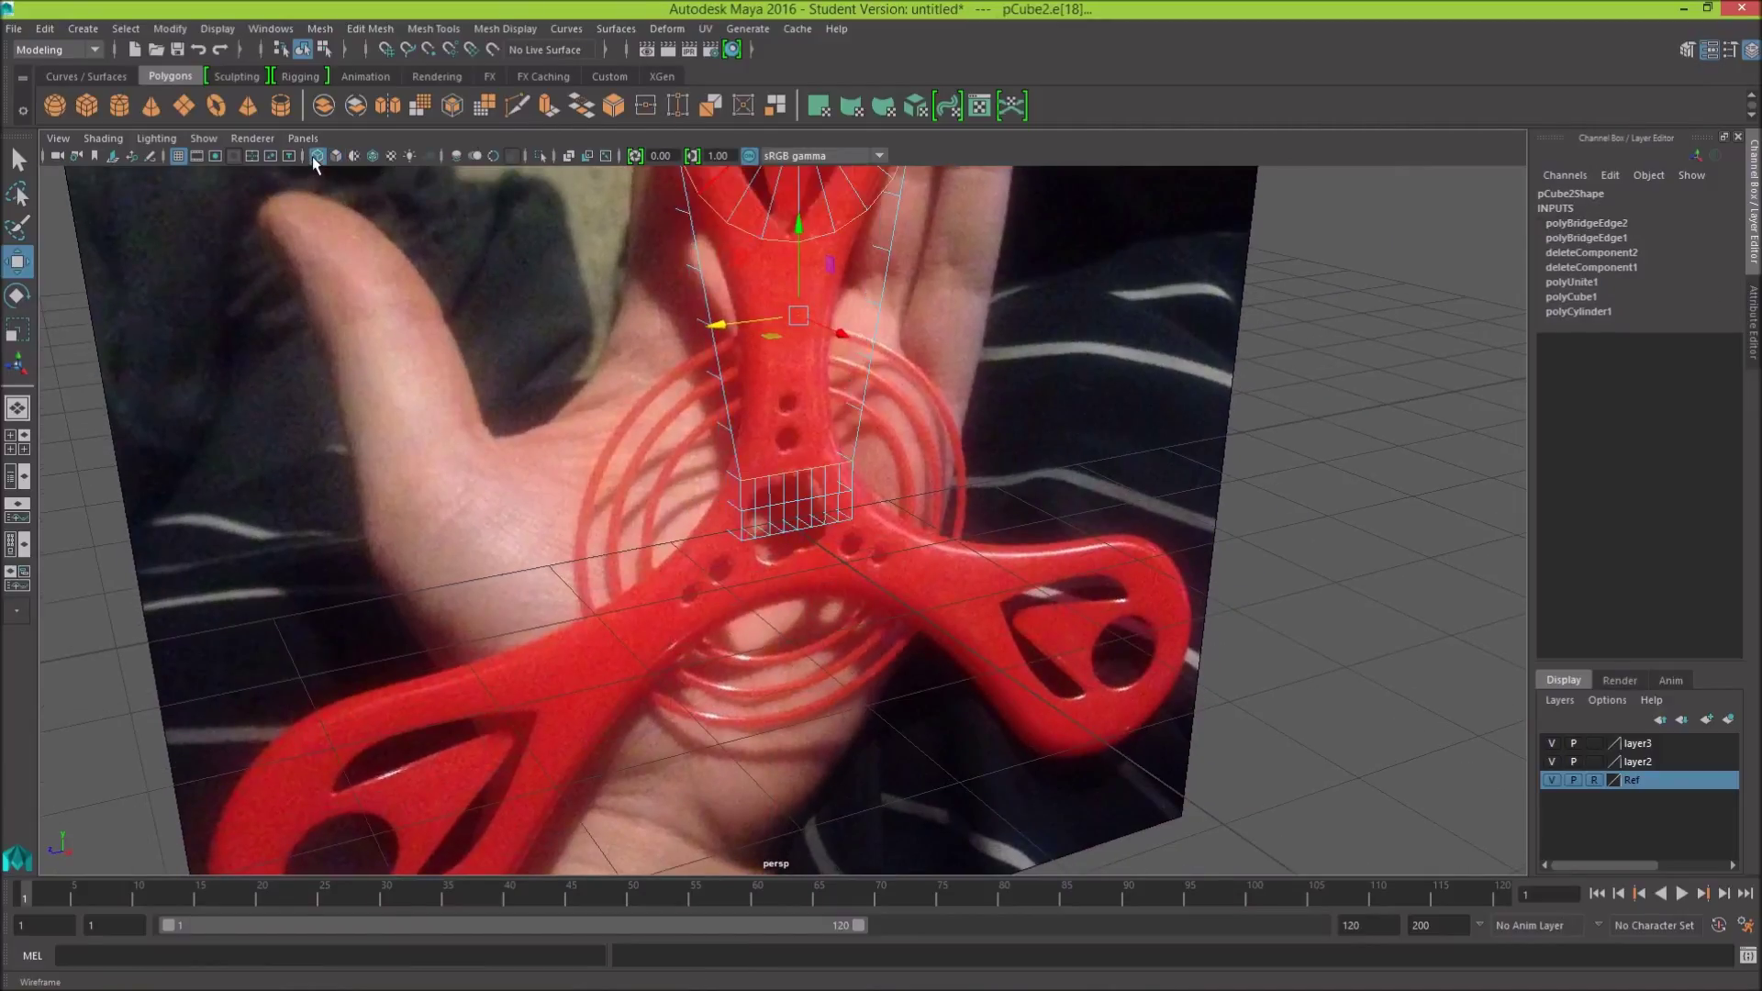
mouse_move(1086, 387)
left_mouse_down("alt")
mouse_move(1166, 353)
mouse_move(1217, 362)
left_mouse_up("alt")
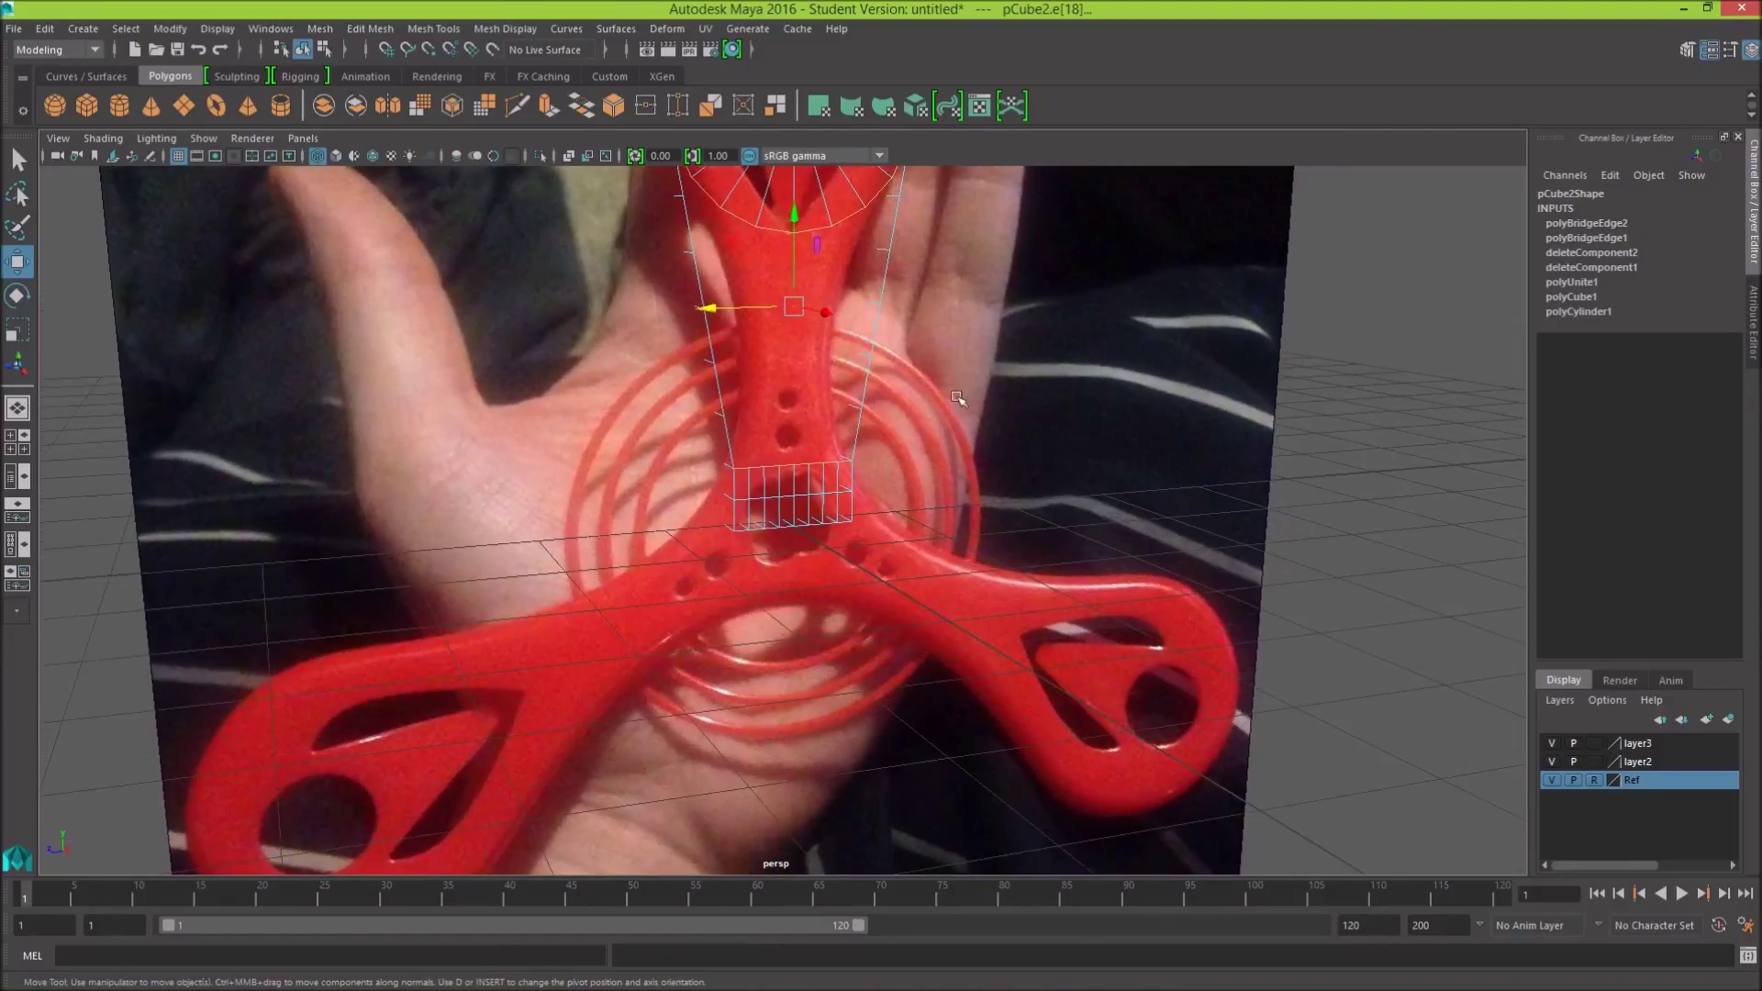
right_click_drag(620, 447, 712, 429)
left_click(716, 416)
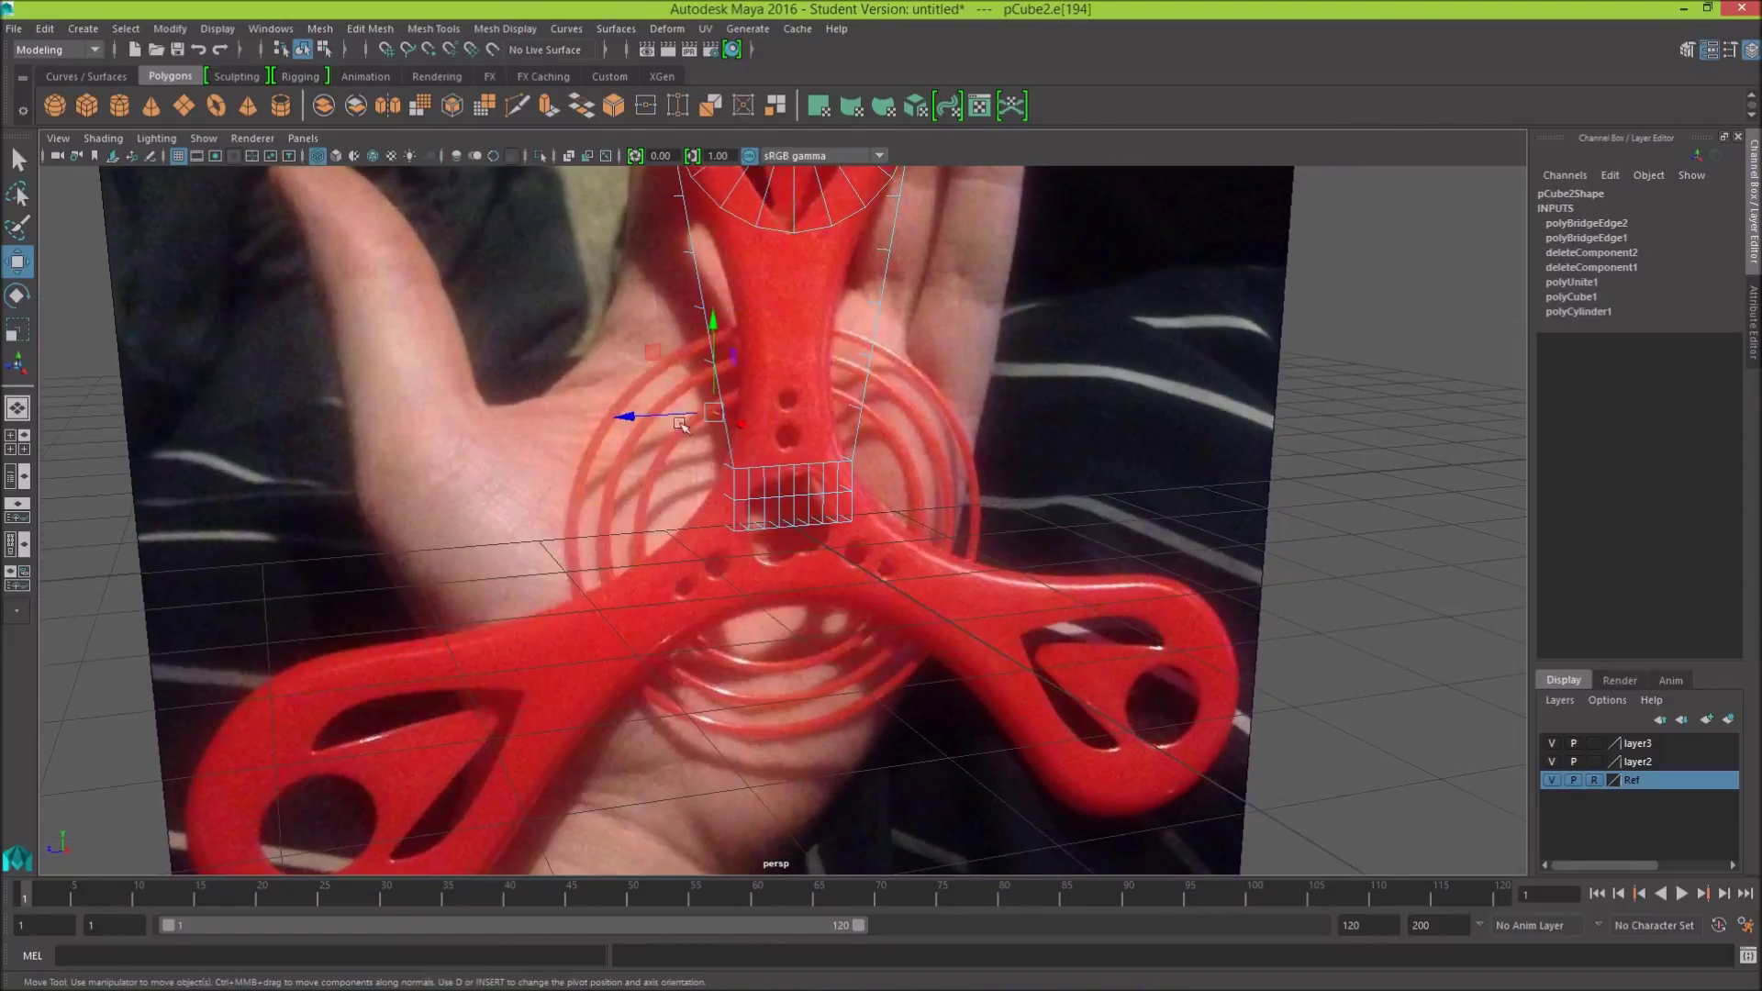
left_click_drag(630, 417, 648, 416)
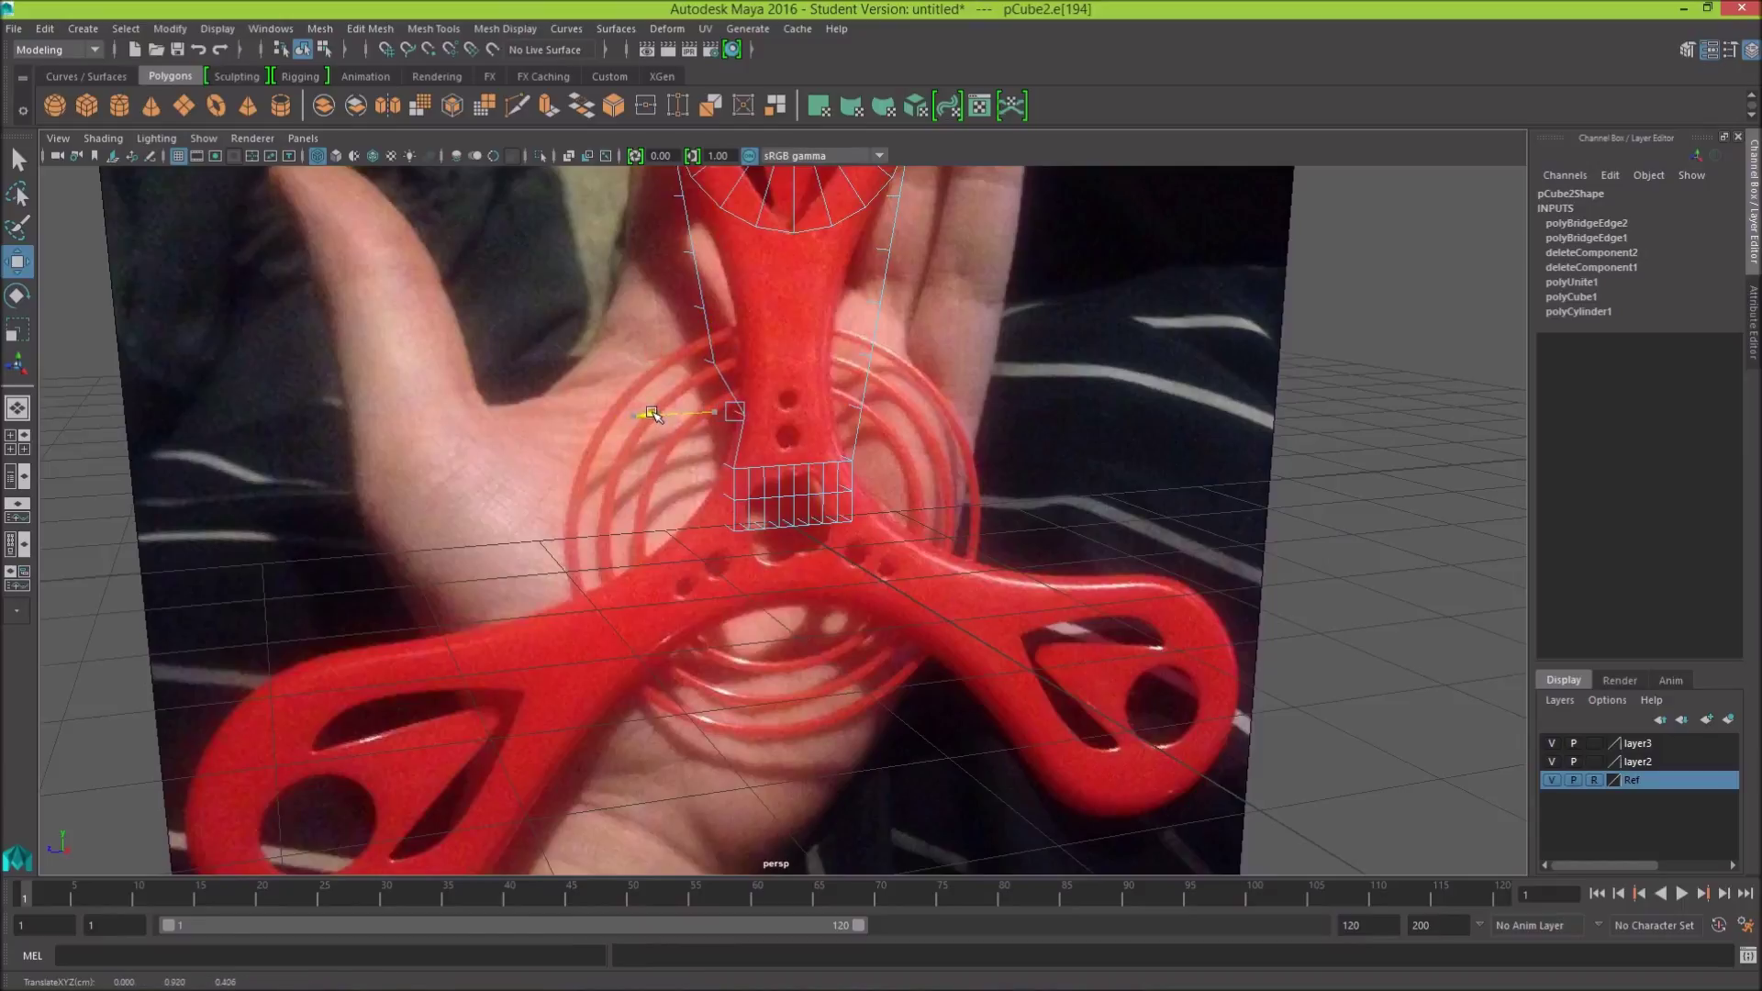
left_click_drag(1045, 463, 1200, 492, "alt")
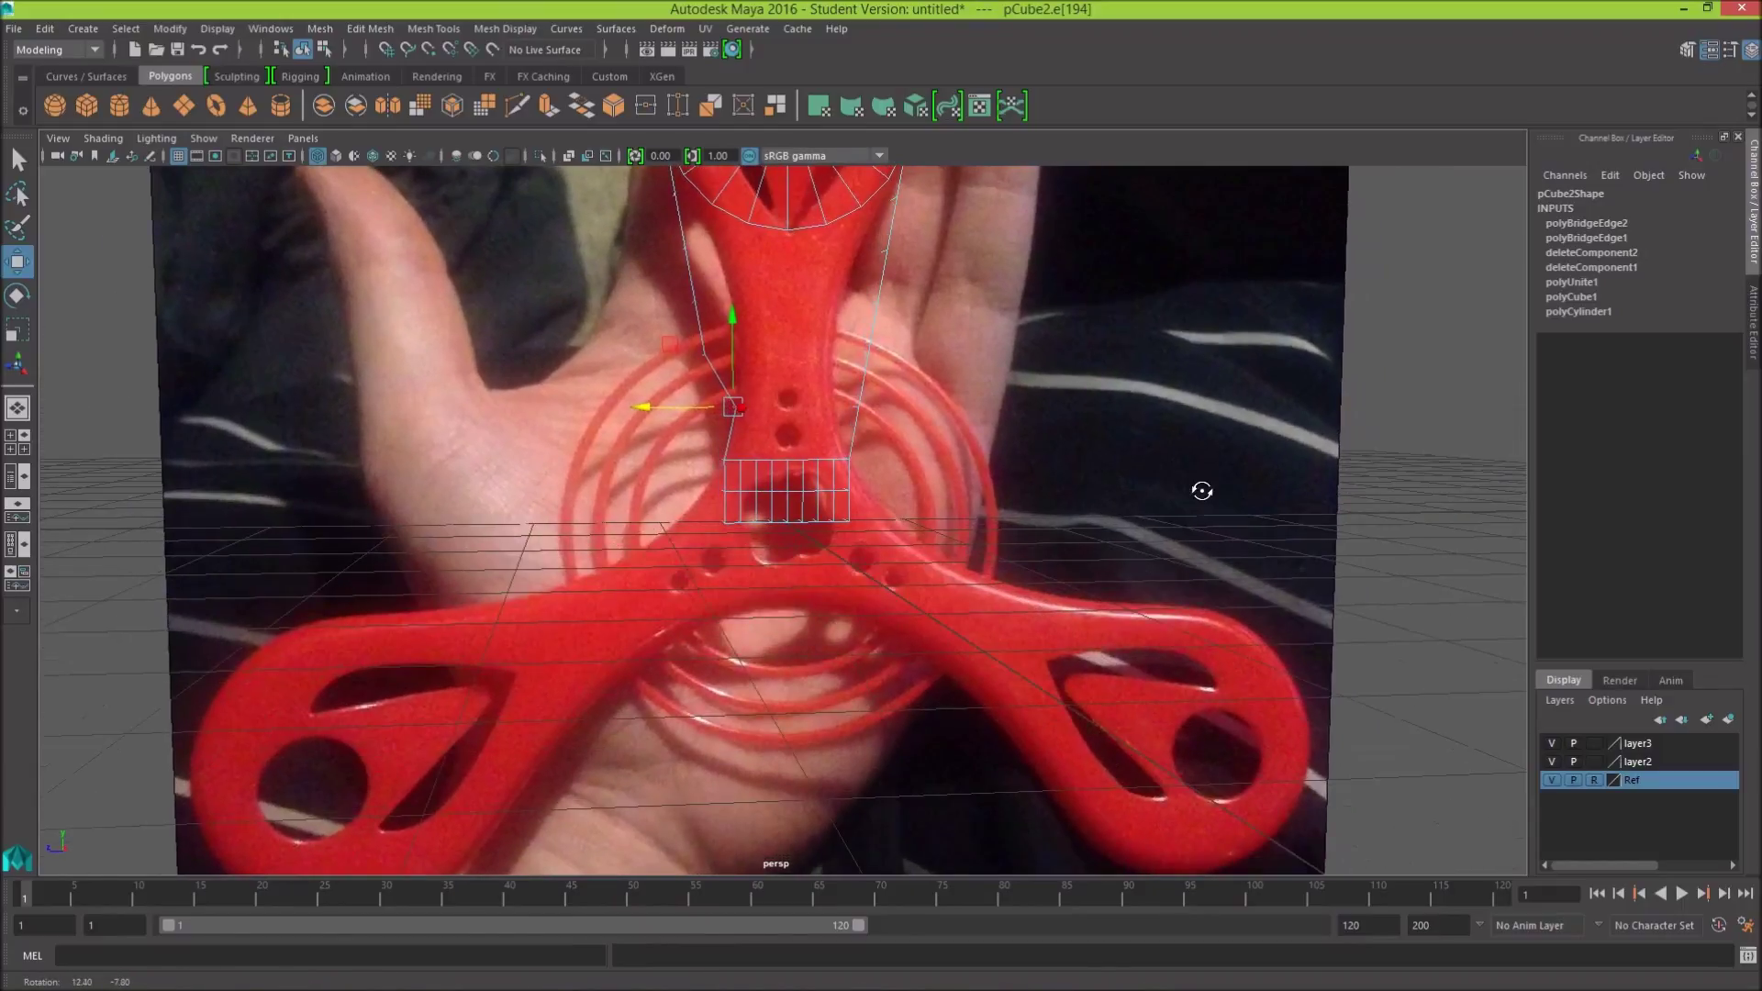
left_click(703, 358)
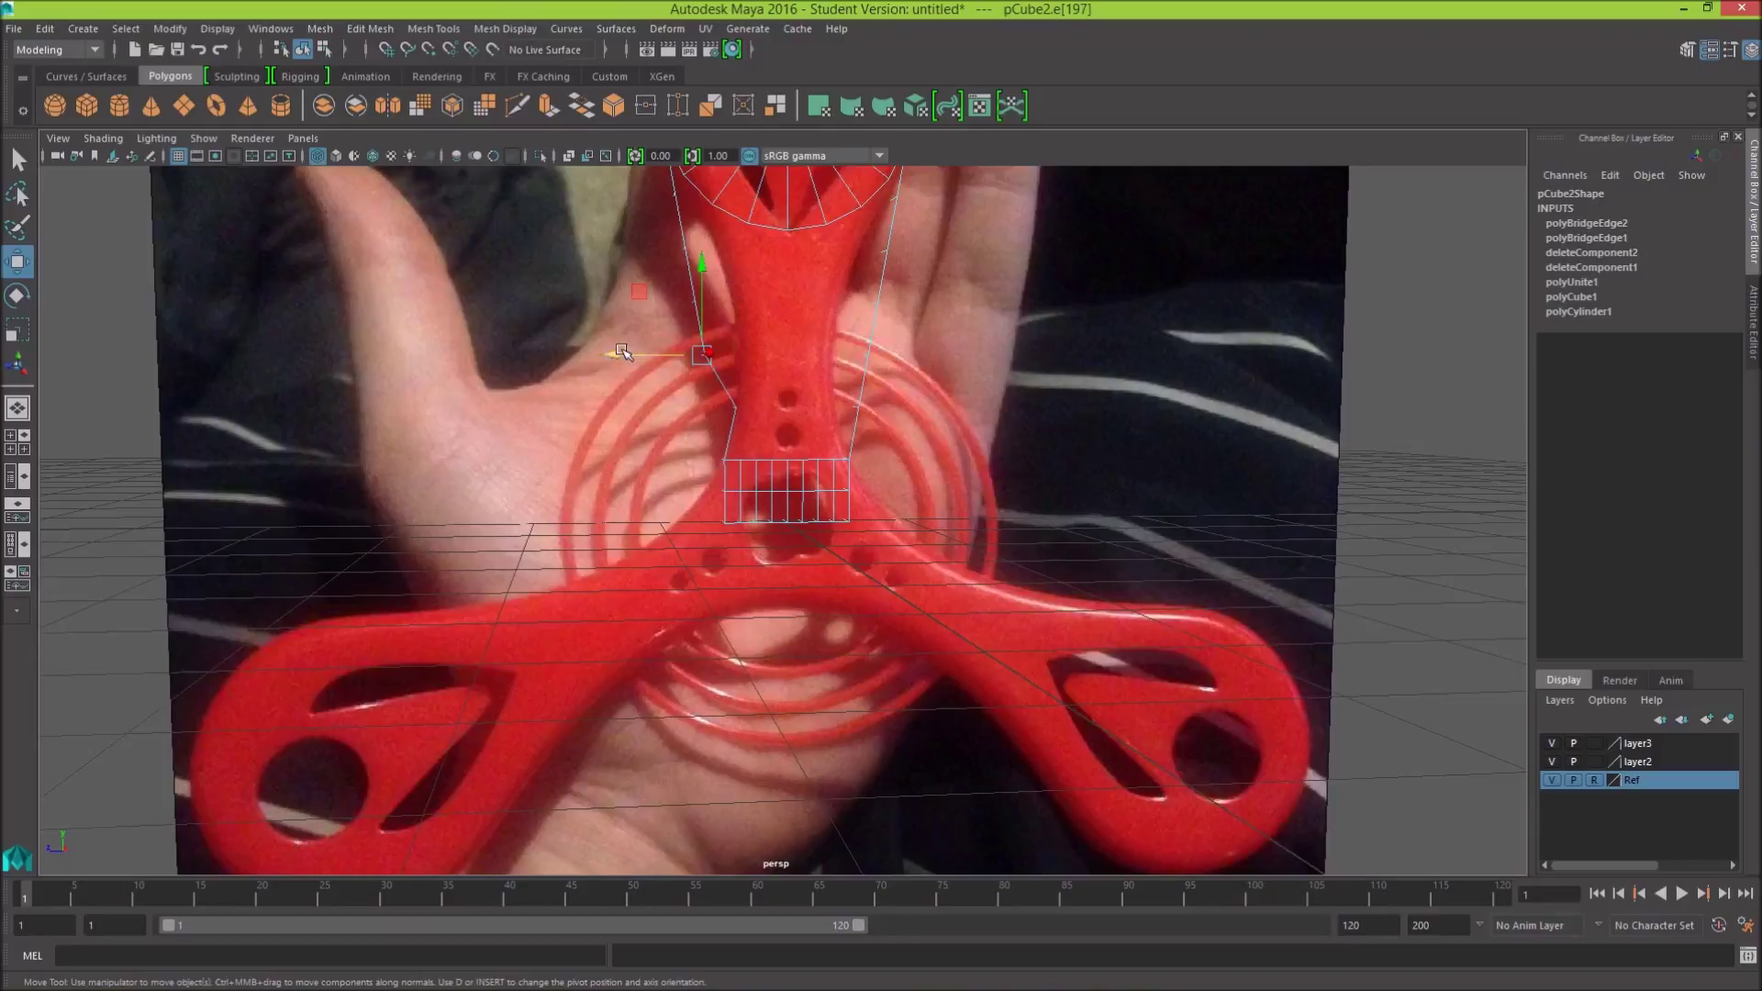
left_click_drag(614, 358, 650, 357)
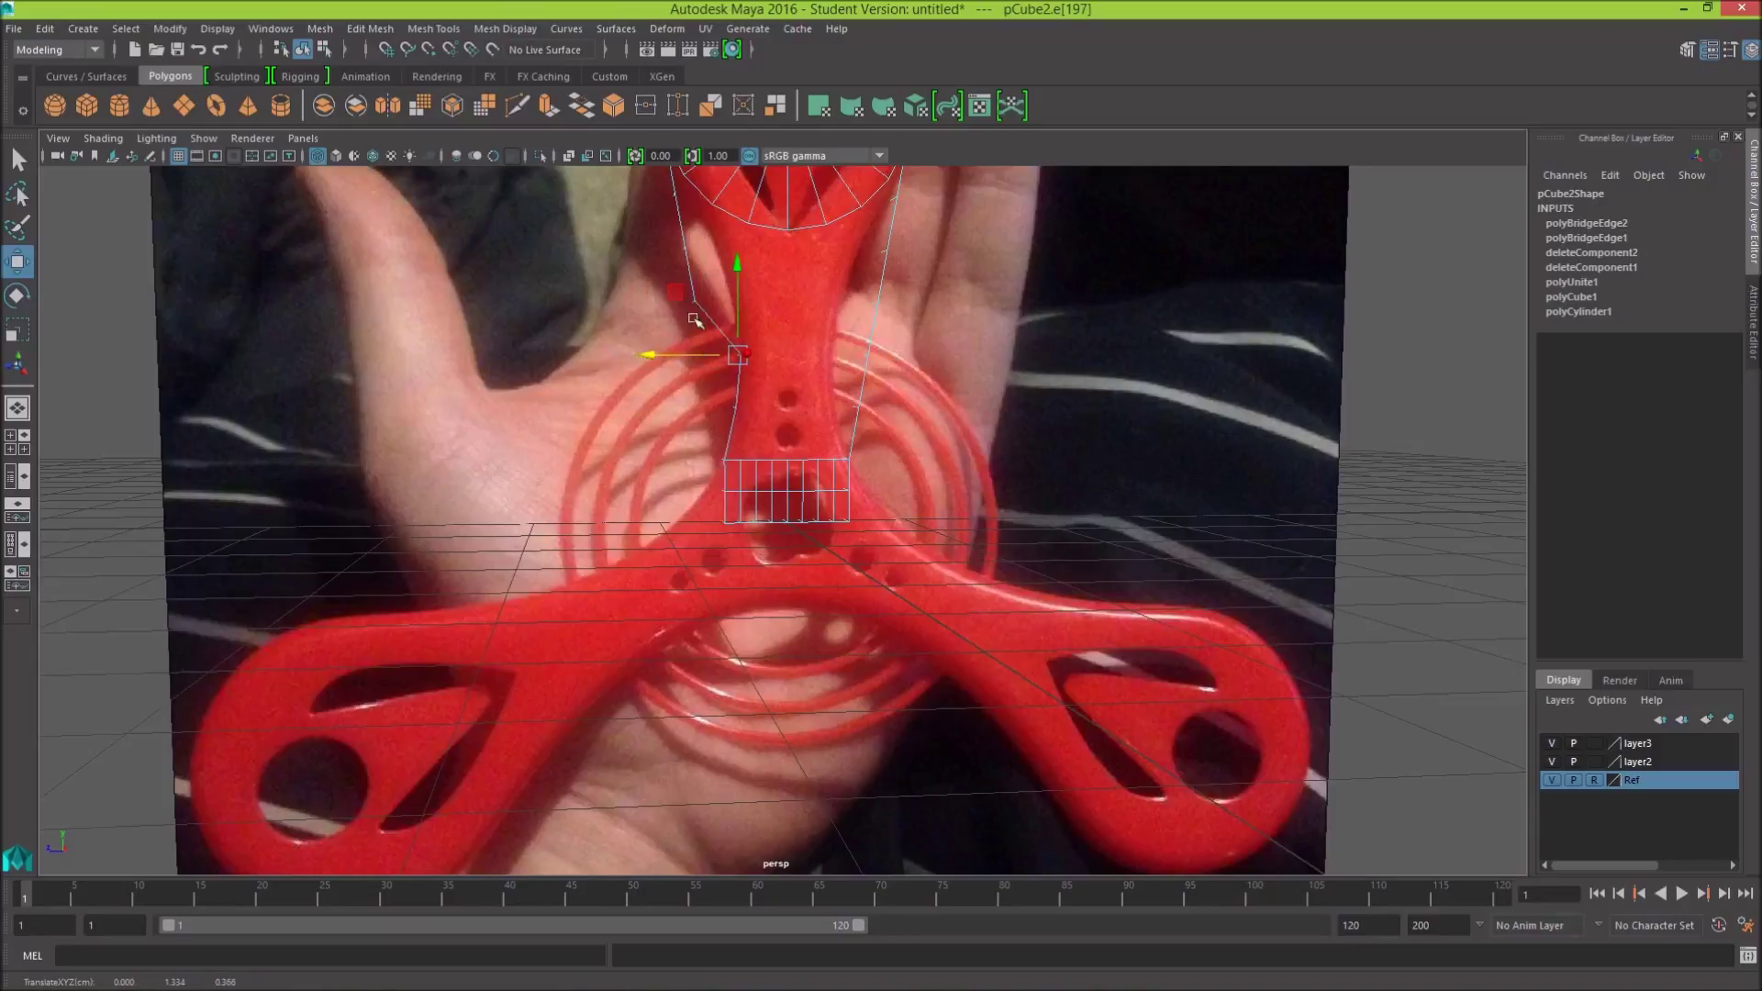
Step: Move the upper left-side arm edges inward along X to match the narrow waist
left_click_drag(416, 384, 503, 360, "alt")
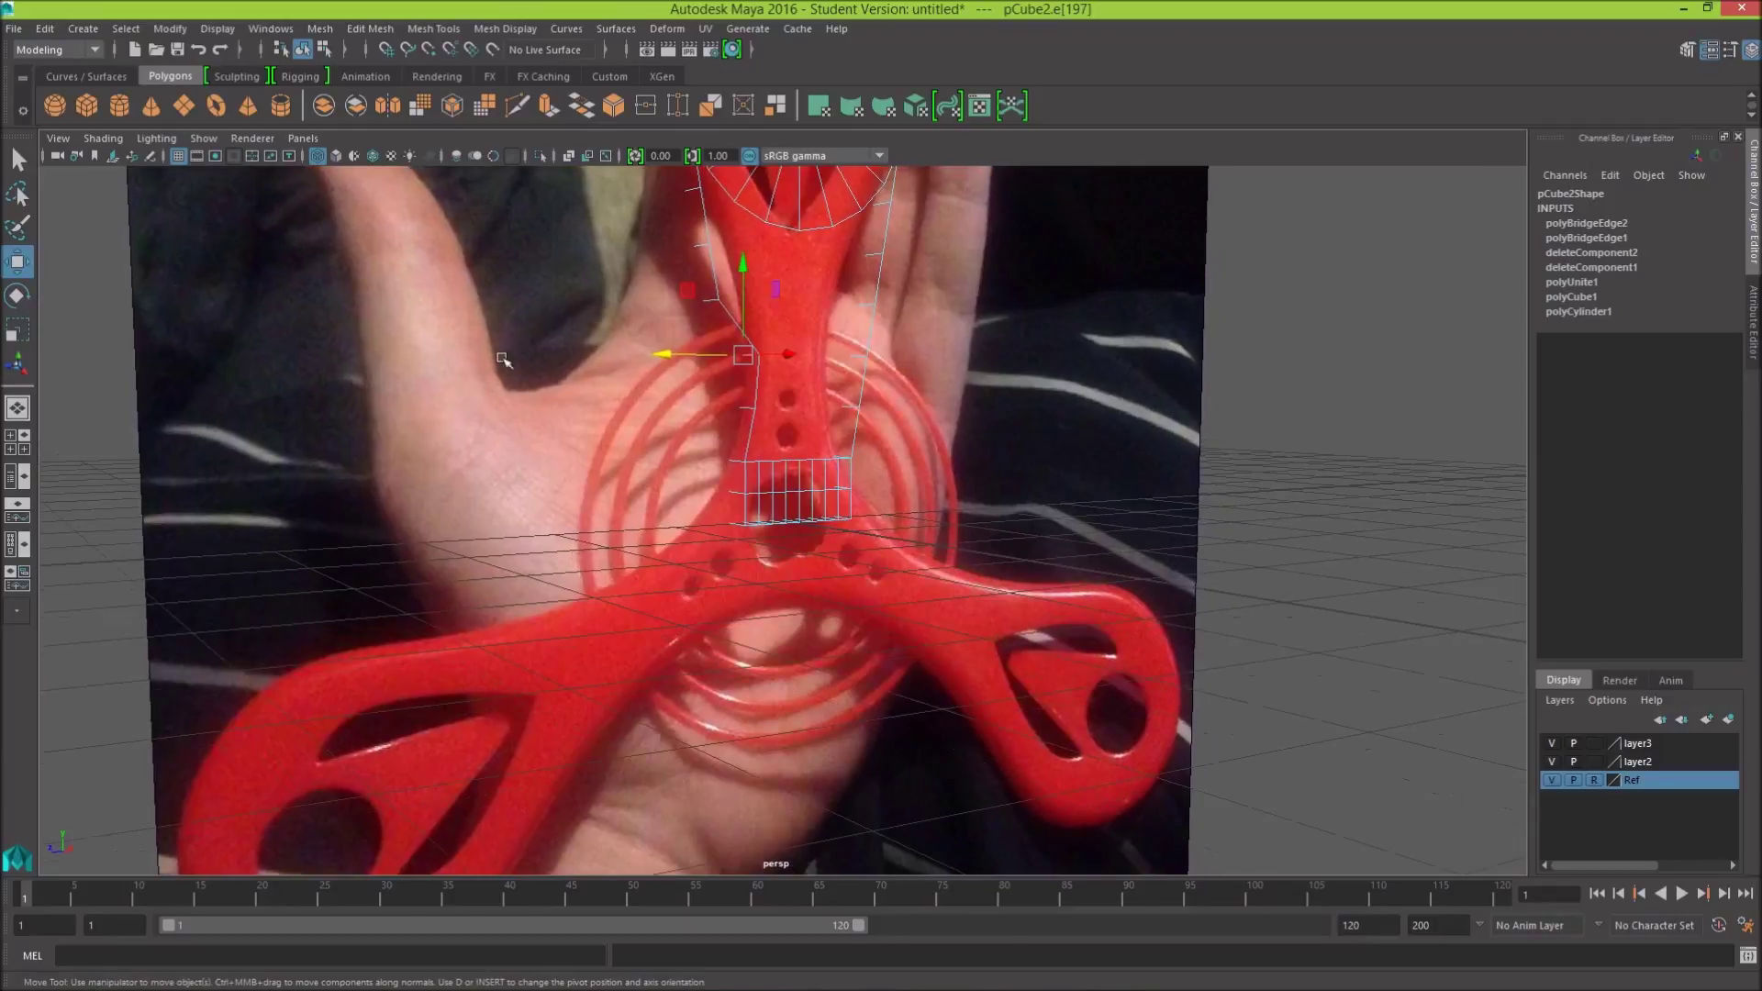
left_click(712, 304)
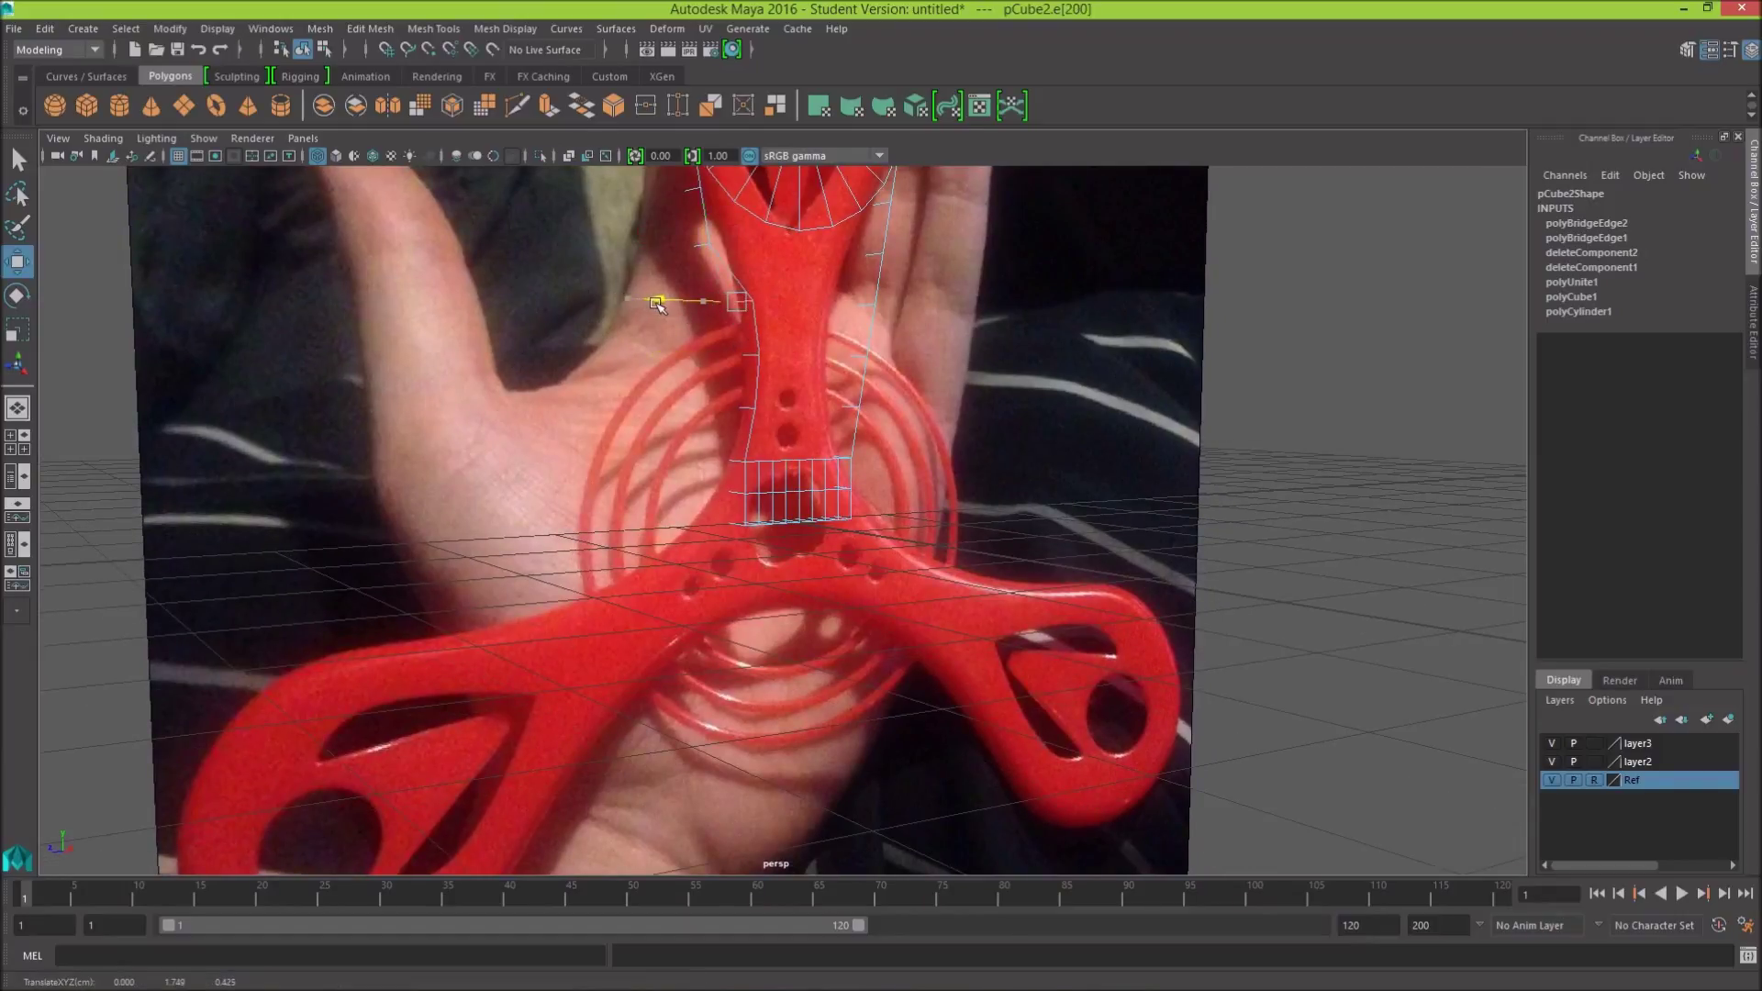
left_click_drag(617, 298, 664, 302)
left_click_drag(1058, 374, 982, 403, "alt")
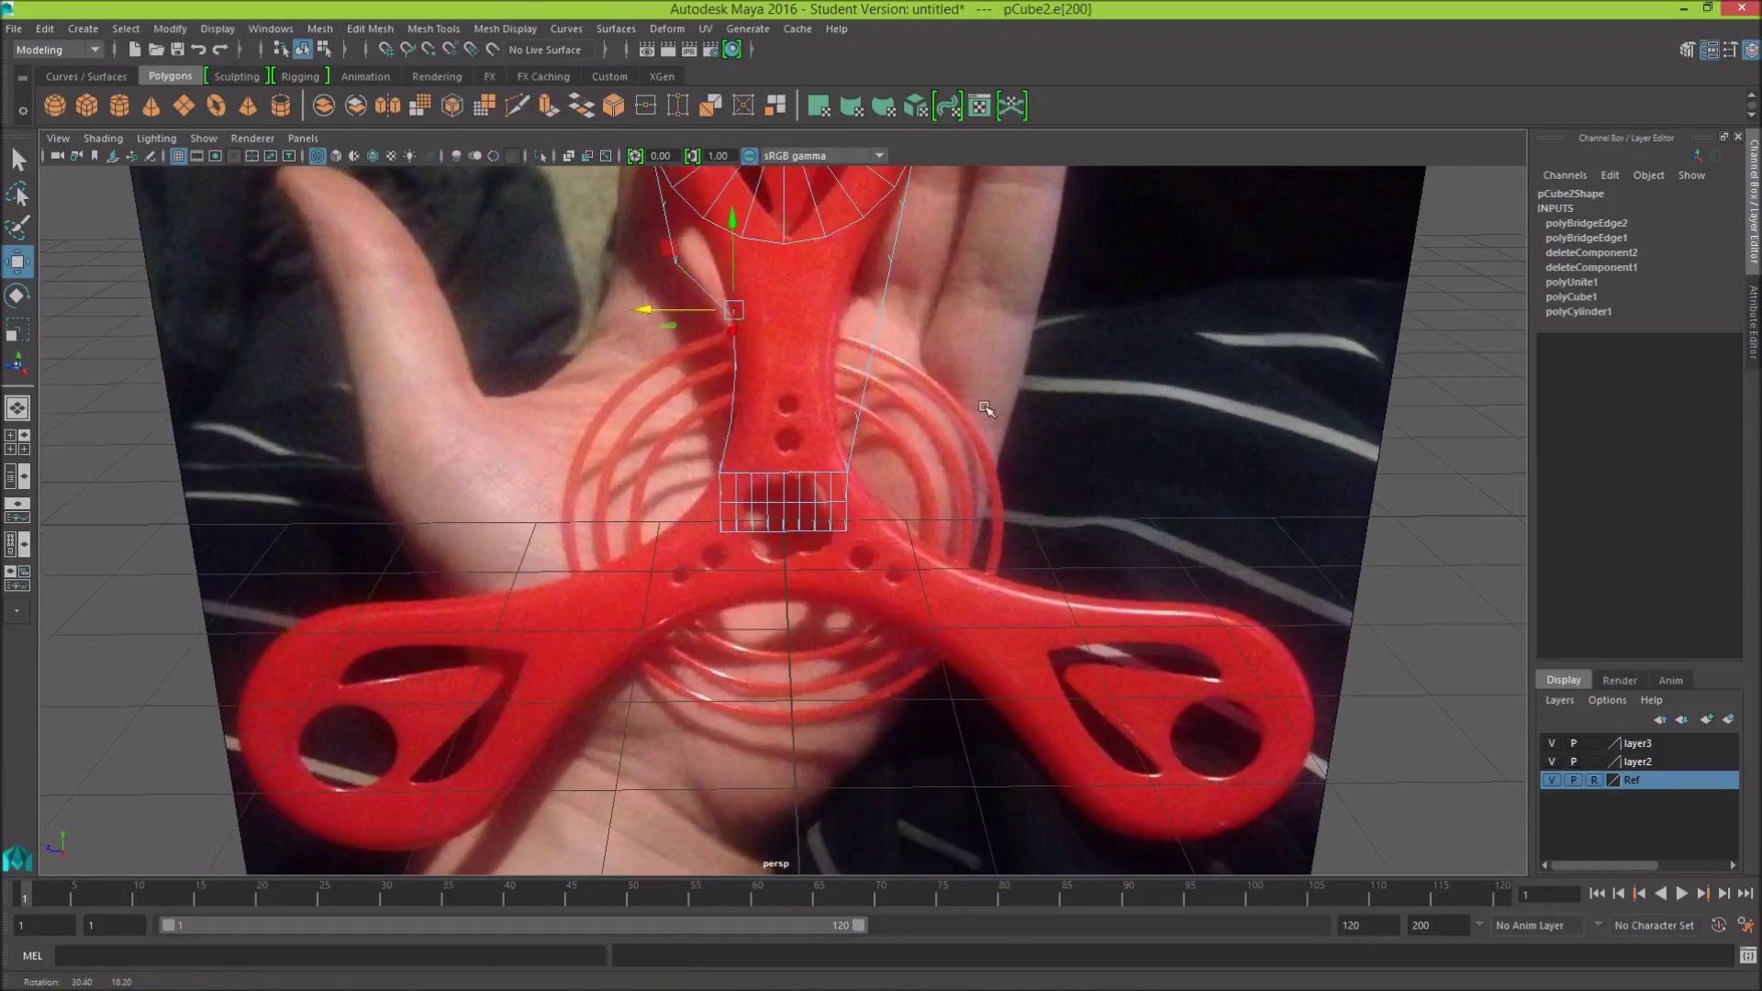
left_click_drag(678, 265, 701, 281, "alt")
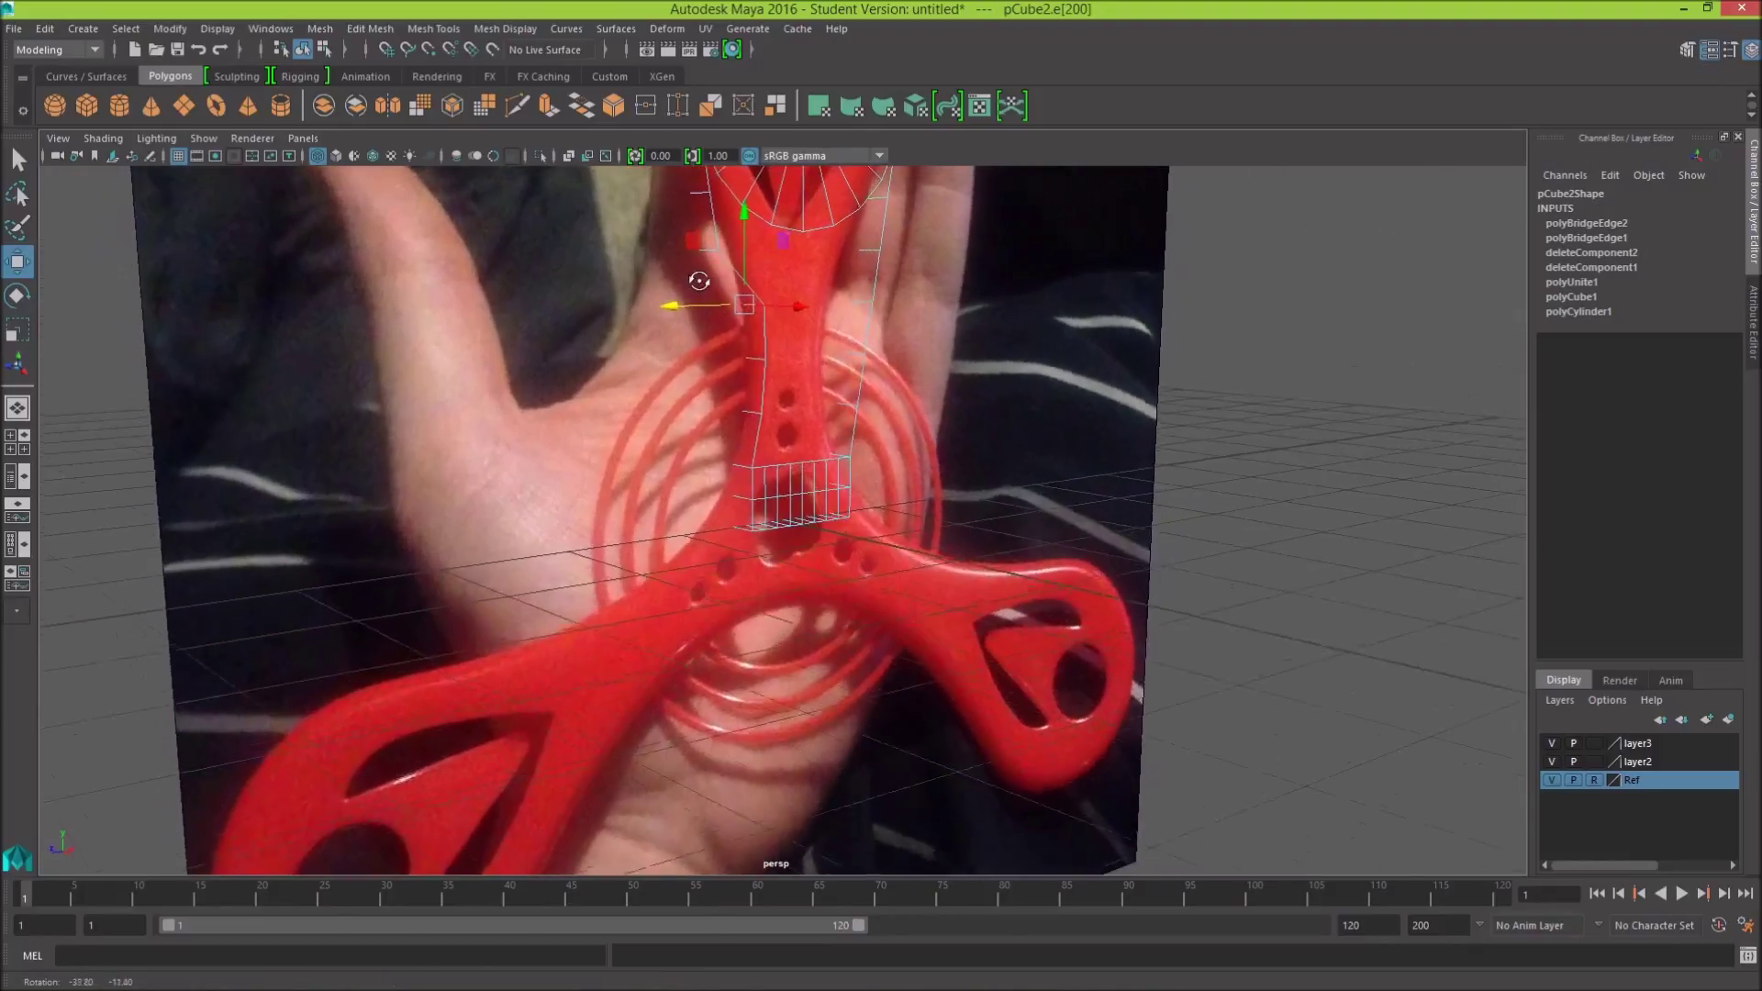
left_click(714, 251)
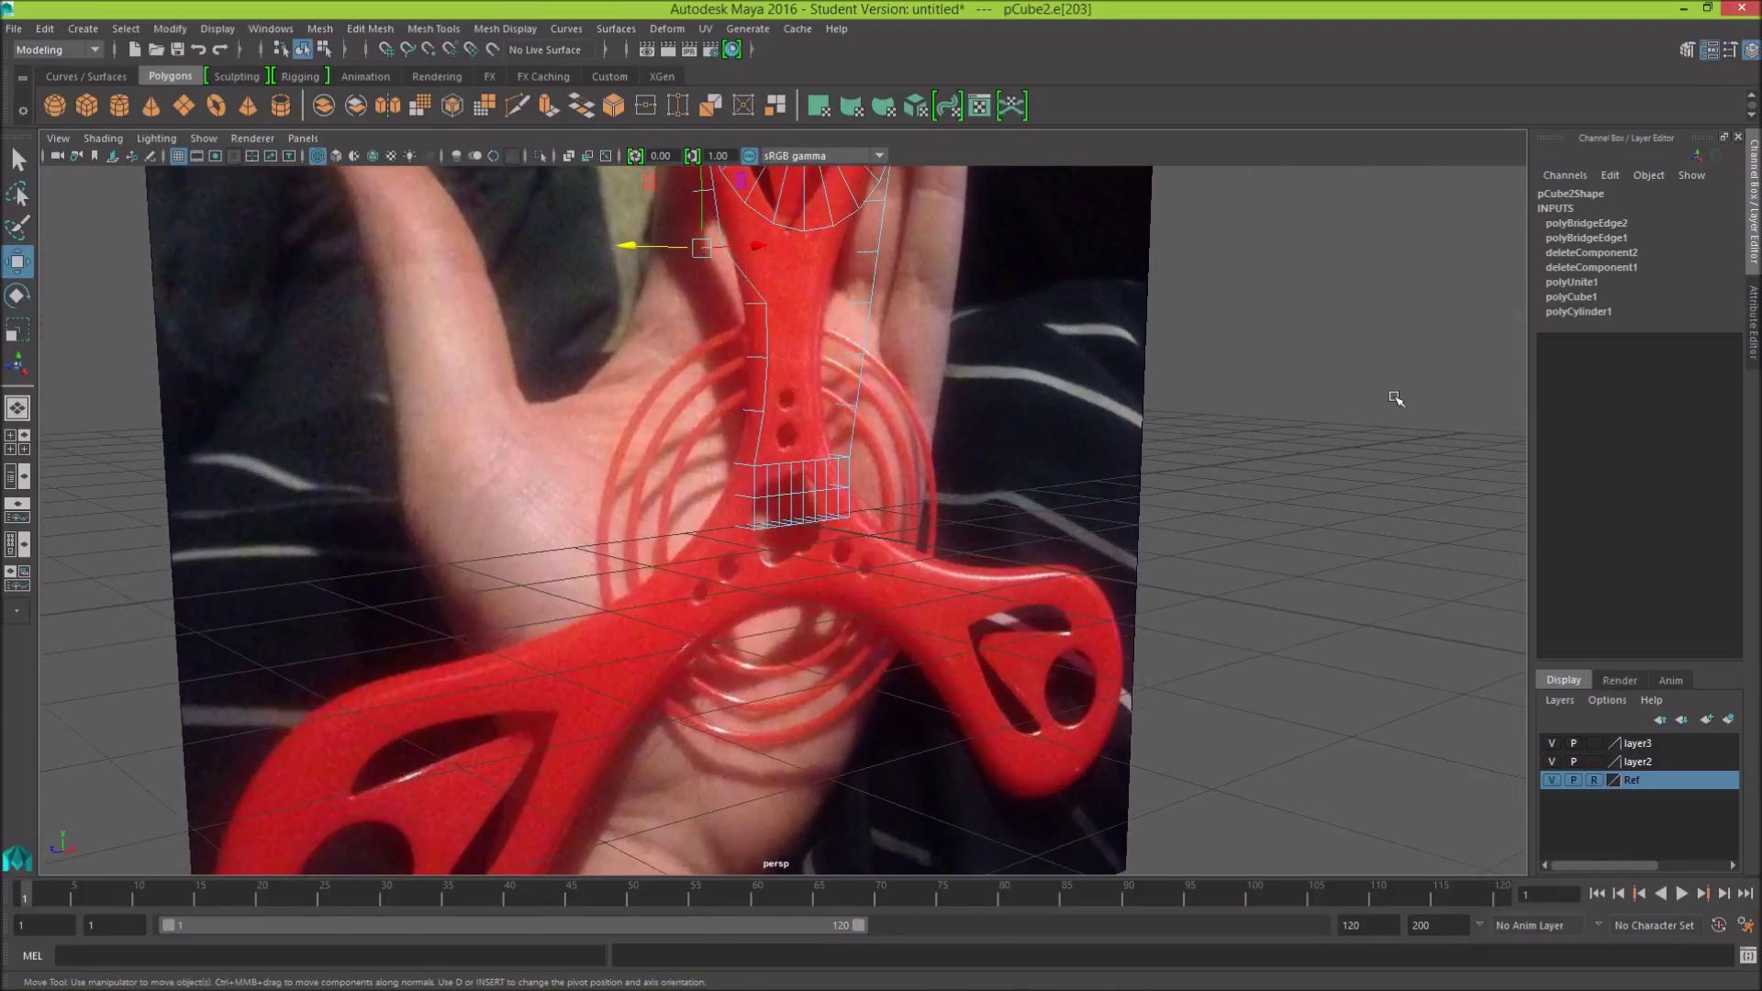
mouse_move(1069, 429)
left_mouse_down("alt")
mouse_move(656, 294)
mouse_move(636, 245)
left_mouse_up("alt")
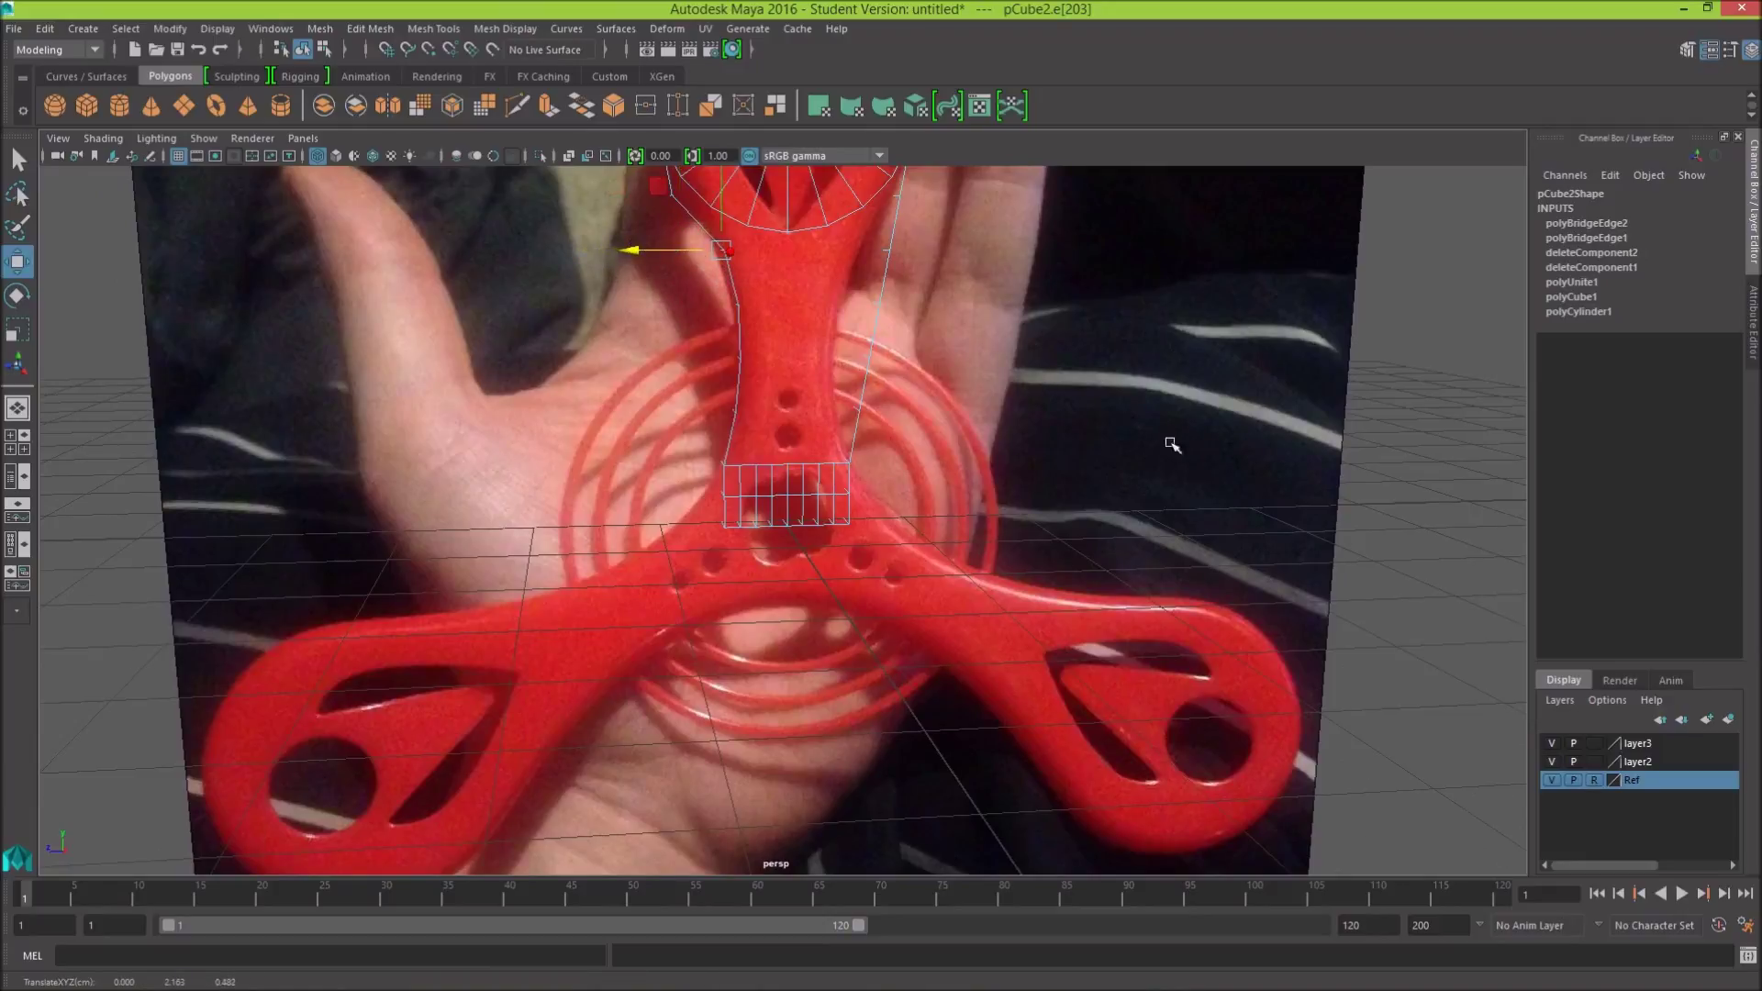
mouse_move(1170, 445)
left_mouse_down("alt")
mouse_move(1105, 460)
mouse_move(1179, 409)
mouse_move(1138, 461)
mouse_move(1190, 471)
mouse_move(1200, 442)
mouse_move(940, 325)
left_mouse_up("alt")
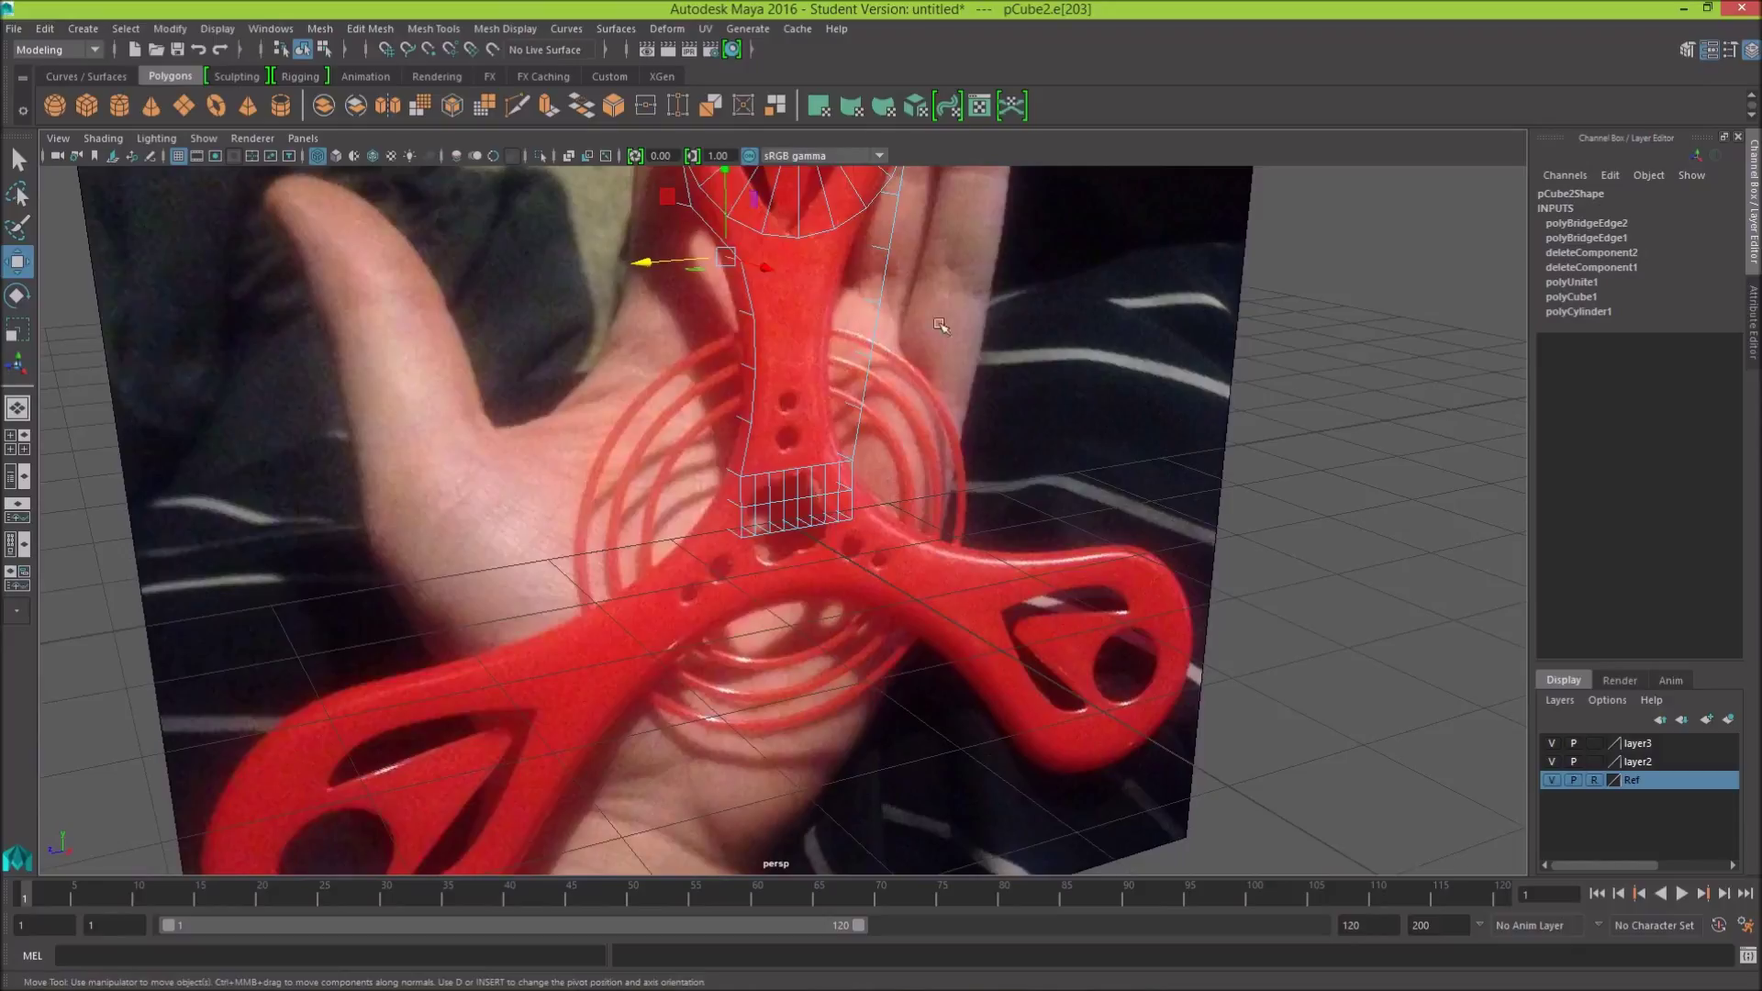
left_click(683, 204)
left_click_drag(603, 208, 619, 207)
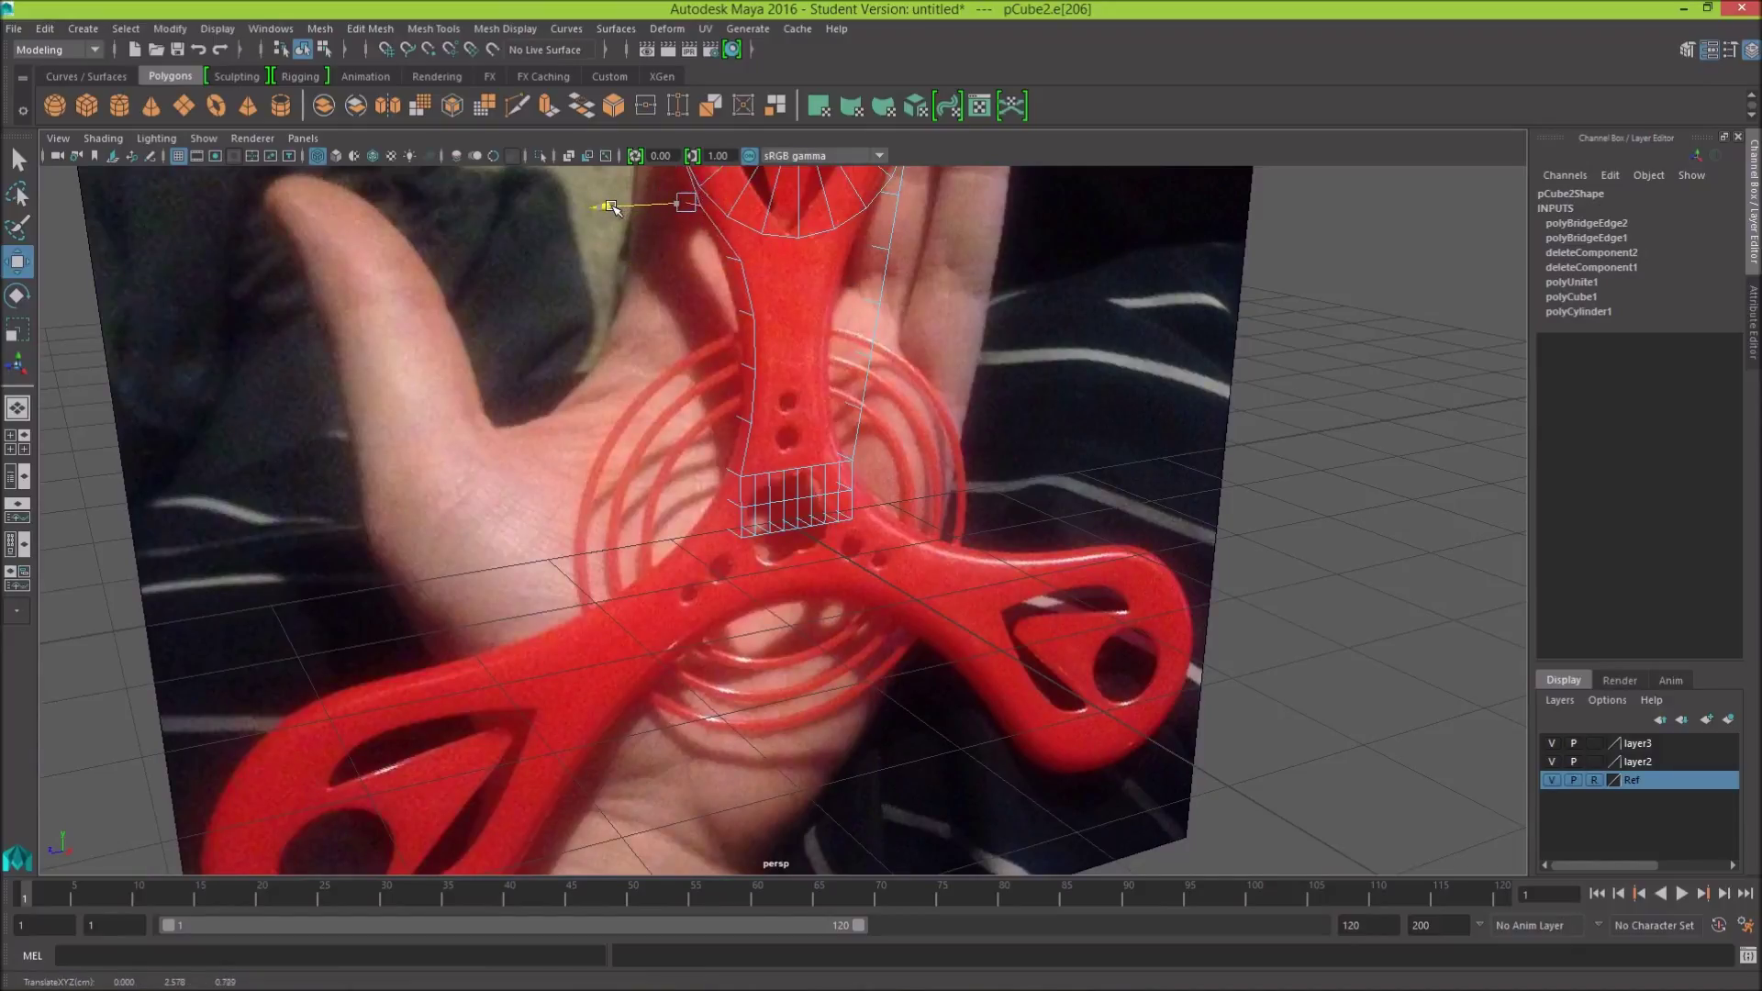
Step: Pull the lower right-side arm edges inward along X to the reference outline
left_click_drag(1078, 481, 930, 476, "alt")
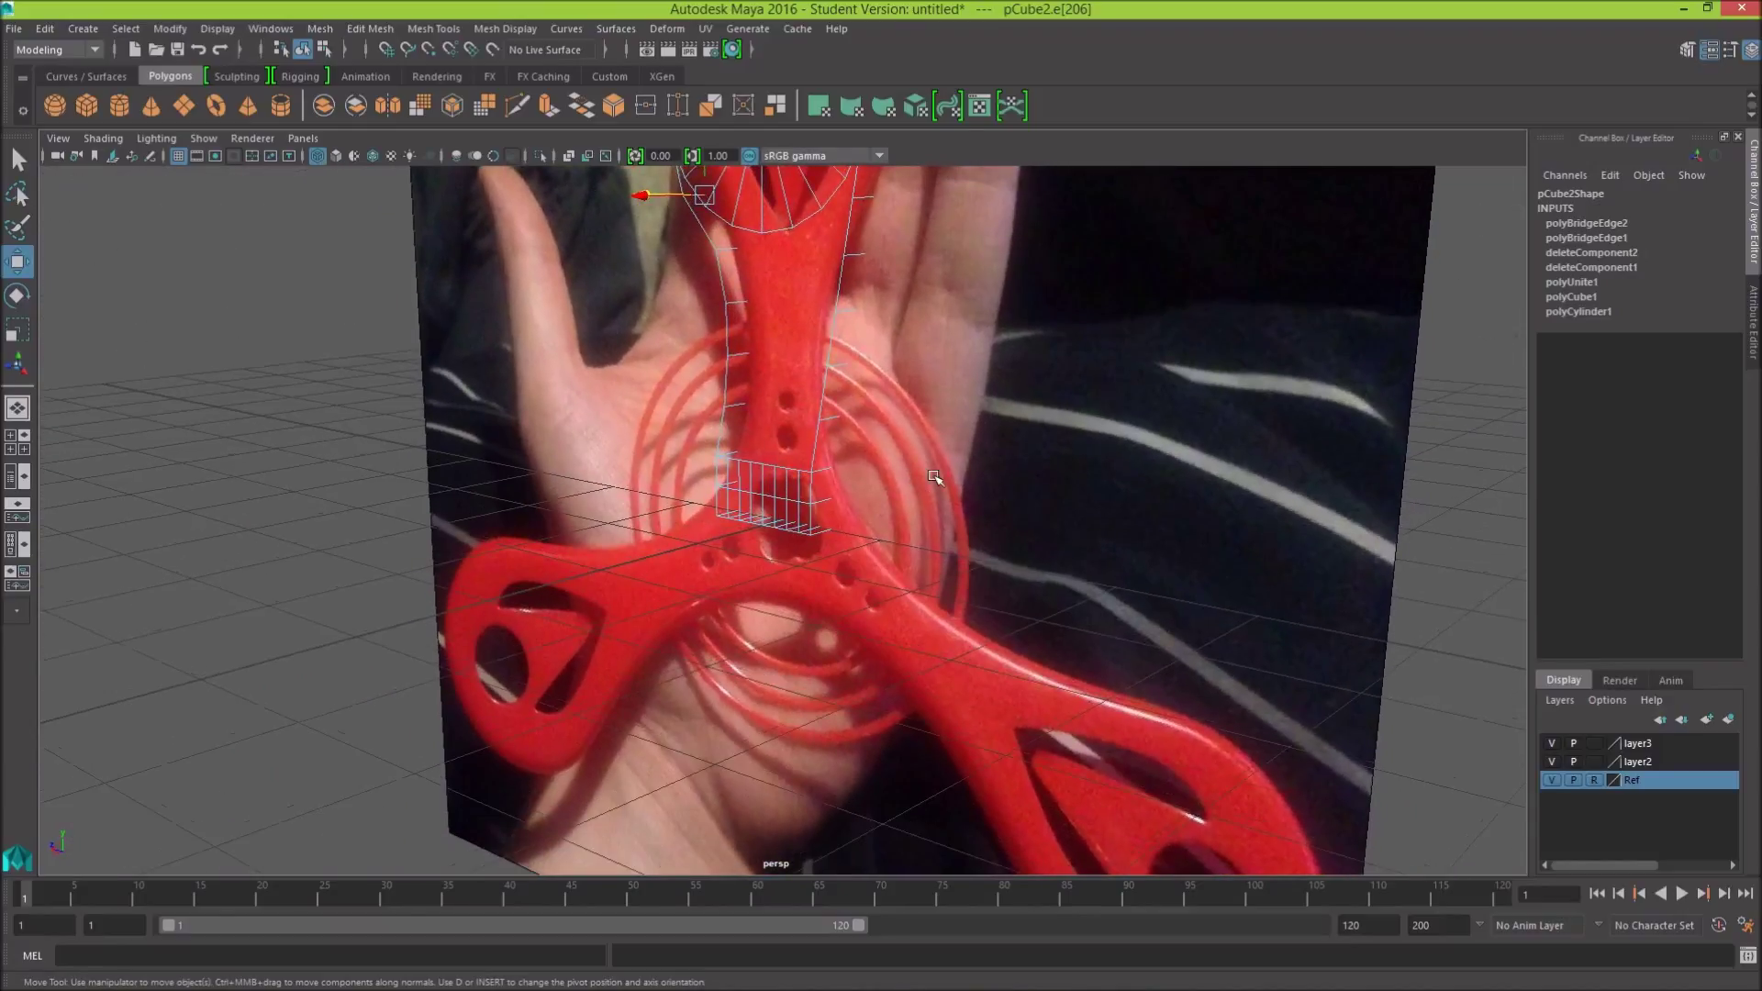
left_click(837, 427)
mouse_move(772, 408)
left_mouse_down()
mouse_move(758, 405)
mouse_move(927, 376)
mouse_move(858, 348)
left_mouse_up()
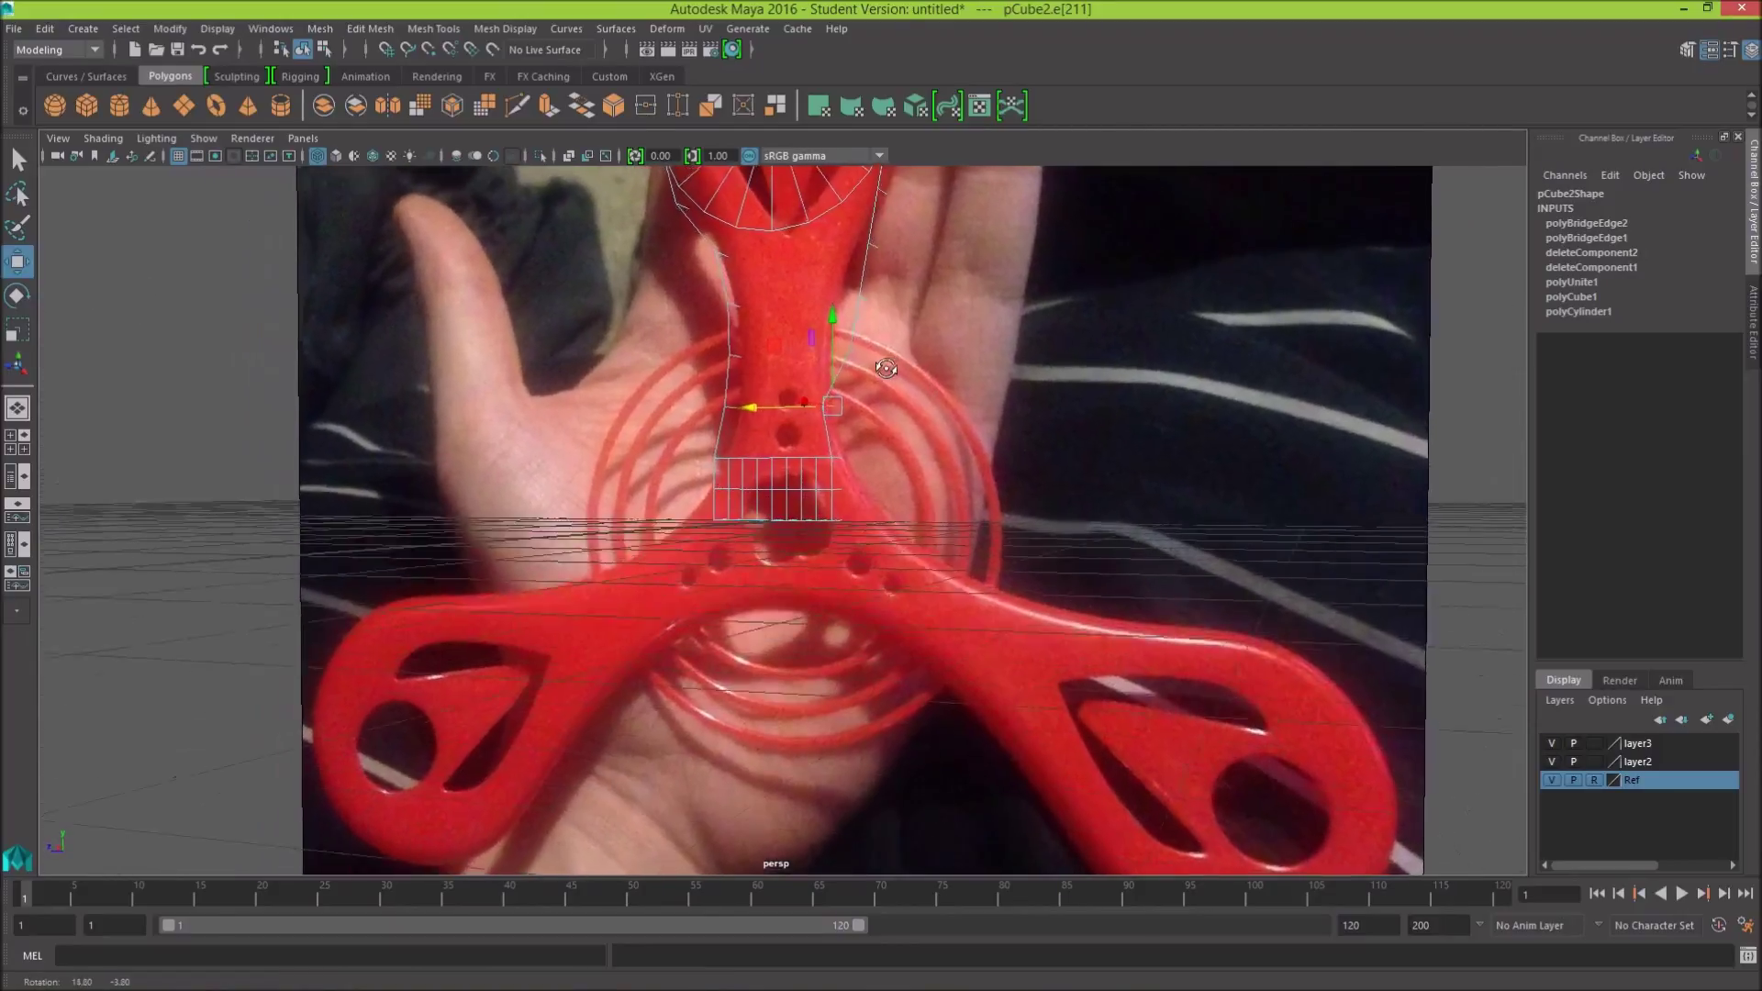
left_click(834, 356)
left_click(751, 360)
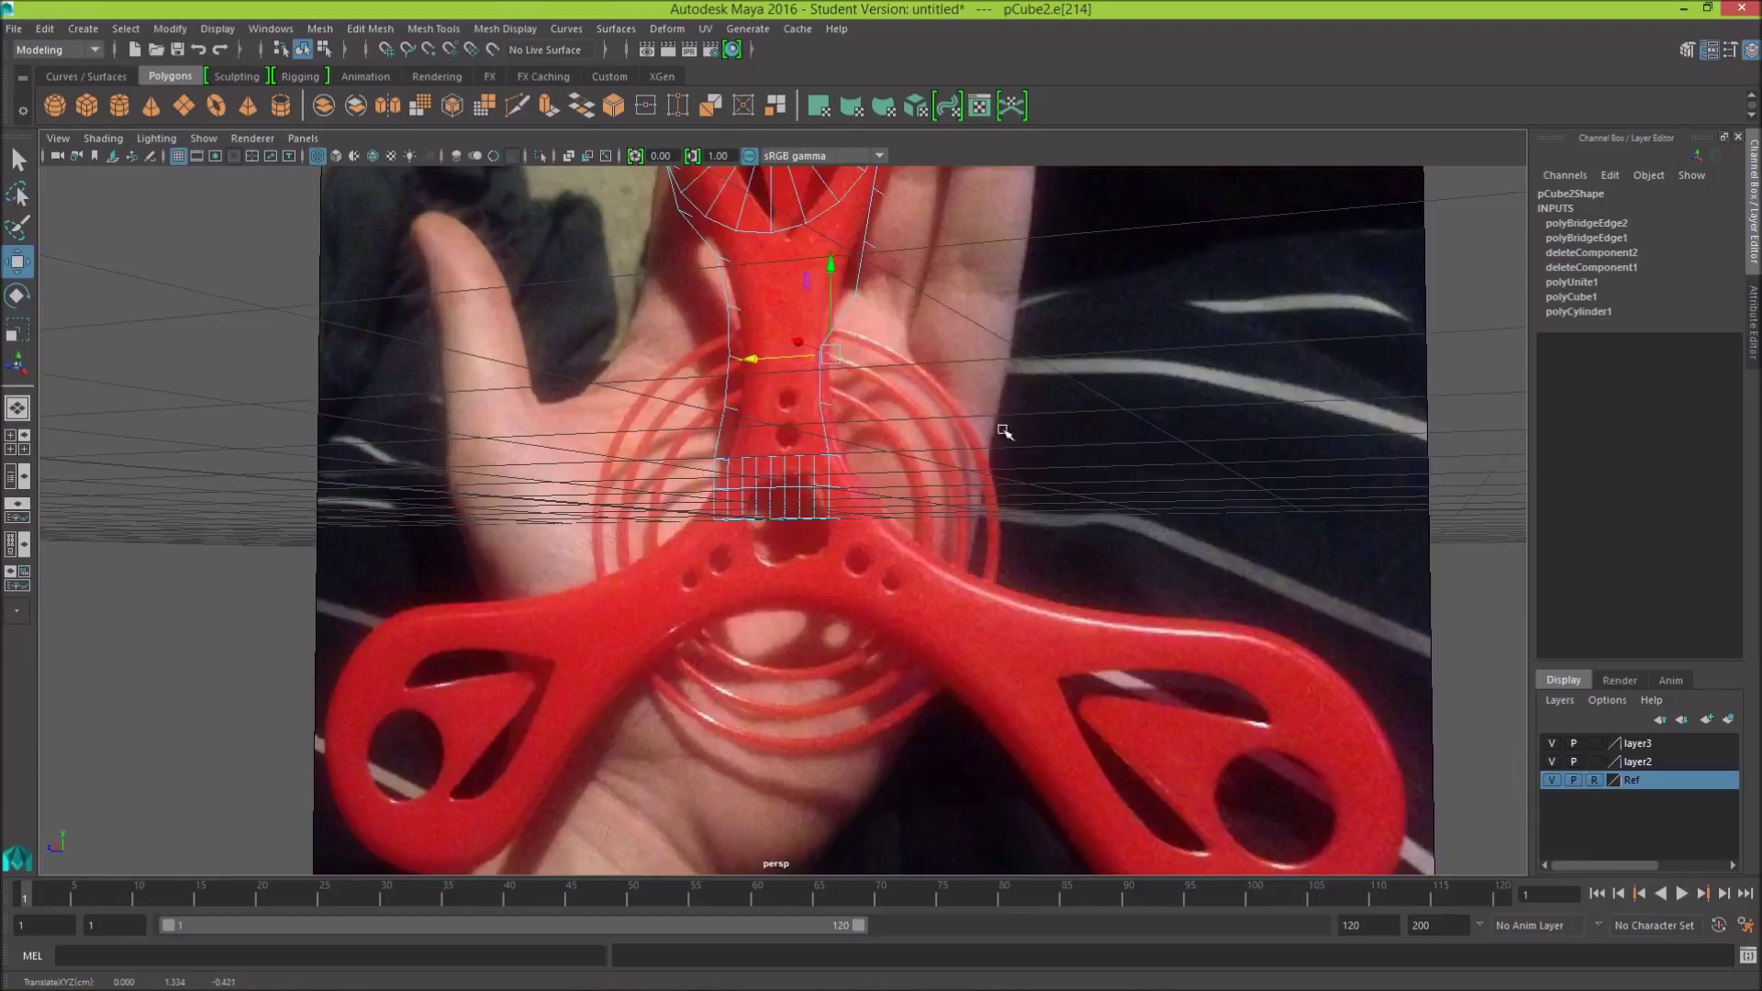
mouse_move(1007, 433)
left_mouse_down("alt")
mouse_move(1102, 454)
mouse_move(1034, 444)
left_mouse_up("alt")
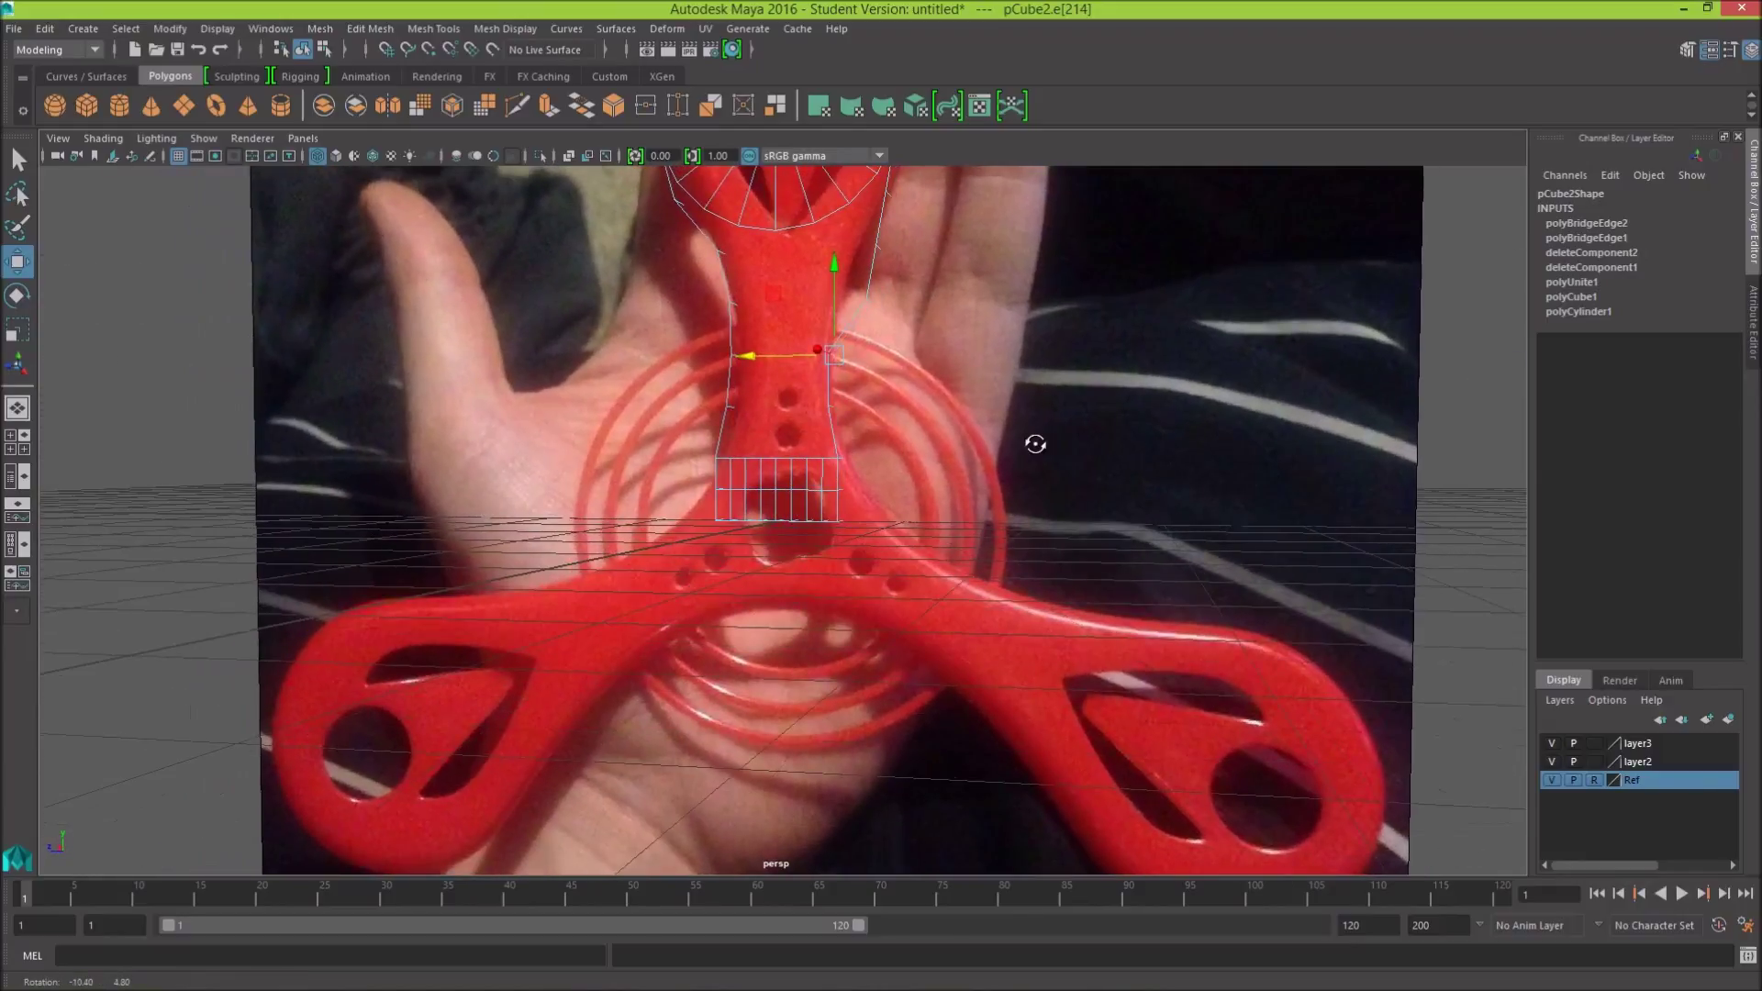
left_click(765, 356)
left_click_drag(942, 320, 867, 311, "alt")
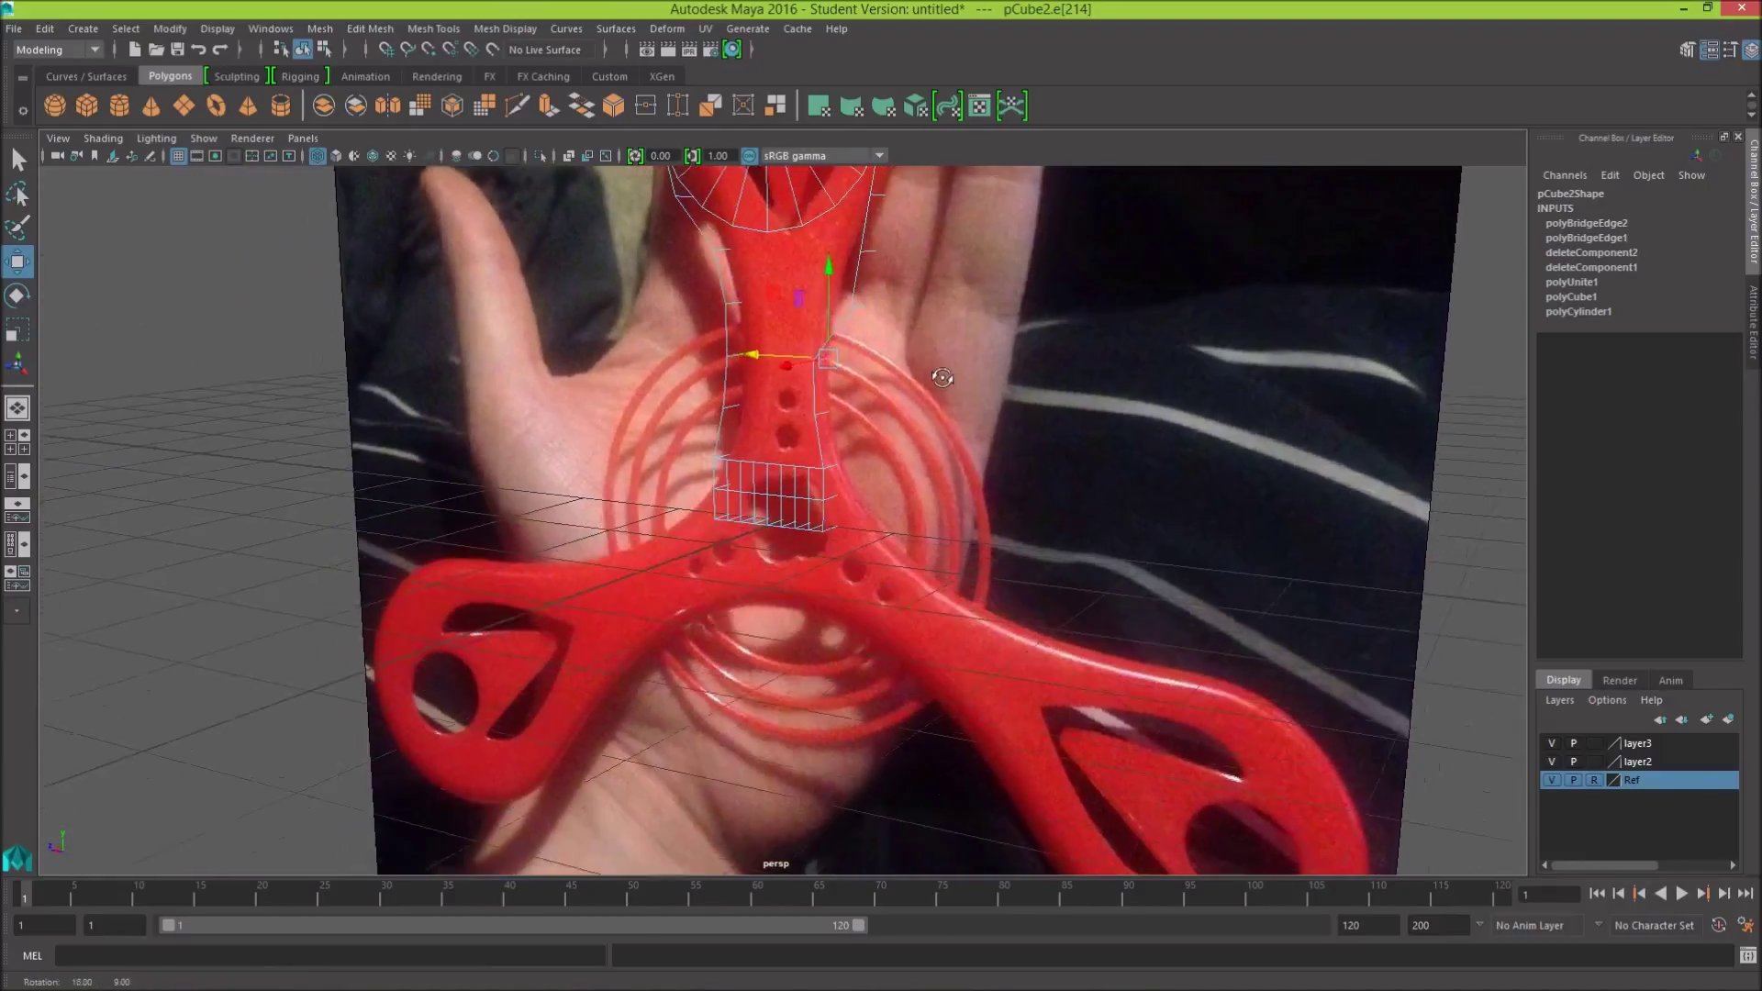
left_click(865, 307)
Step: Nudge the upper right-side edges next to the hub to fit the outline
left_click_drag(1004, 372, 1086, 394, "alt")
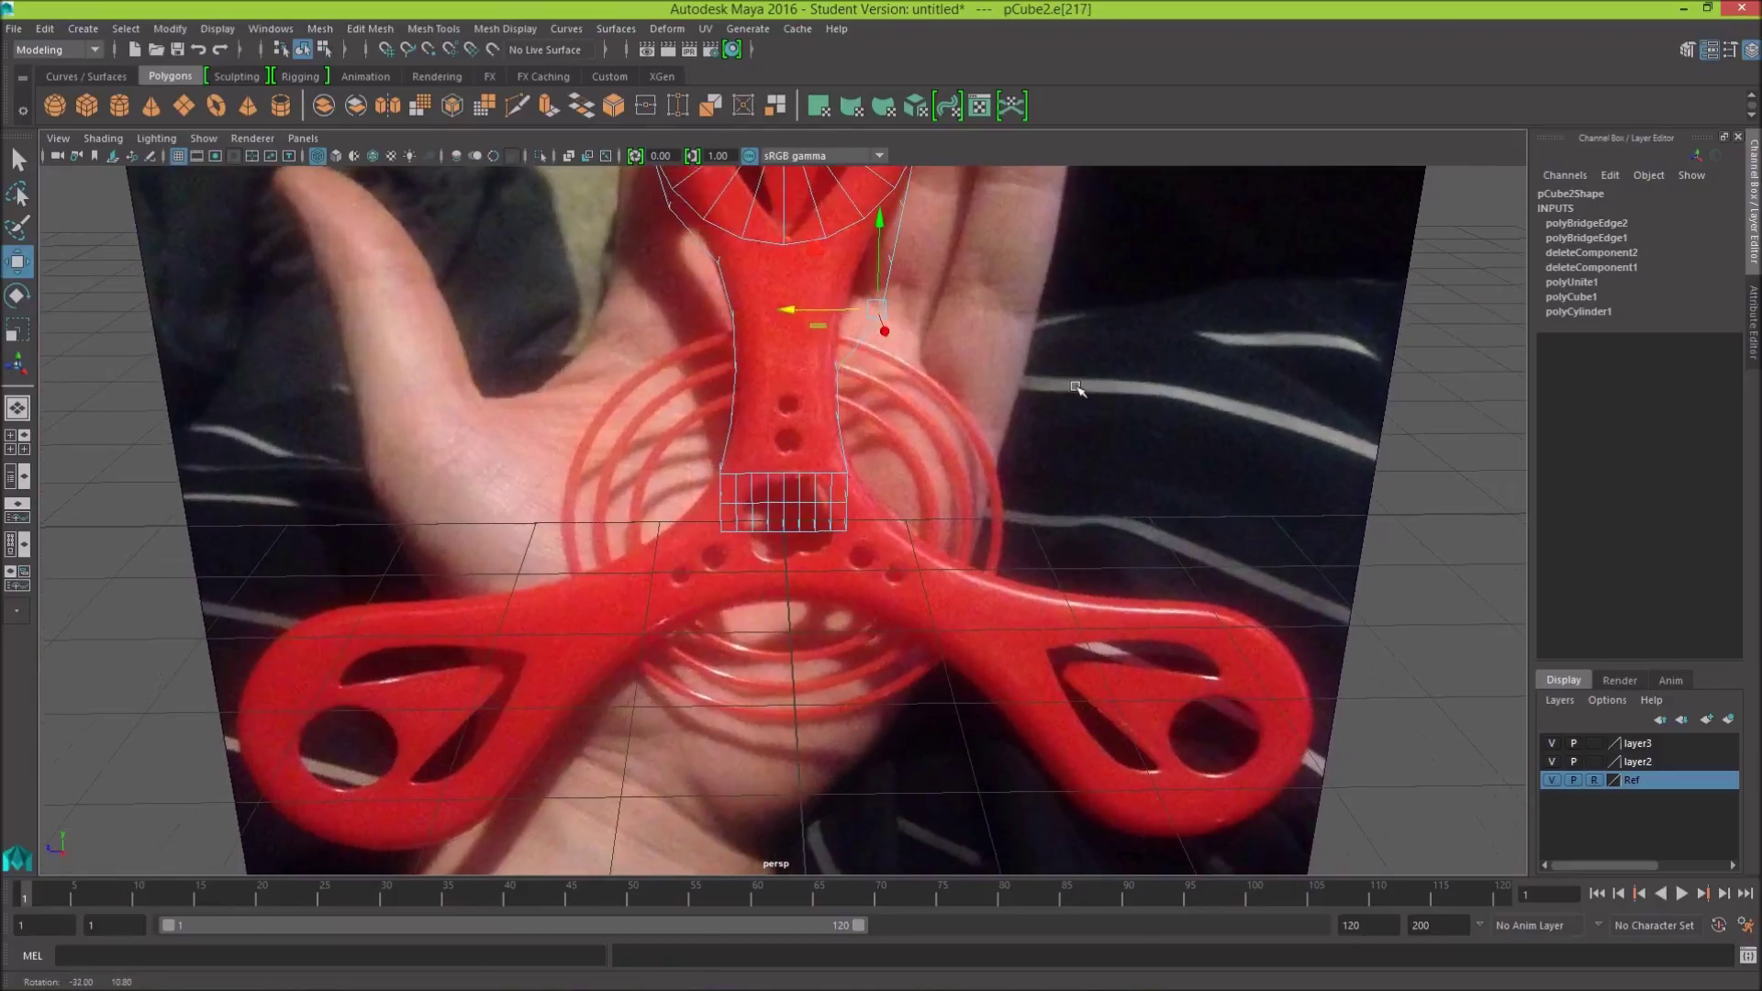
left_click(772, 297)
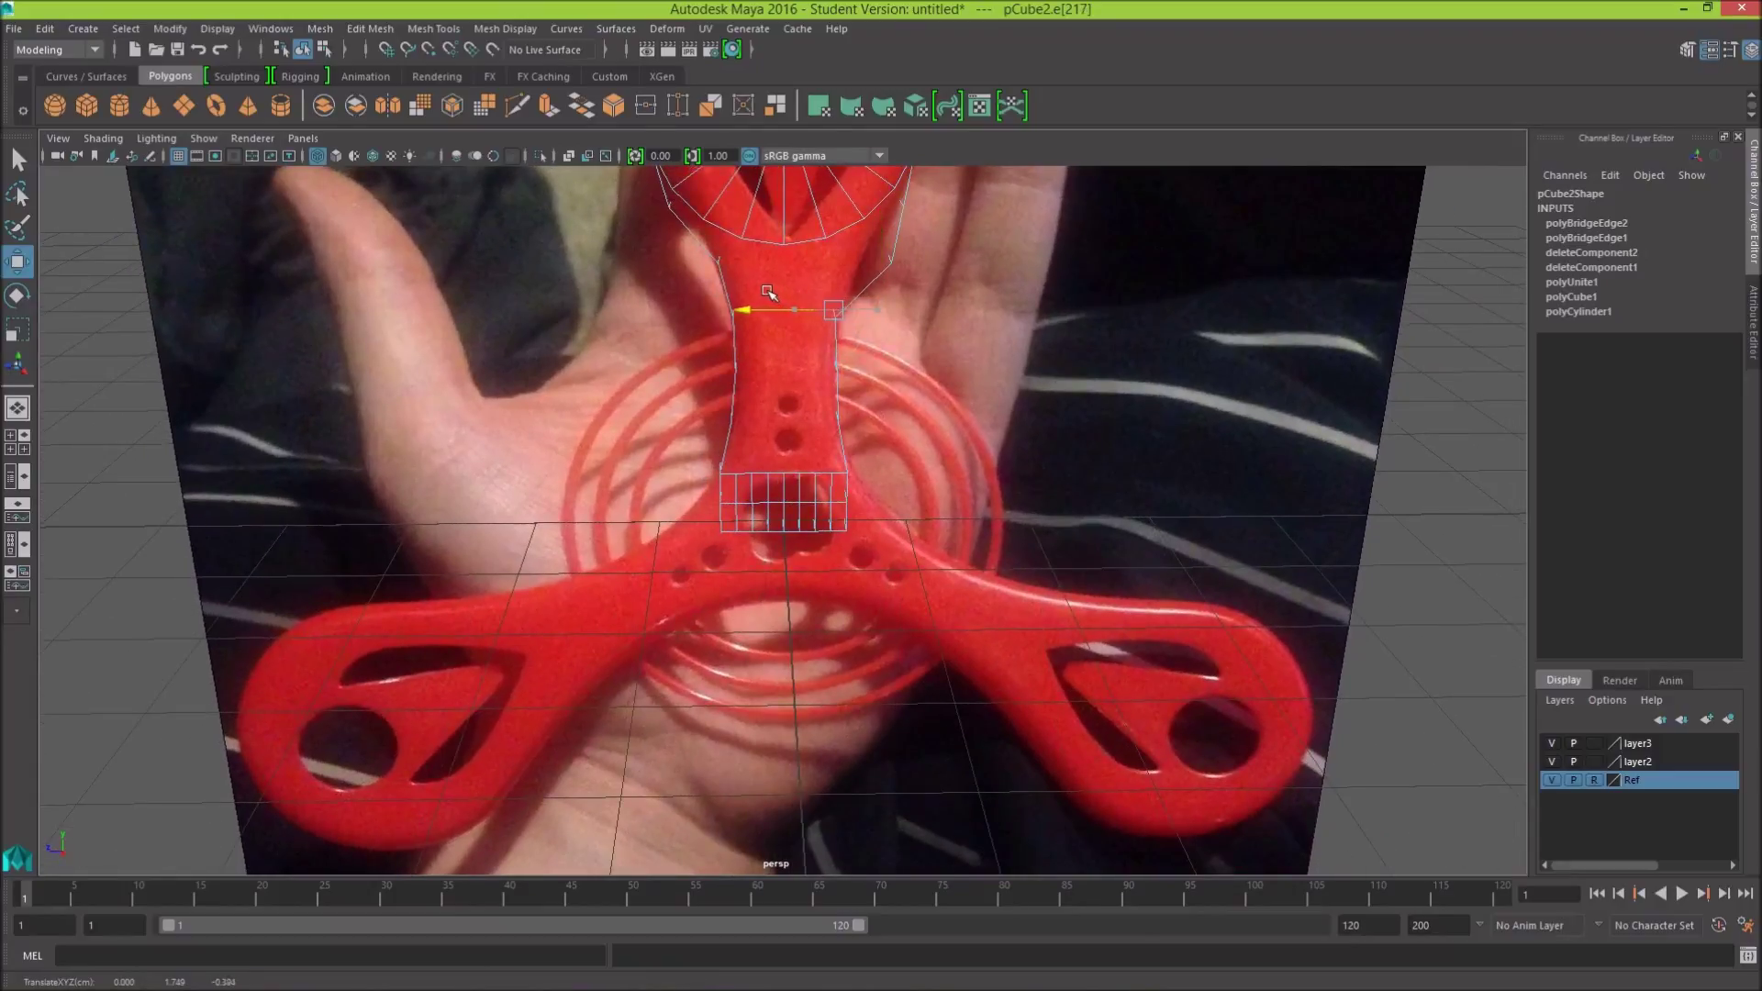
left_click_drag(1020, 322, 892, 300, "alt")
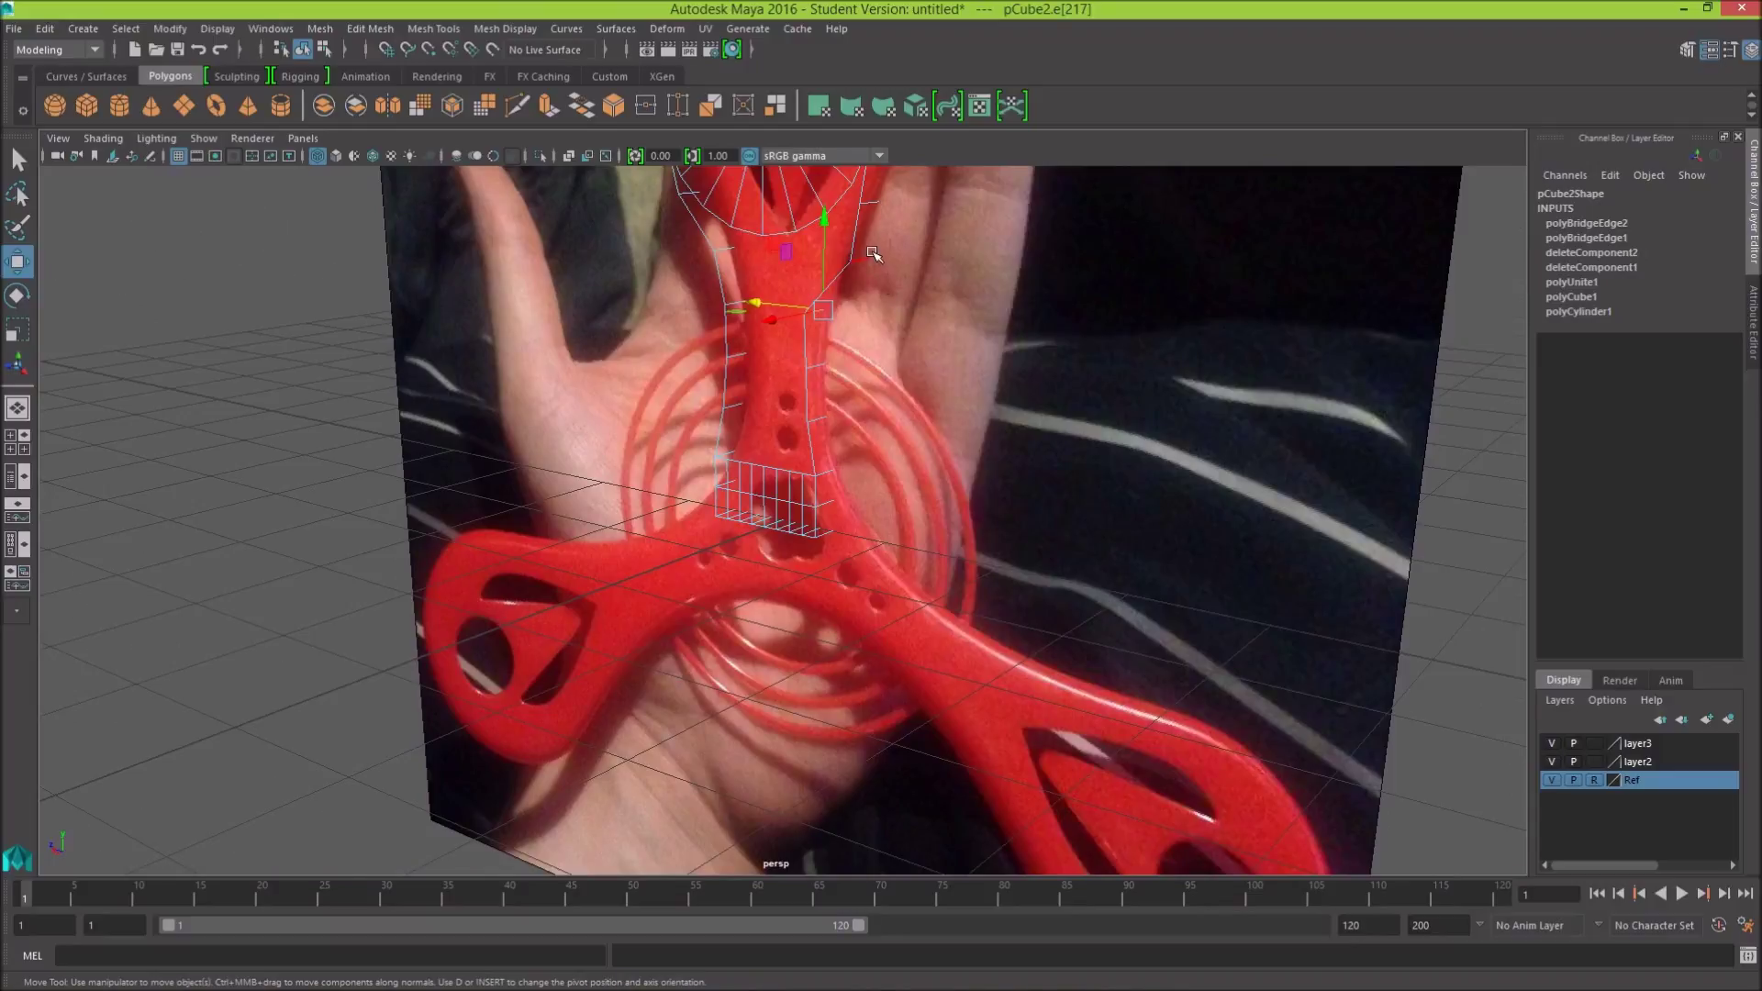
left_click(872, 253)
left_click_drag(988, 333, 1106, 295, "alt")
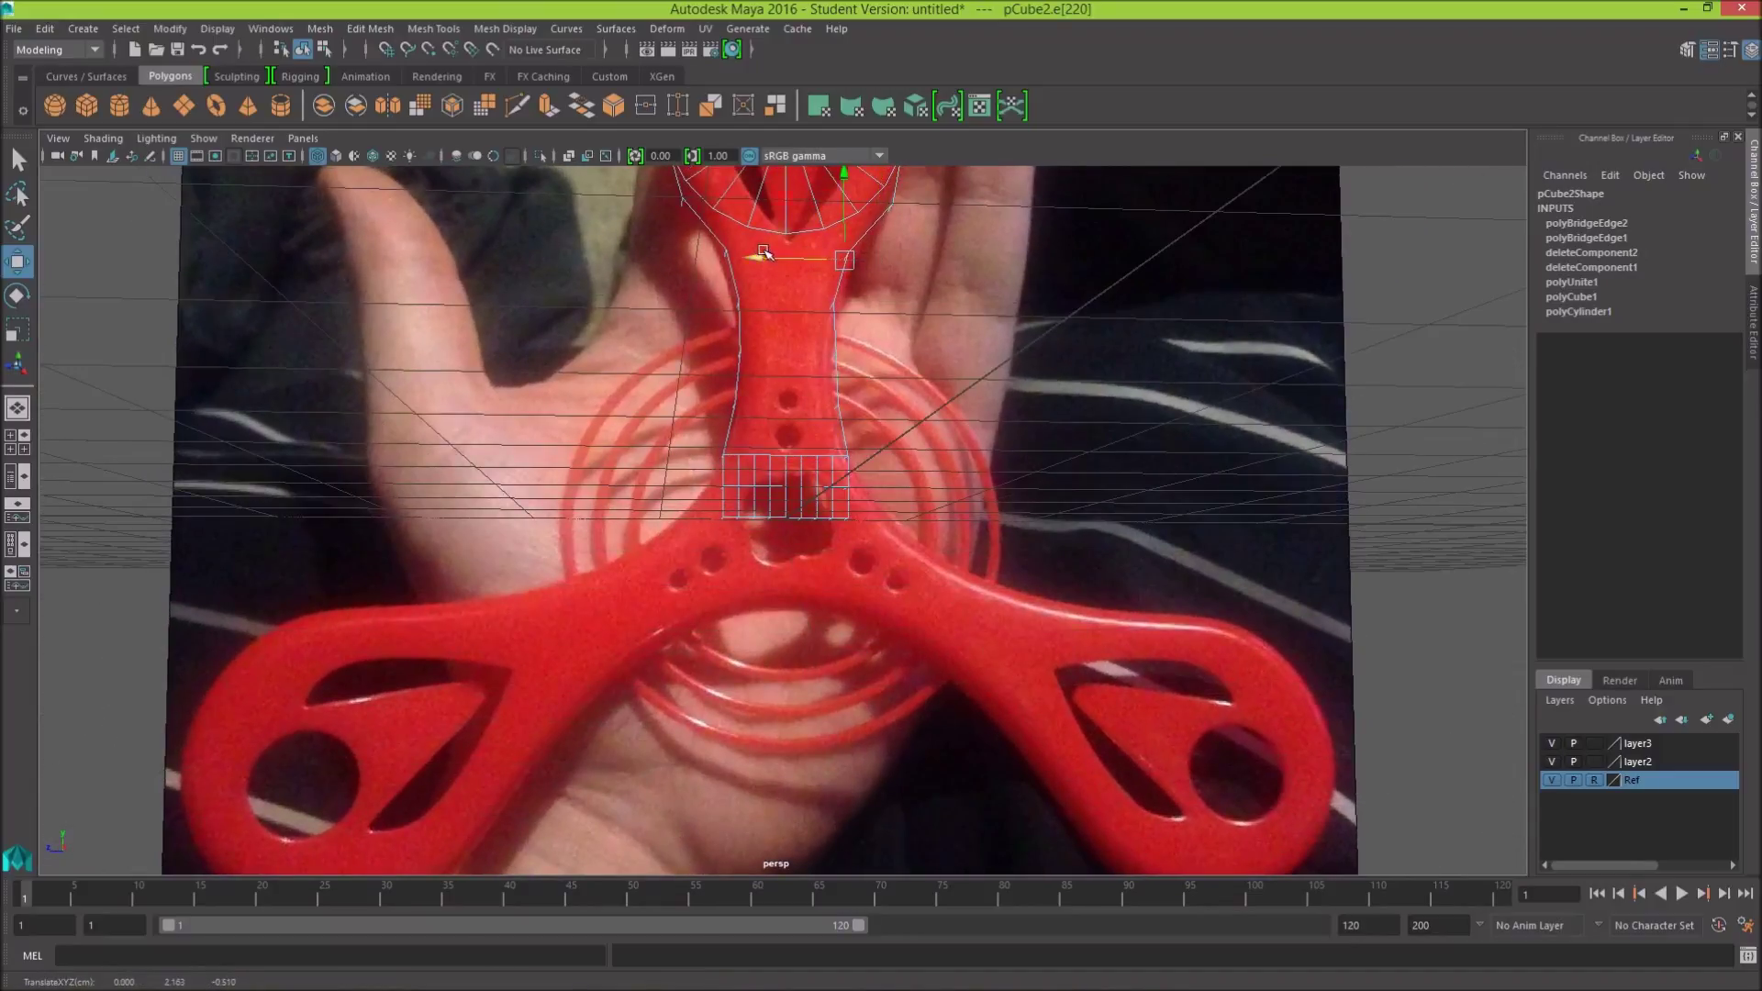
left_click_drag(954, 300, 876, 323, "alt")
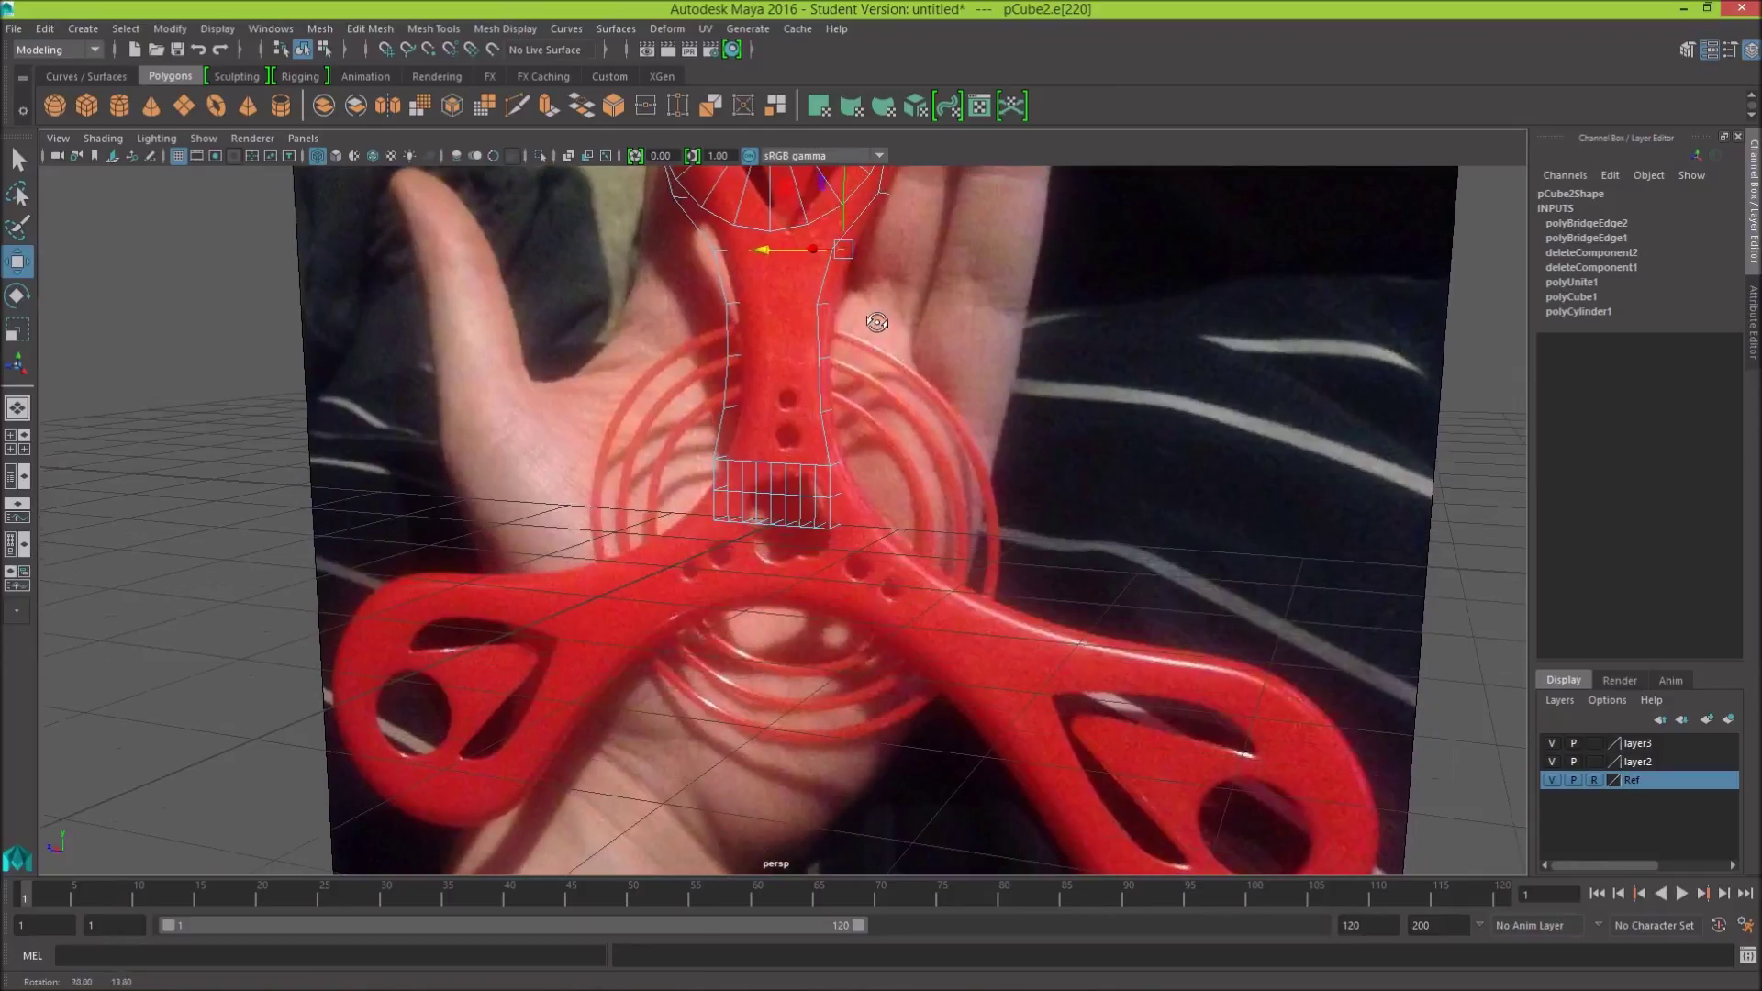
left_click(883, 197)
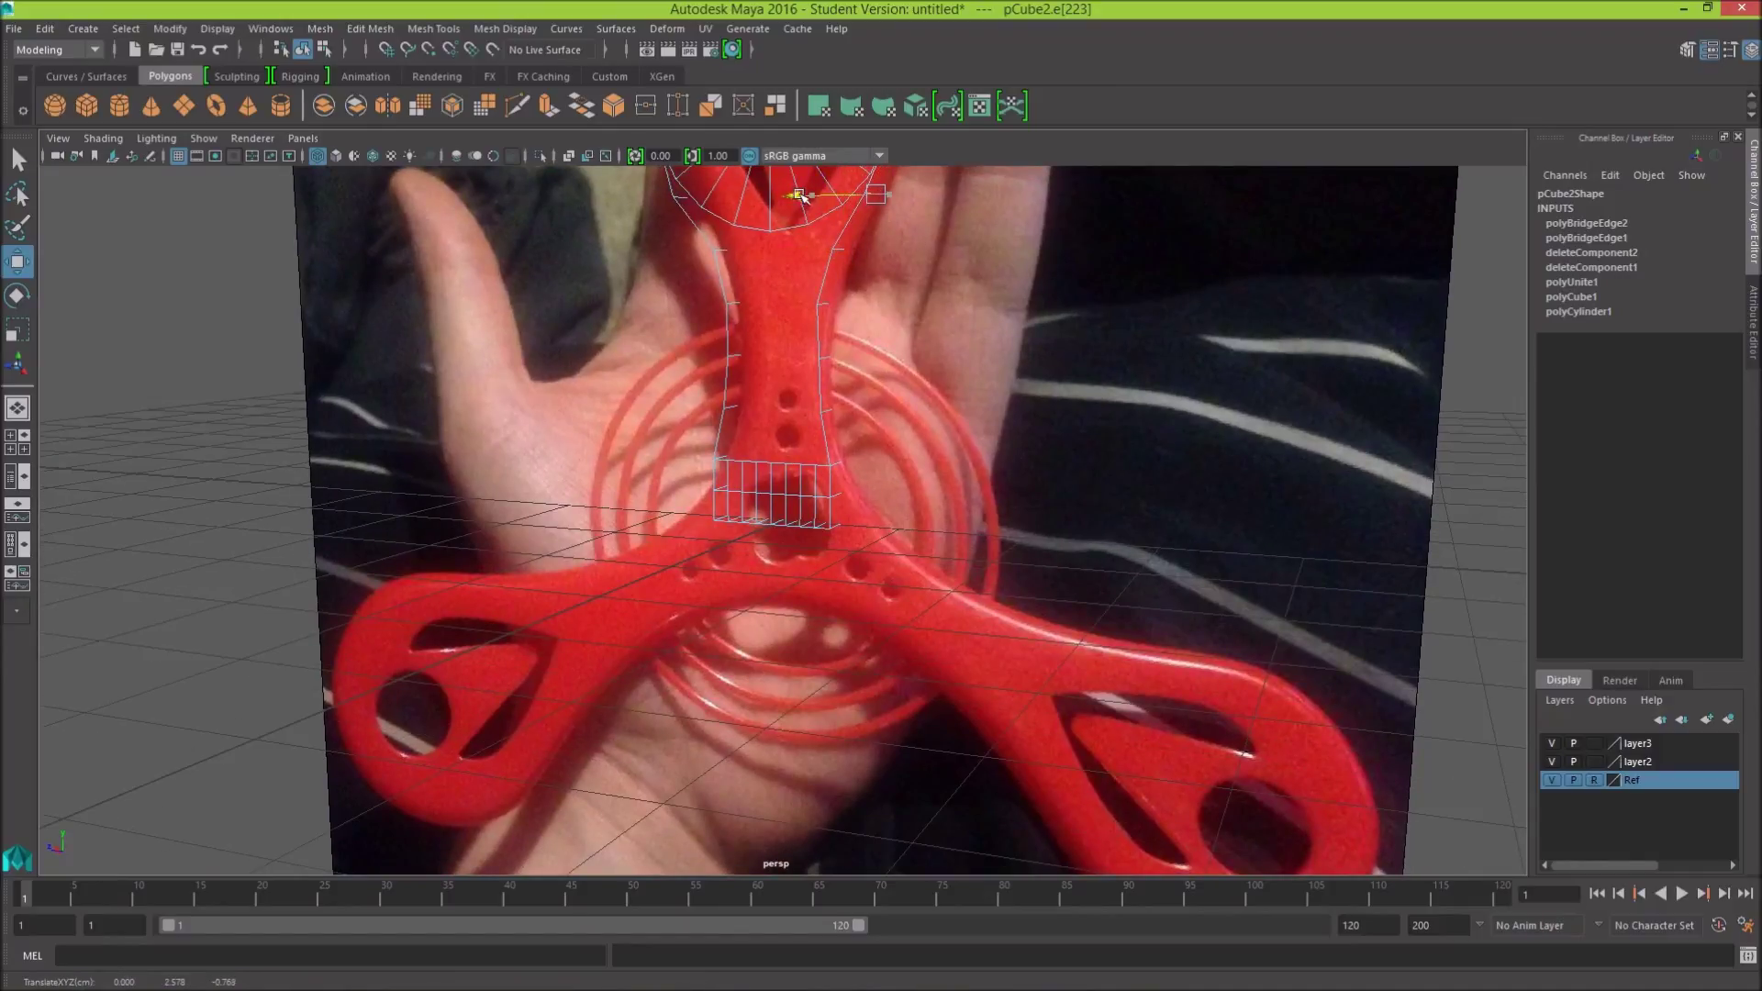
left_click_drag(799, 197, 801, 197)
mouse_move(935, 274)
left_mouse_down("alt")
mouse_move(983, 318)
mouse_move(1032, 235)
mouse_move(1001, 331)
mouse_move(1034, 304)
mouse_move(1010, 284)
left_mouse_up("alt")
scroll(1035, 303, "down", 3)
scroll(1038, 308, "down", 3)
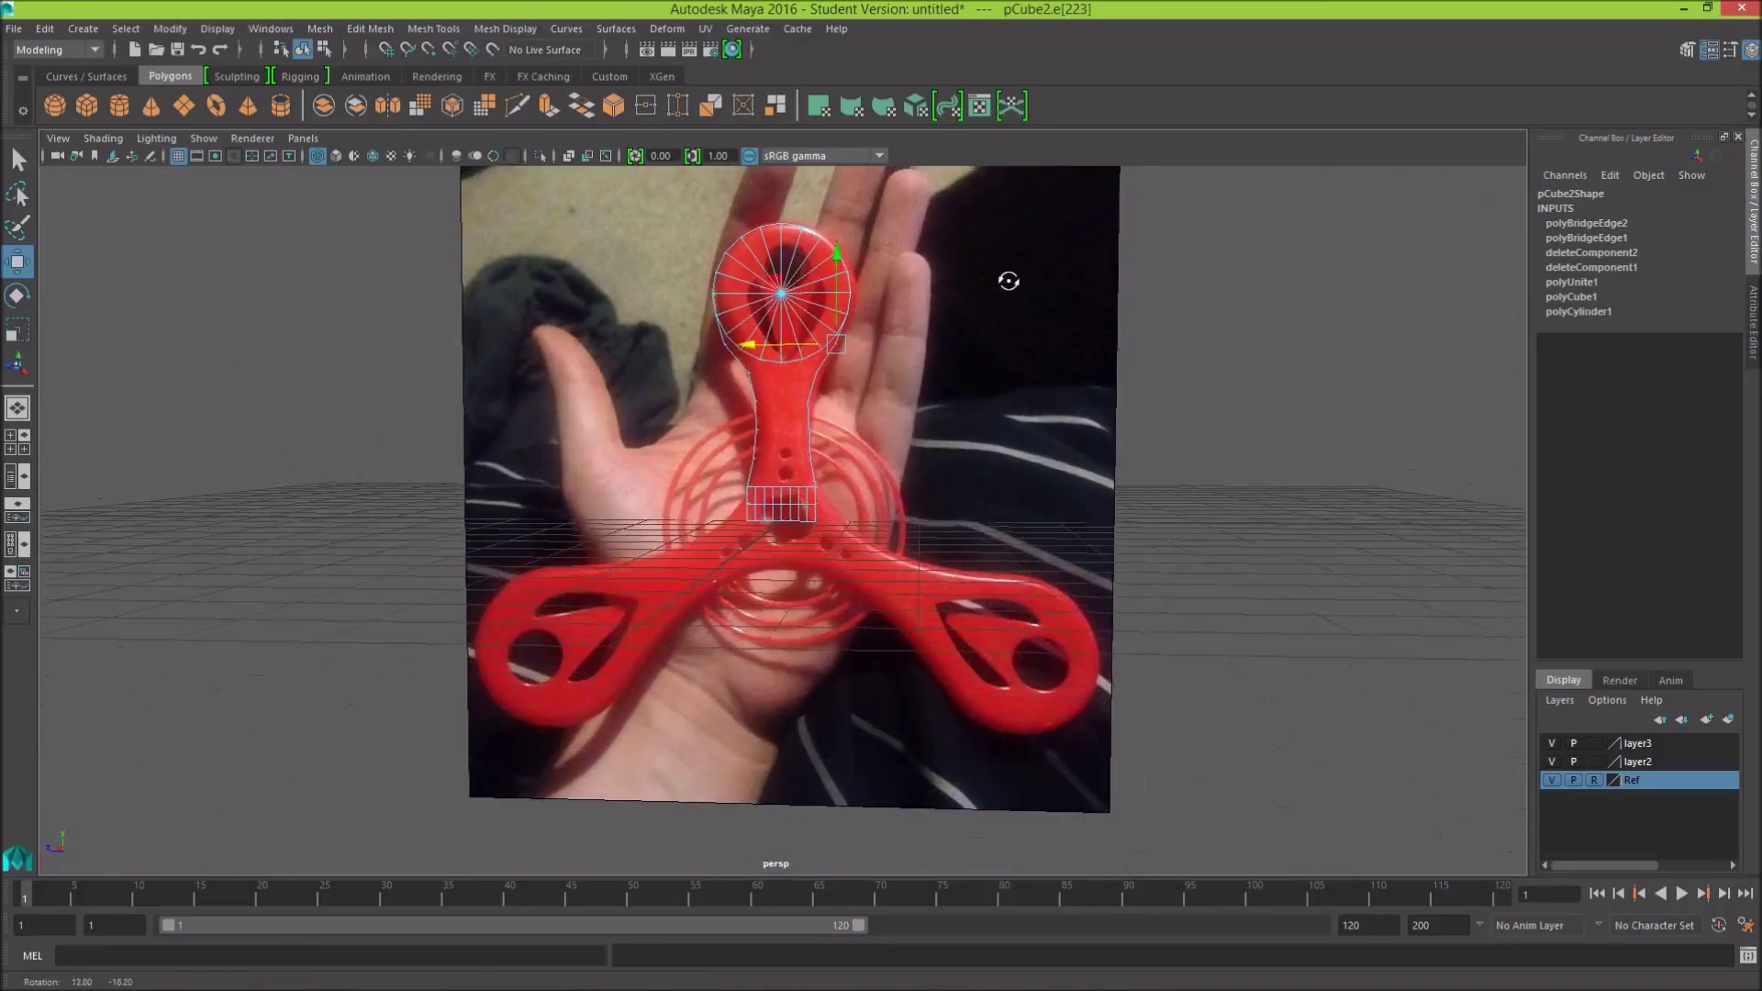
Step: Return to shaded view and cap one side of the neck with Fill Hole
left_click(337, 155)
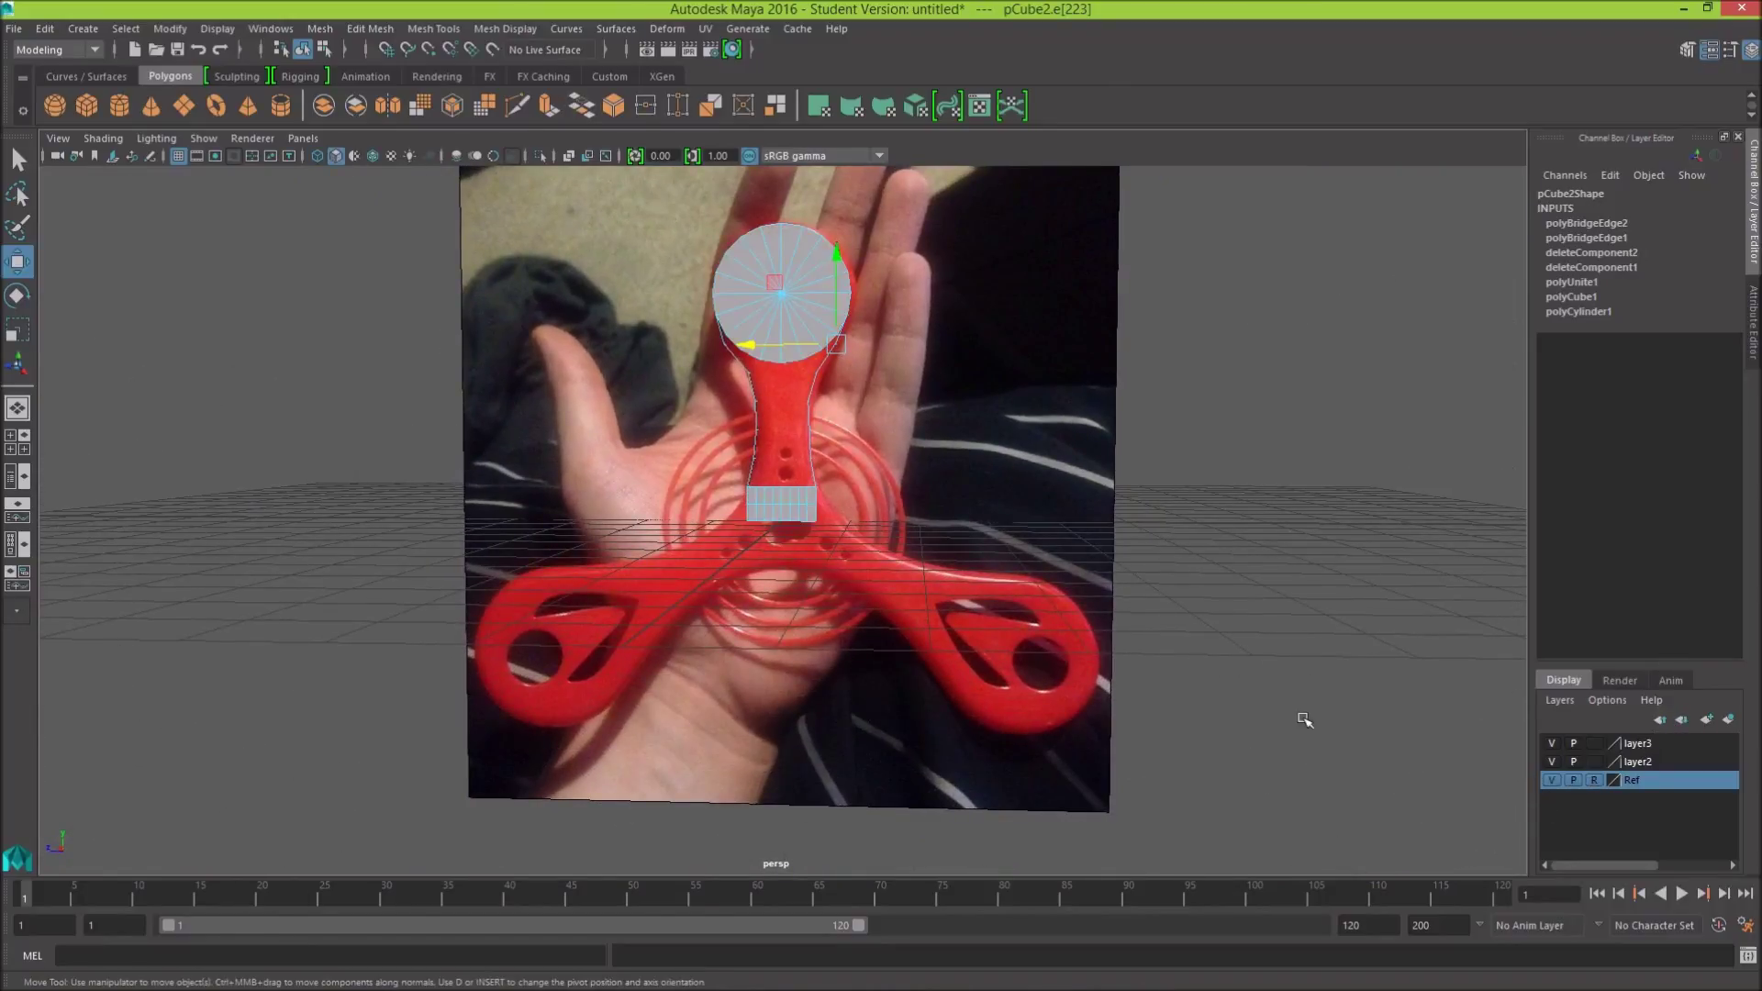
left_click_drag(1303, 721, 1330, 712, "alt")
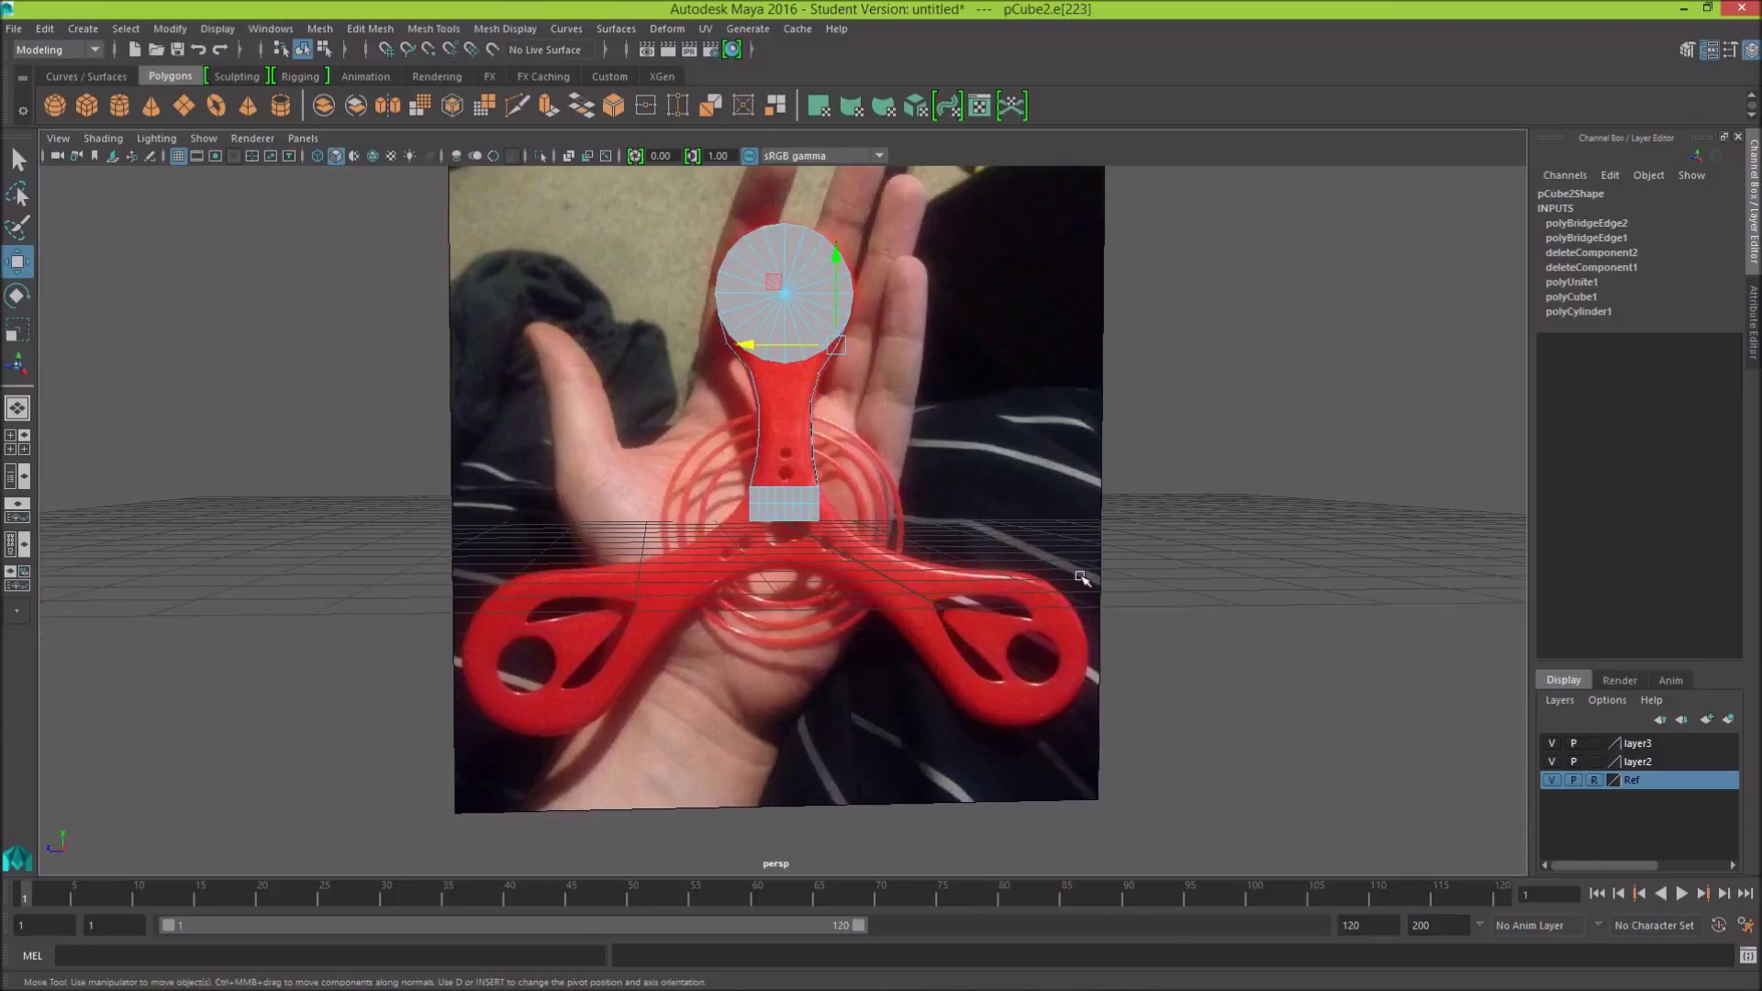
right_click_drag(1081, 578, 1070, 407)
left_click(20, 159)
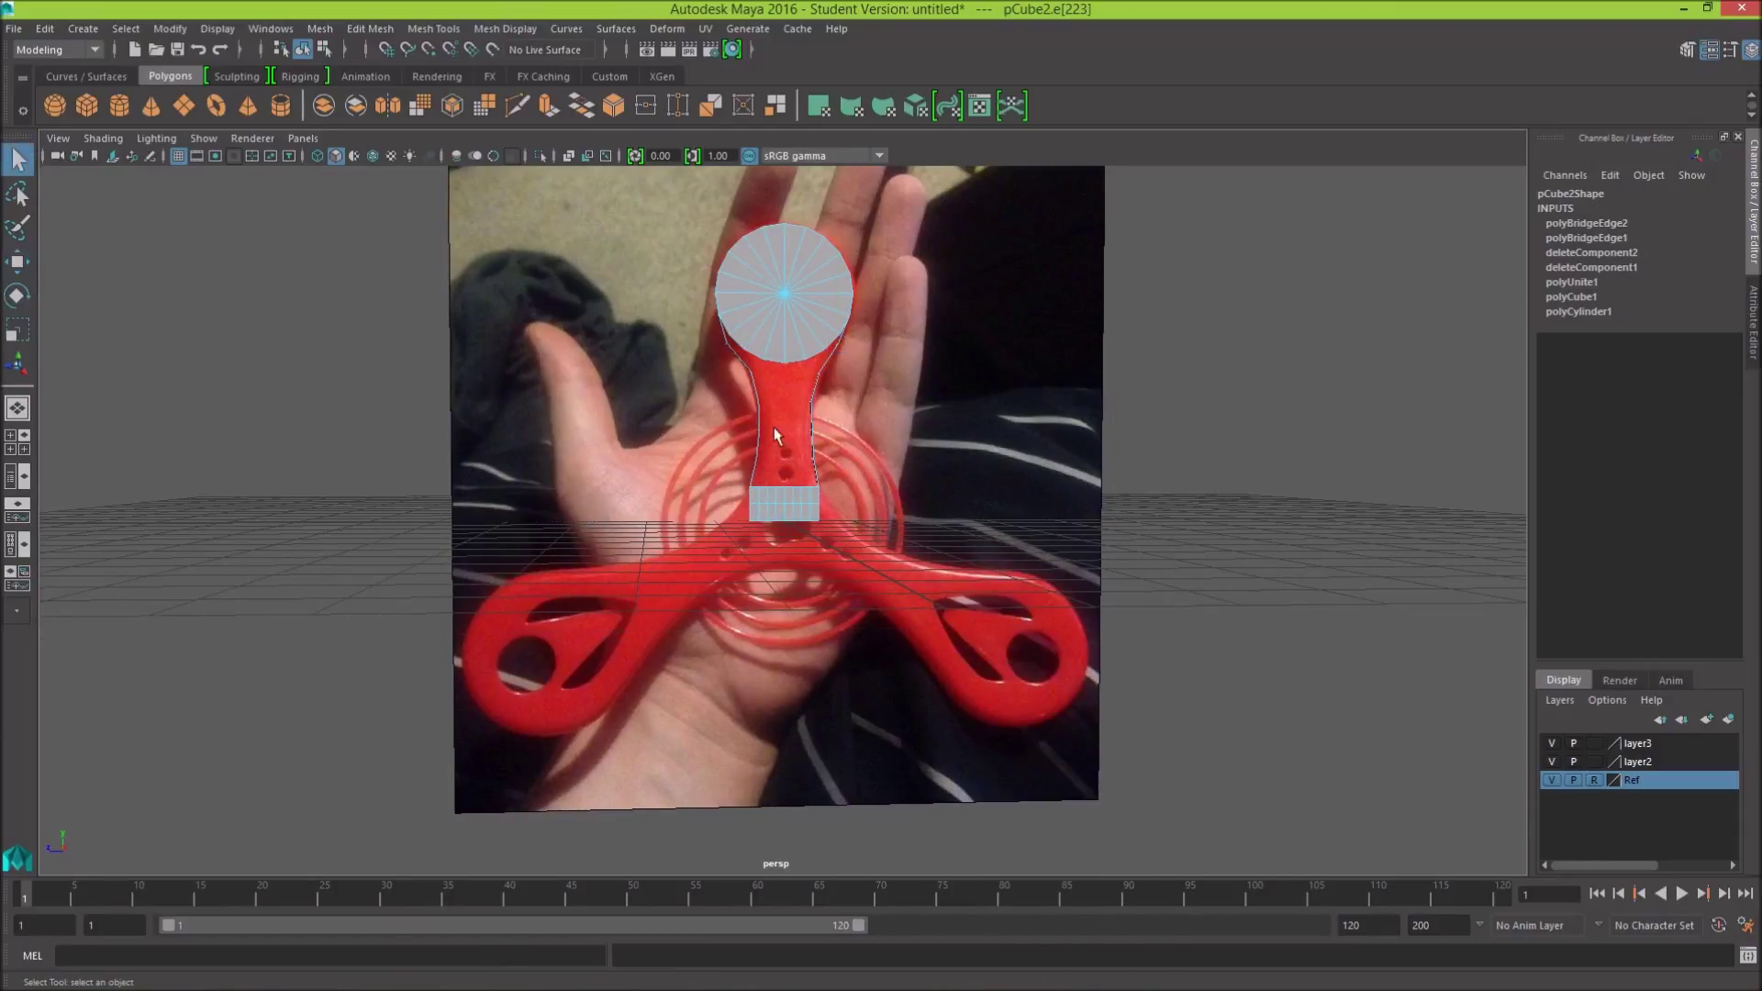
left_click(769, 496)
right_click_drag(1120, 405, 1100, 634, "shift")
Step: Fill the border hole on the other side of the neck
left_click_drag(1291, 564, 768, 497, "alt")
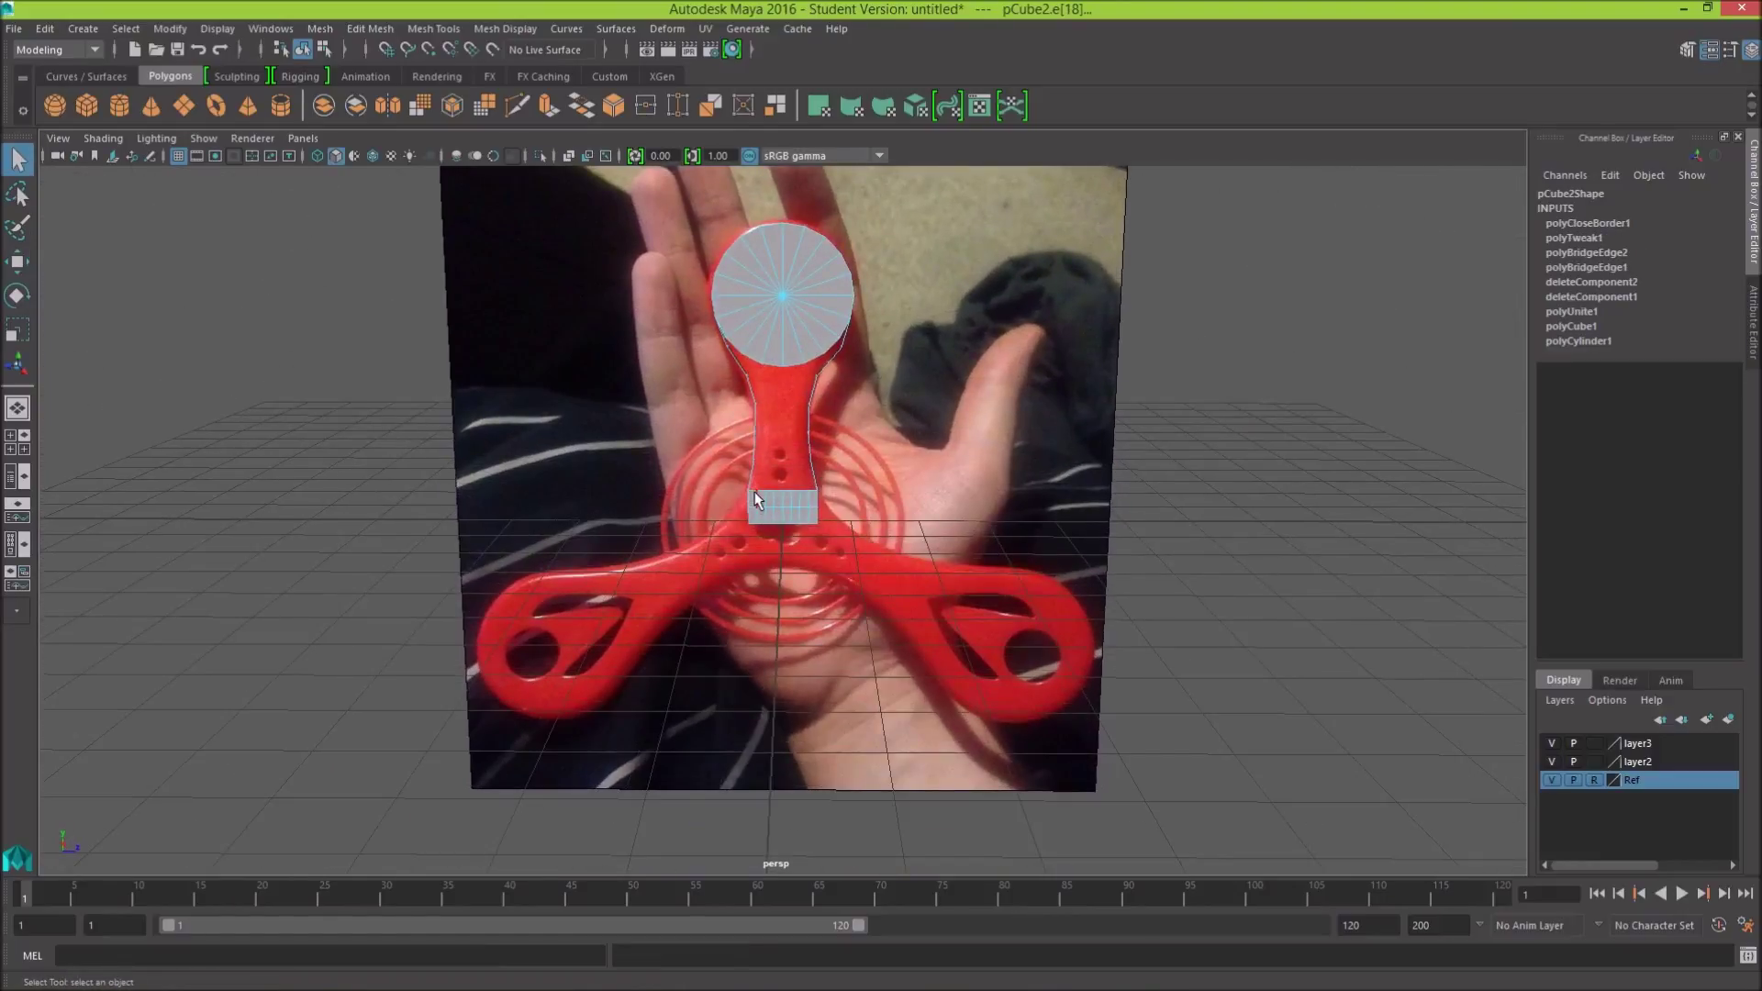
left_click(756, 498)
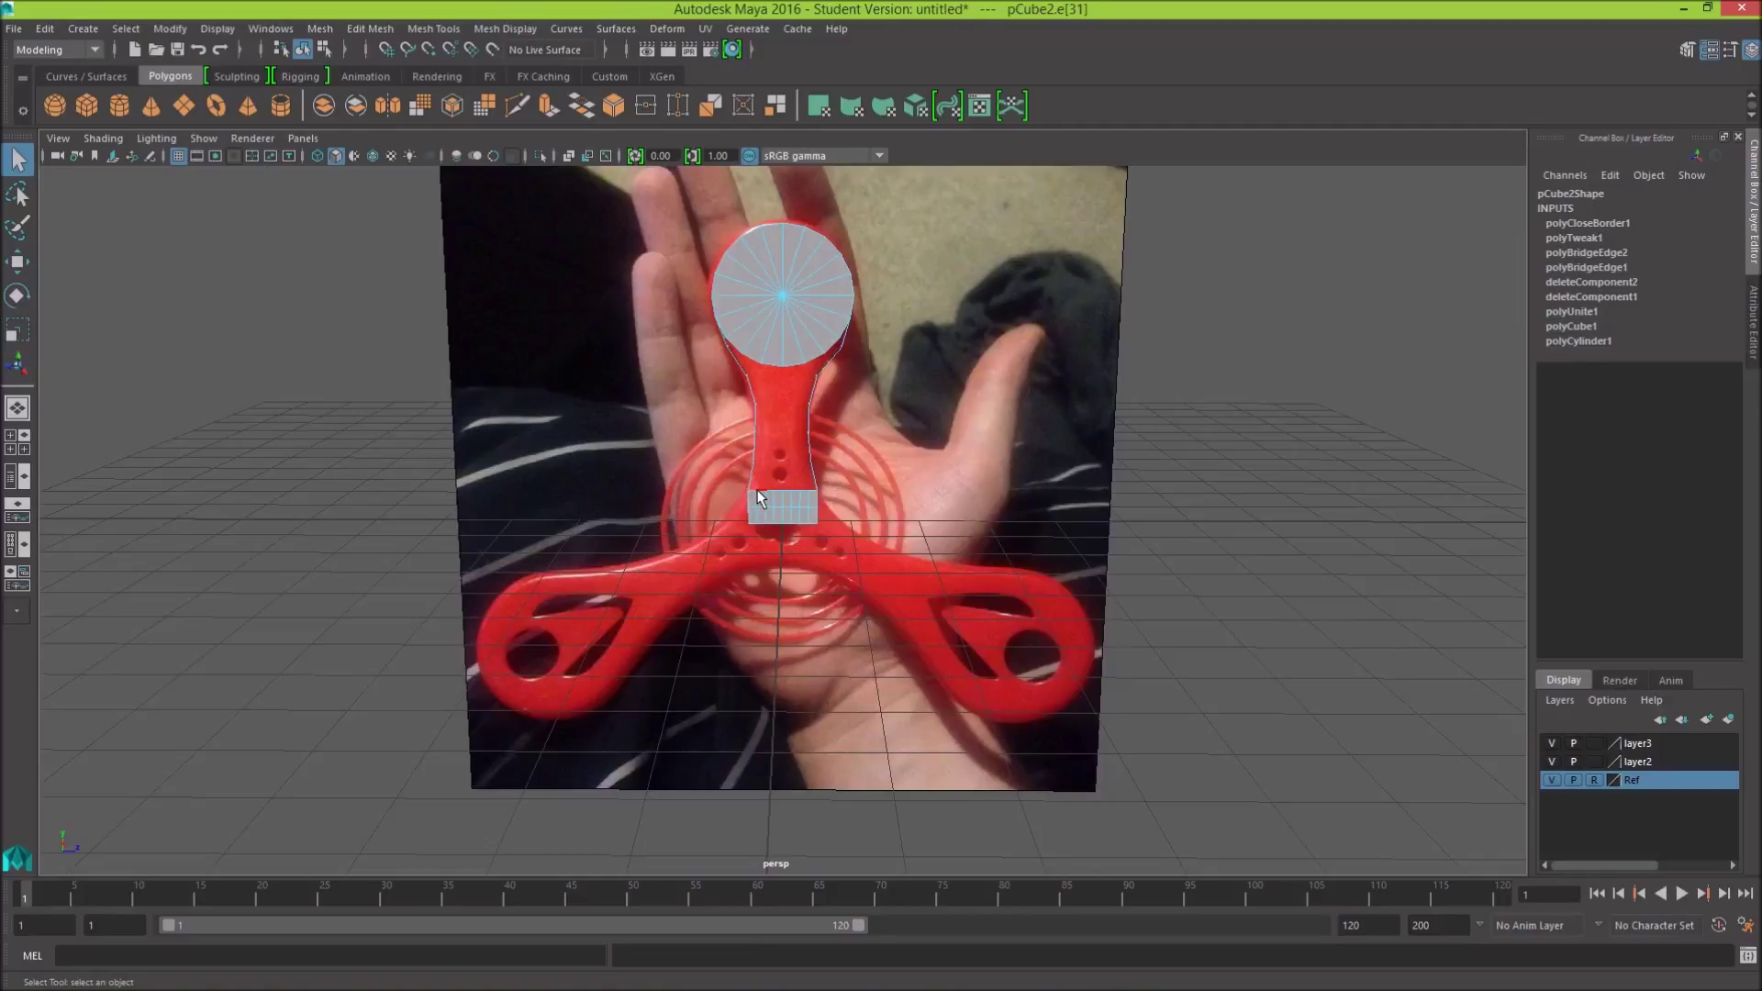
left_click(760, 497)
right_click_drag(1128, 447, 1103, 673, "shift")
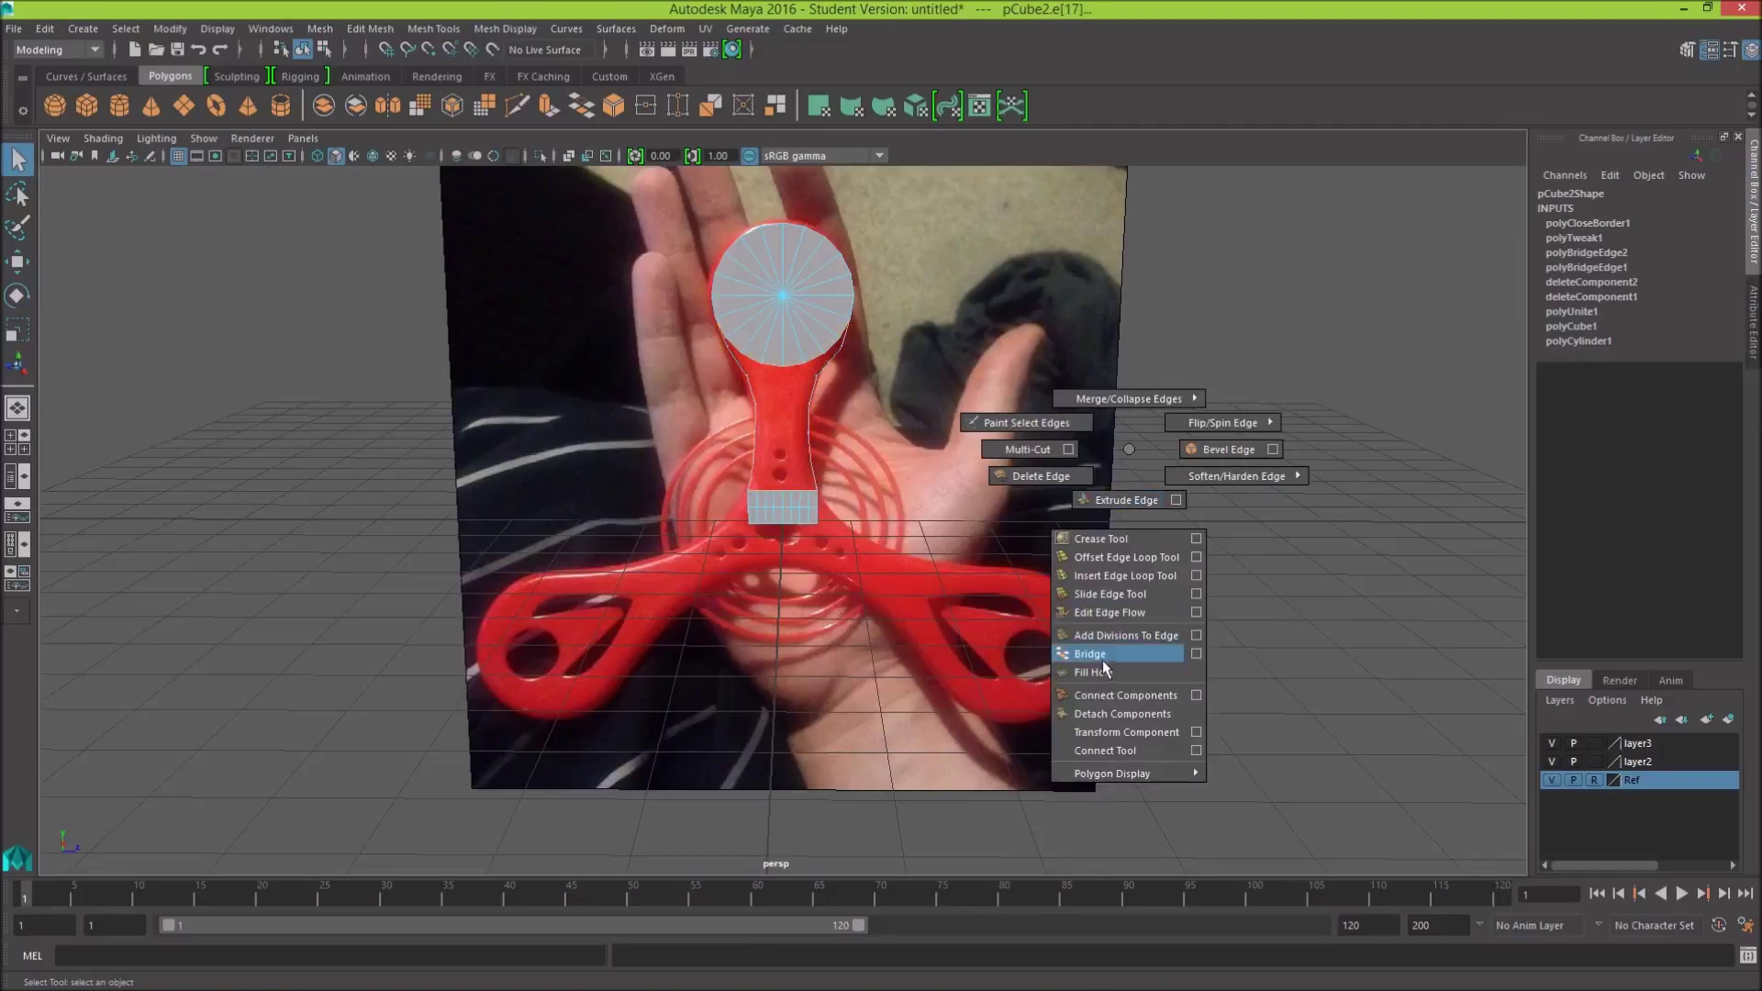
Step: Inspect the neck fills from below and undo both Fill Hole operations
mouse_move(1113, 649)
left_mouse_down("alt")
mouse_move(979, 666)
mouse_move(768, 608)
left_mouse_up("alt")
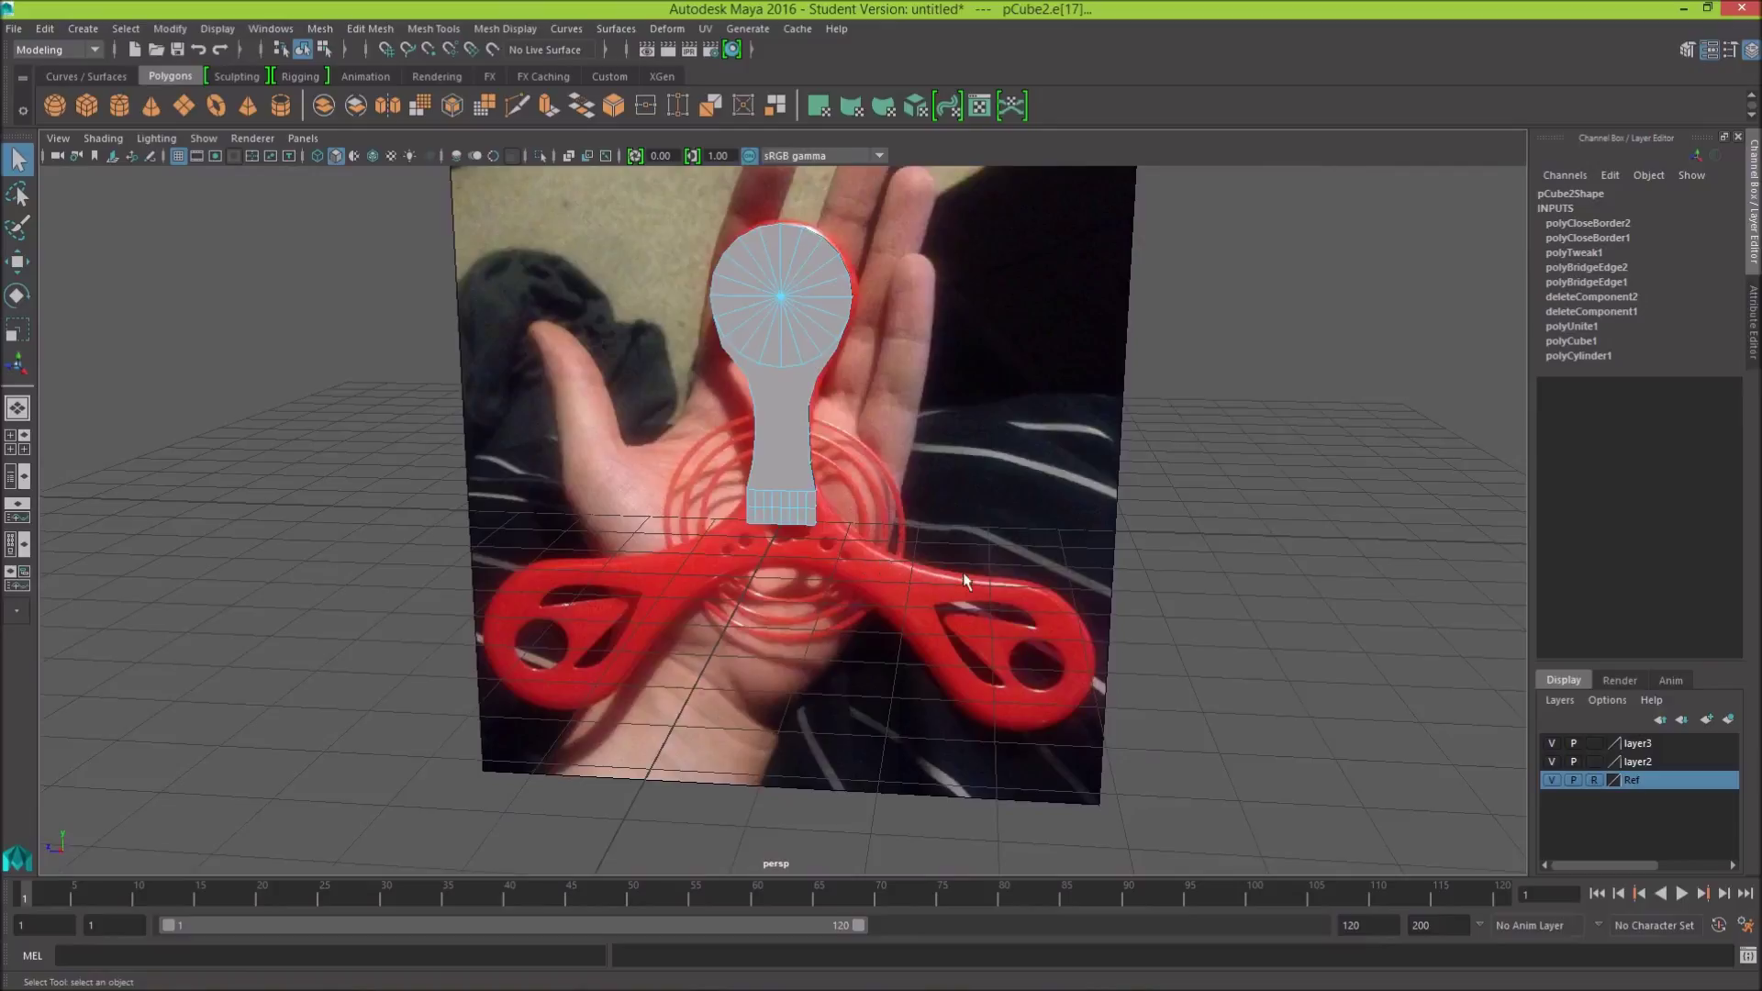
left_click_drag(965, 575, 1064, 556, "alt")
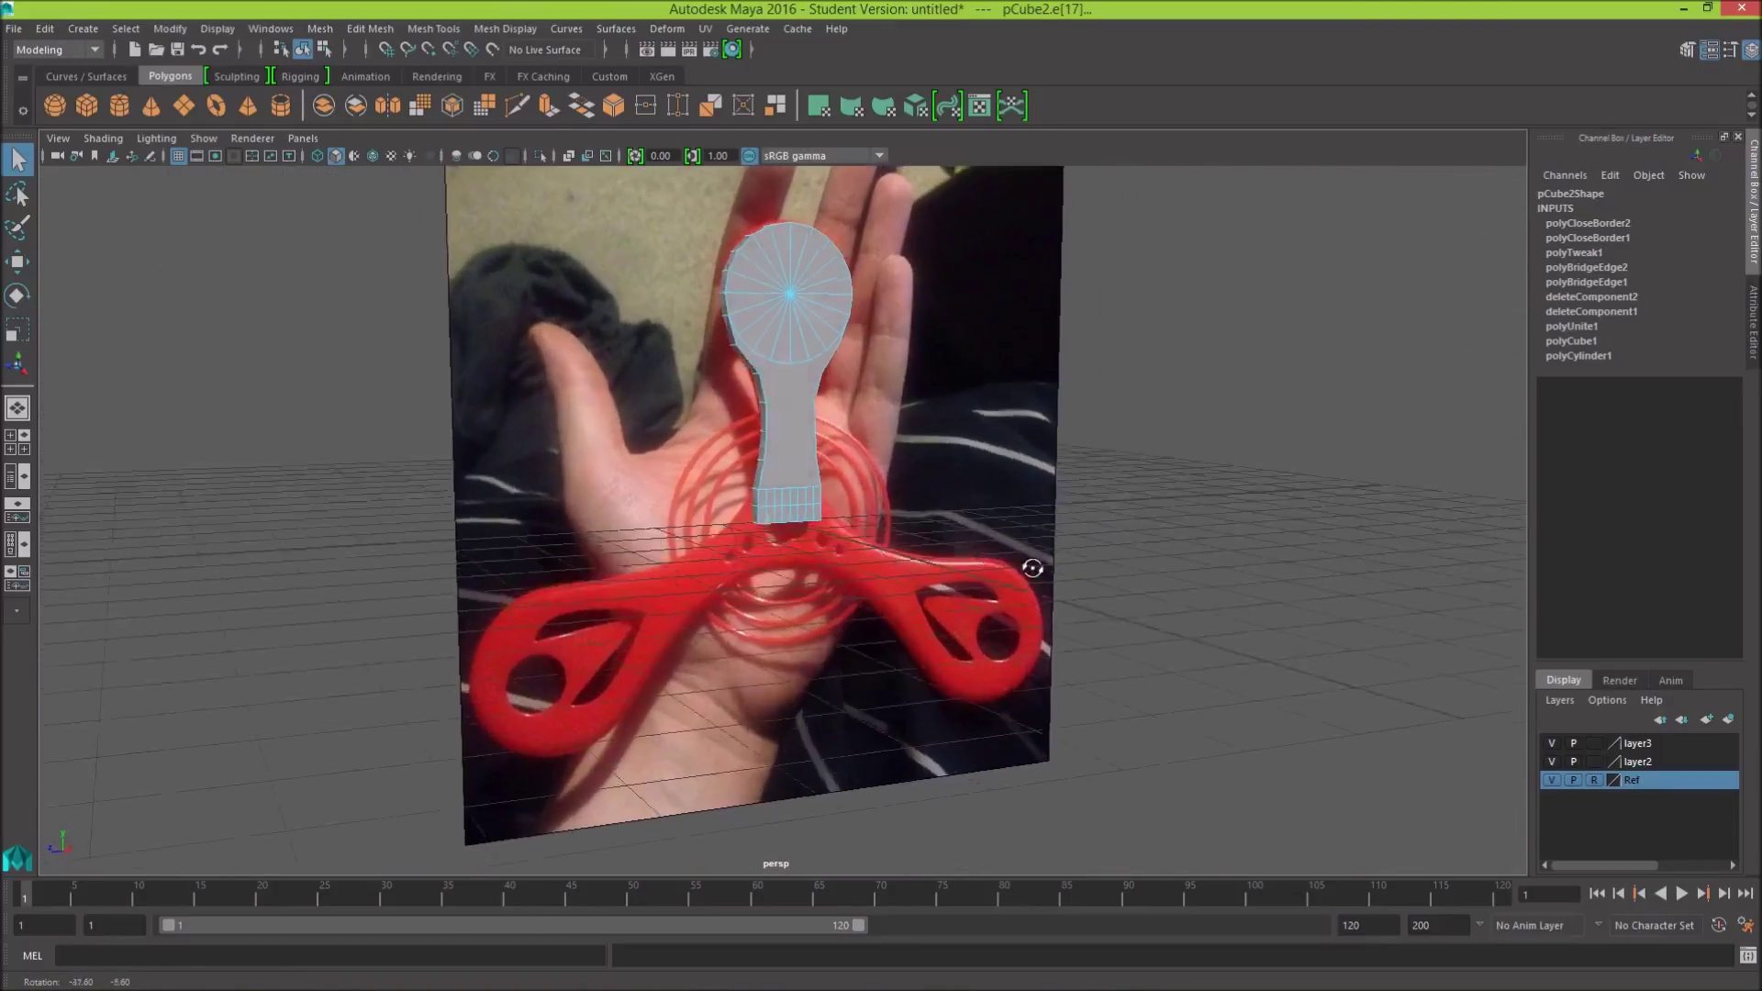
left_click_drag(1065, 556, 1066, 534, "alt")
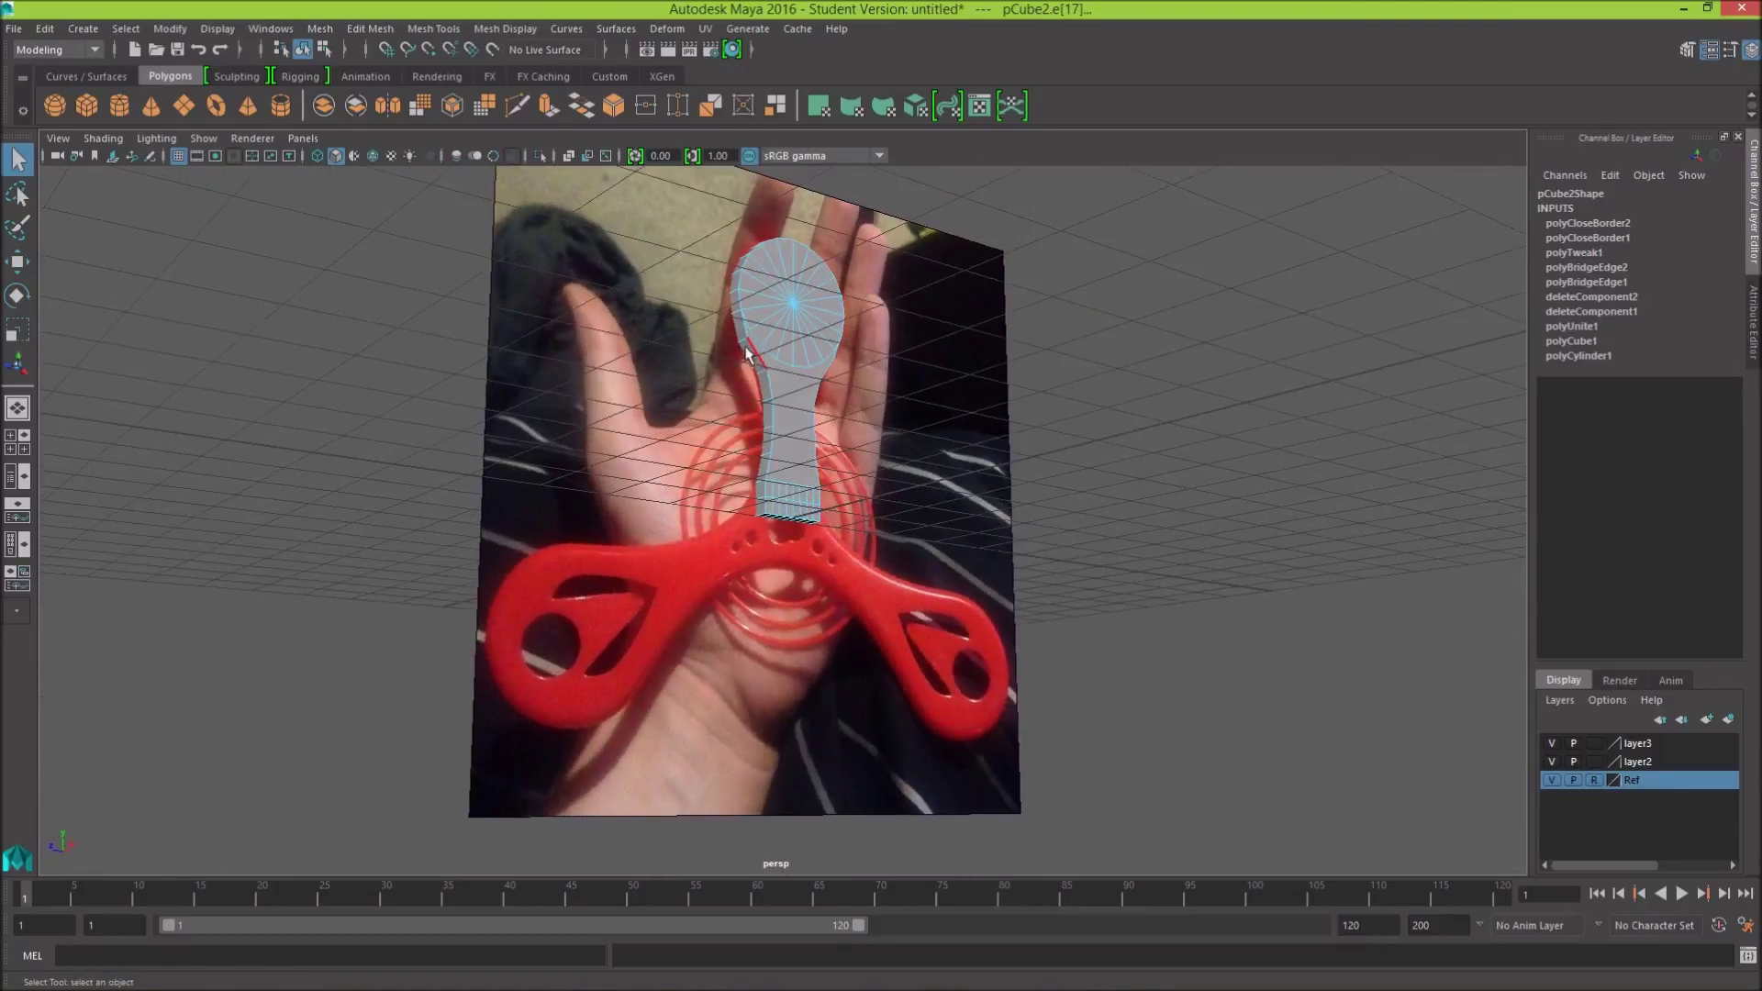
key("ctrl+z")
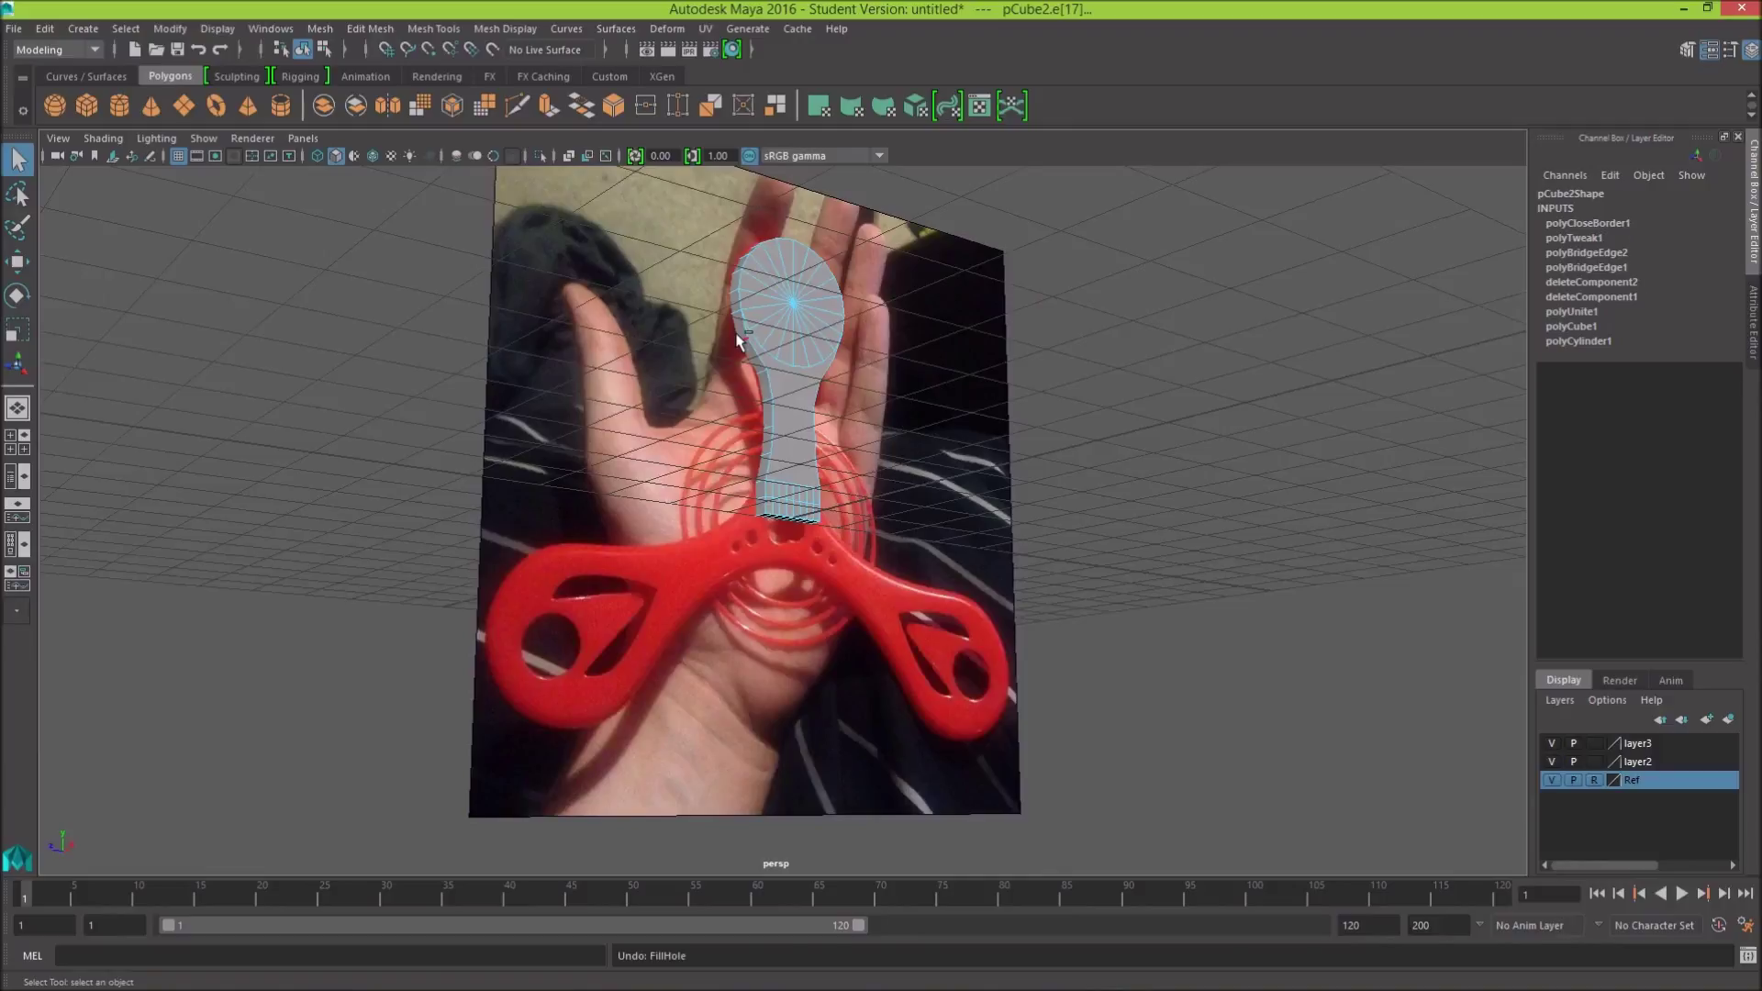
key("ctrl+z")
key("ctrl+z")
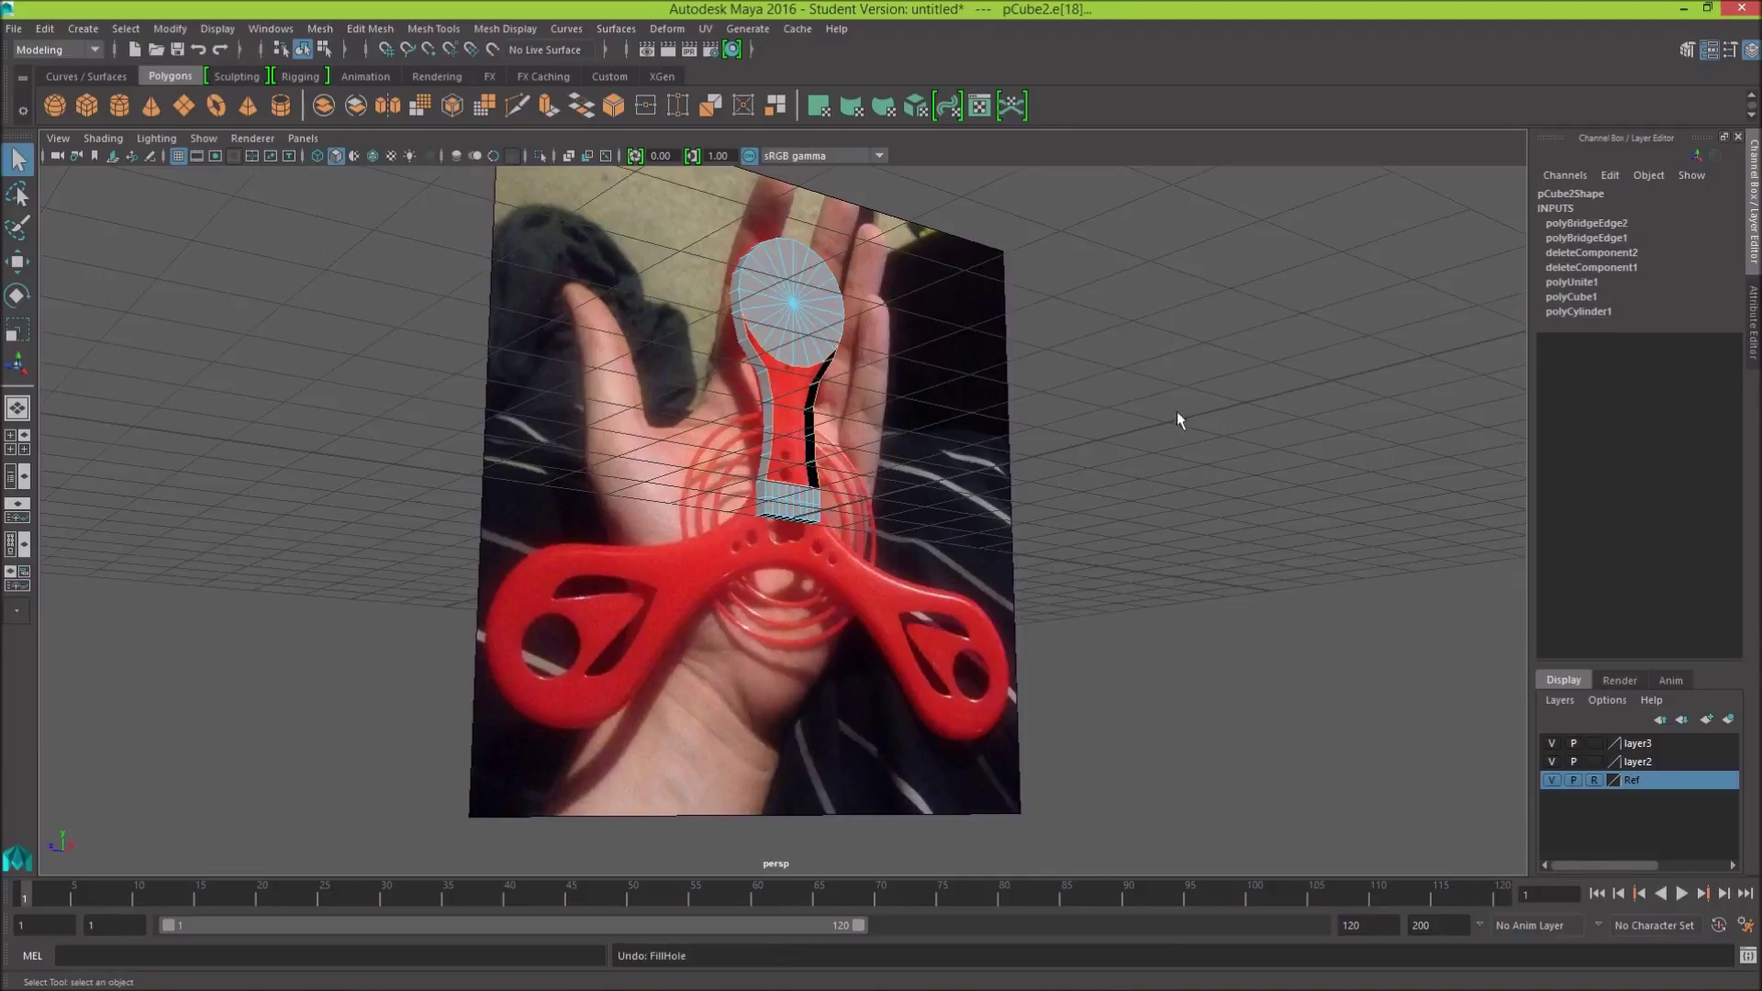
Step: Select an edge beside the round hub and show its transform manipulator
mouse_move(1177, 420)
left_mouse_down("alt")
mouse_move(1174, 479)
mouse_move(1094, 443)
left_mouse_up("alt")
right_click_drag(567, 404, 727, 362)
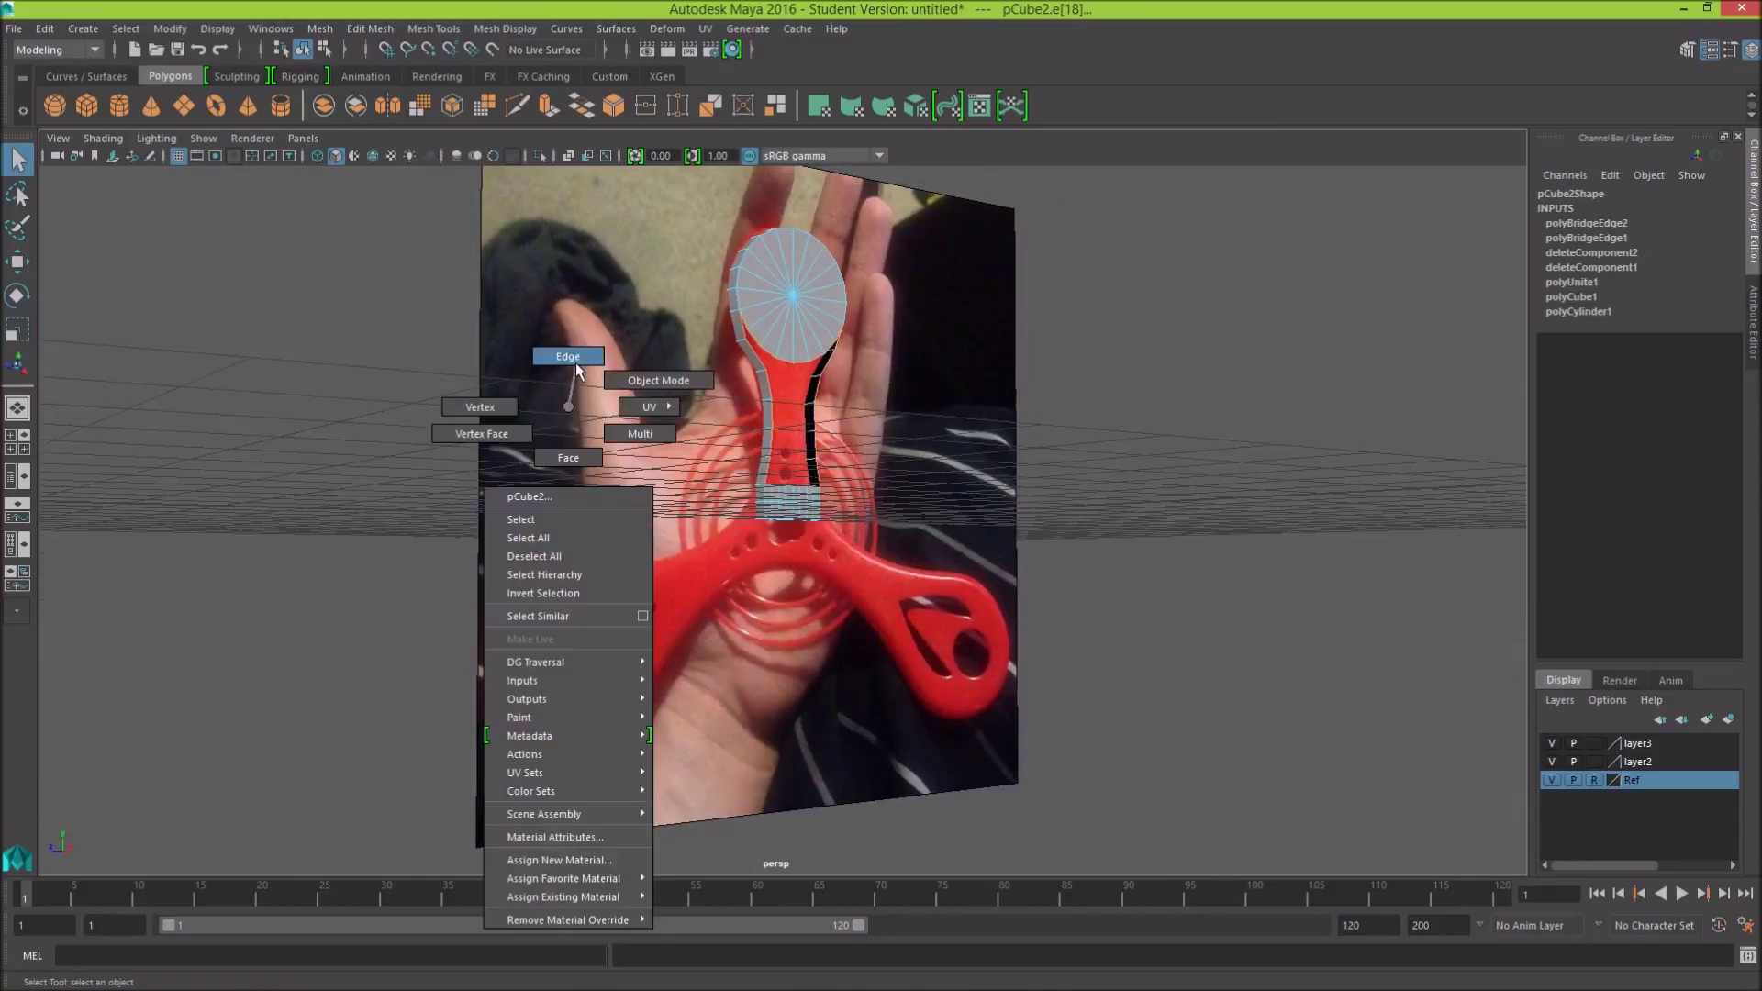
left_click(738, 344)
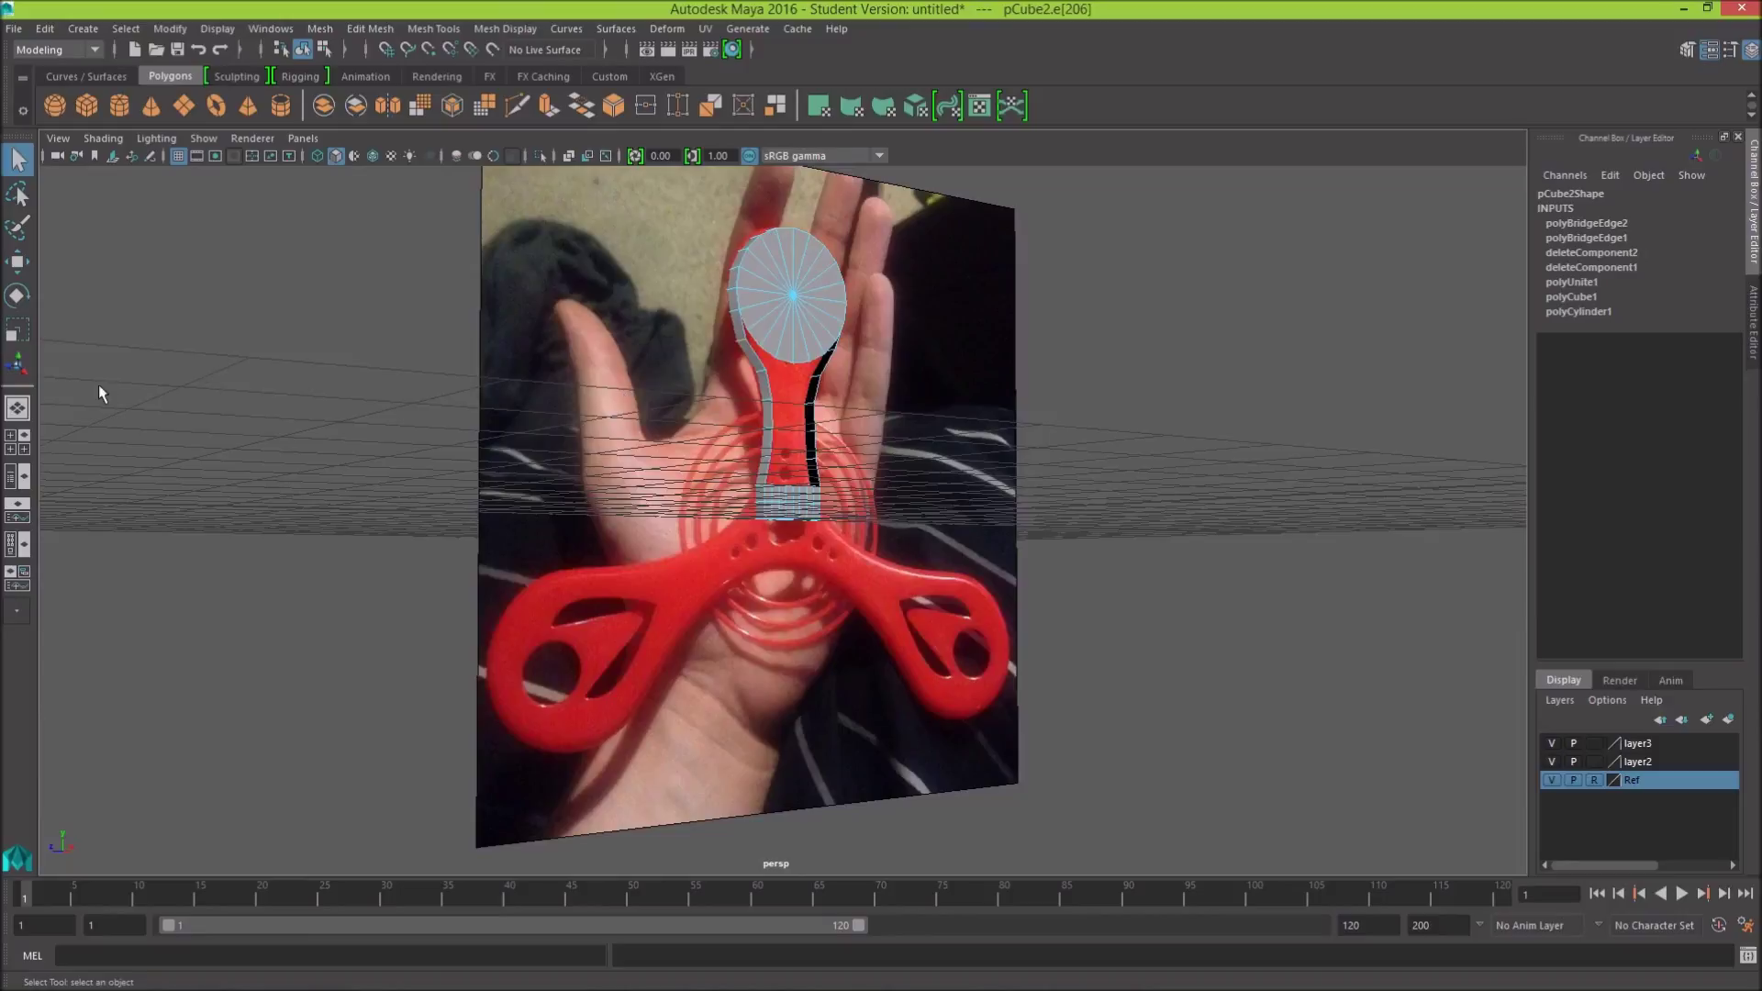
left_click(19, 357)
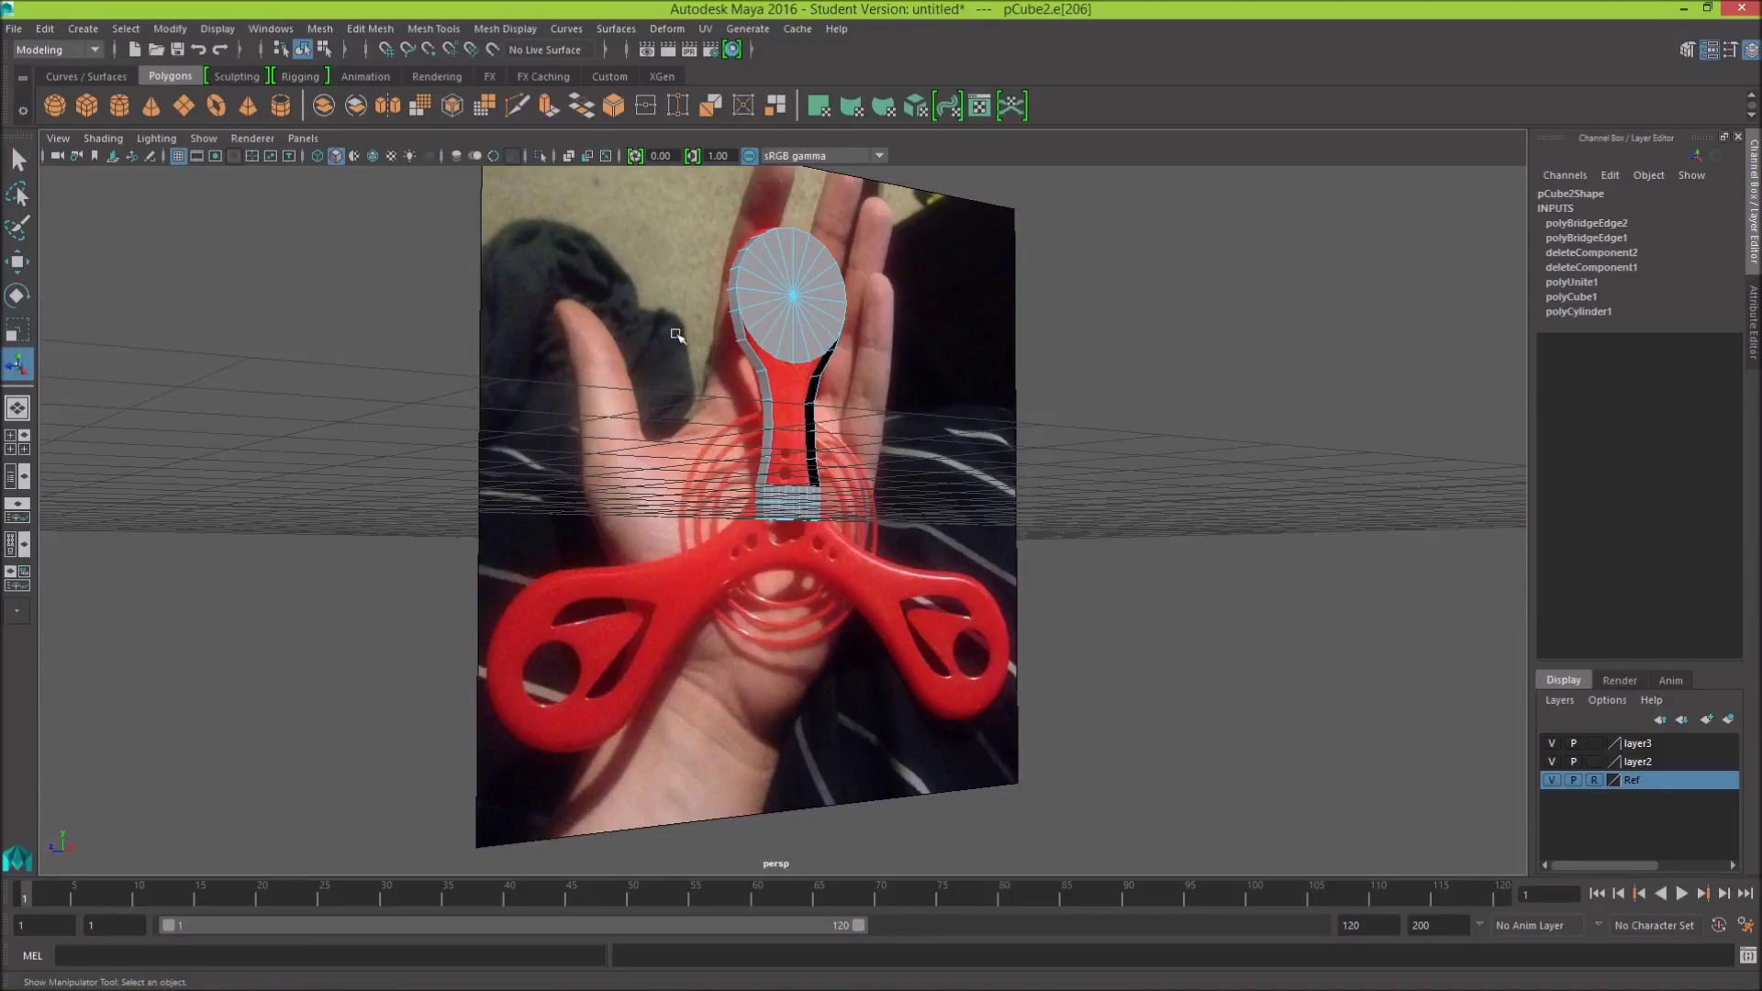
left_click_drag(677, 335, 630, 344, "alt")
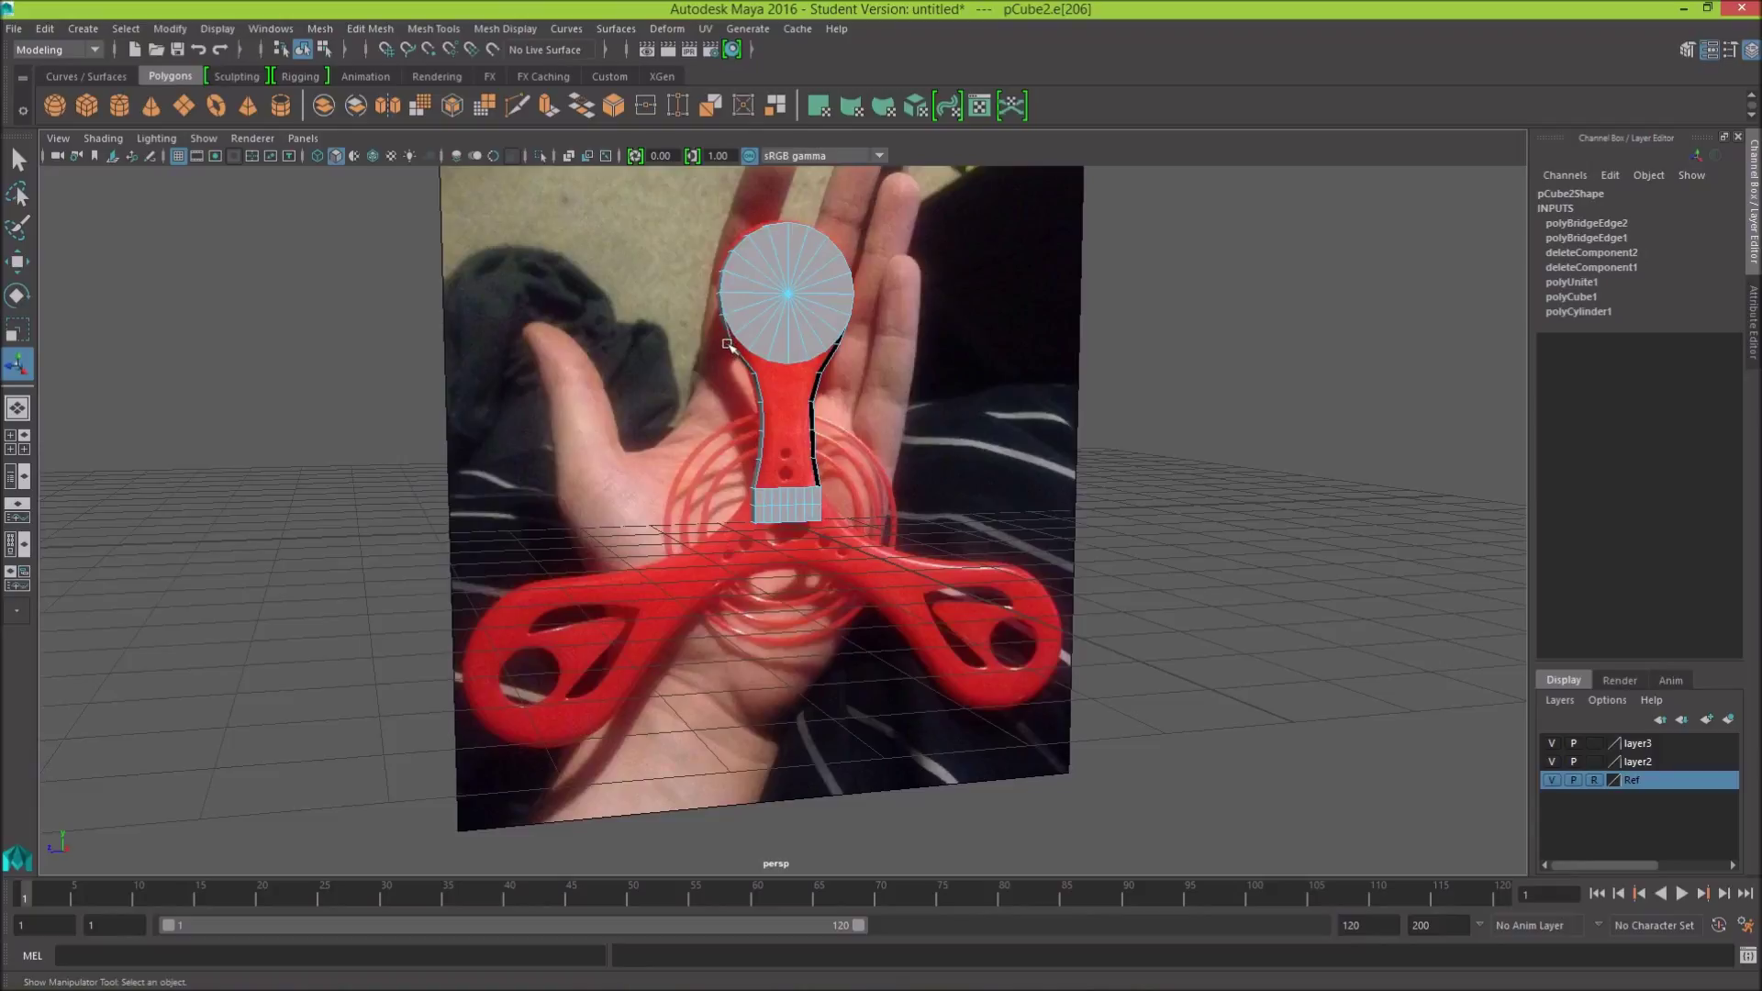
Step: Shift the selected hub-side edge slightly left along X, then deselect it
key("w")
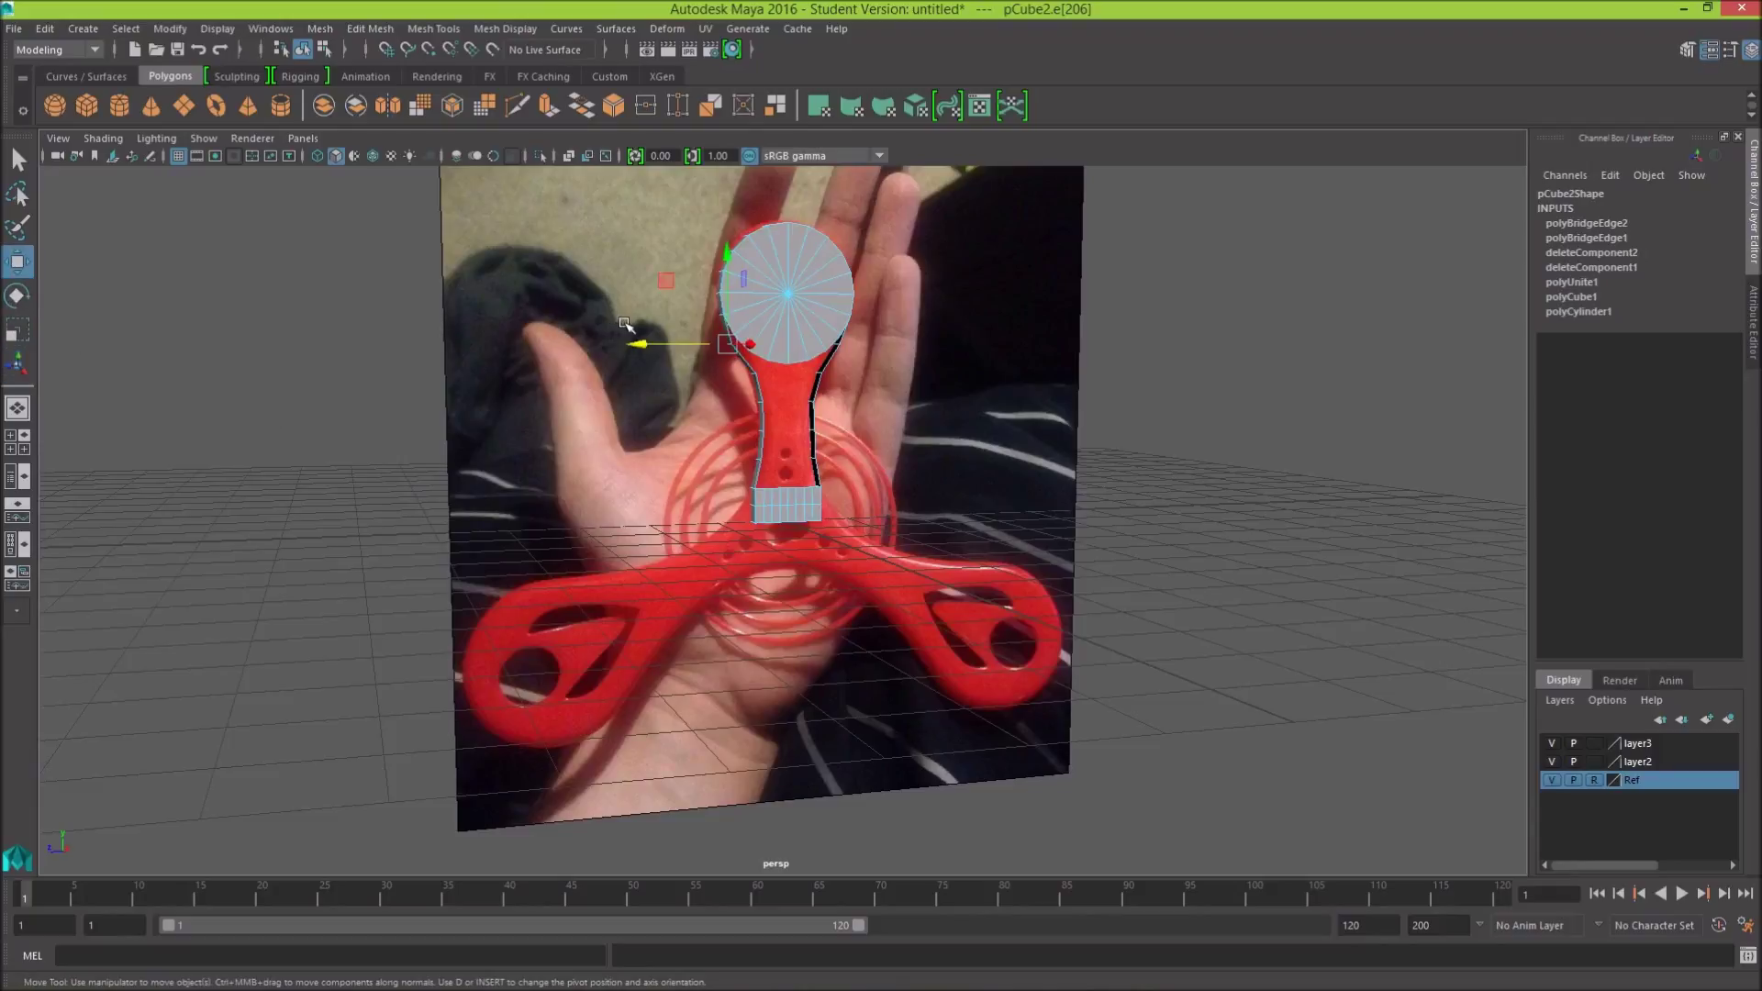
left_click_drag(638, 344, 643, 346)
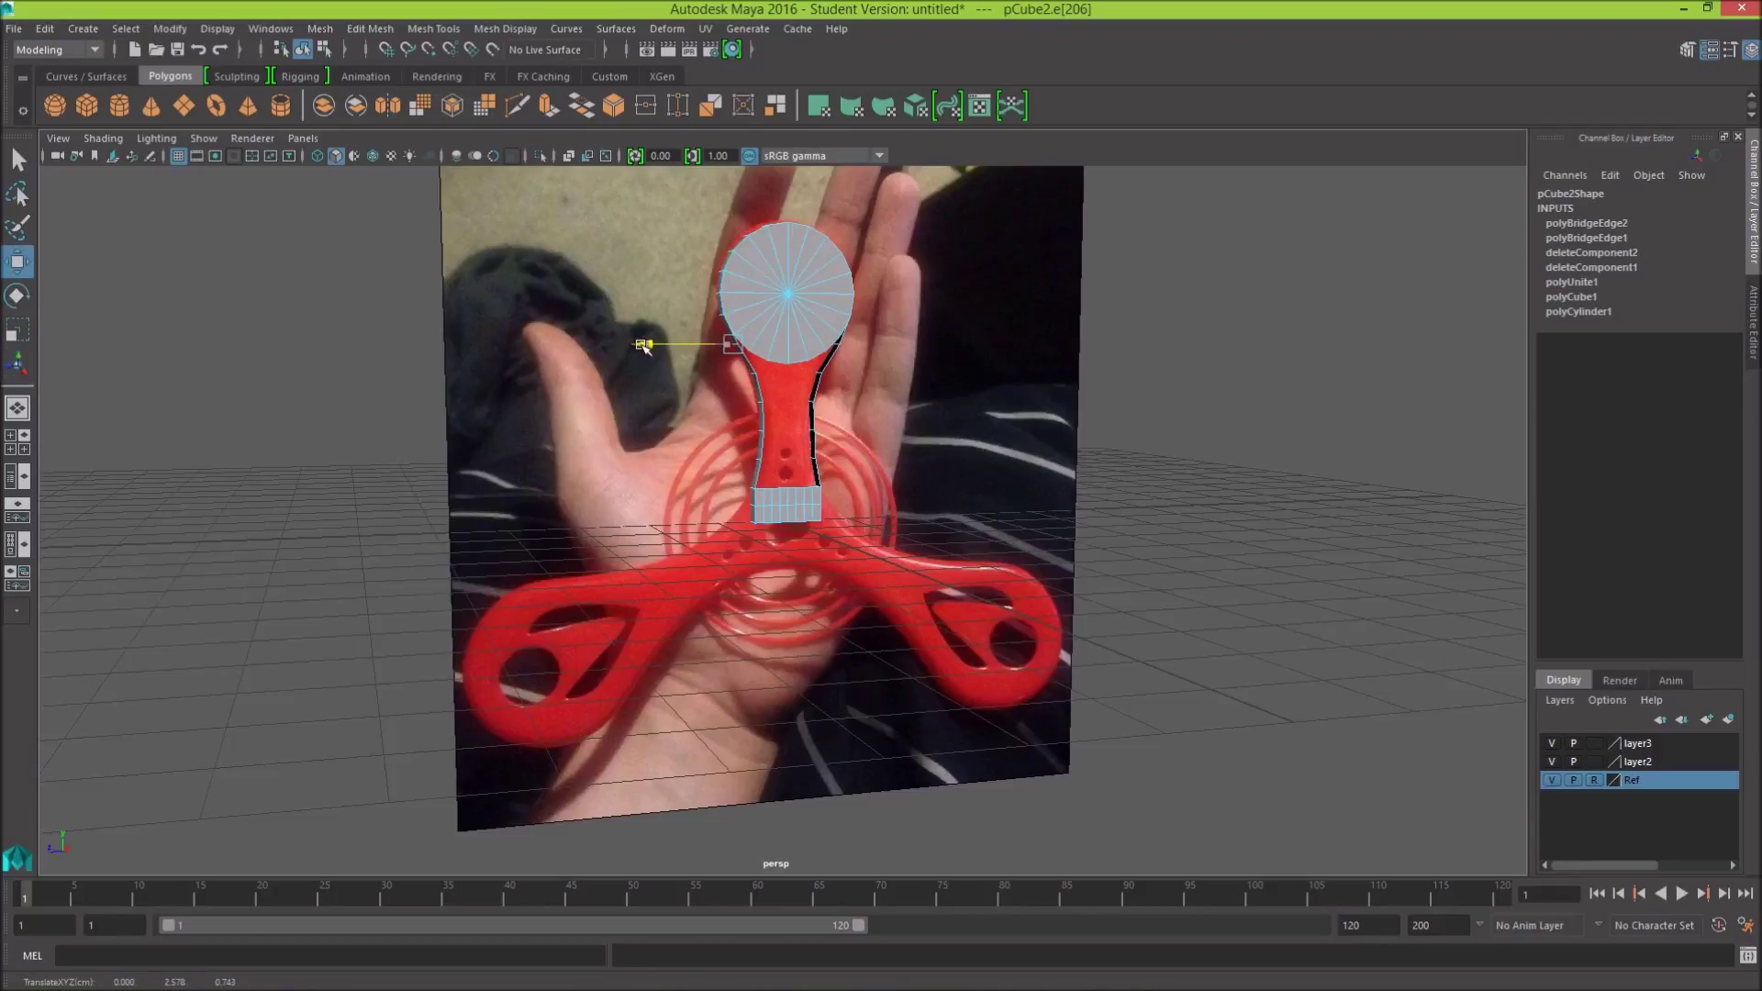
left_click_drag(995, 386, 933, 346, "alt")
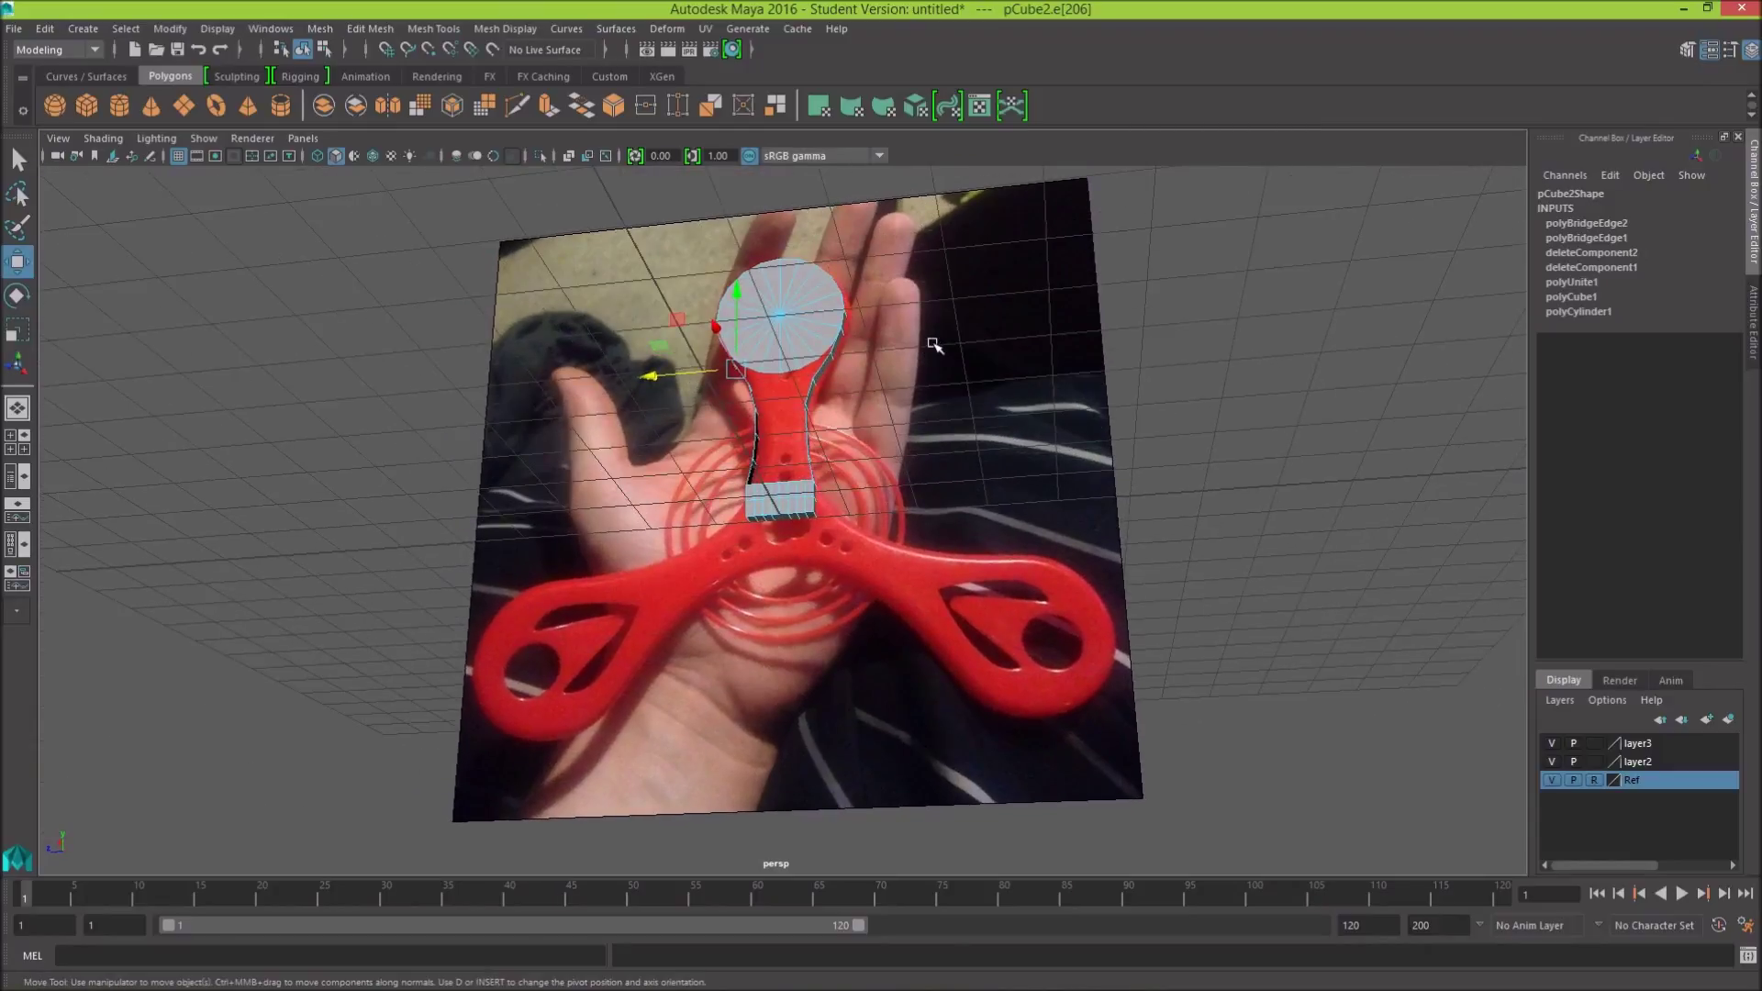
left_click(933, 346)
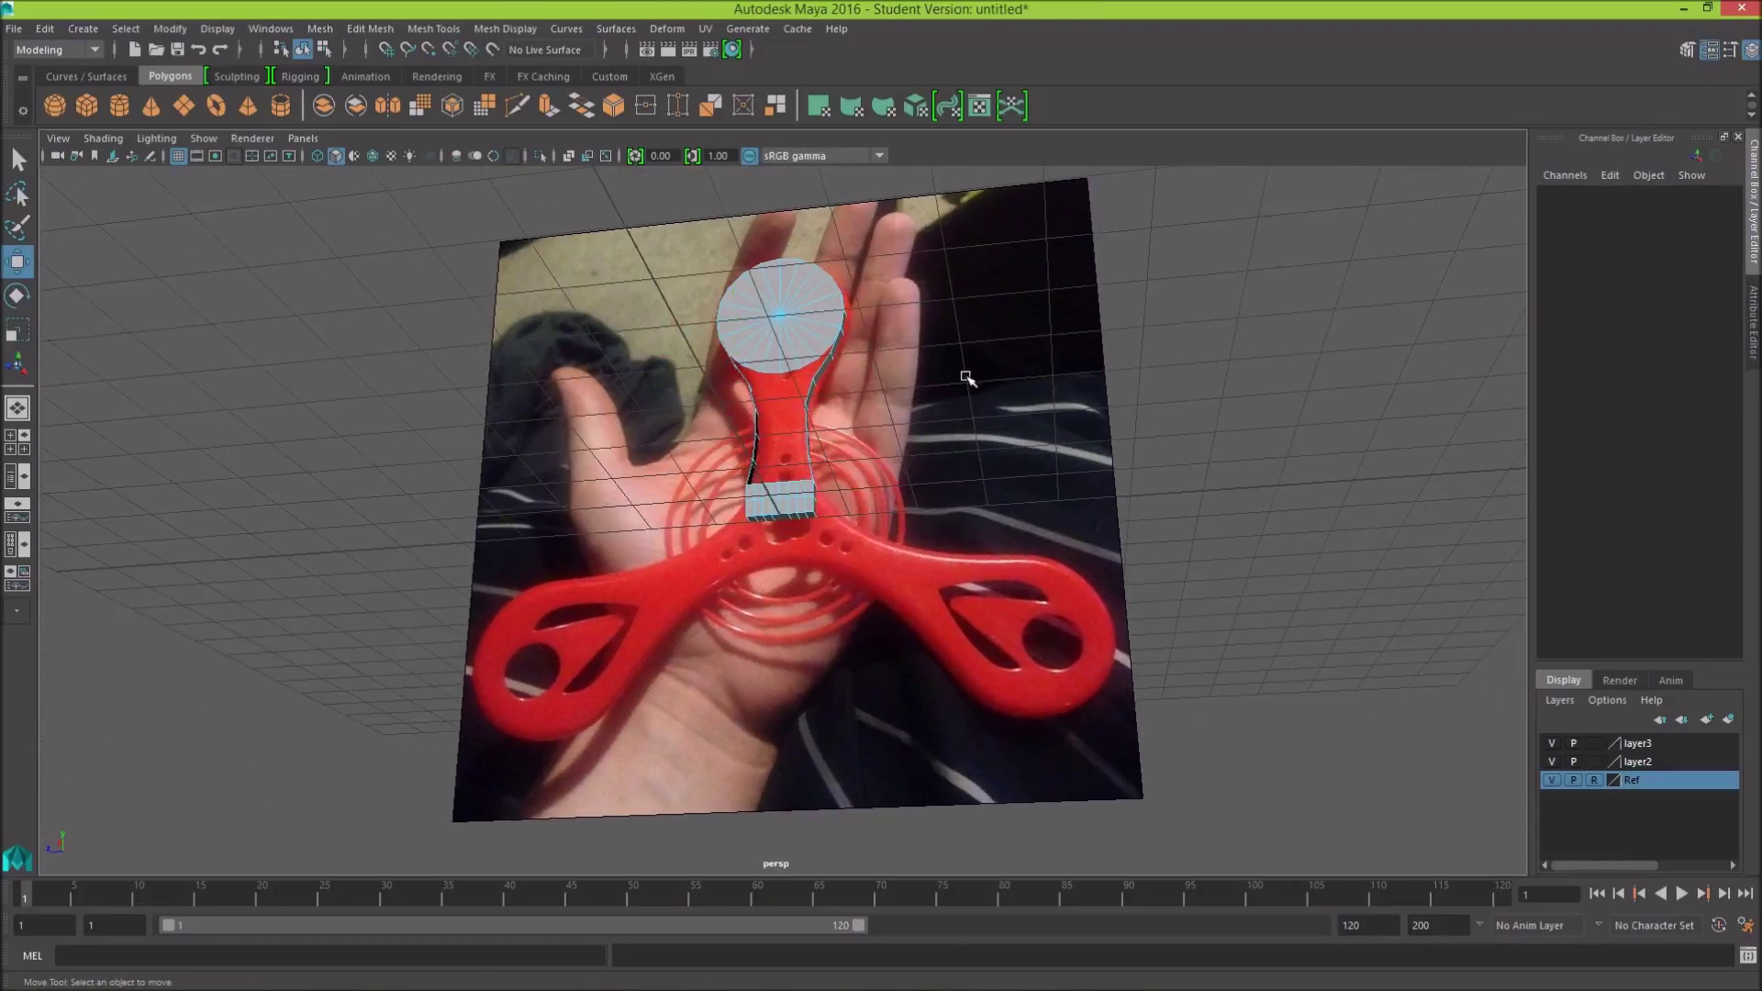
Step: Switch to Edge mode and select border edges of the neck hole
right_click(883, 420)
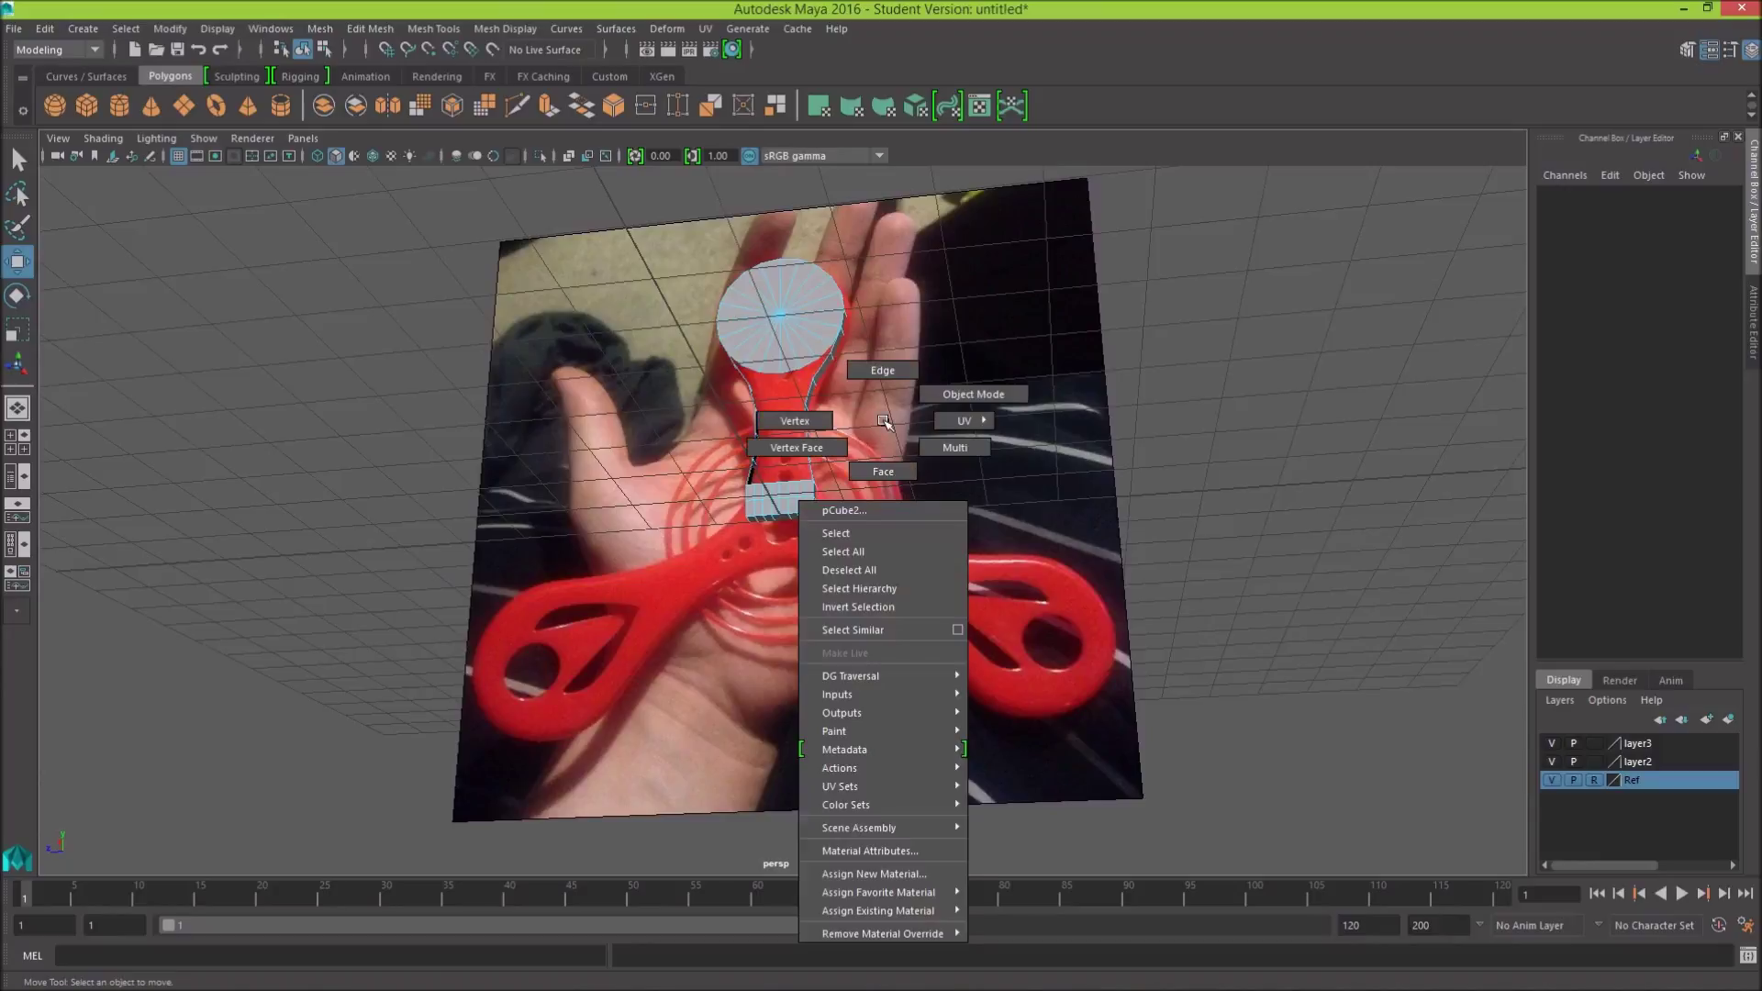
left_click(883, 371)
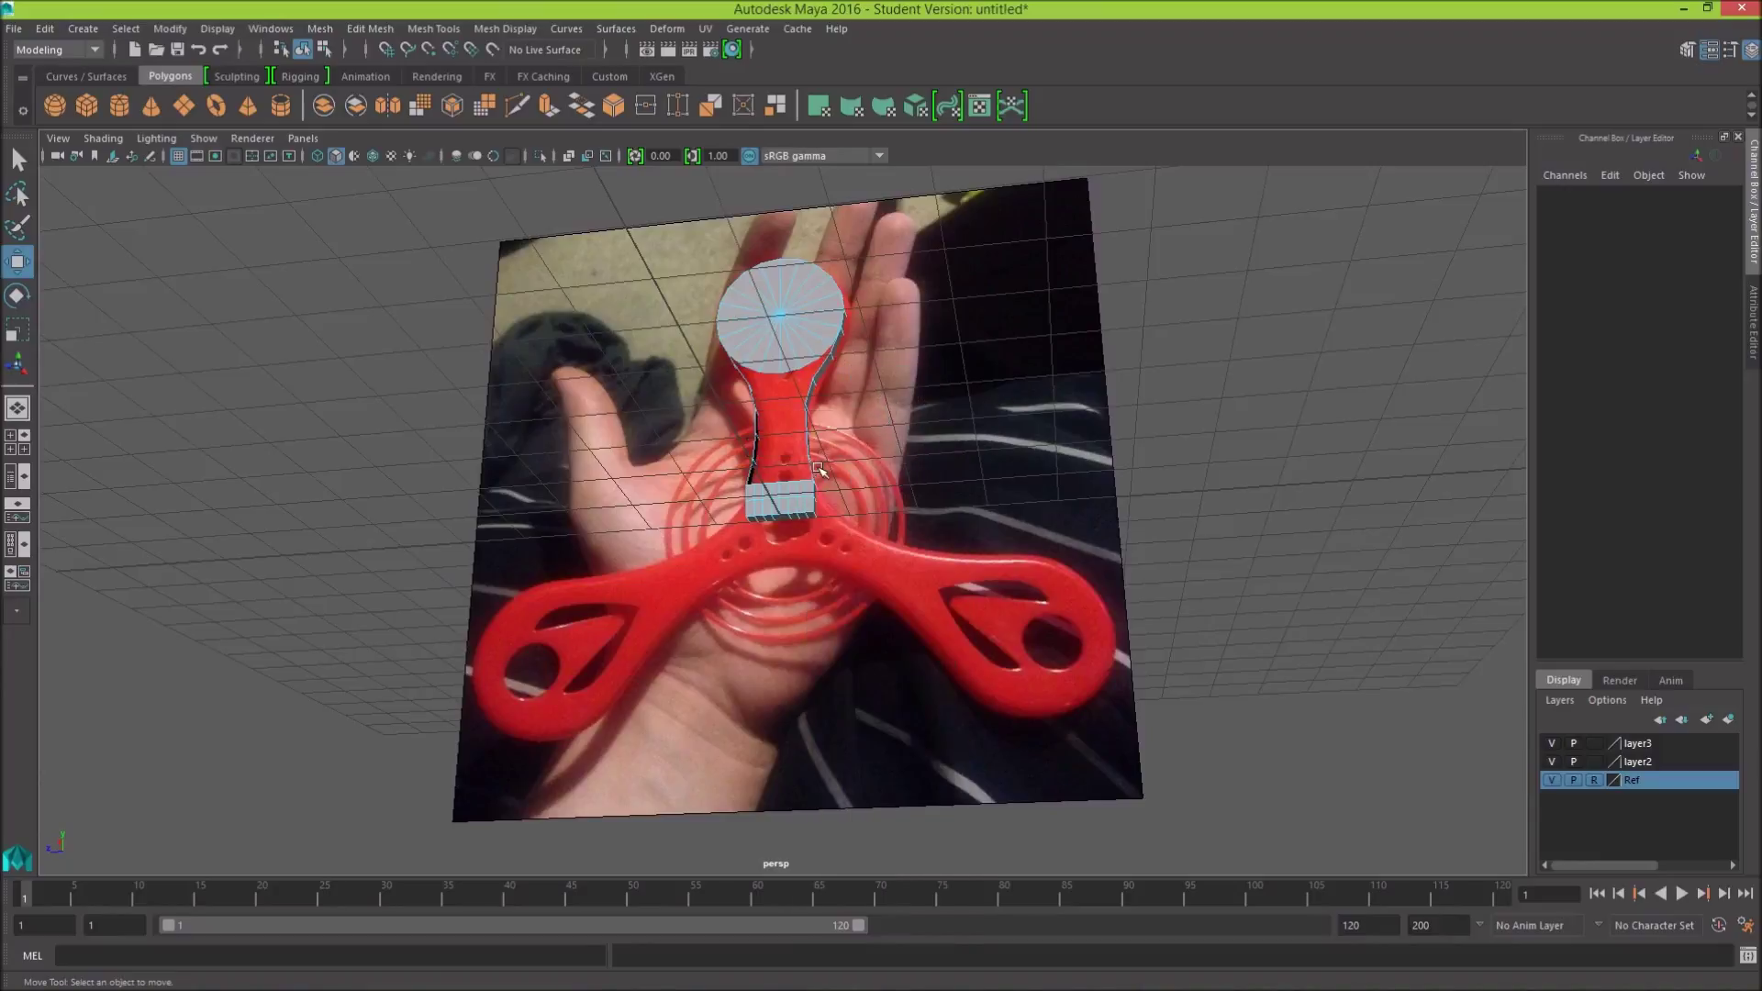
left_click(843, 465)
key("q")
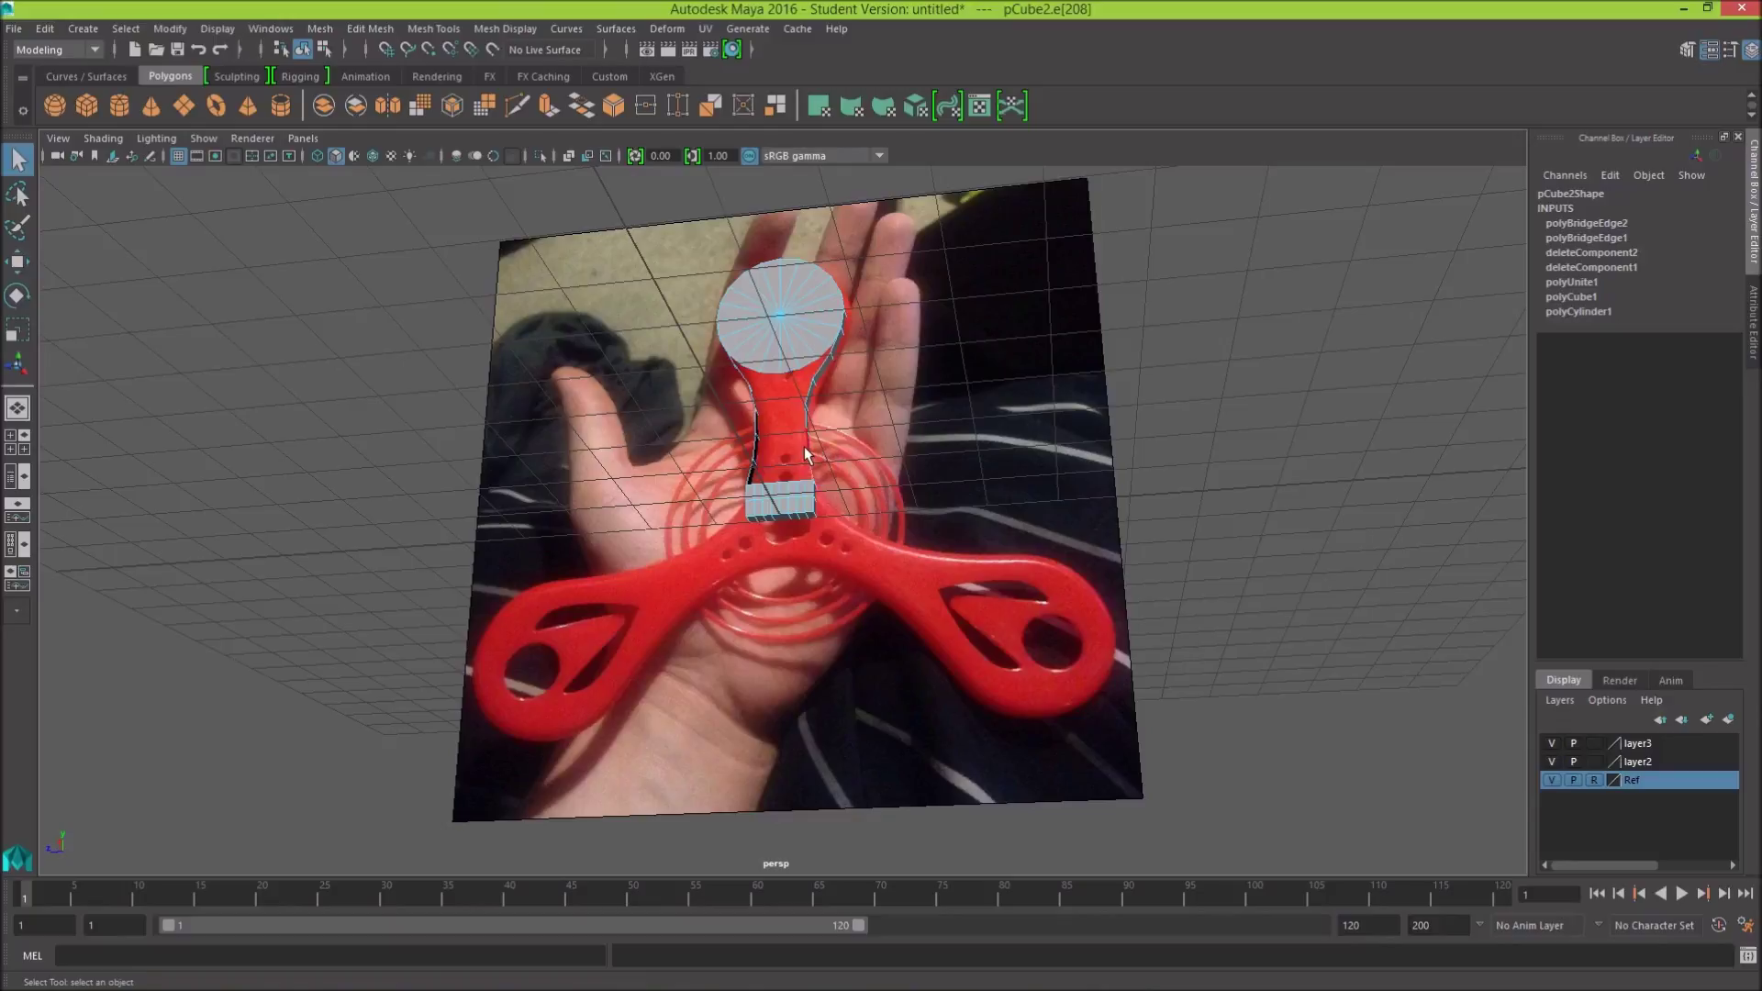
left_click(774, 489)
Step: Cap the border hole on one side of the arm's neck with Fill Hole
left_click(783, 483)
right_click_drag(1118, 409, 1102, 622, "shift")
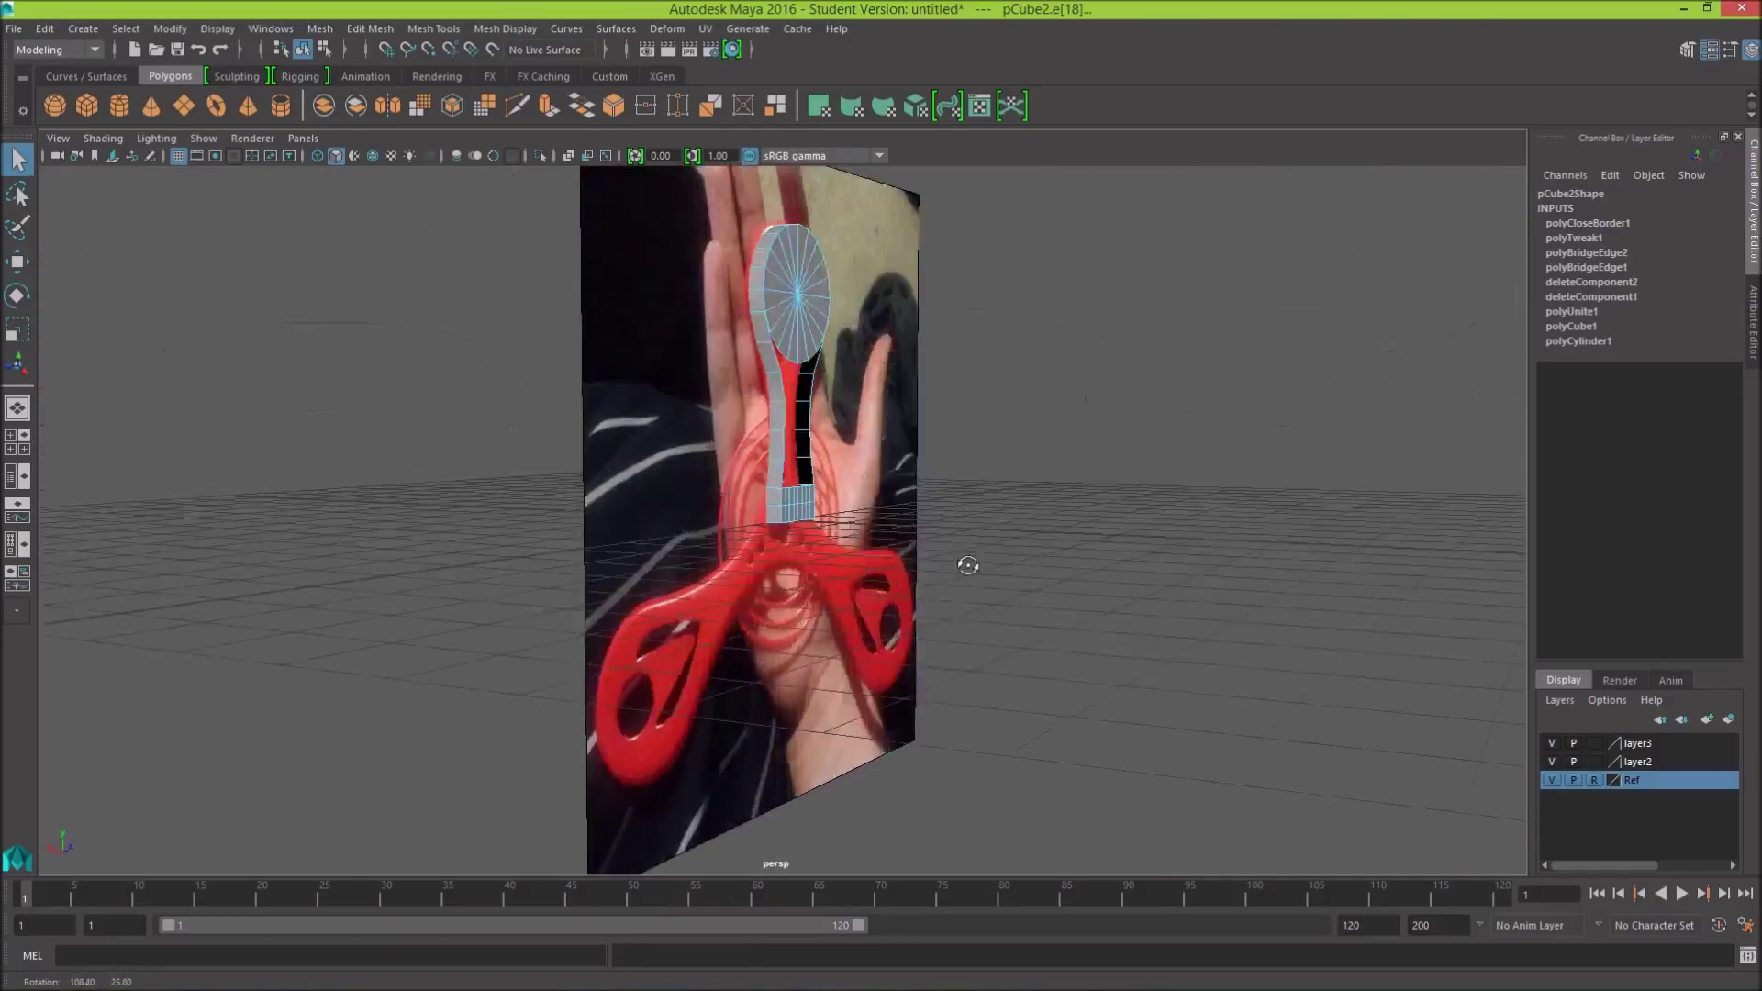
left_click_drag(1101, 622, 768, 500, "alt")
Step: Fill the remaining neck hole and check the solid arm from the side
left_click(772, 496)
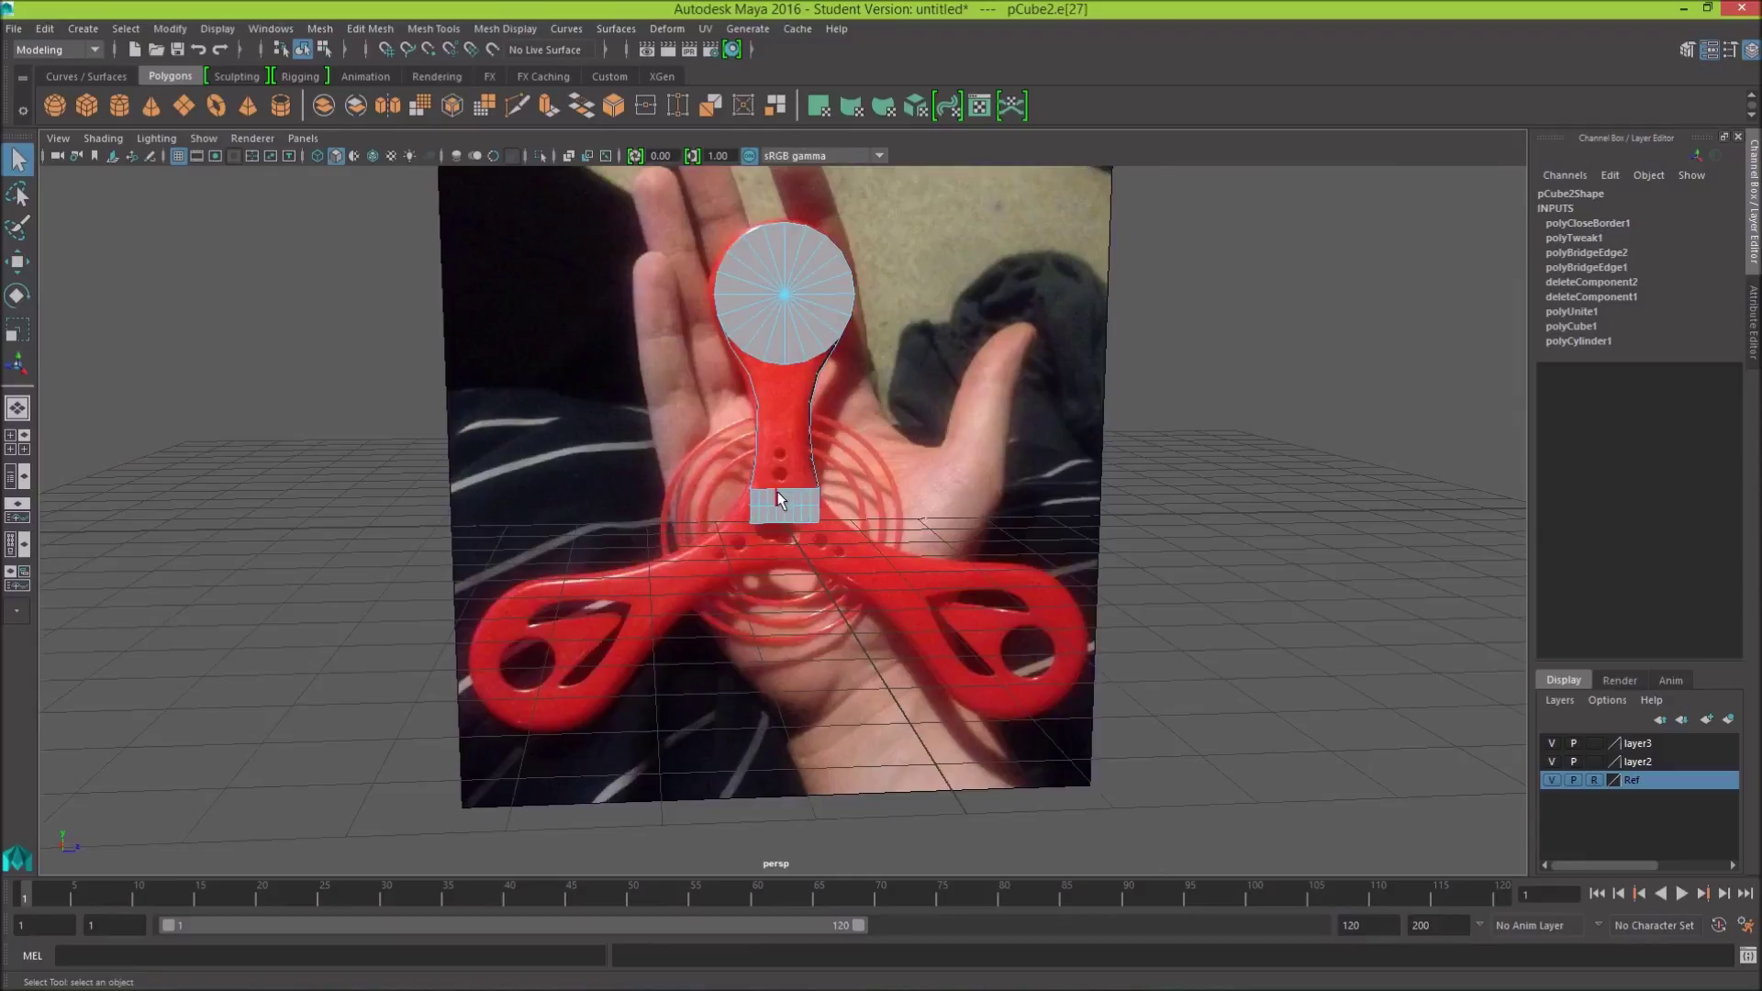
left_click(785, 495)
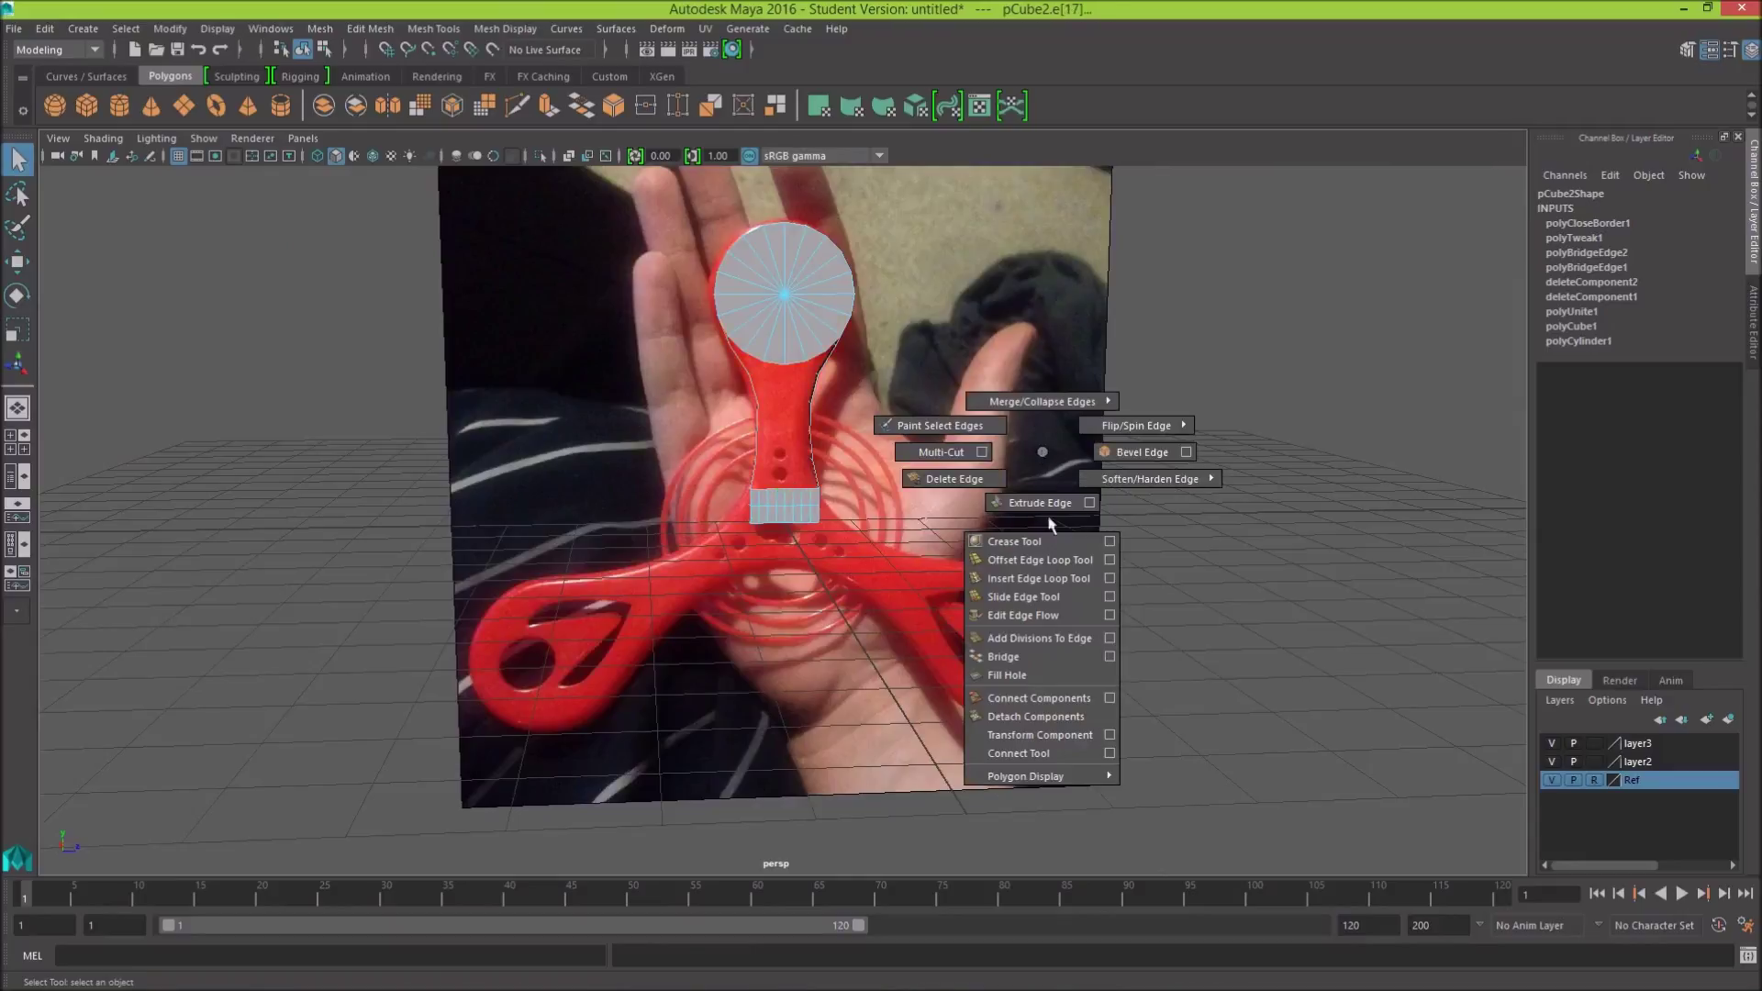
right_click_drag(1043, 461, 1042, 669, "shift")
mouse_move(1042, 669)
left_mouse_down("alt")
mouse_move(1248, 584)
mouse_move(1436, 673)
mouse_move(1475, 591)
mouse_move(1454, 627)
left_mouse_up("alt")
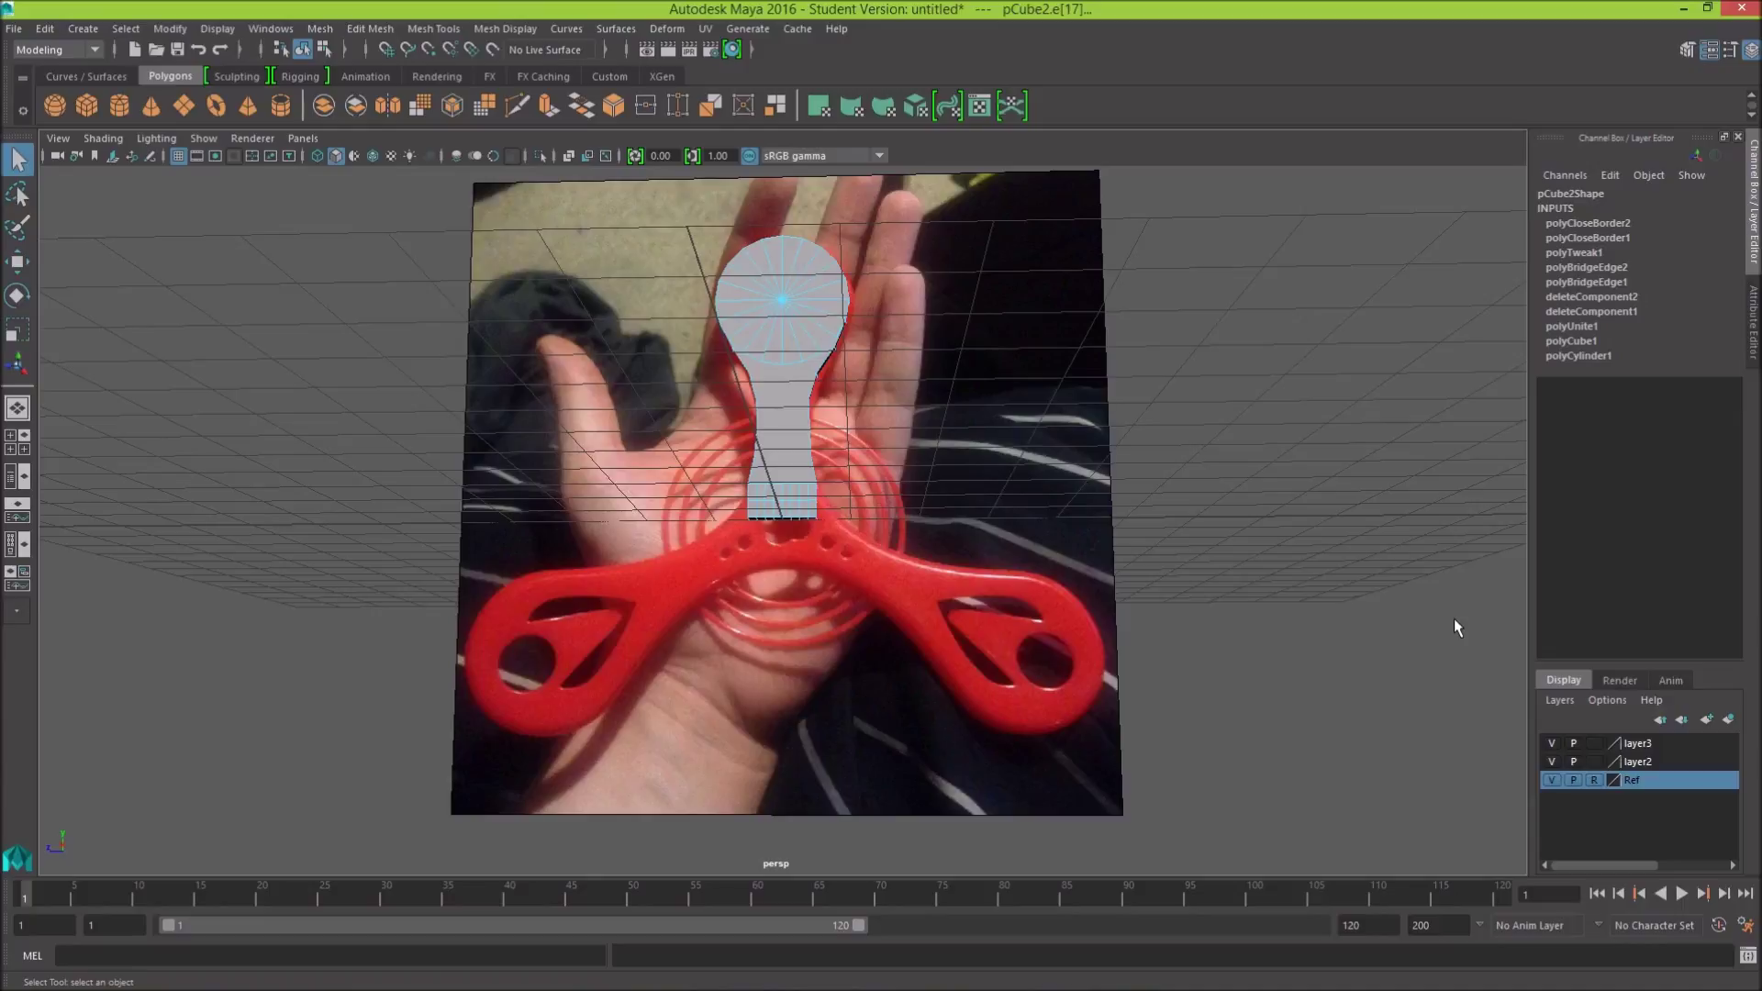
mouse_move(1436, 581)
left_mouse_down("alt")
mouse_move(1069, 587)
mouse_move(995, 611)
mouse_move(1023, 492)
mouse_move(1032, 610)
mouse_move(911, 593)
mouse_move(1016, 621)
mouse_move(994, 614)
mouse_move(991, 689)
mouse_move(1043, 699)
mouse_move(977, 614)
left_mouse_up("alt")
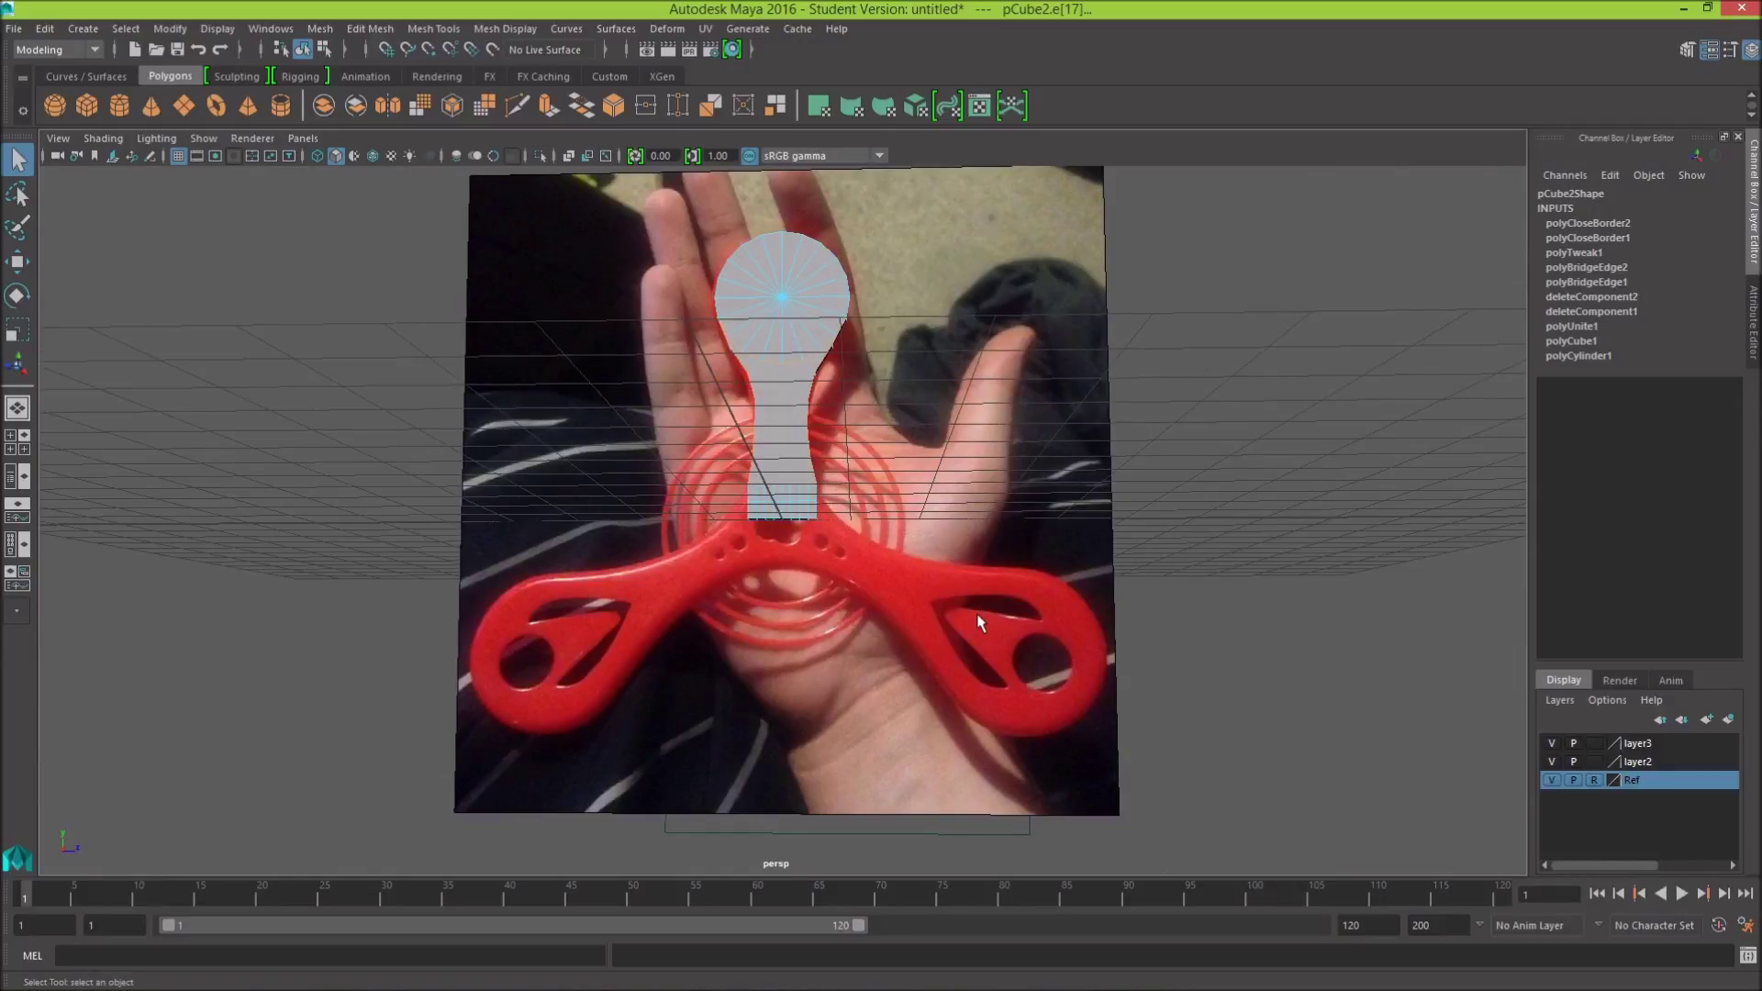
left_click(918, 432)
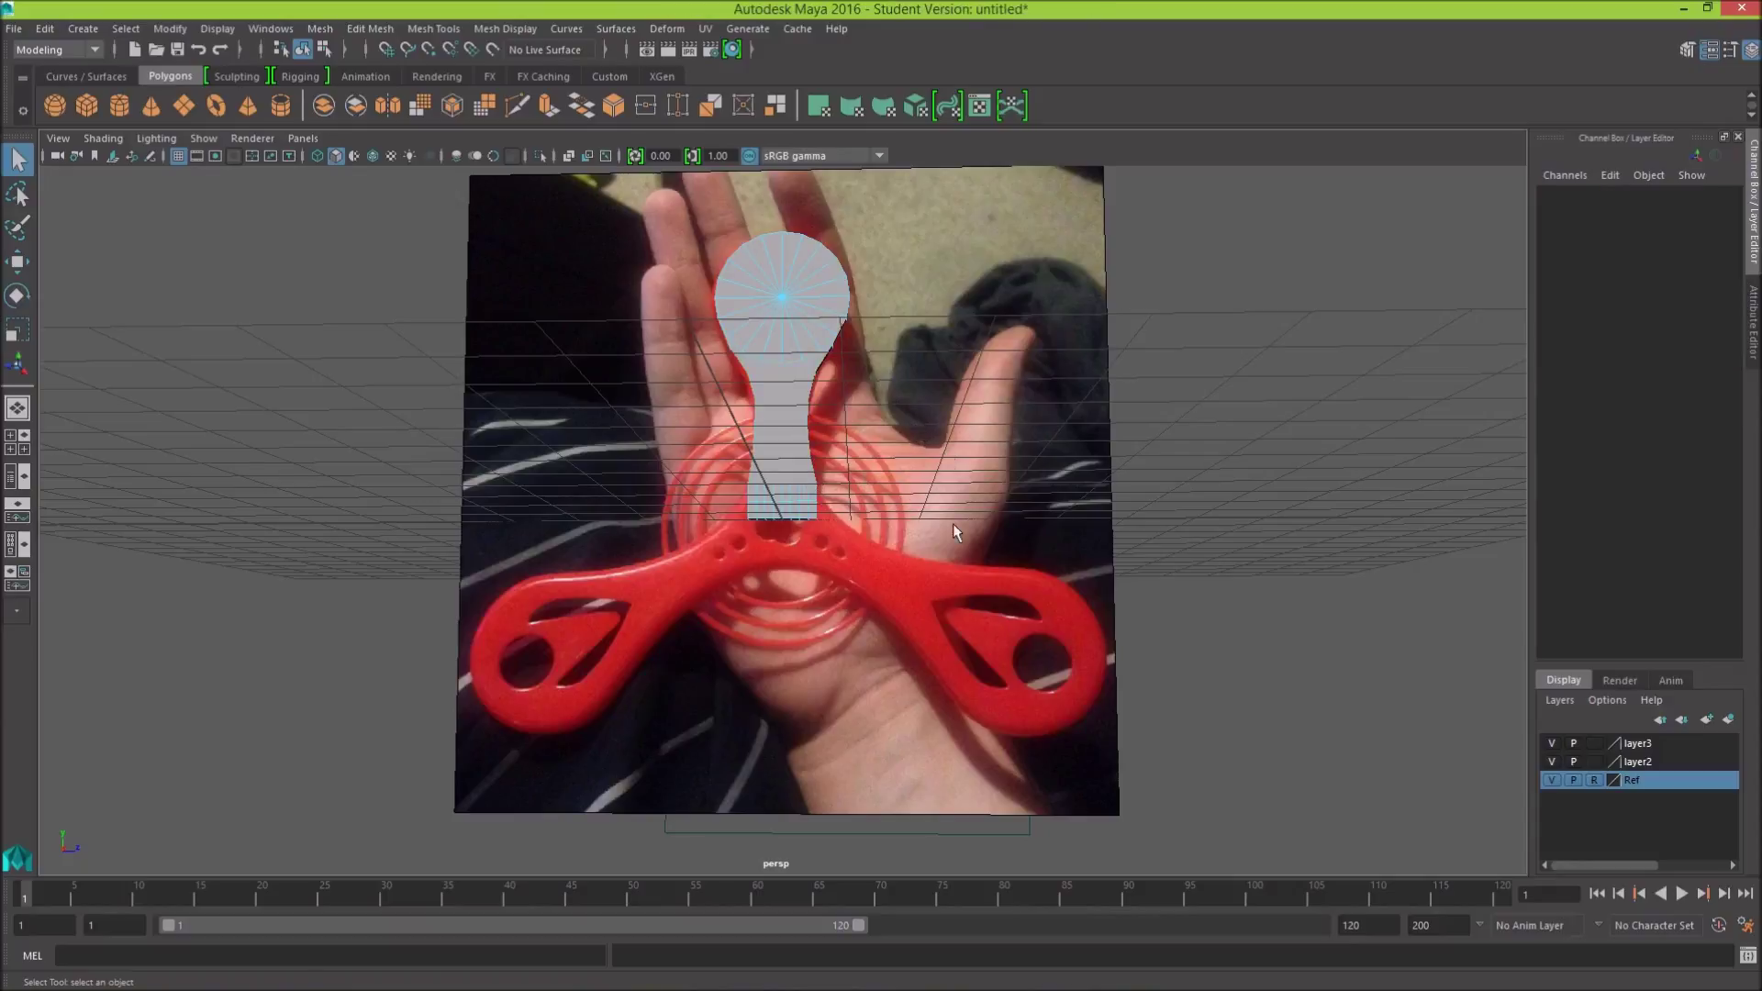
mouse_move(954, 523)
left_mouse_down("alt")
mouse_move(1146, 637)
mouse_move(1376, 569)
left_mouse_up("alt")
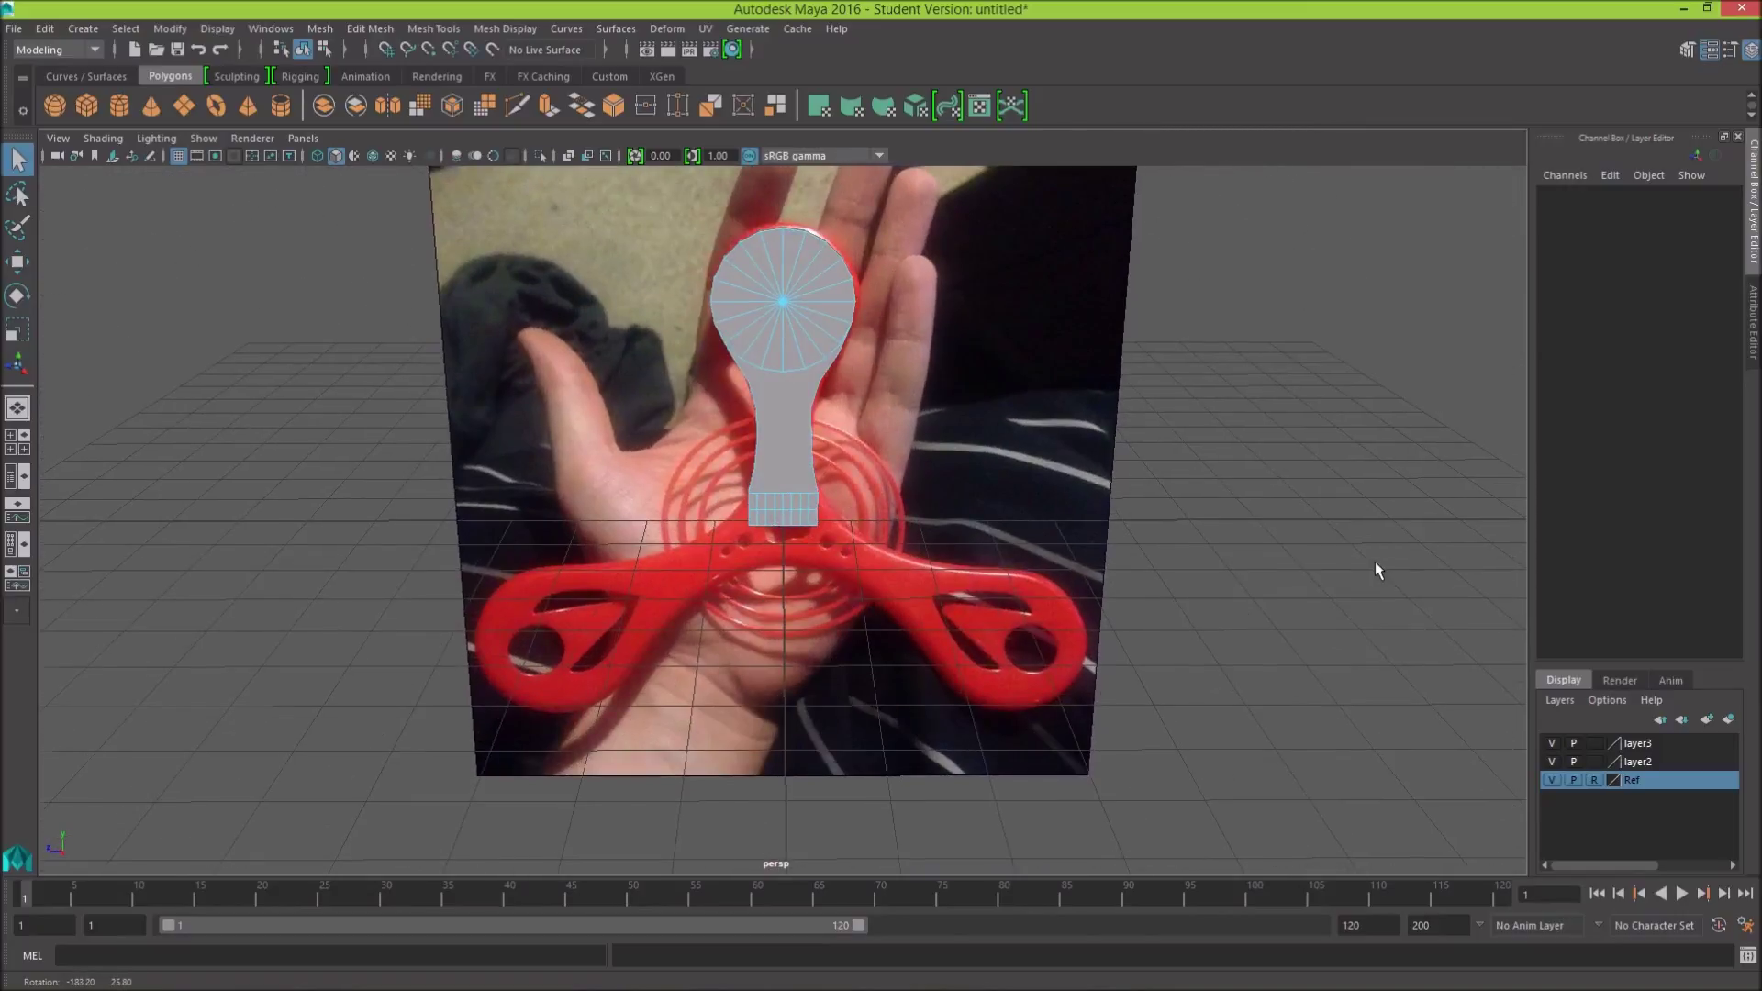
mouse_move(1376, 569)
left_mouse_down("alt")
mouse_move(1401, 551)
mouse_move(889, 558)
mouse_move(1012, 604)
left_mouse_up("alt")
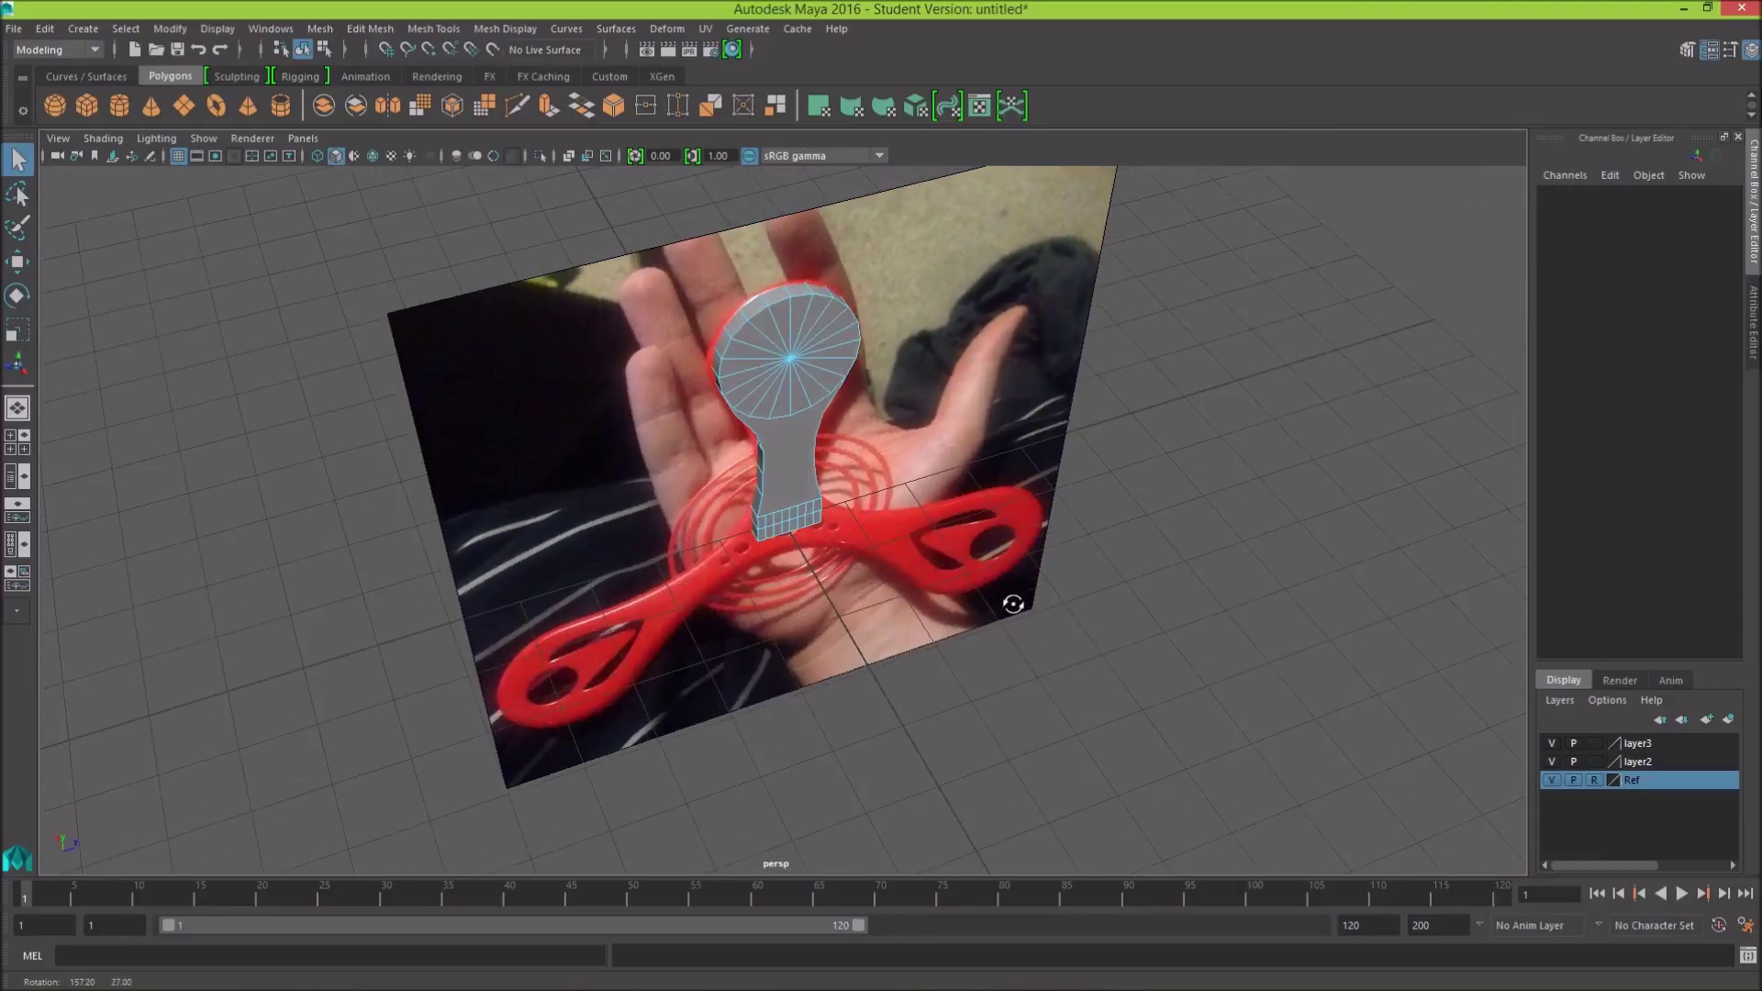
mouse_move(1012, 603)
left_mouse_down("alt")
mouse_move(911, 555)
mouse_move(565, 520)
left_mouse_up("alt")
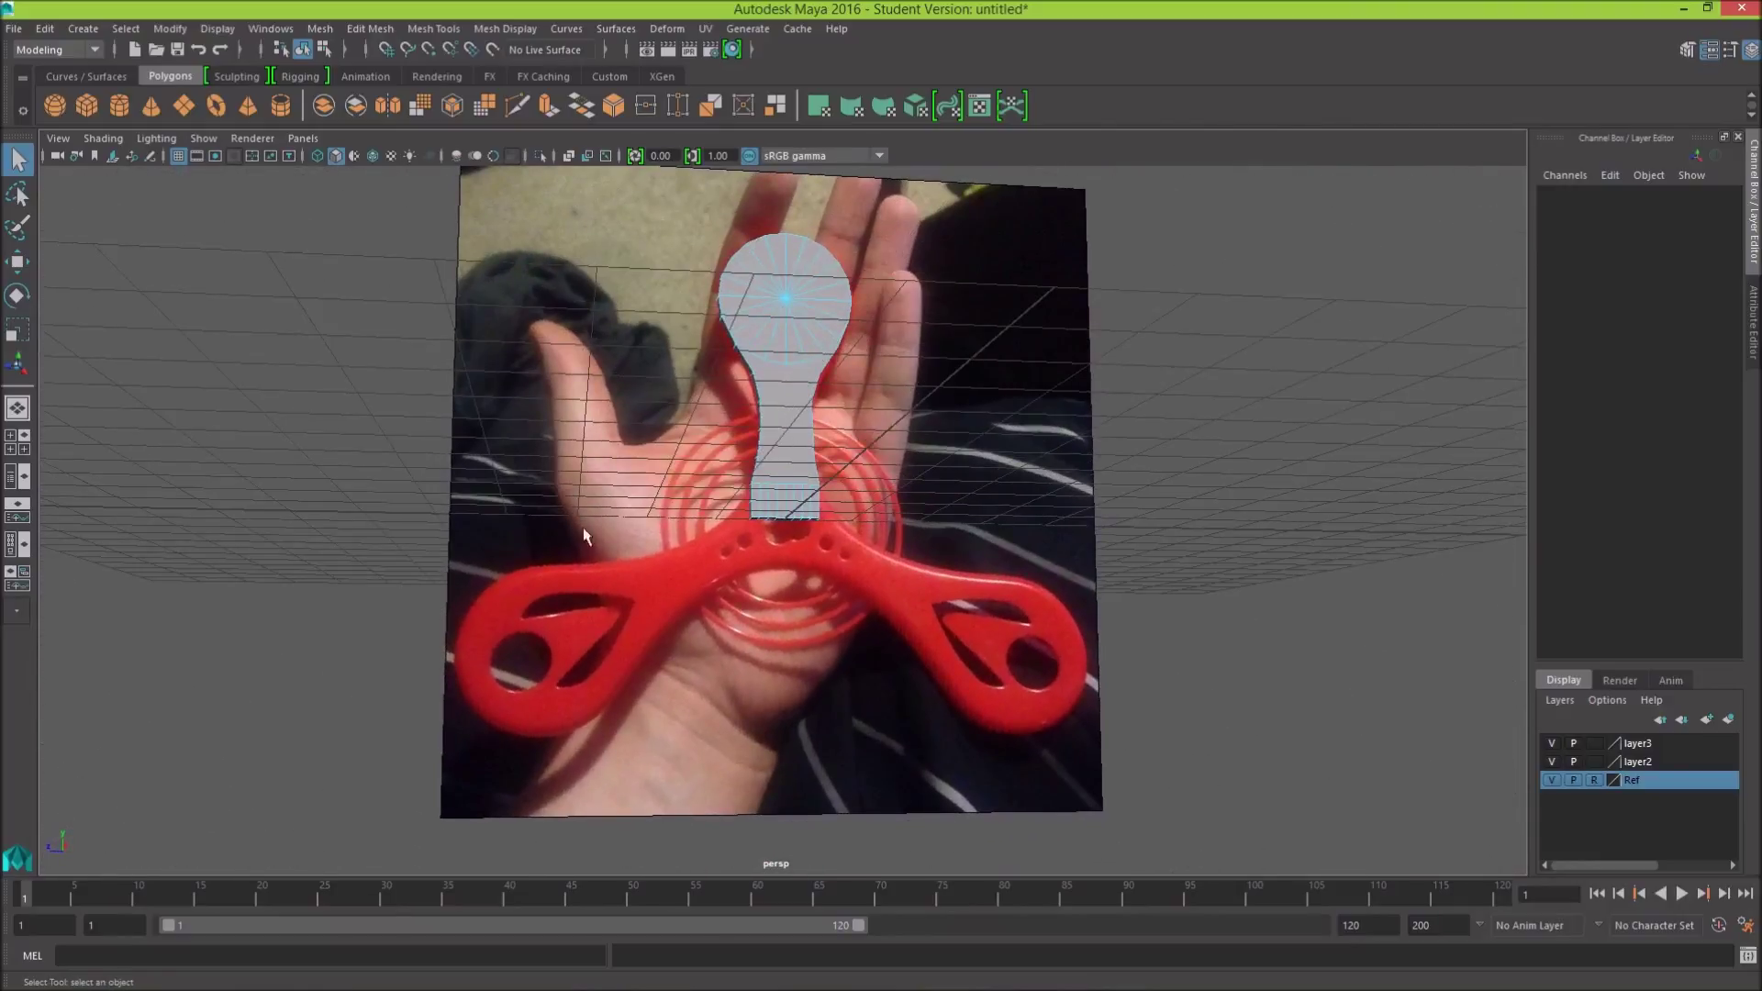